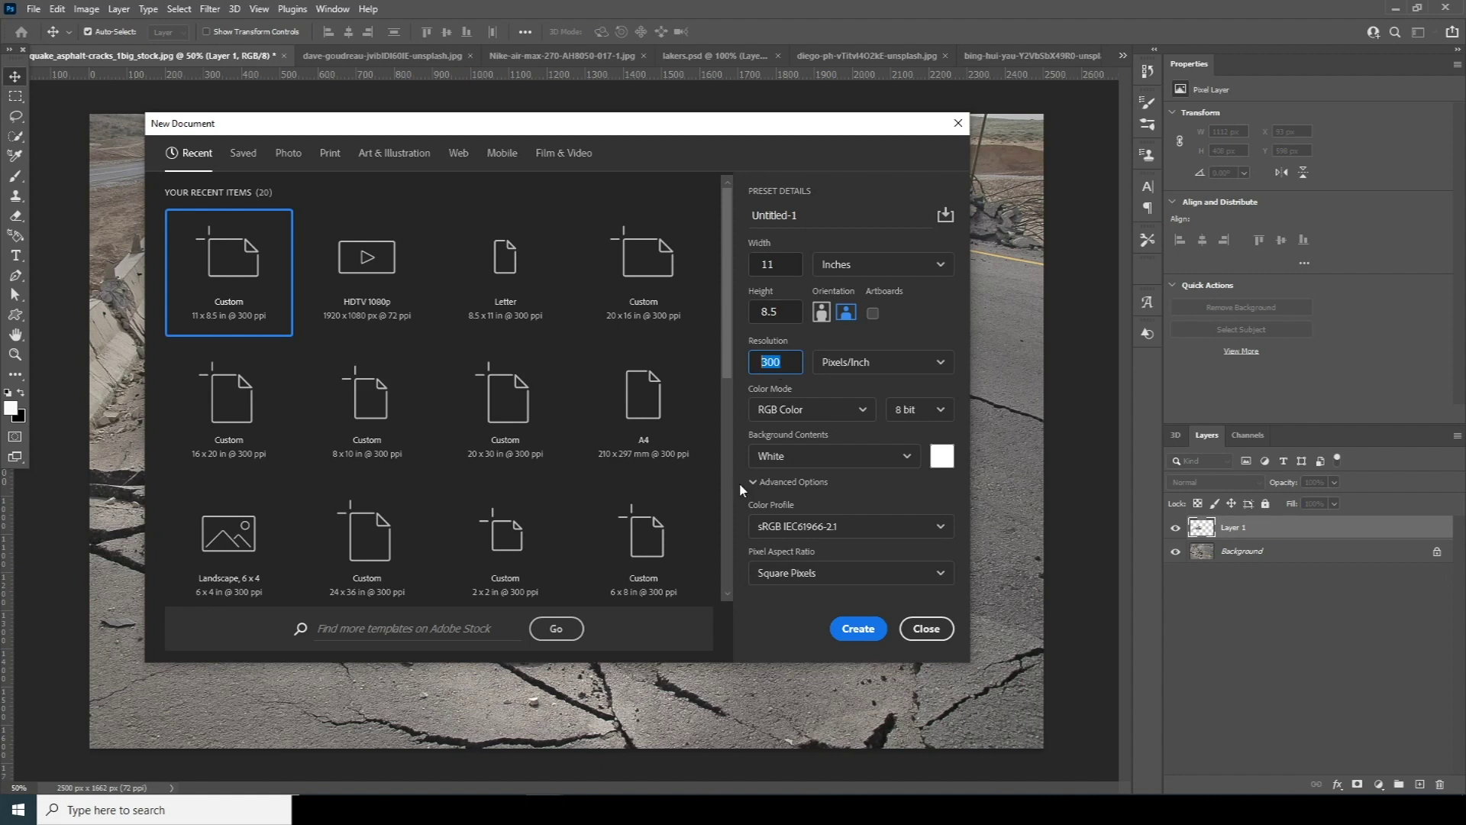
Create a new landscape document of 11 x 8.5 inches at 300 pixels/inch, RGB Color 8 bit, with white background contents.
left_click(857, 631)
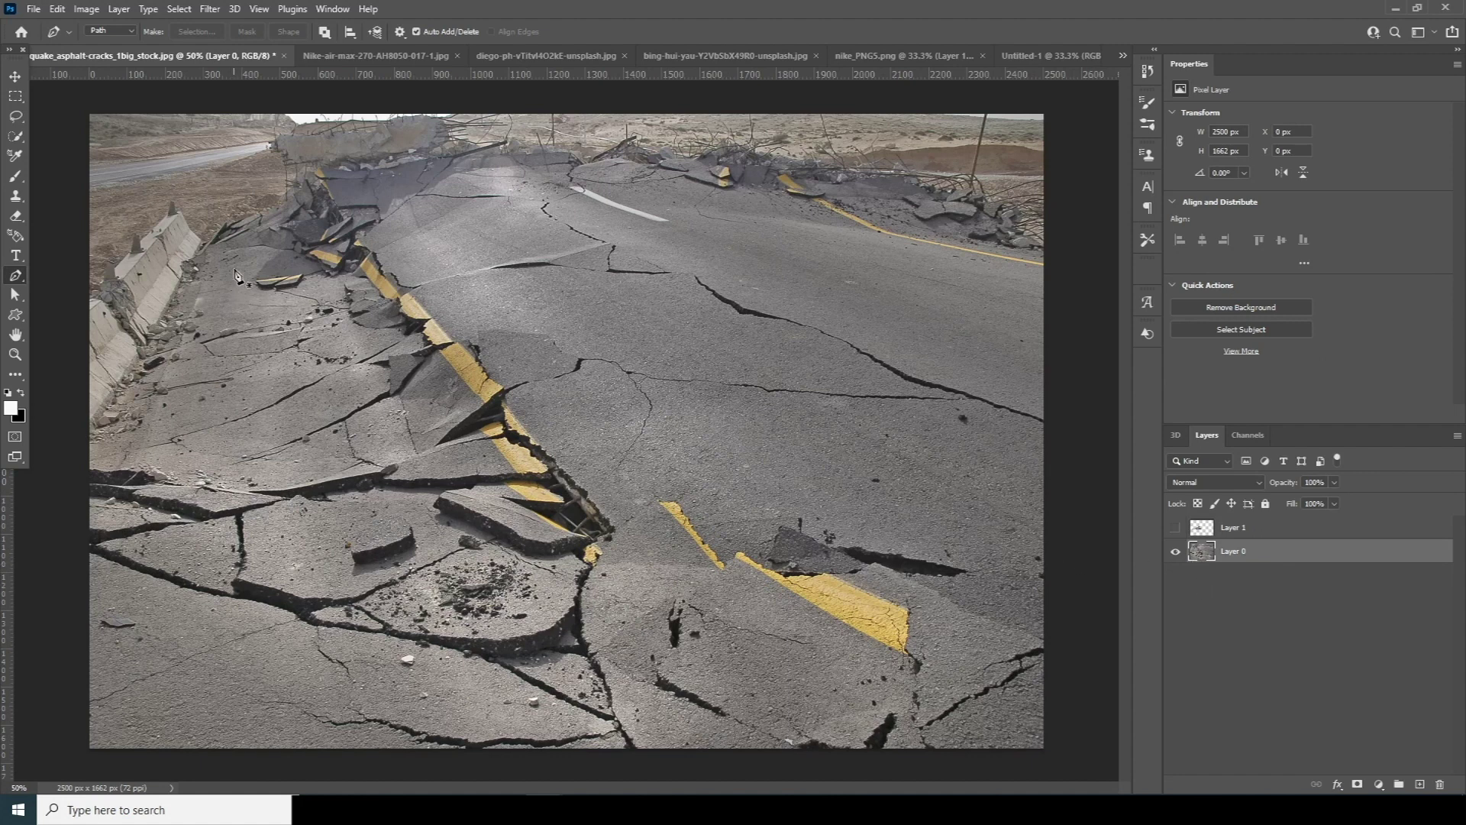
Start a Pen path along the far-left edge of the broken asphalt on the road photo's Layer 0.
left_click(204, 248)
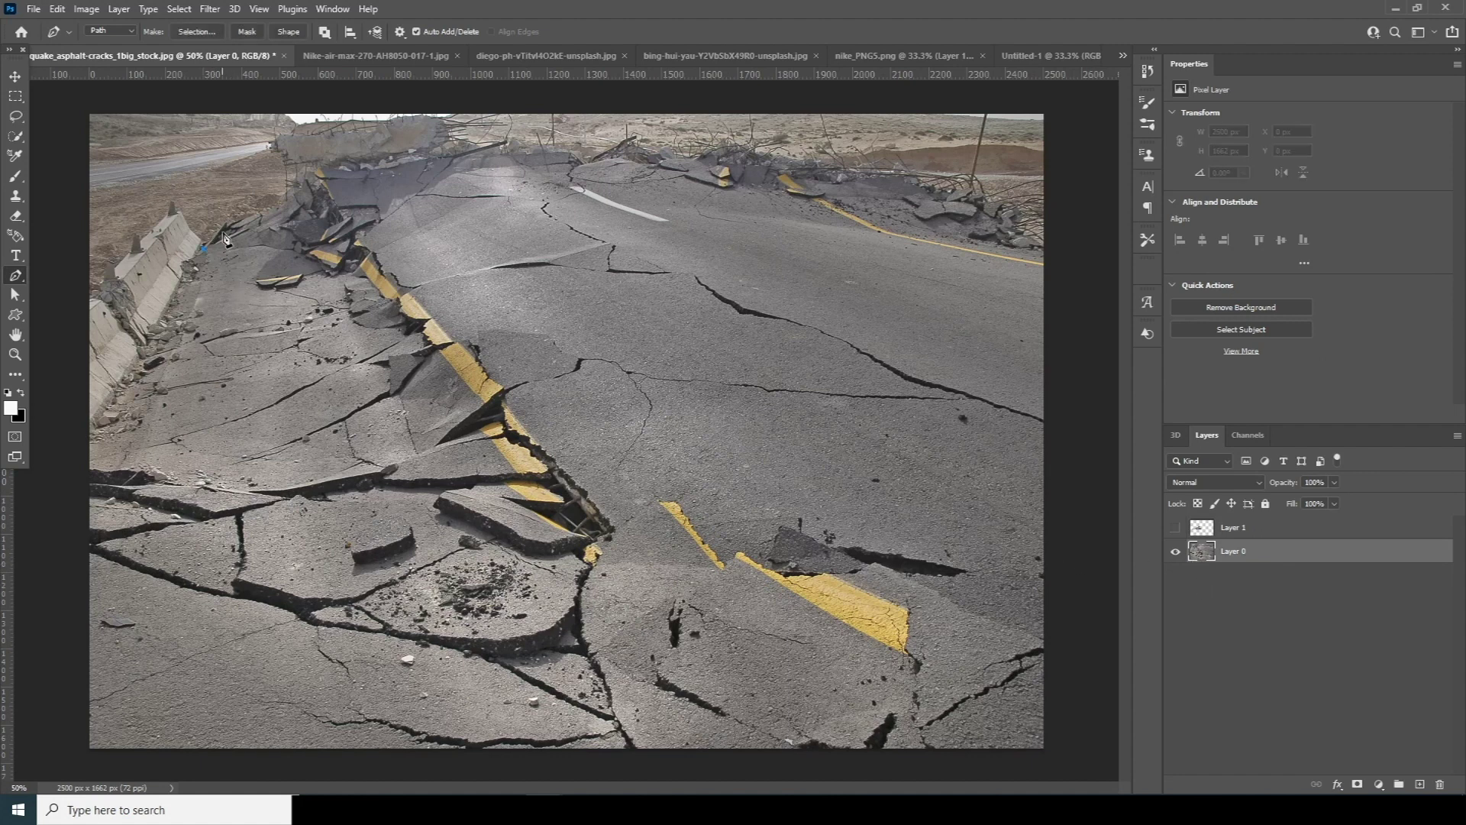
left_click_drag(228, 233, 239, 237)
key("ctrl+z")
key("ctrl+plus")
key("ctrl+plus")
left_click_drag(272, 358, 683, 571)
left_click_drag(301, 227, 304, 242)
left_click(407, 175)
left_click(458, 153)
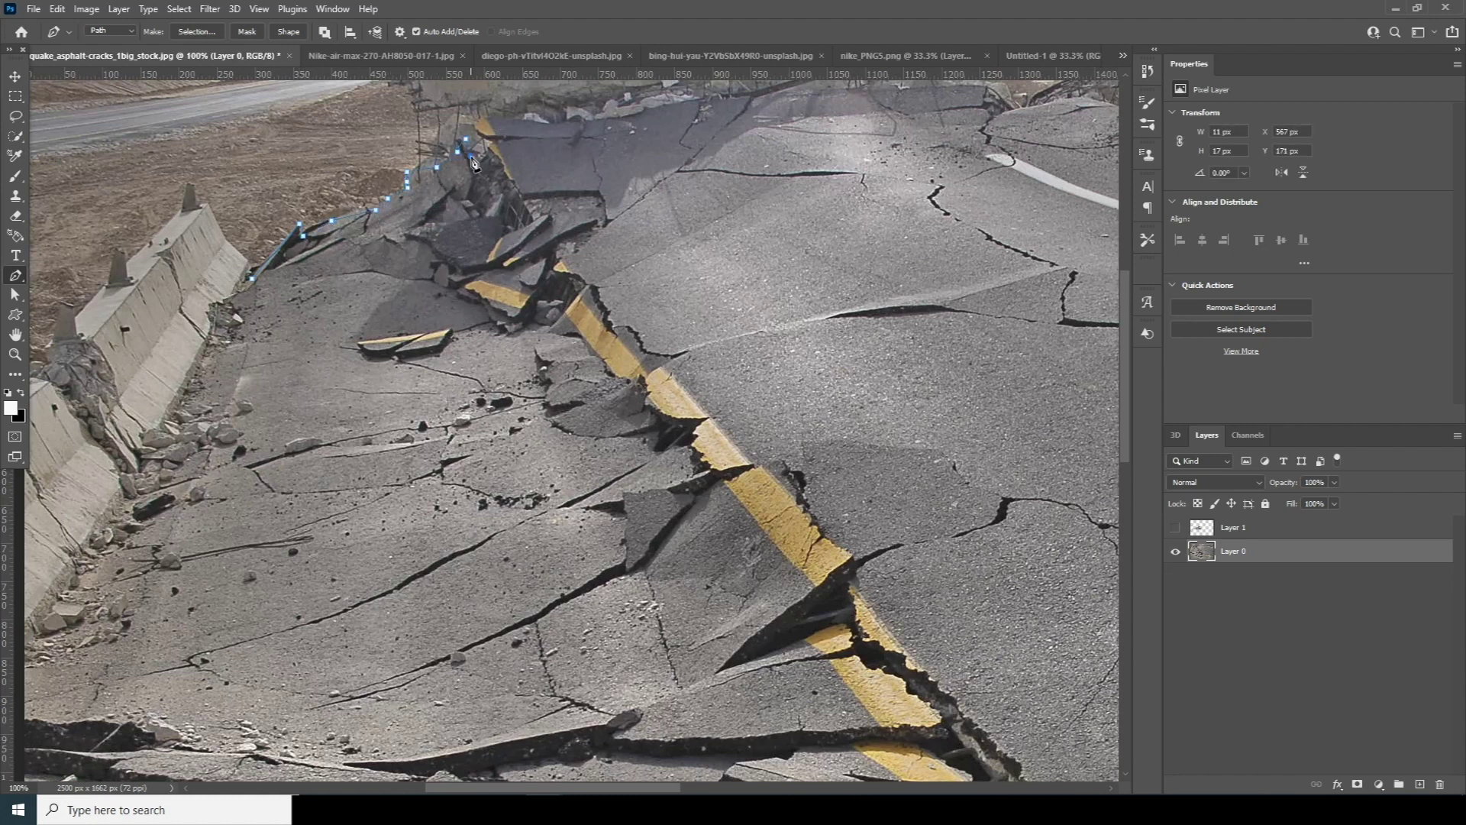
Extend the Pen path along the road's back edge beneath the concrete rubble, to the middle of the horizon.
left_click(498, 141)
left_click(587, 118)
left_click(593, 118)
left_click(609, 119)
left_click(657, 112)
left_click(694, 100)
left_click(750, 94)
left_click(751, 101)
left_click_drag(861, 82, 609, 286)
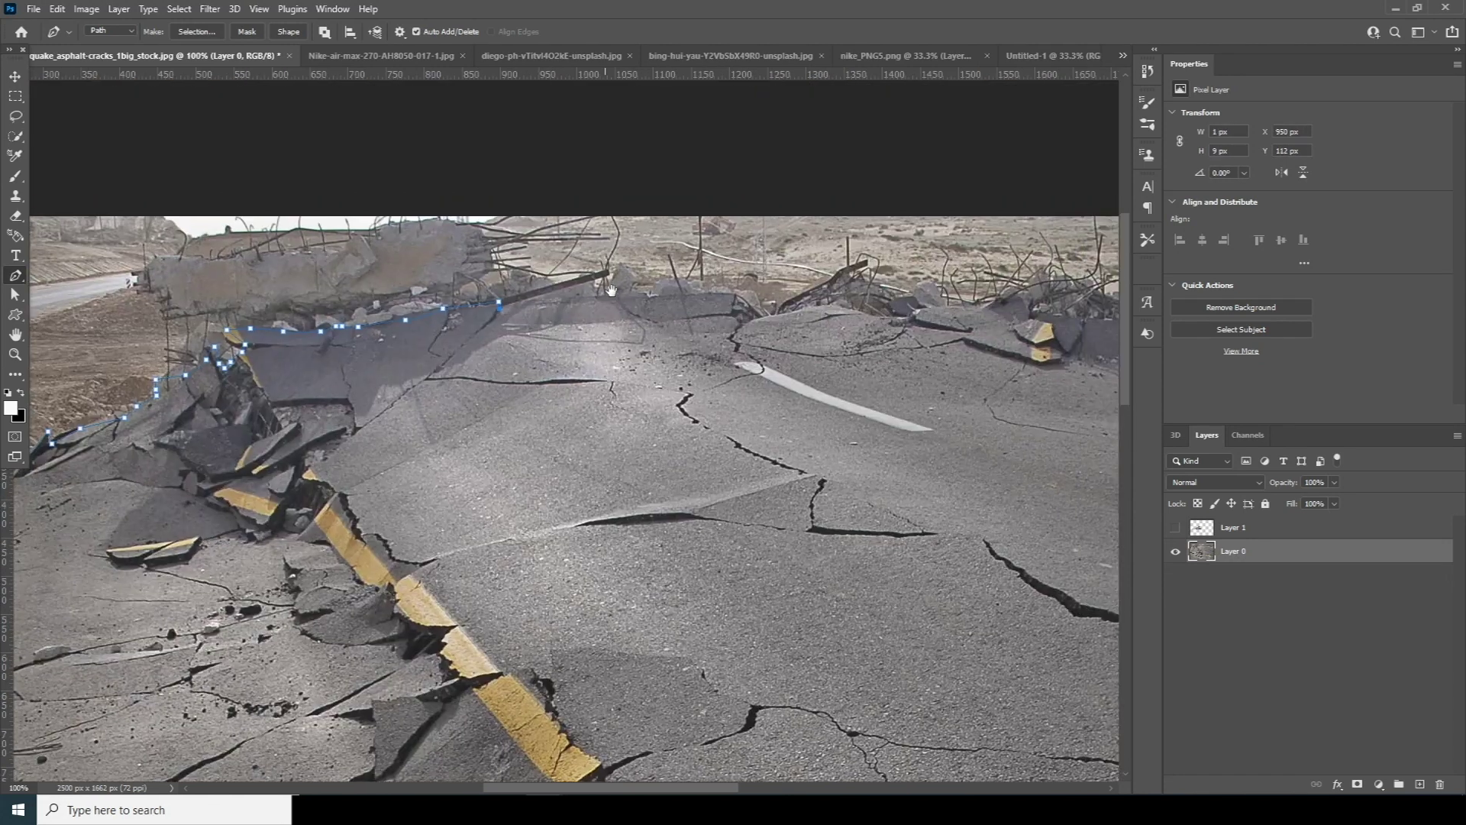
Continue the Pen path over the broken slabs at the road's far right, toward the photo's right border.
left_click(893, 329)
left_click(948, 349)
left_click(966, 323)
left_click_drag(987, 316, 732, 238)
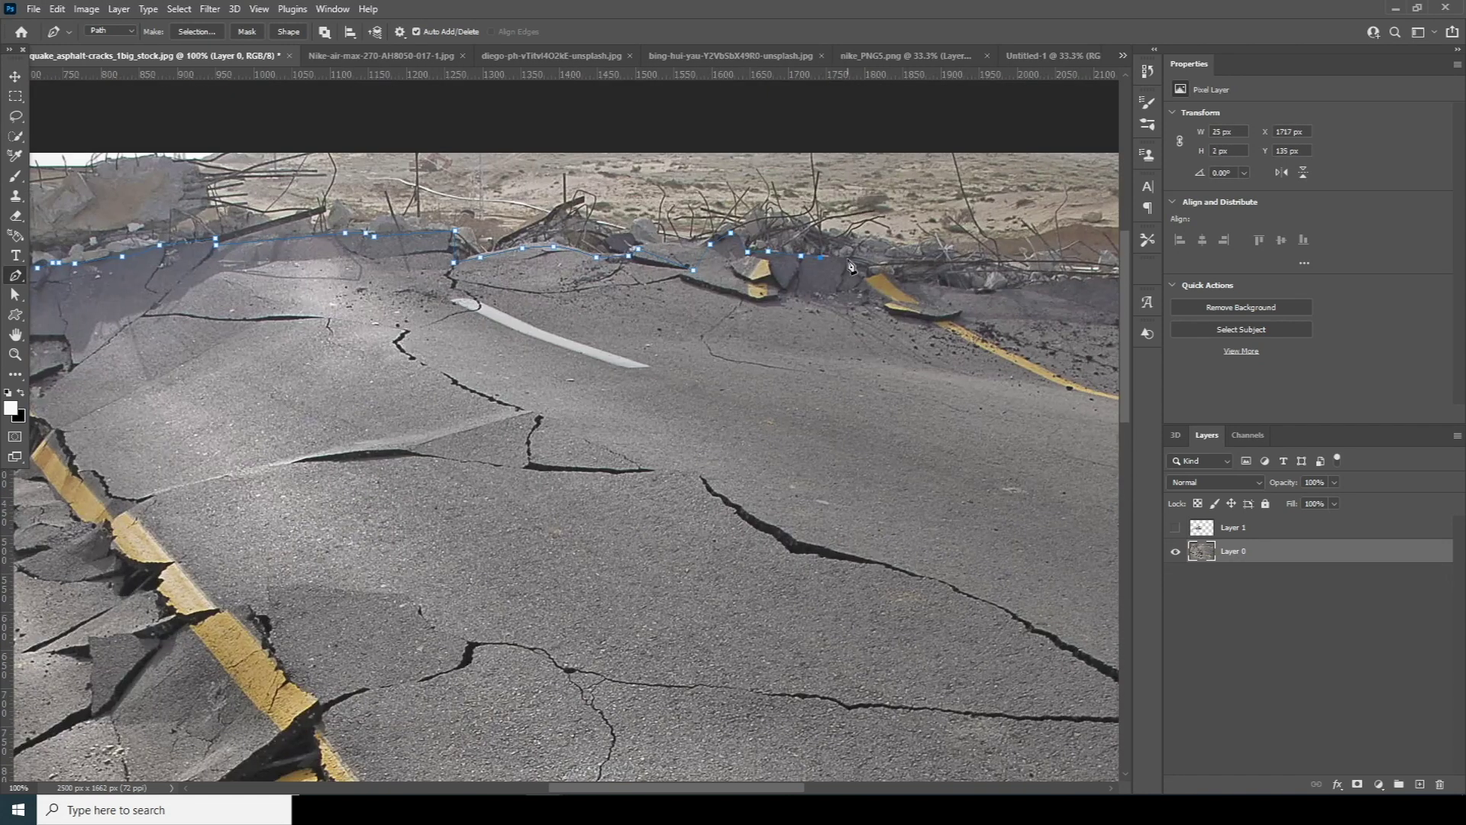
left_click(848, 258)
left_click(856, 266)
left_click(881, 269)
left_click(908, 273)
left_click_drag(955, 298, 779, 233)
left_click(830, 226)
left_click(878, 216)
left_click(917, 210)
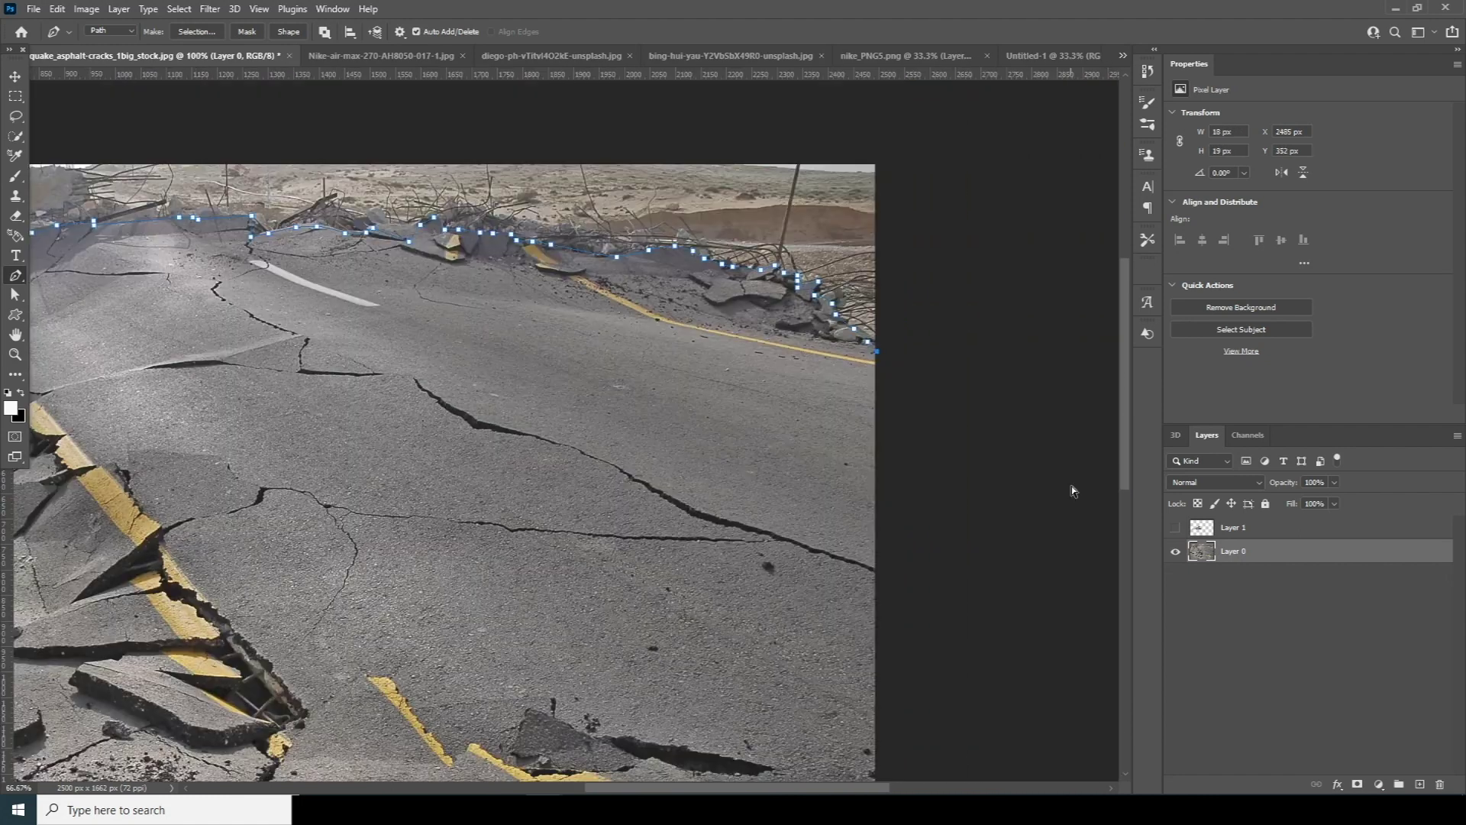
Close the Pen path by running it loosely outside the canvas around the road's near side and up its left edge.
key("ctrl+minus")
key("ctrl+minus")
left_click(1010, 644)
left_click_drag(728, 748, 677, 733)
left_click_drag(252, 710, 237, 708)
left_click_drag(184, 587, 197, 535)
left_click(235, 416)
left_click(284, 395)
Convert the road path into a selection and mask Layer 0 with it to hide the landscape behind the road.
right_click(384, 281)
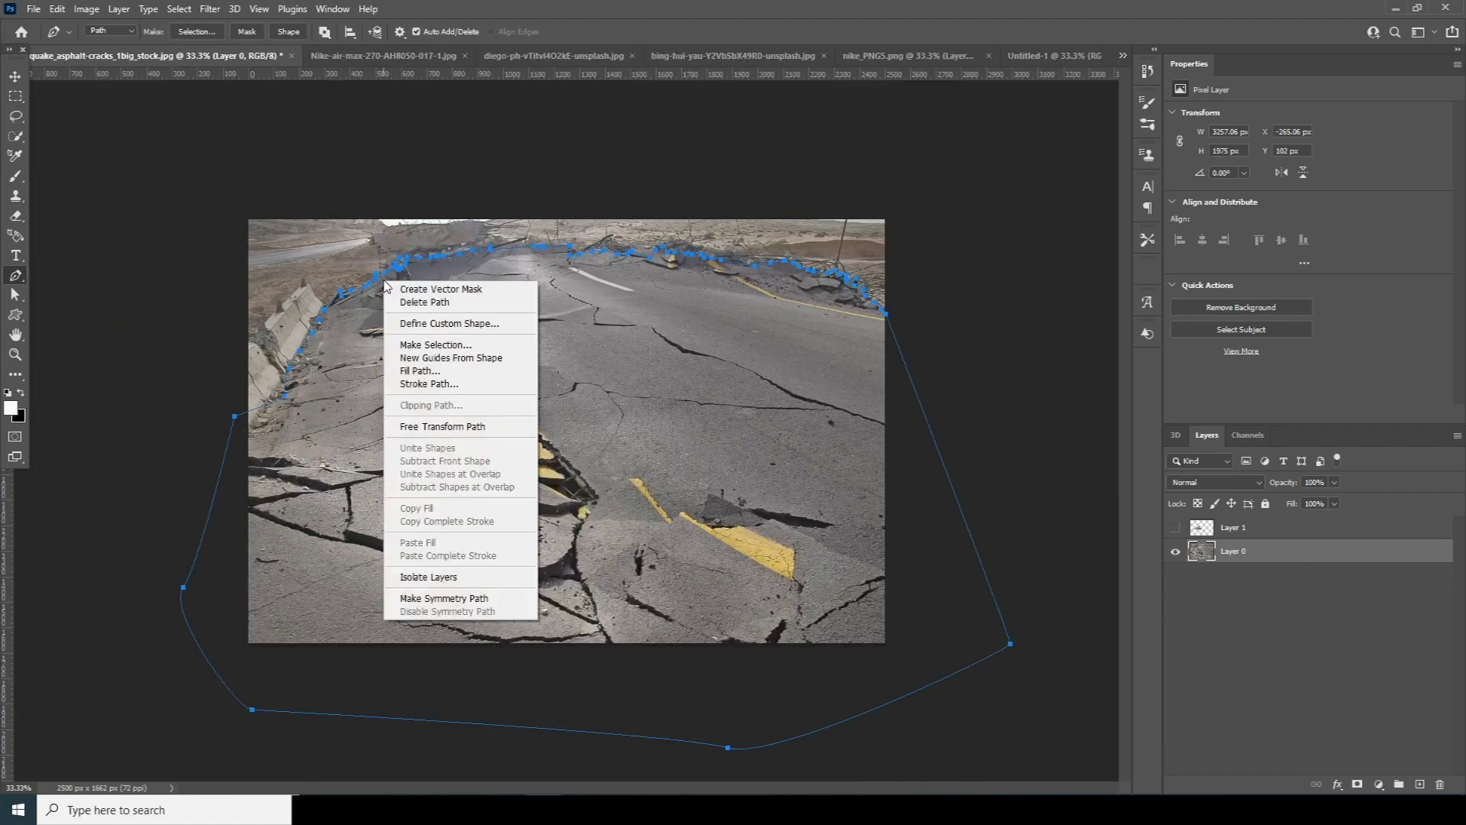
left_click(437, 345)
left_click(808, 216)
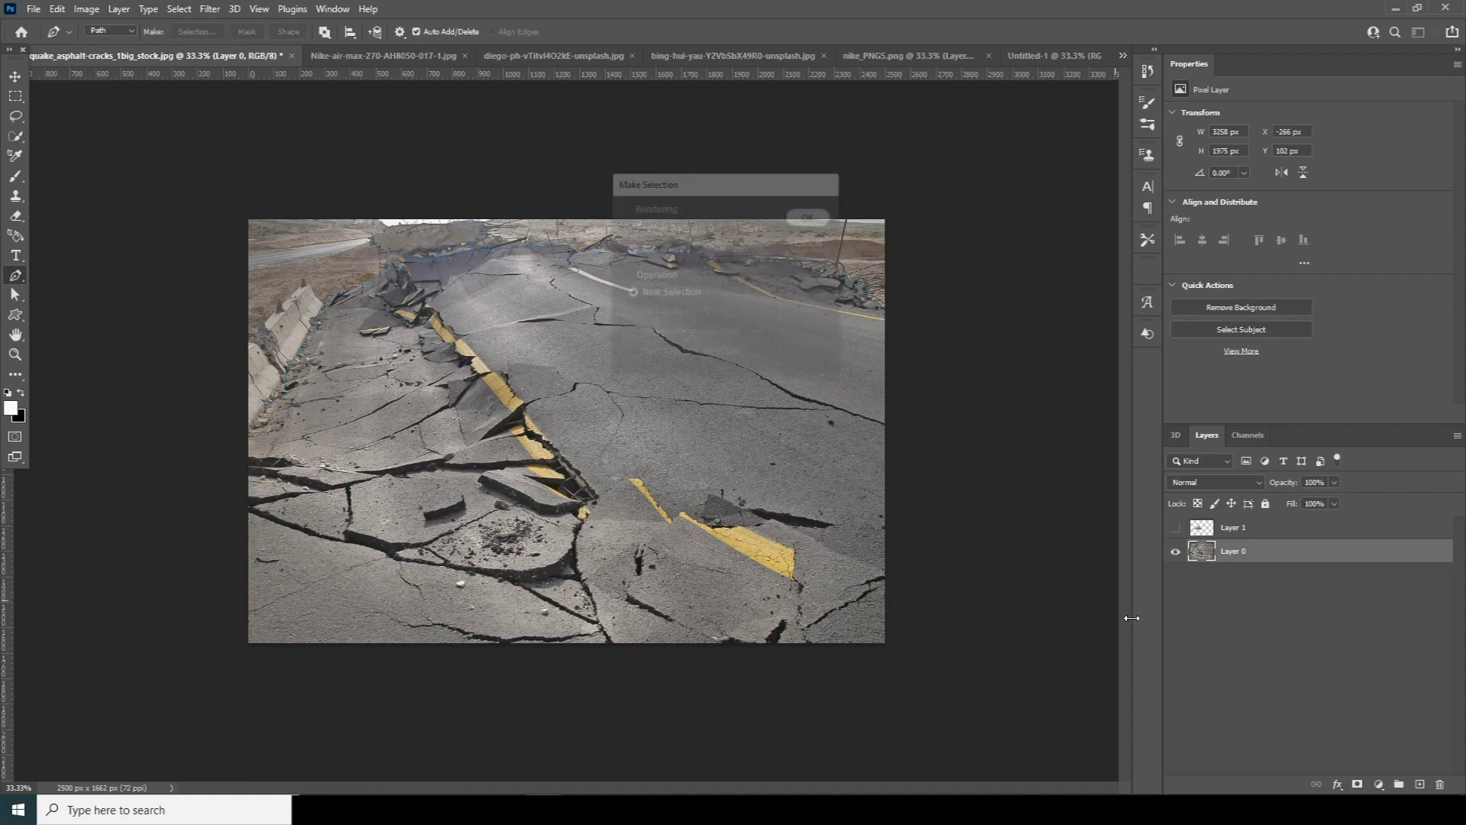
left_click(1356, 785)
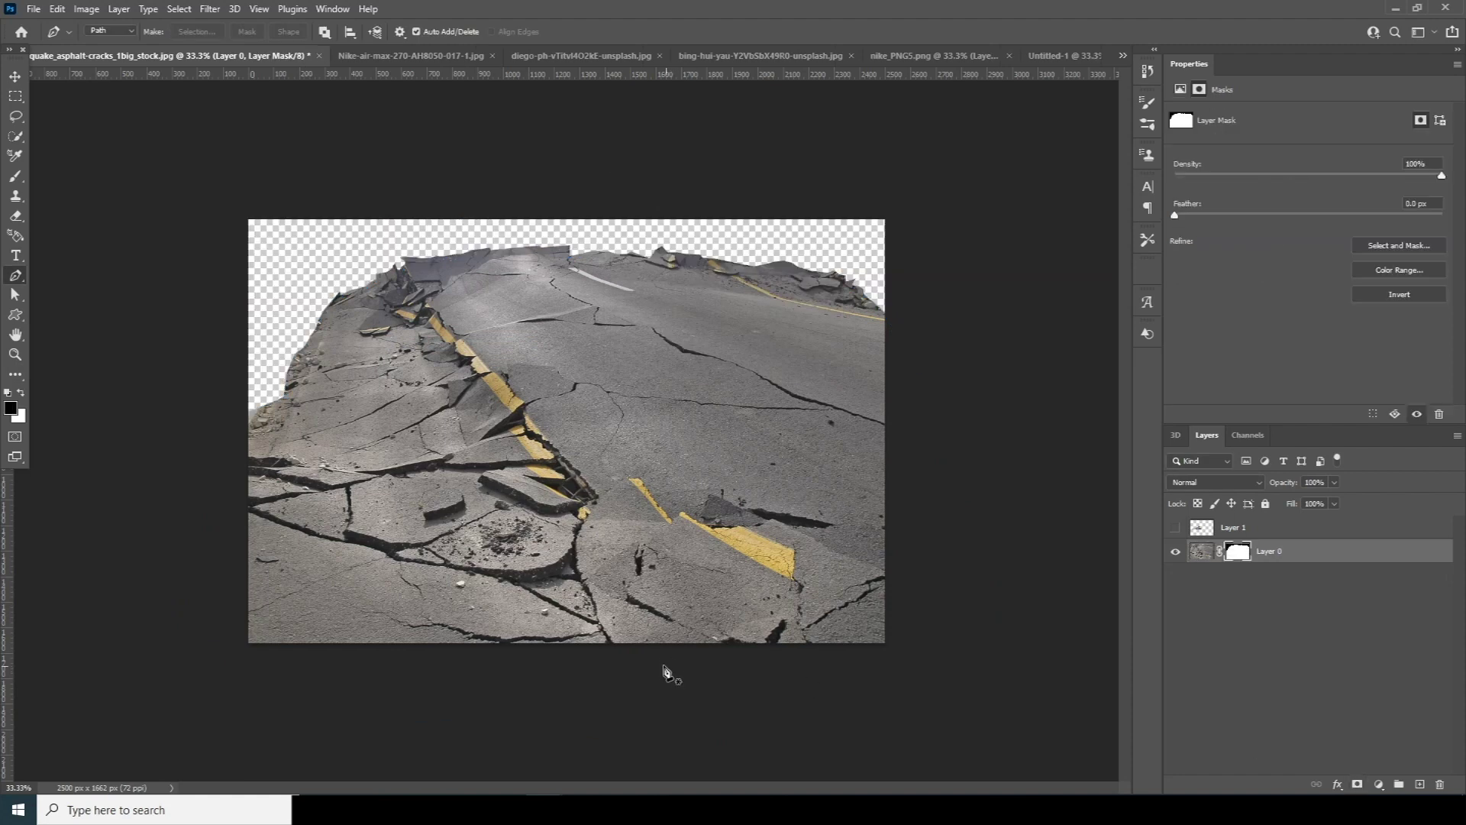
Move the masked road into the Untitled-1 document and scale it up to about 123%.
key("v")
left_click_drag(615, 355, 1067, 61)
left_click_drag(717, 380, 596, 479)
key("ctrl+t")
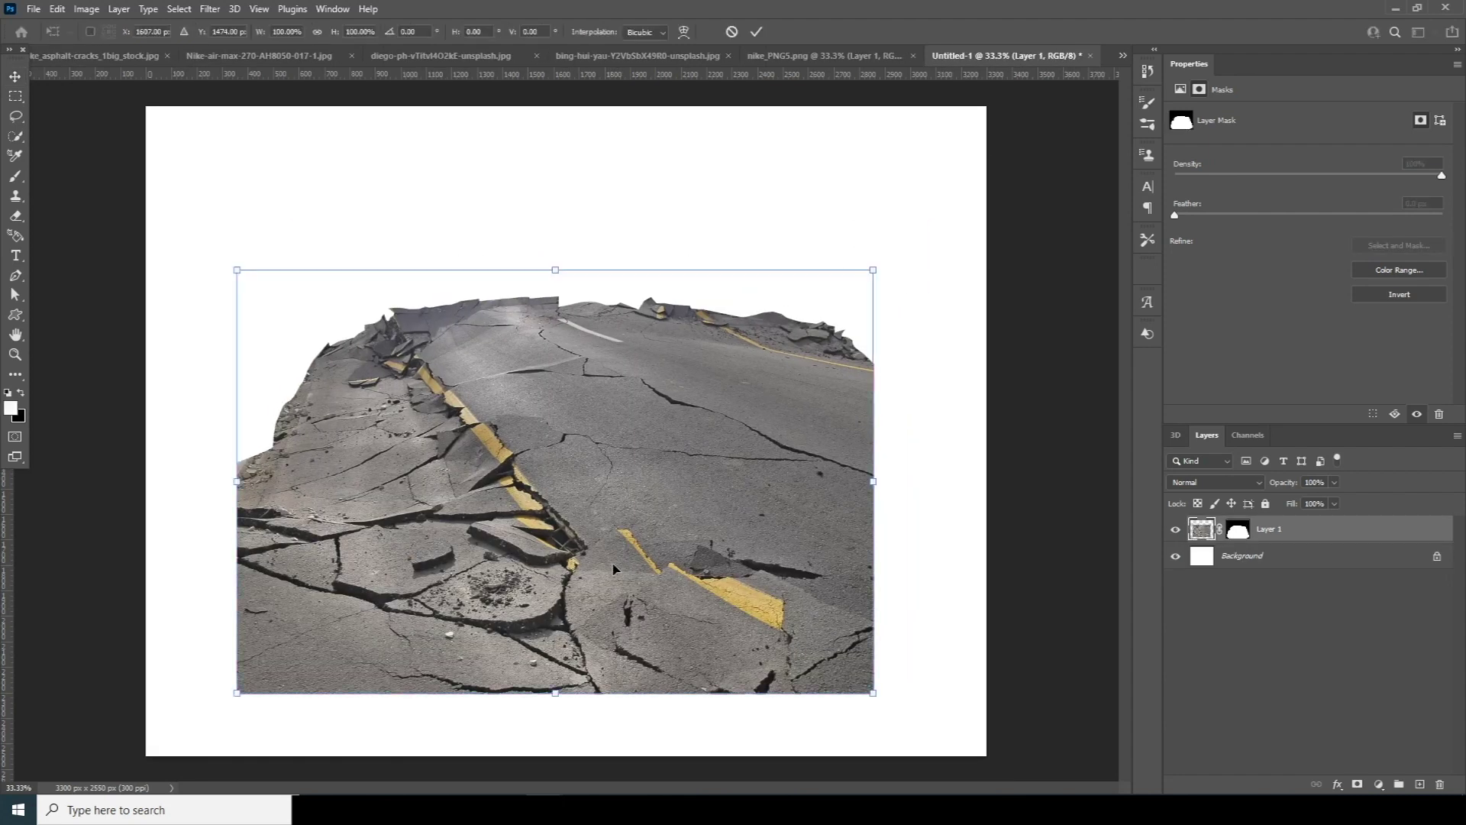
left_click_drag(871, 696, 945, 739)
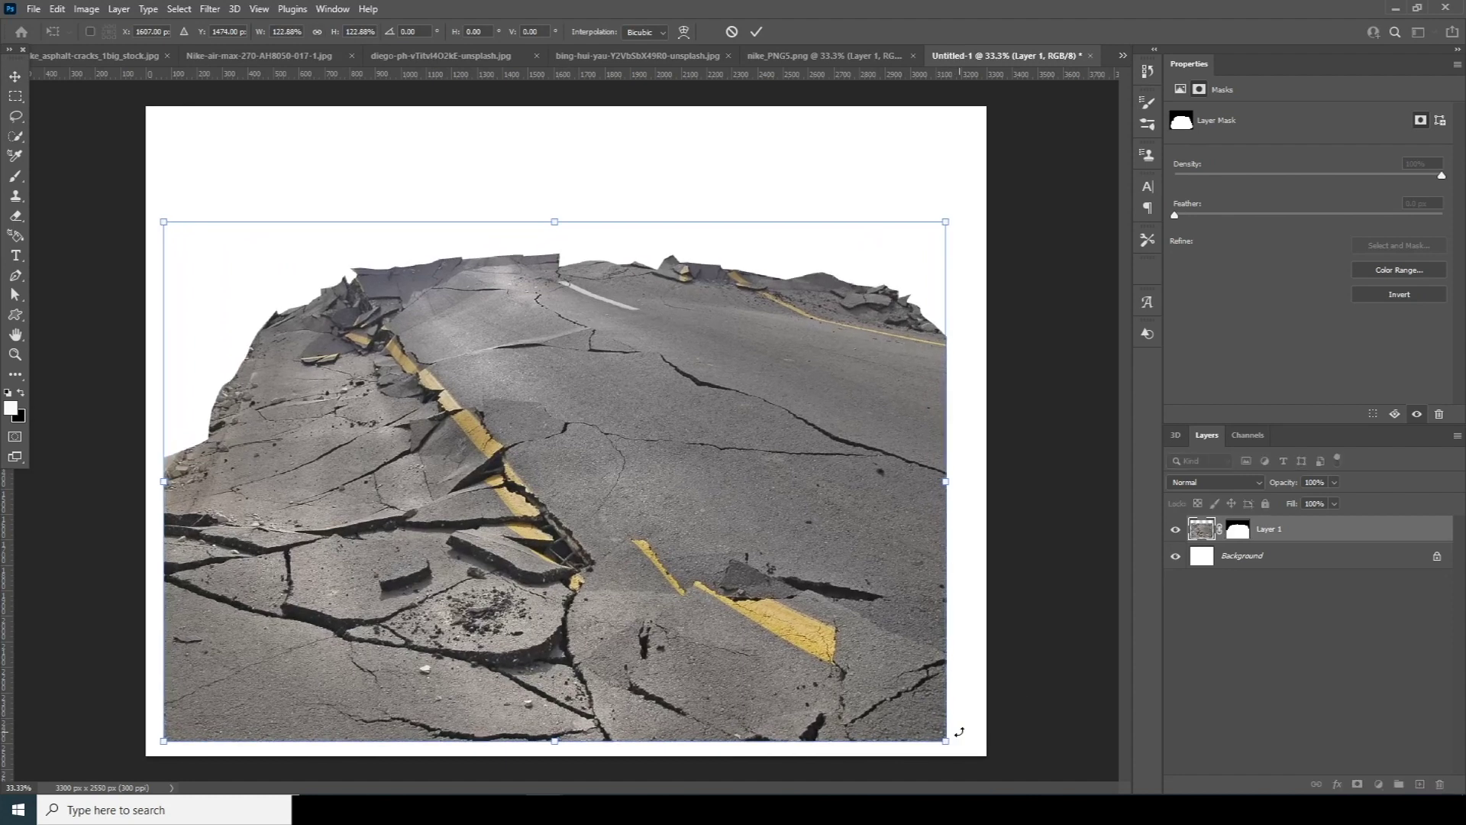
Warp the road layer so its horizon dips in the middle and its near corners bend upward.
key("ctrl+minus")
right_click(544, 416)
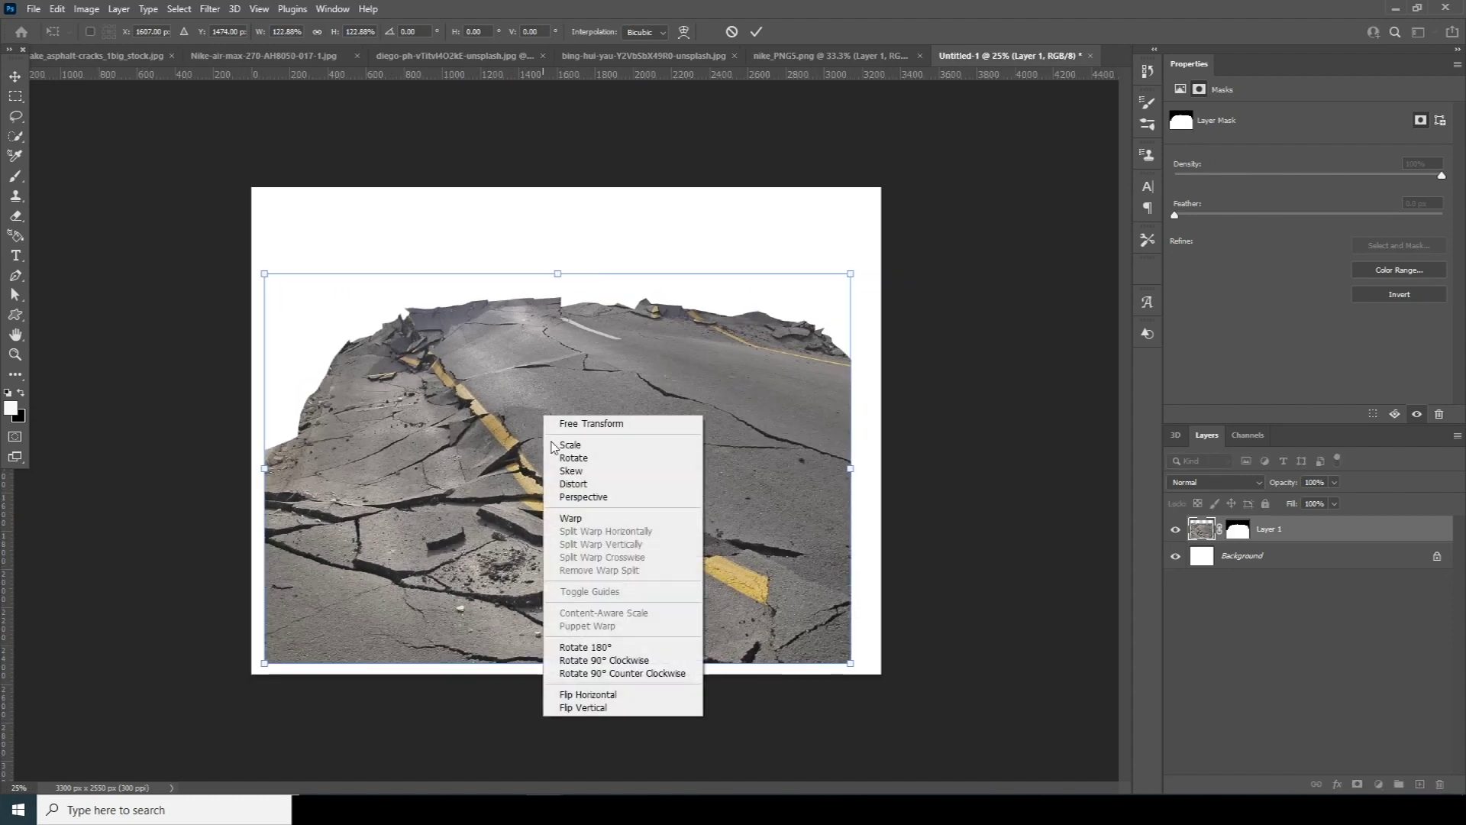
left_click(574, 523)
left_click_drag(565, 311, 559, 377)
left_click_drag(357, 401, 353, 378)
left_click_drag(573, 380, 577, 405)
left_click_drag(838, 374, 866, 348)
left_click_drag(827, 496, 861, 478)
left_click_drag(852, 664, 902, 549)
left_click_drag(259, 672, 239, 574)
key("Return")
Apply a Perspective transform to the road, widening its near edge to about 166%, and shift it slightly lower.
key("ctrl+t")
right_click(595, 545)
left_click(635, 318)
left_click_drag(901, 619, 1125, 619)
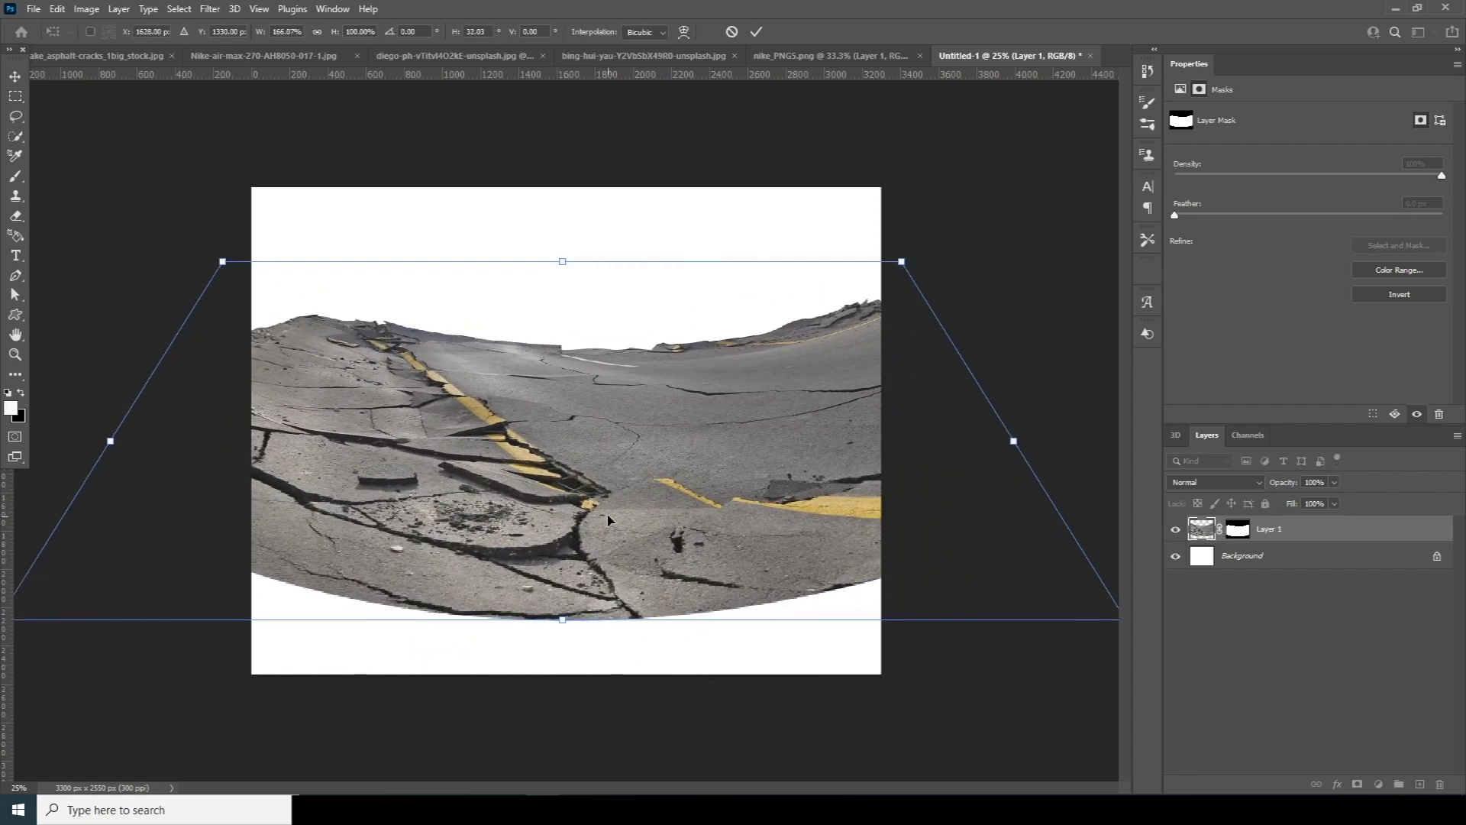
left_click_drag(600, 513, 603, 533)
key("Return")
Warp the road again, pulling its middle and centre-left areas downward to deepen the curve.
key("ctrl+t")
right_click(599, 531)
left_click(635, 340)
left_click_drag(566, 418, 572, 459)
left_click_drag(491, 402, 495, 421)
key("Return")
left_click(756, 31)
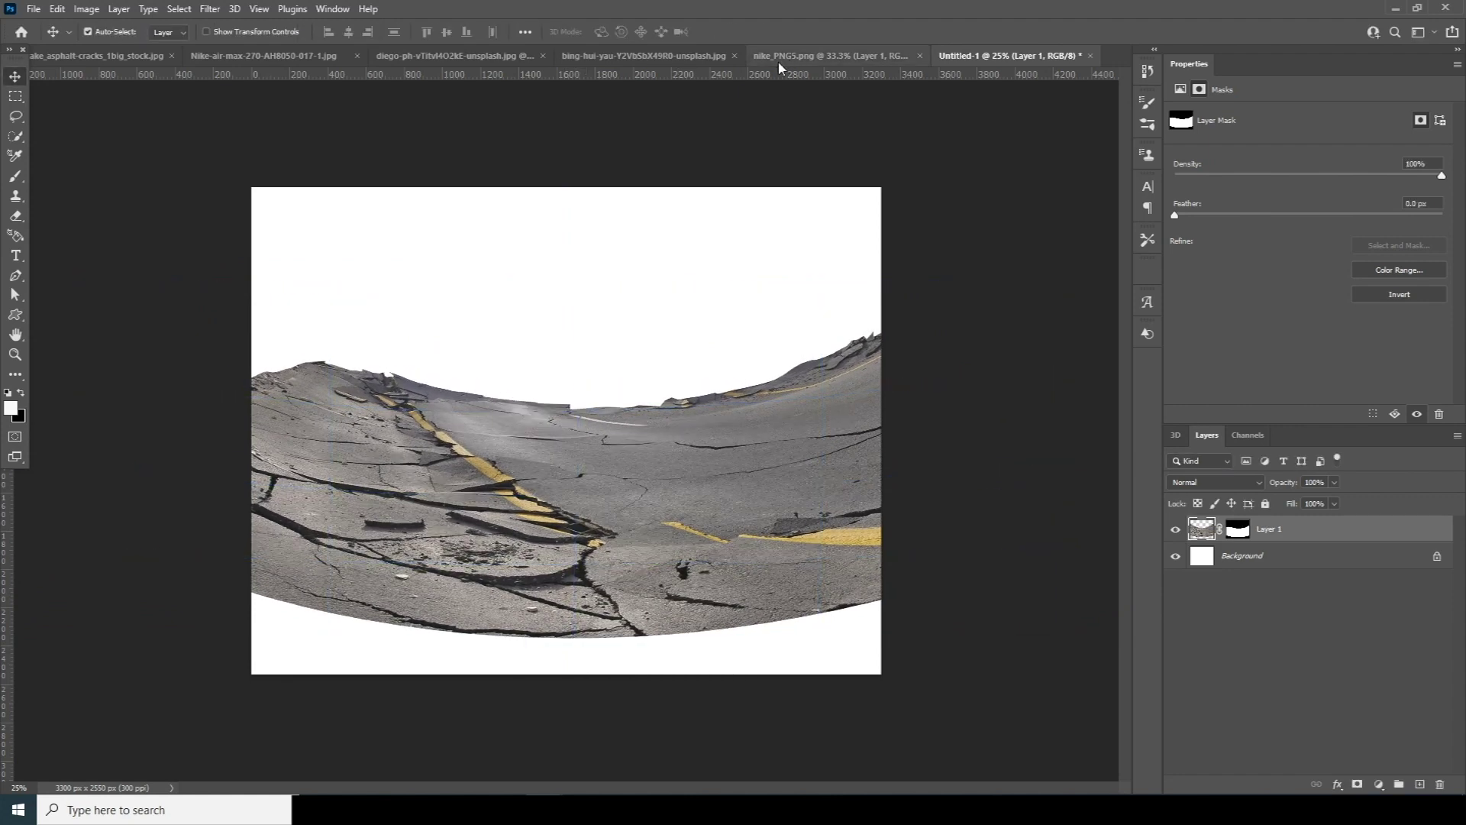
In the earthquake road photo, trace a Pen path around the cracked slab left of the yellow line, about 1060 x 435 px.
left_click(99, 55)
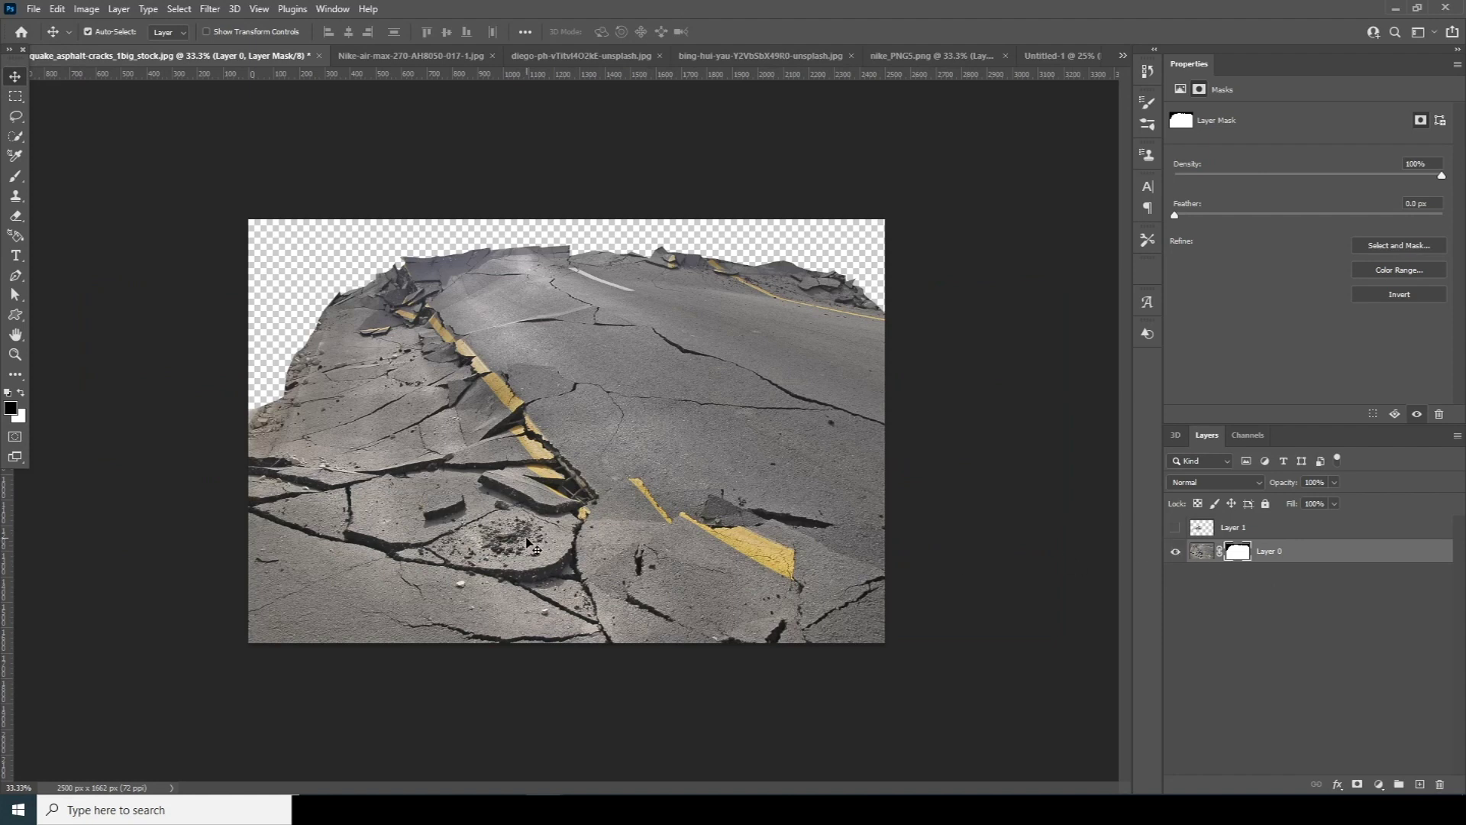
key("p")
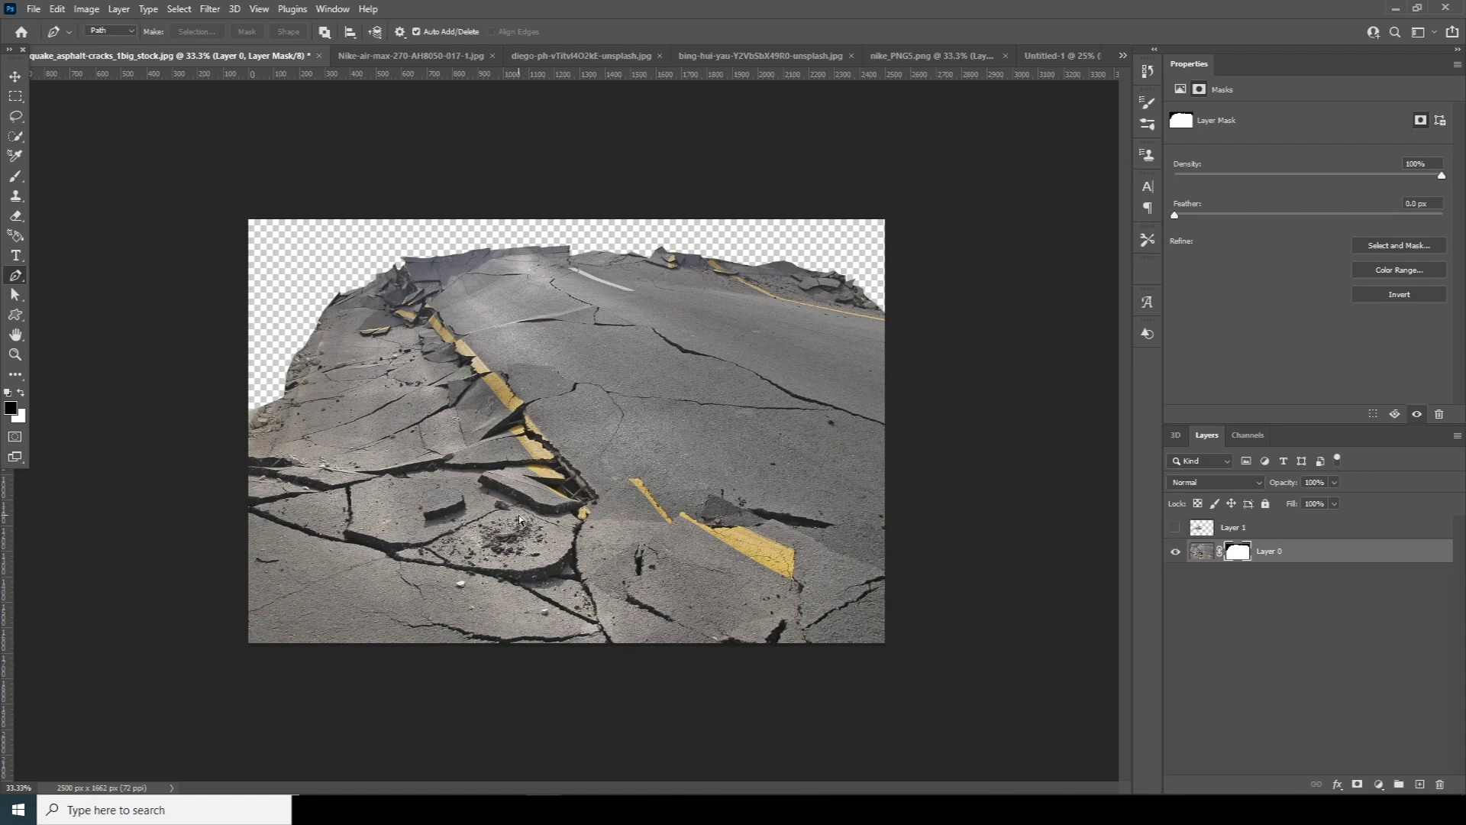
key("ctrl+plus")
key("ctrl+plus")
key("ctrl+plus")
left_click_drag(347, 479, 810, 446)
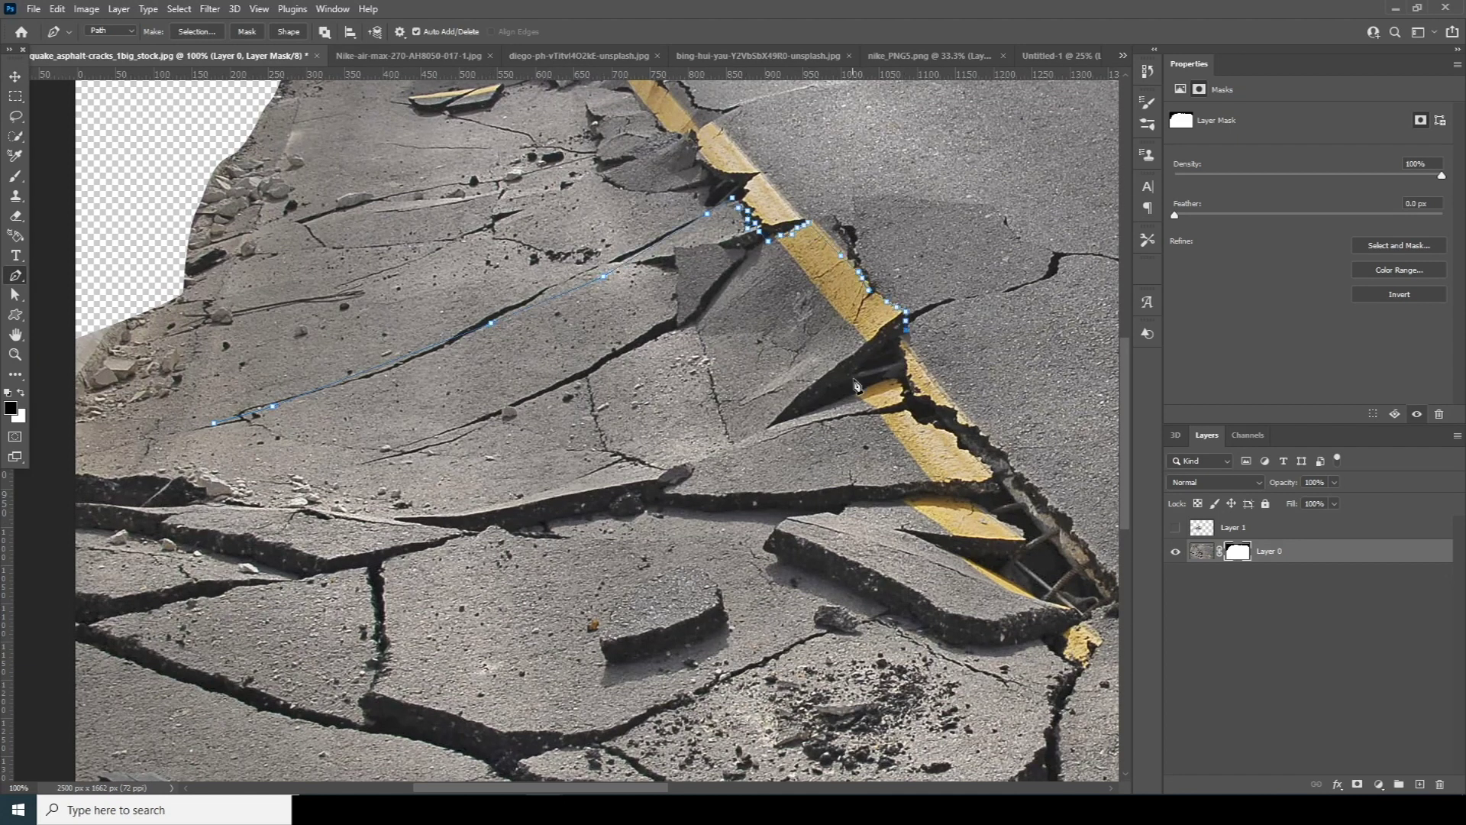
Convert the slab path into a selection and copy the slab to a new layer.
right_click(550, 344)
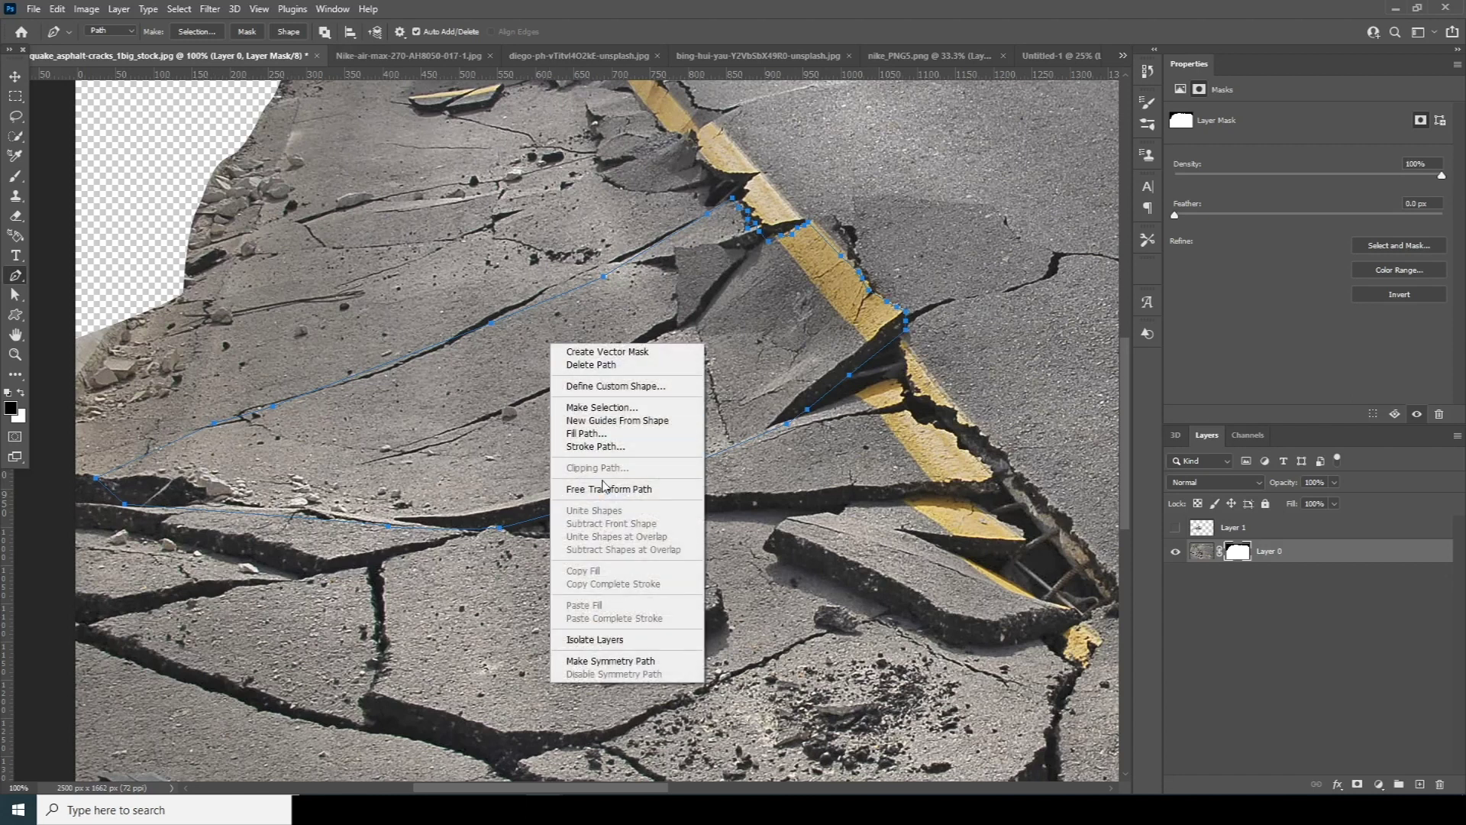
left_click(602, 407)
left_click(810, 216)
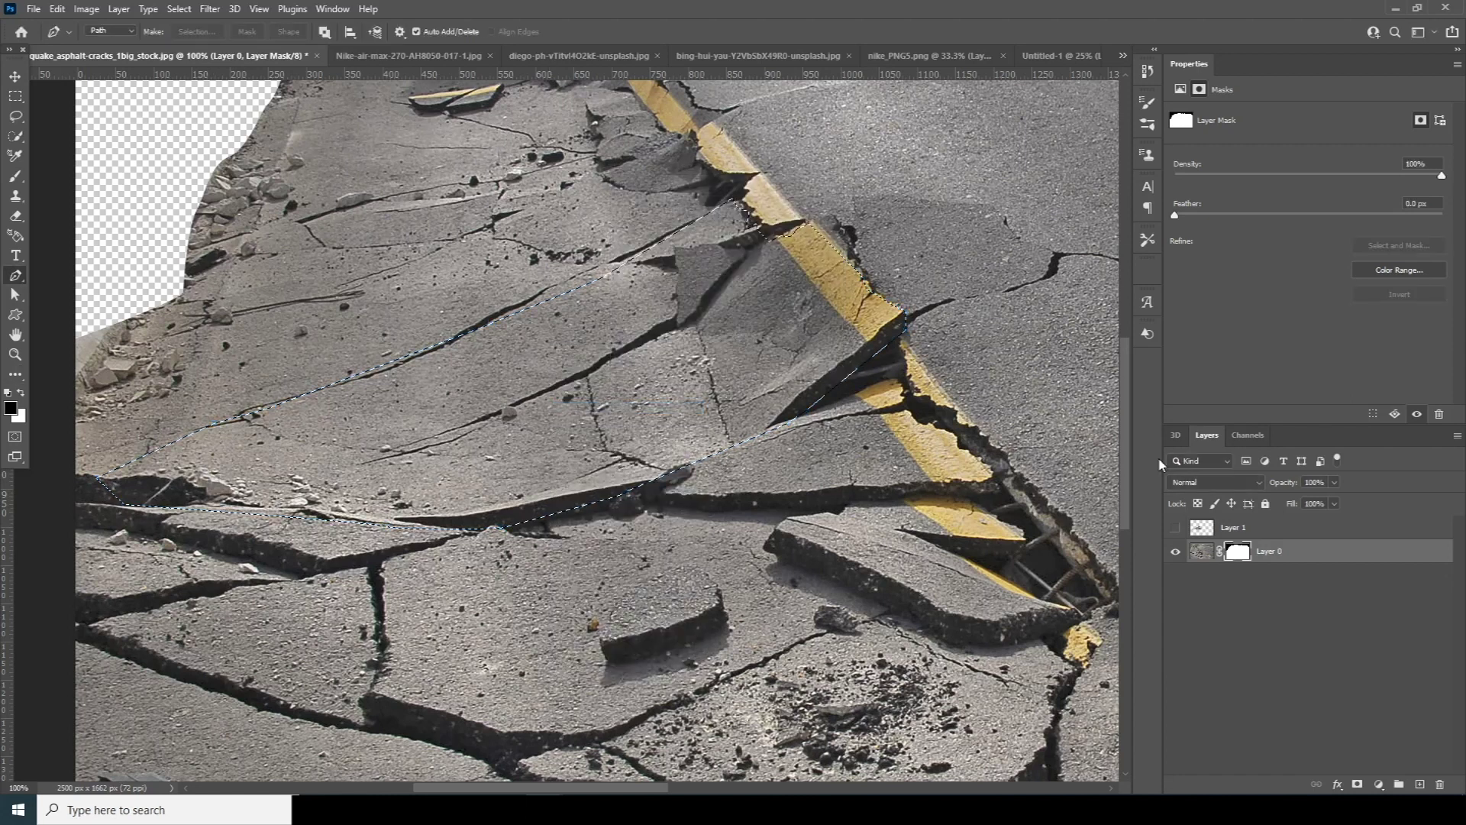
key("ctrl+j")
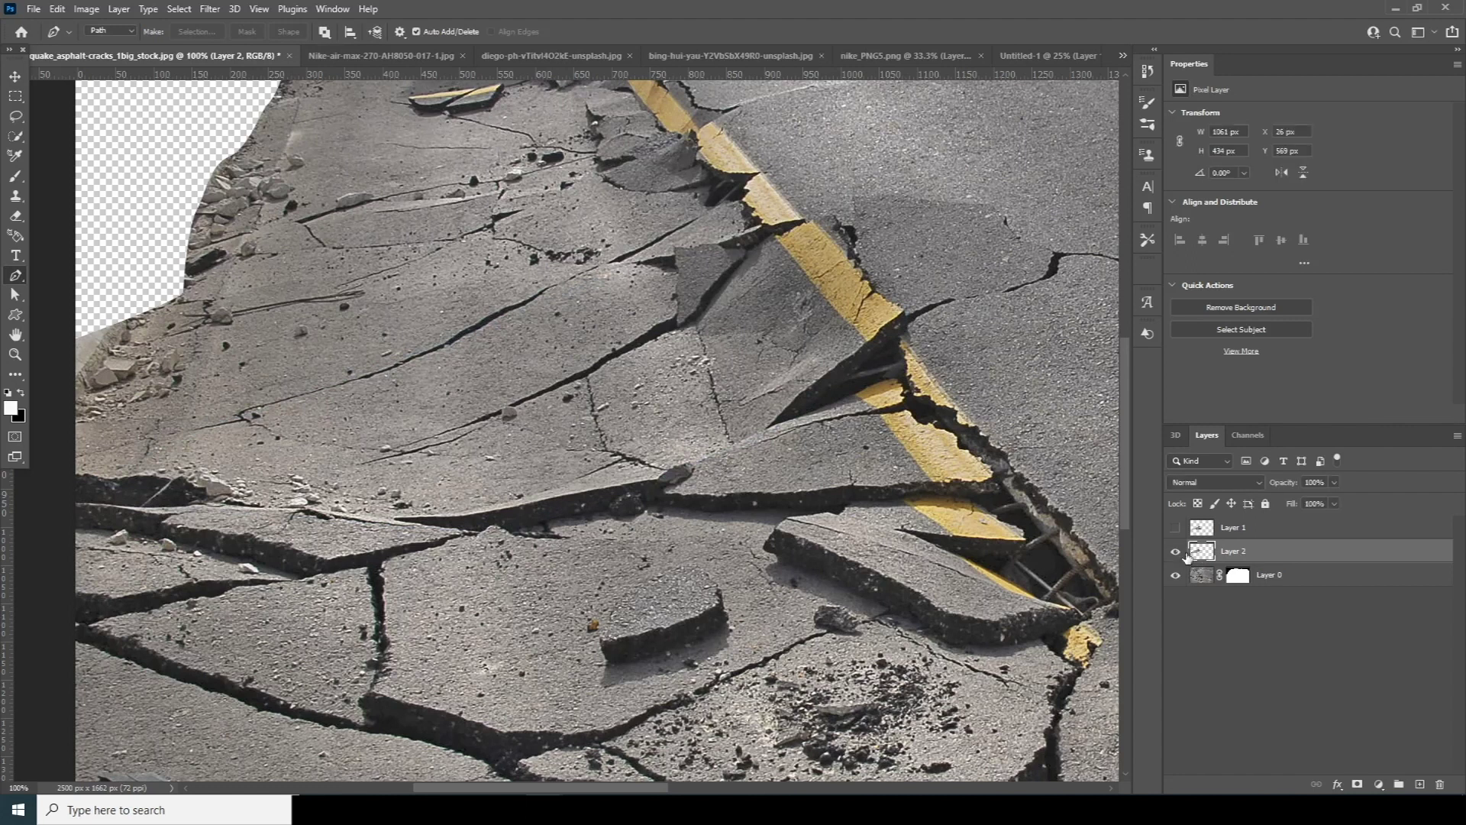
Move the copied slab into Untitled-1 and place it over the middle of the road.
key("v")
left_click_drag(1201, 558, 599, 485)
left_click_drag(710, 527, 664, 505)
Warp the slab so its yellow-striped end curls upward, and place it at the road's far edge.
key("ctrl+t")
right_click(648, 485)
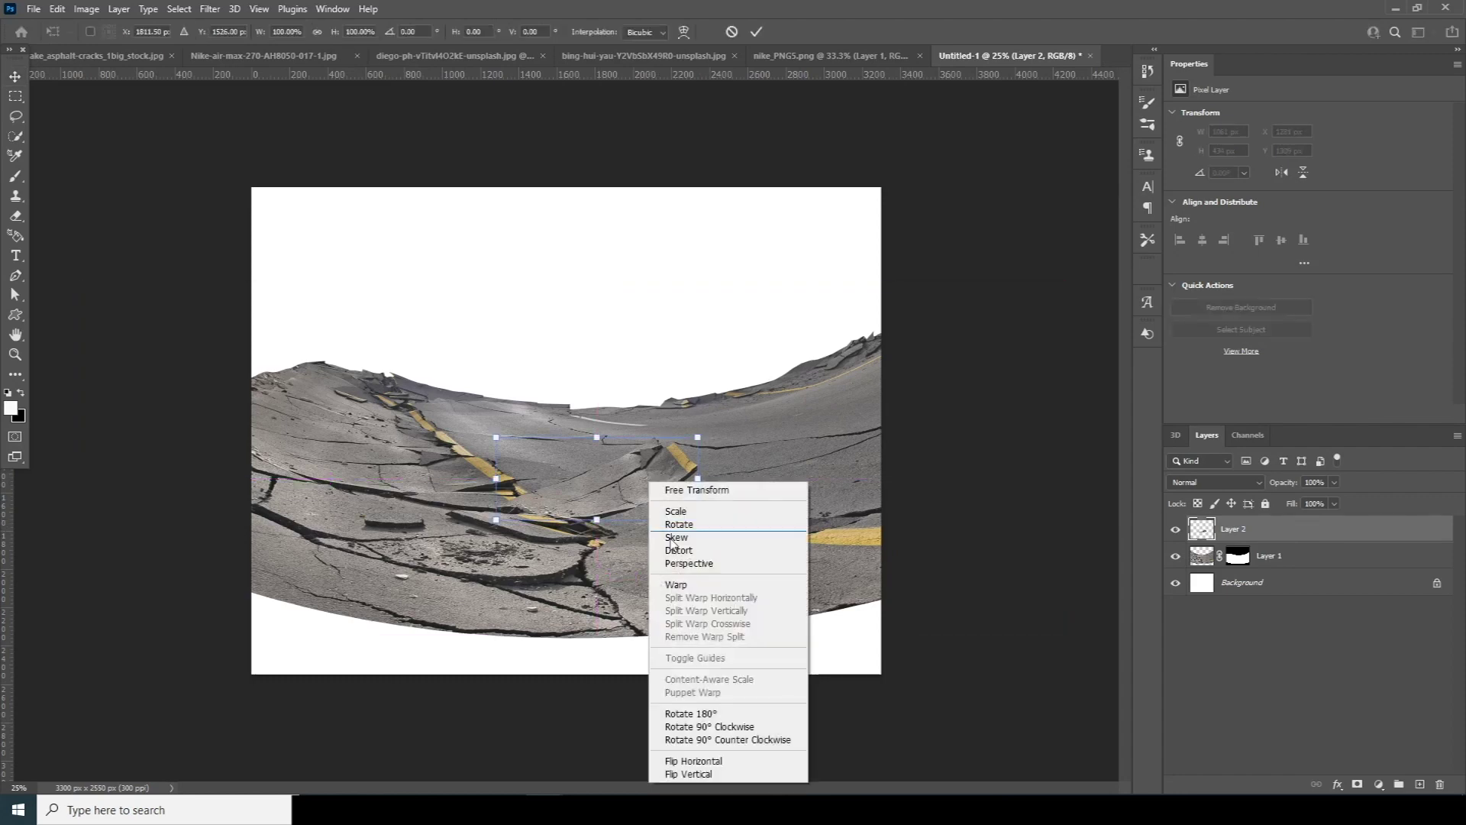
left_click(680, 583)
left_click_drag(637, 487, 664, 496)
left_click_drag(699, 450, 697, 426)
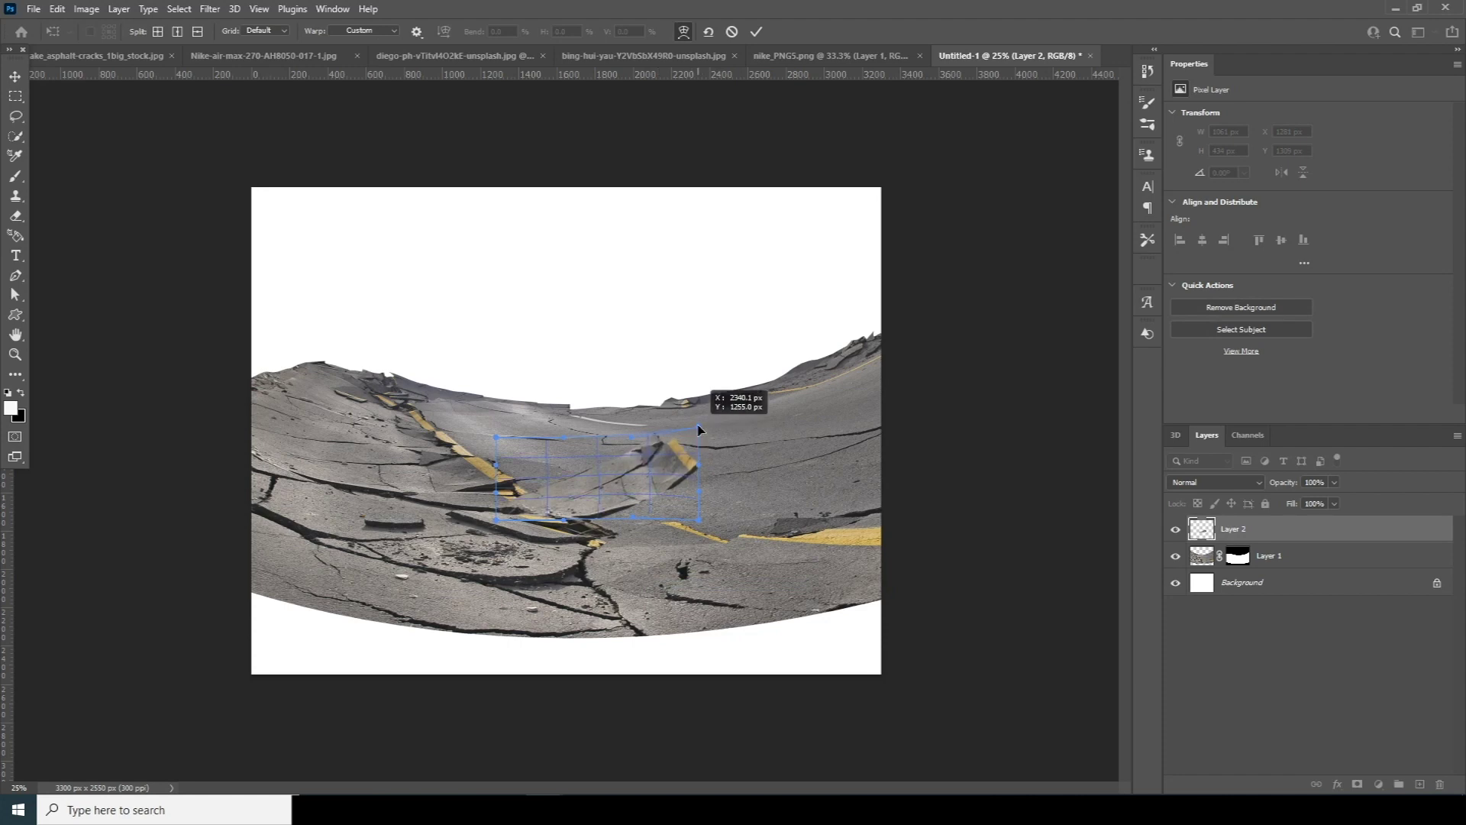
left_click_drag(600, 460, 596, 477)
left_click_drag(685, 528, 696, 426)
left_click_drag(564, 497, 626, 403)
key("Return")
Warp the slab further to refine the bend and narrow its raised tip.
key("ctrl+t")
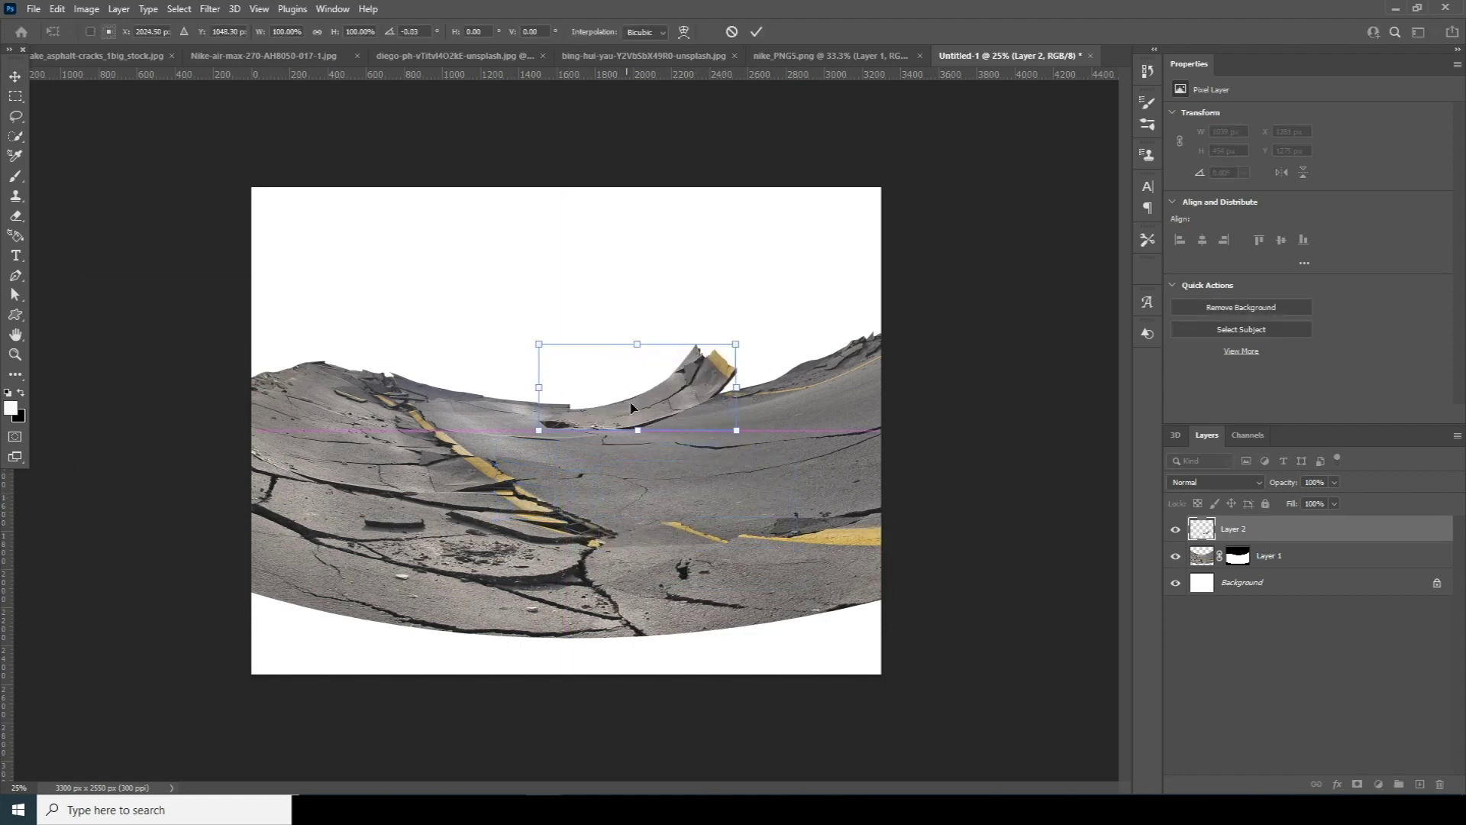
right_click(661, 407)
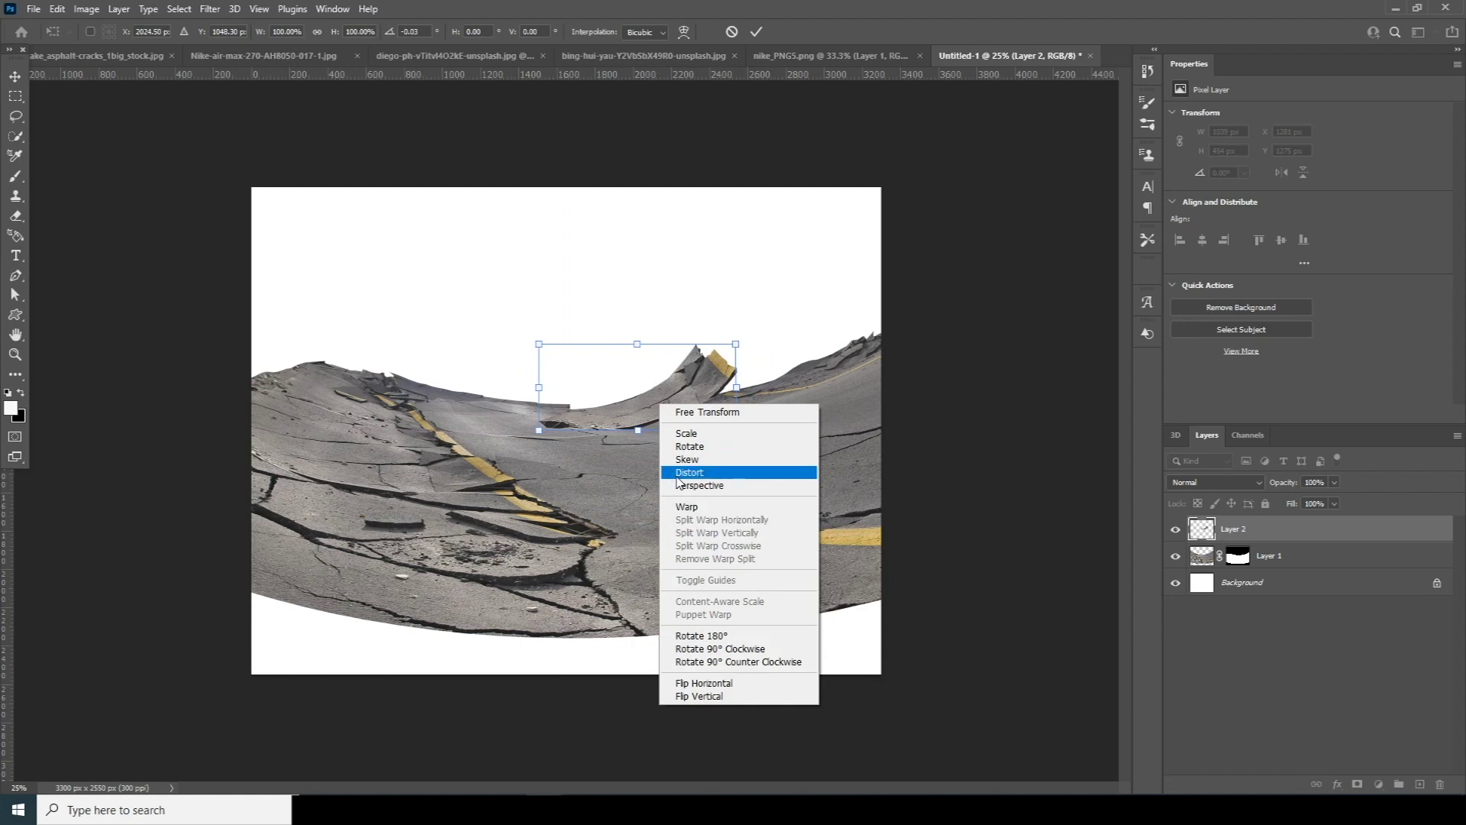
left_click(686, 506)
left_click_drag(672, 361, 729, 362)
left_click_drag(675, 418, 676, 425)
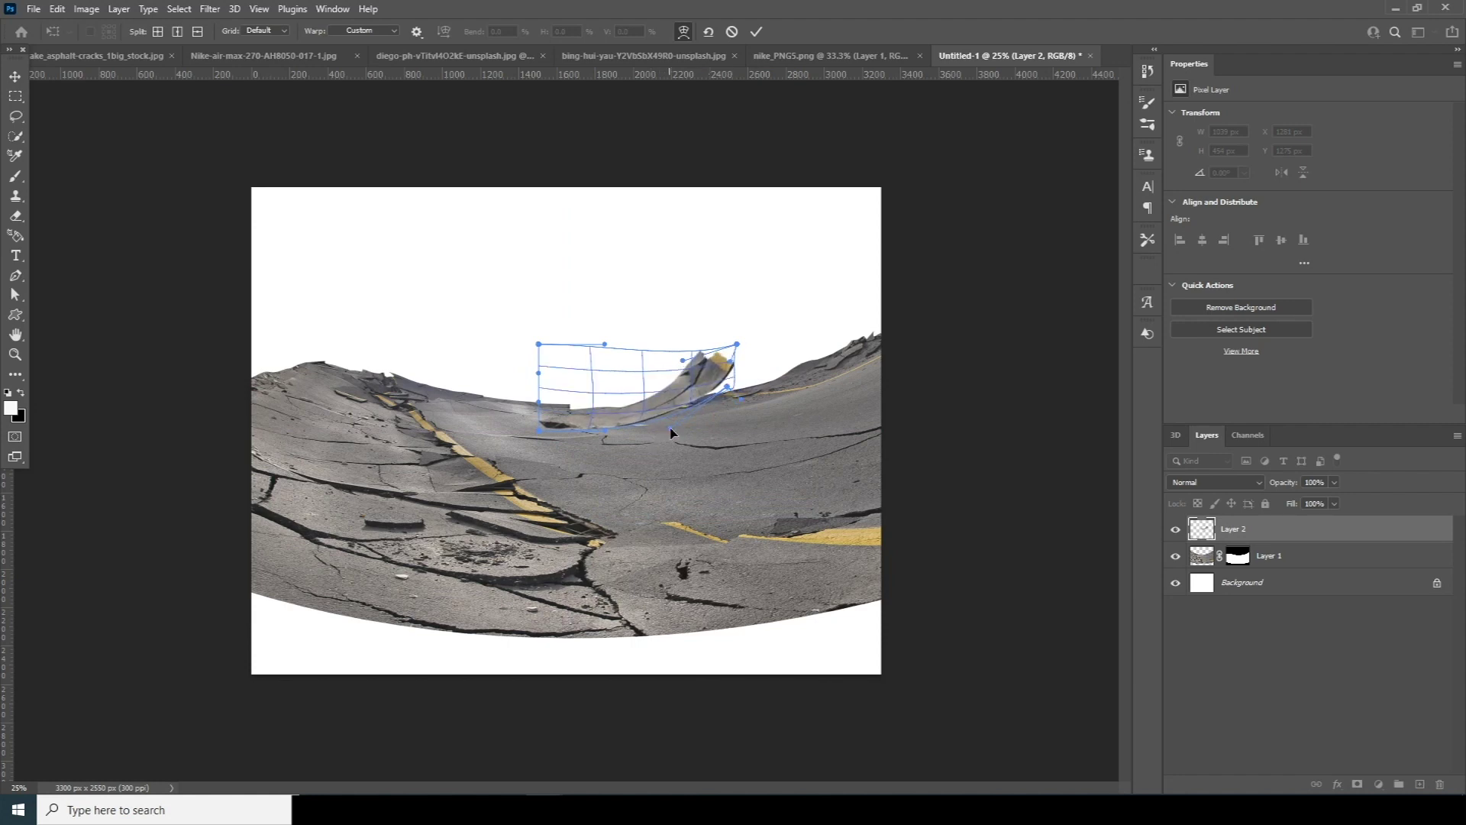
key("Return")
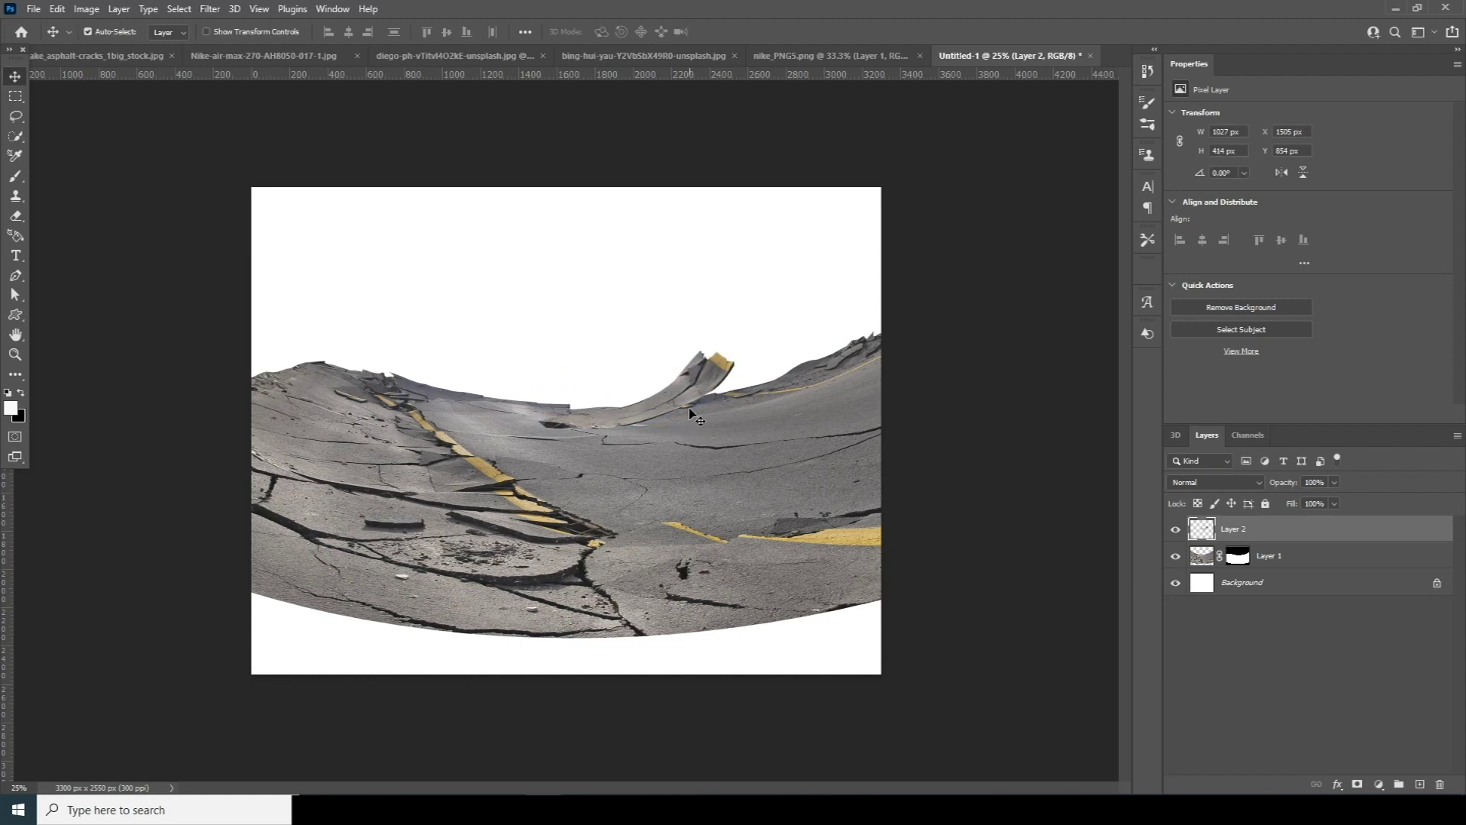
Shift the slab right along the horizon and rotate it counterclockwise so it rises more steeply from the road.
left_click_drag(669, 398, 703, 392)
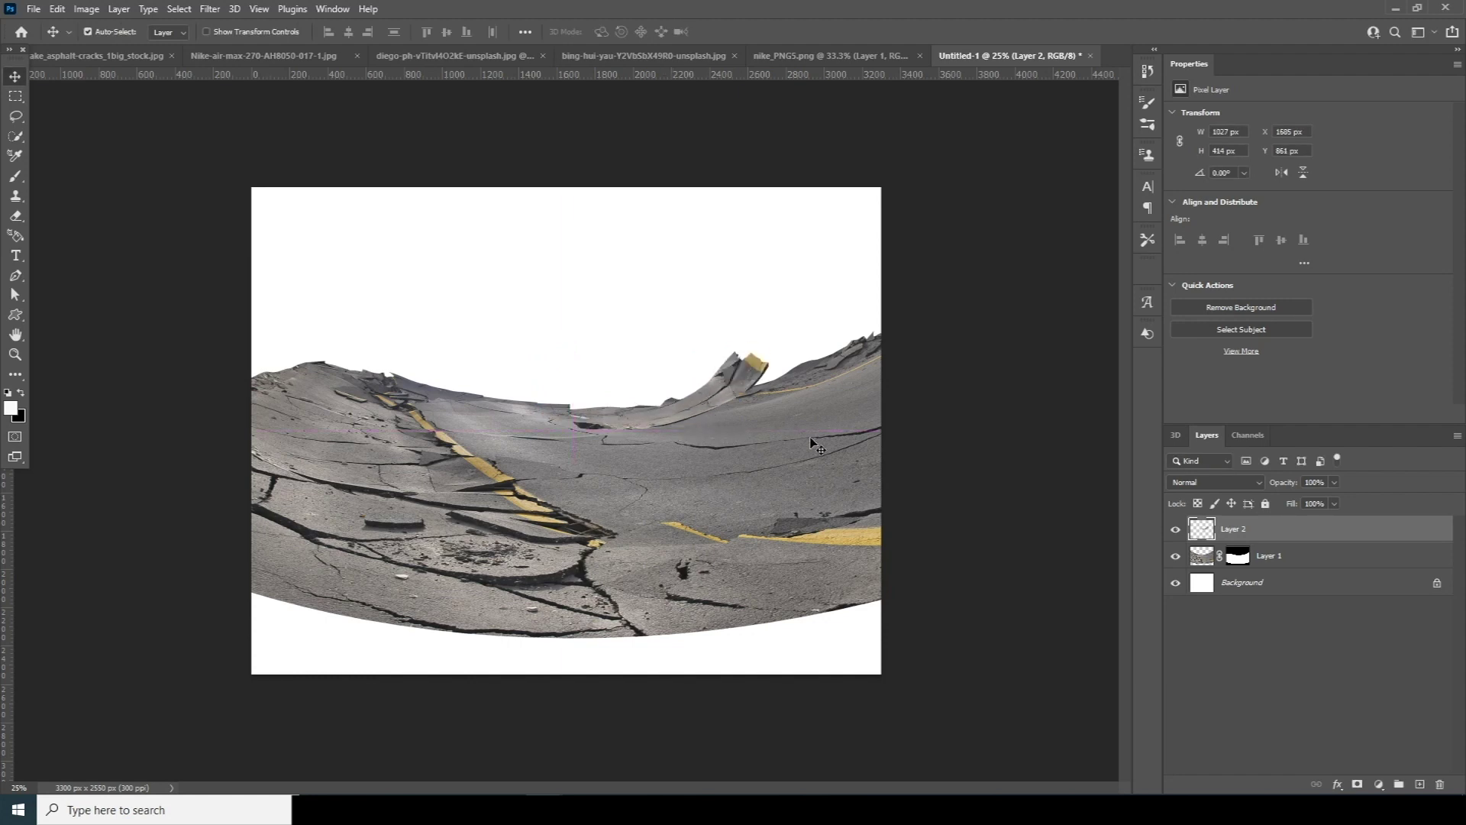
key("ctrl+t")
left_click_drag(840, 489, 878, 474)
left_click_drag(659, 392, 685, 386)
key("Return")
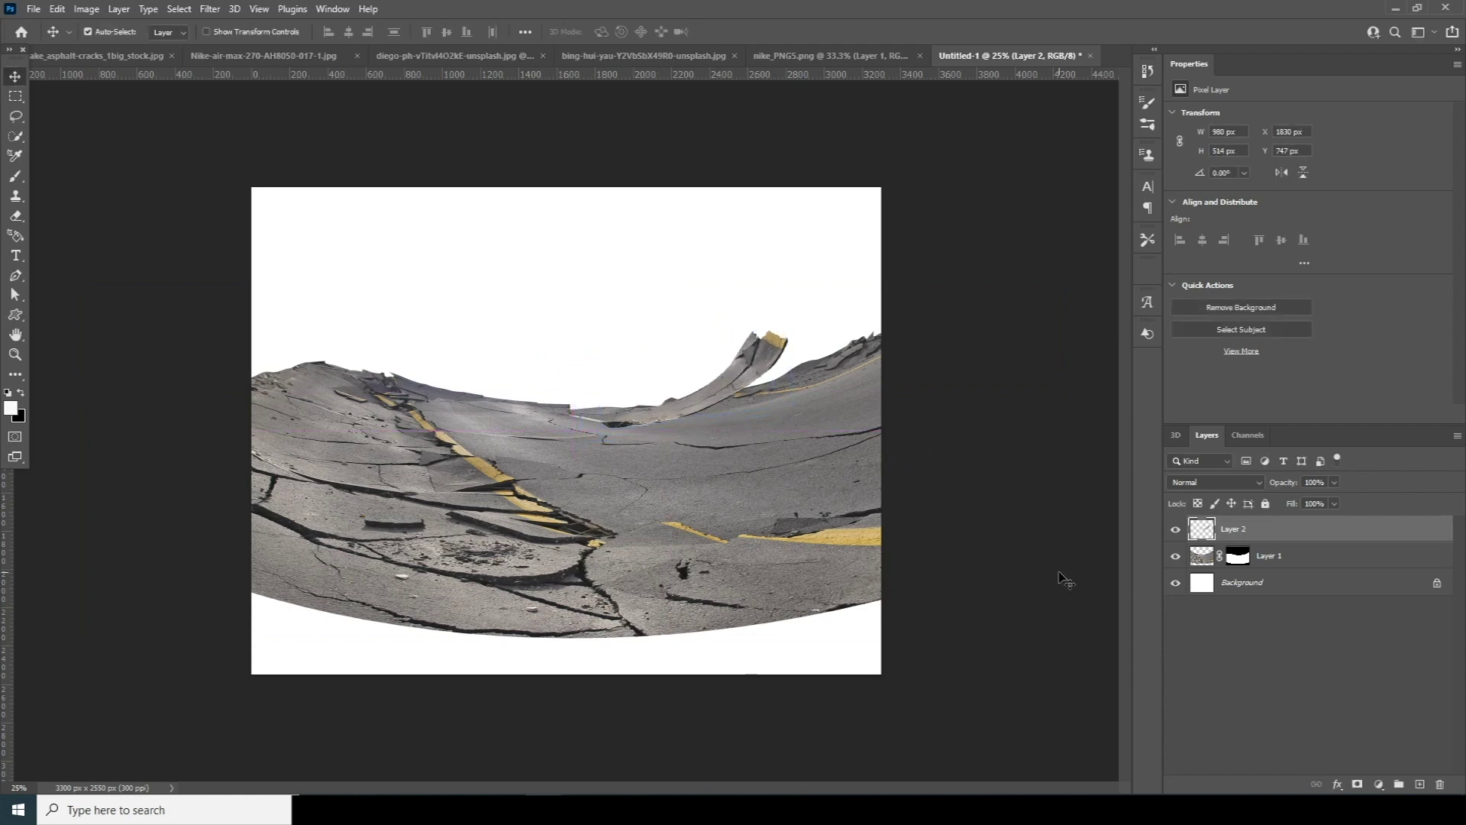
Blend the slab's lower end into the road using a soft 600 px Eraser.
key("e")
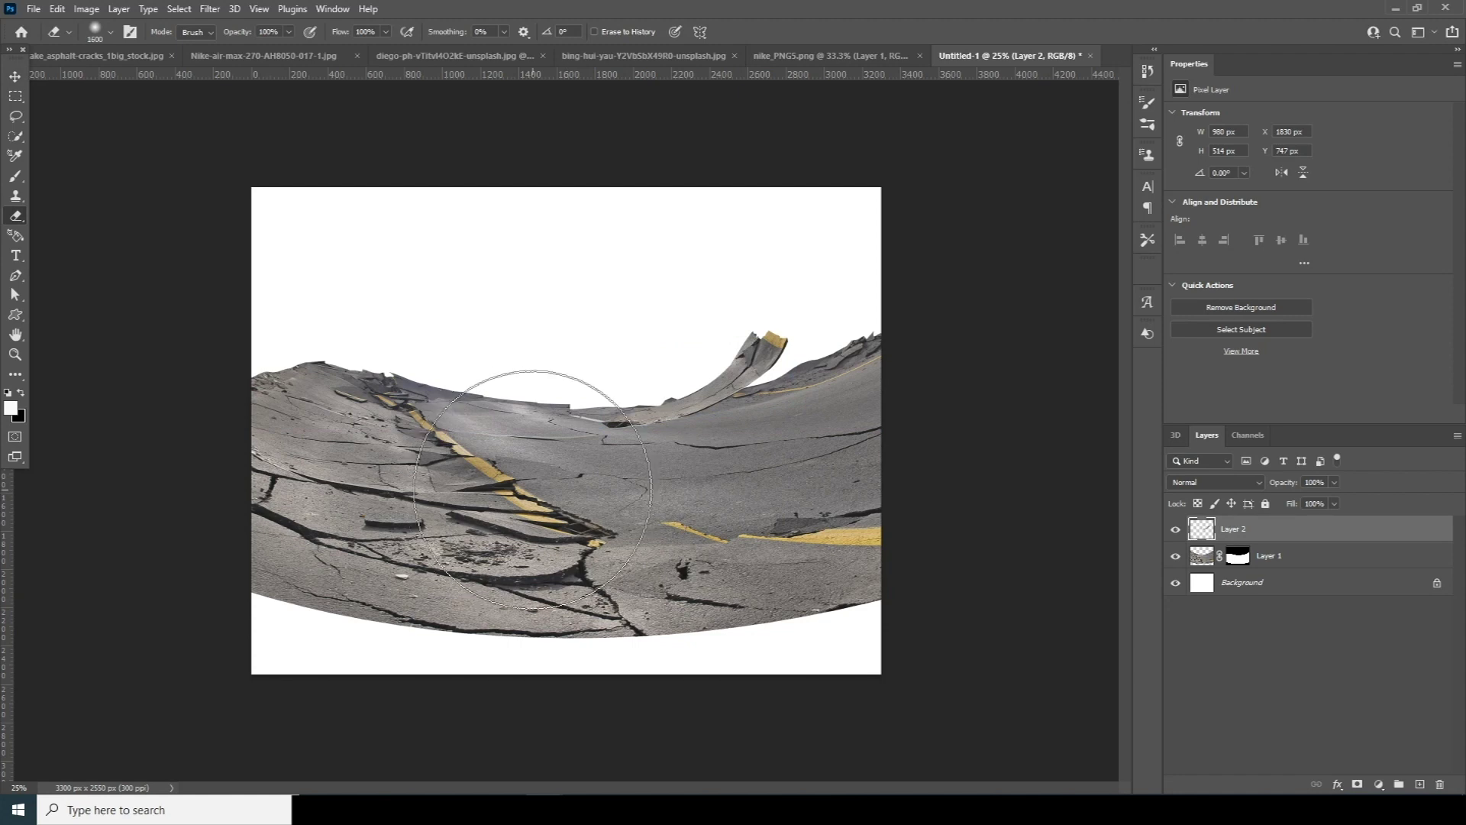
mouse_move(578, 437)
left_mouse_down()
mouse_move(623, 441)
mouse_move(590, 457)
mouse_move(620, 458)
mouse_move(602, 498)
left_mouse_up()
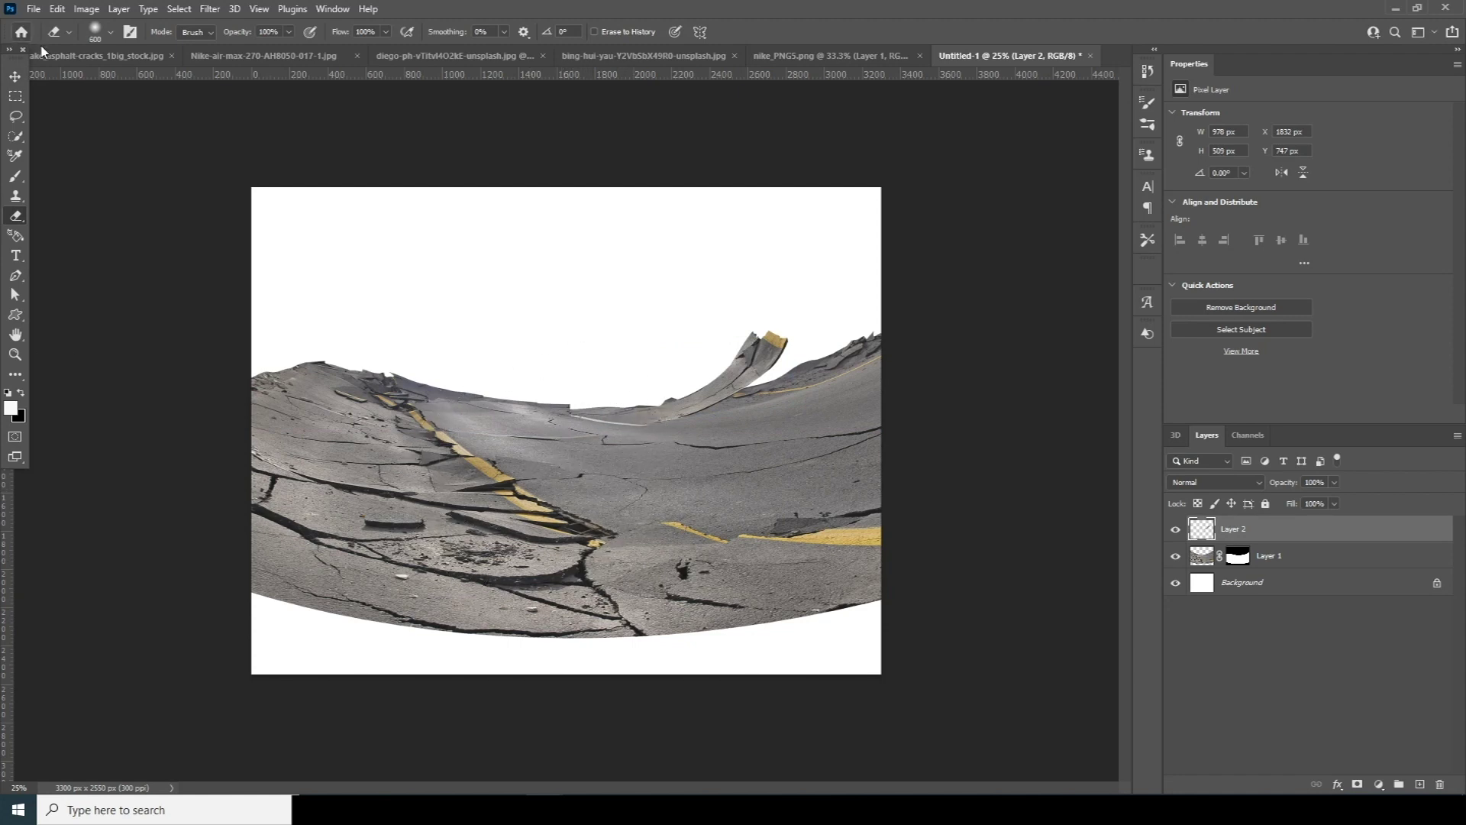
Move the masked Nike Air Max 270 shoe from its document into Untitled-1 and place it mid-road near the horizon.
left_click(15, 75)
left_click(809, 56)
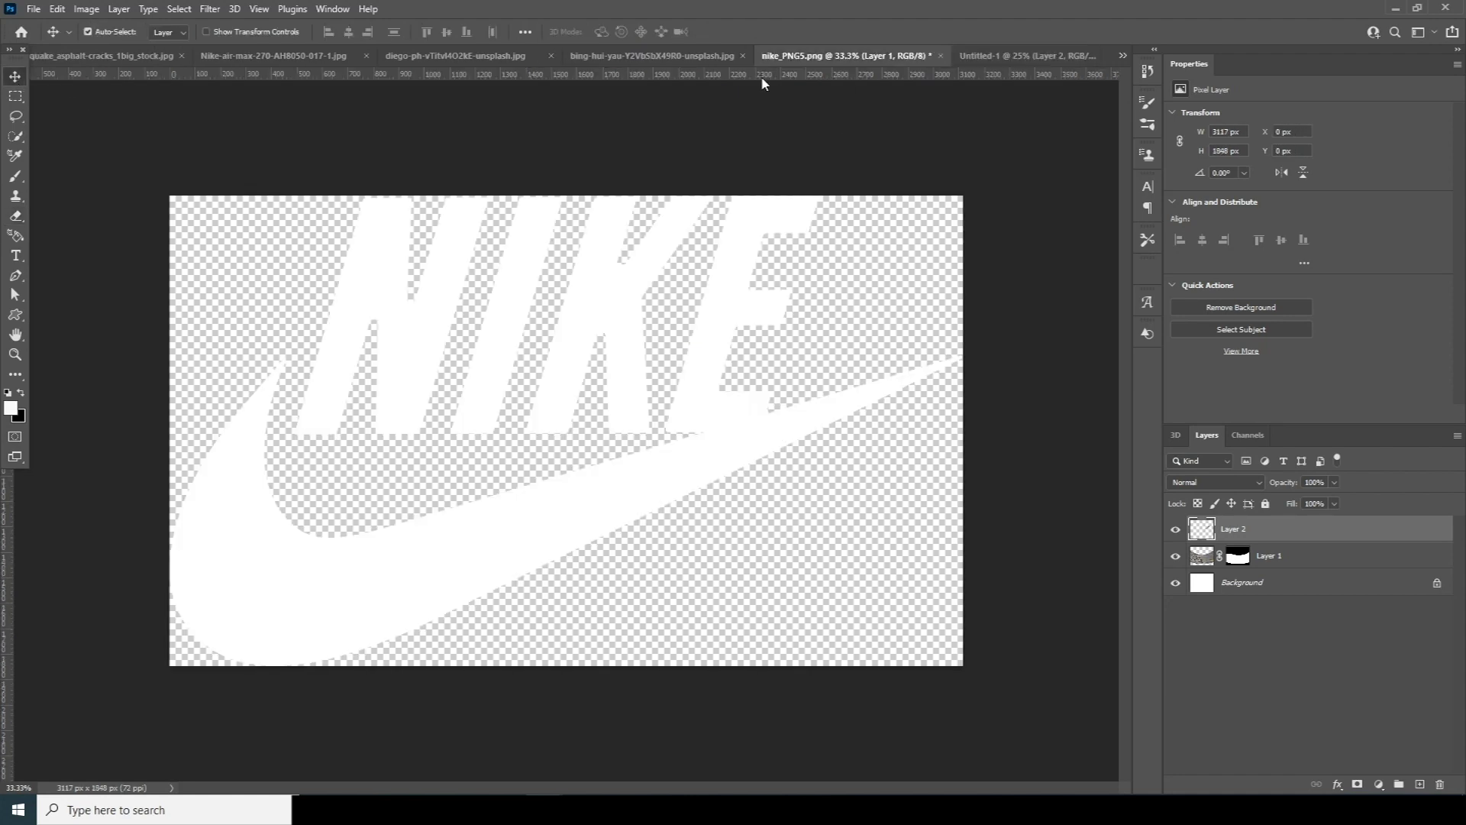
left_click(450, 57)
left_click(300, 58)
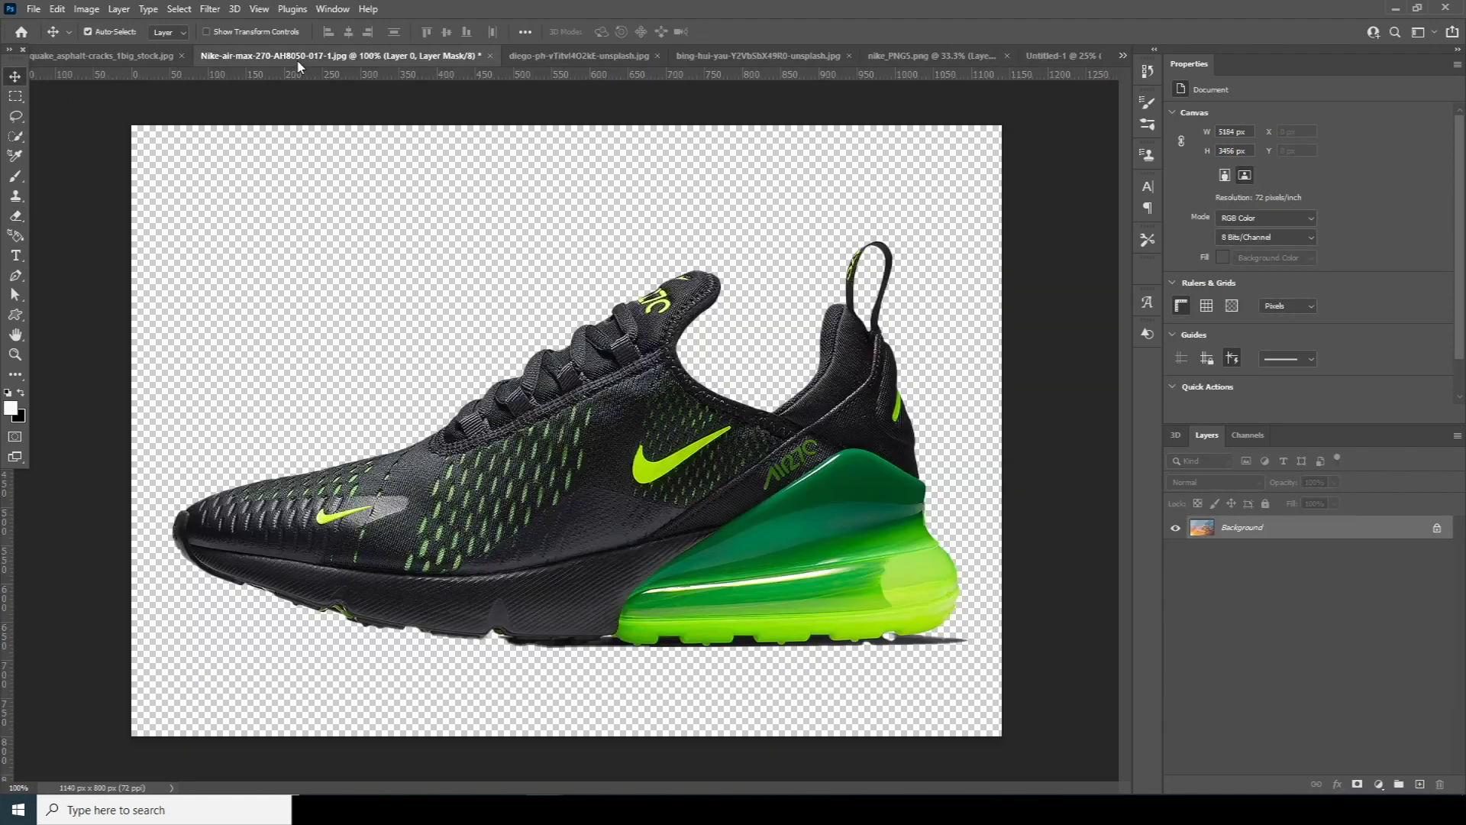
left_click_drag(698, 423, 676, 365)
left_click_drag(578, 407, 579, 408)
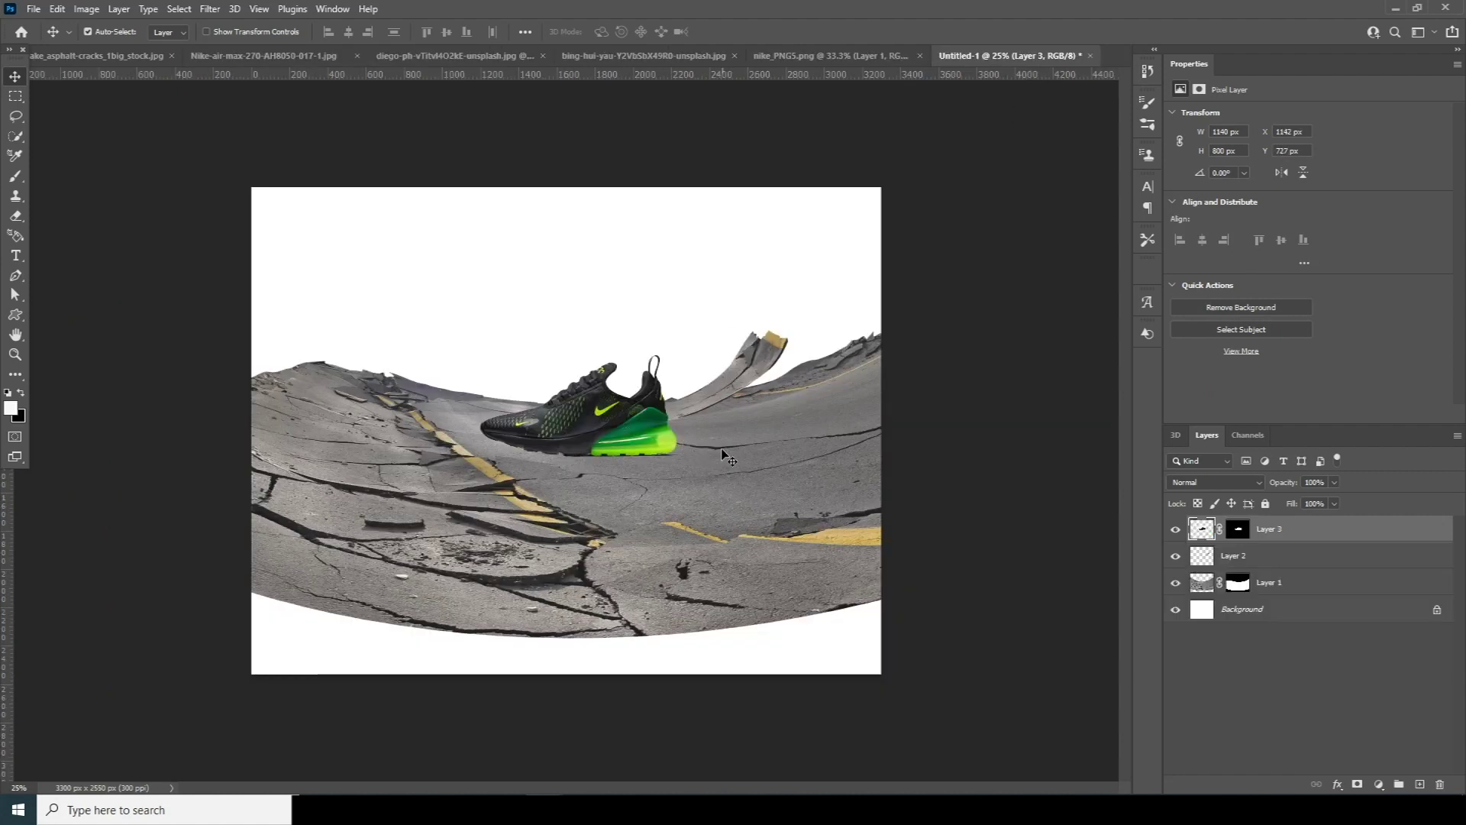
Trace the lower edge of the shoe's green heel sole with a Pen path, following each tread notch.
key("ctrl+plus")
key("ctrl+plus")
key("ctrl+plus")
key("ctrl+plus")
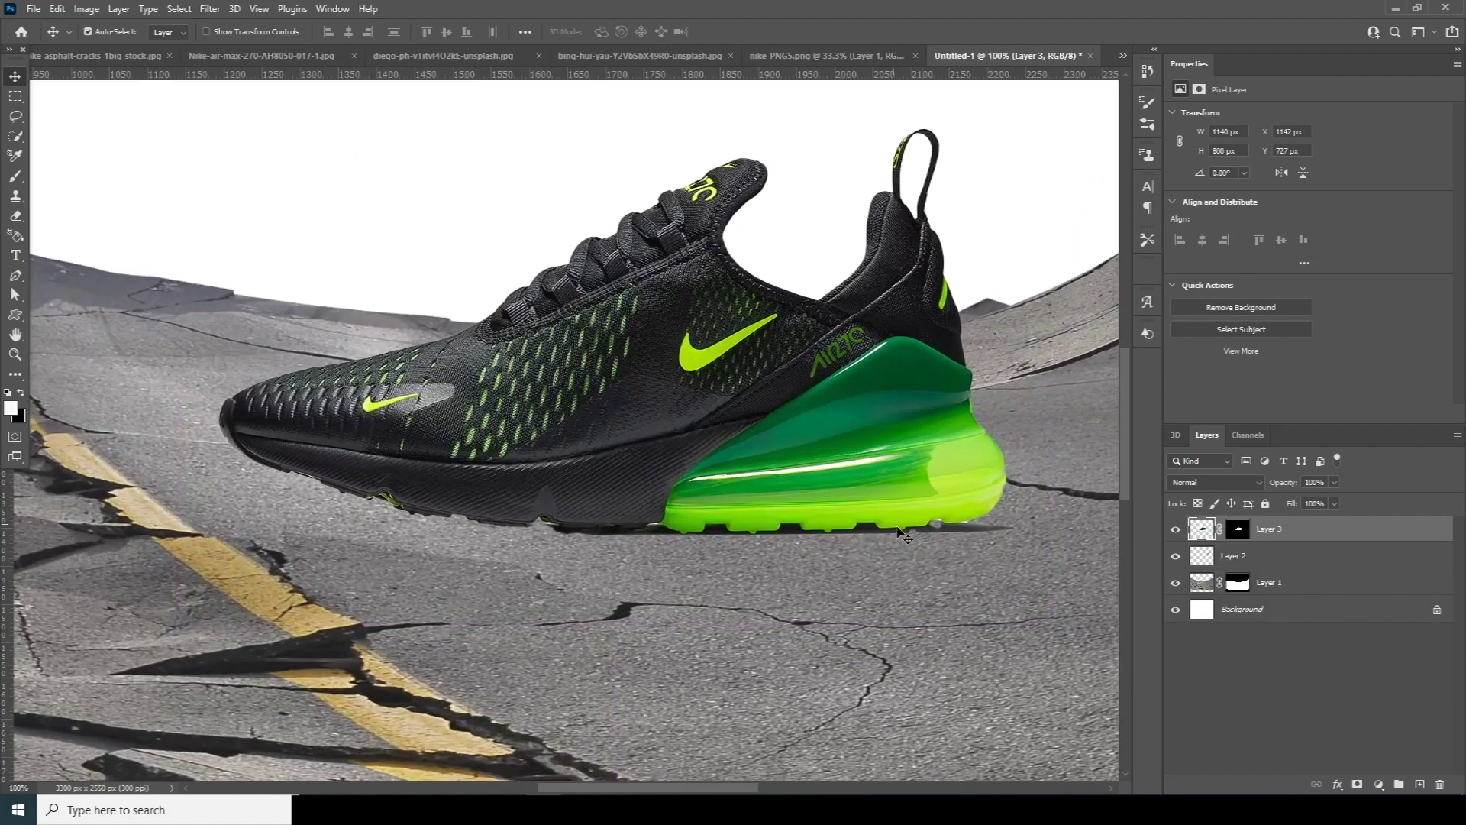
key("ctrl+plus")
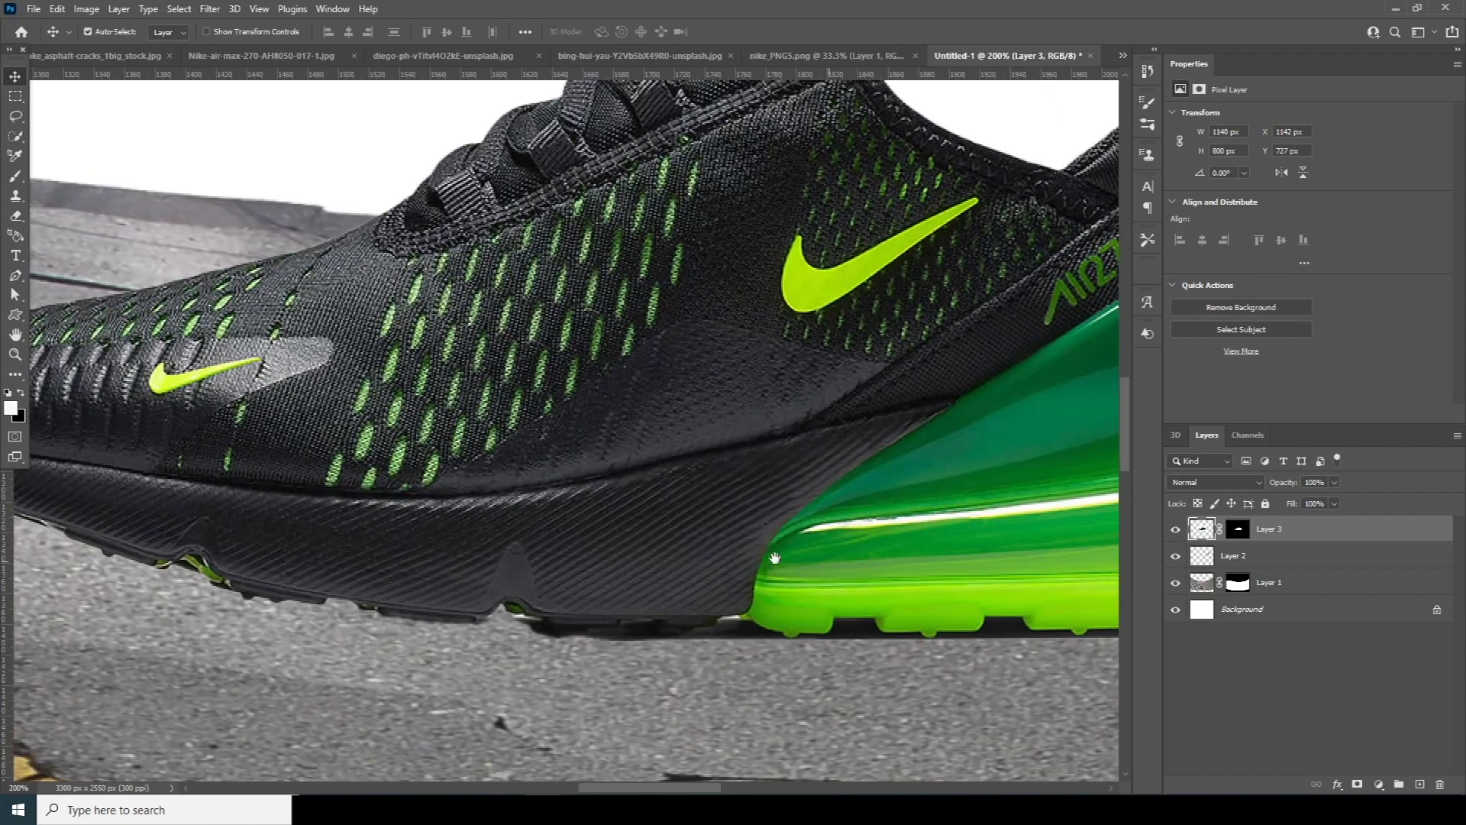
left_click_drag(829, 564, 388, 376)
key("p")
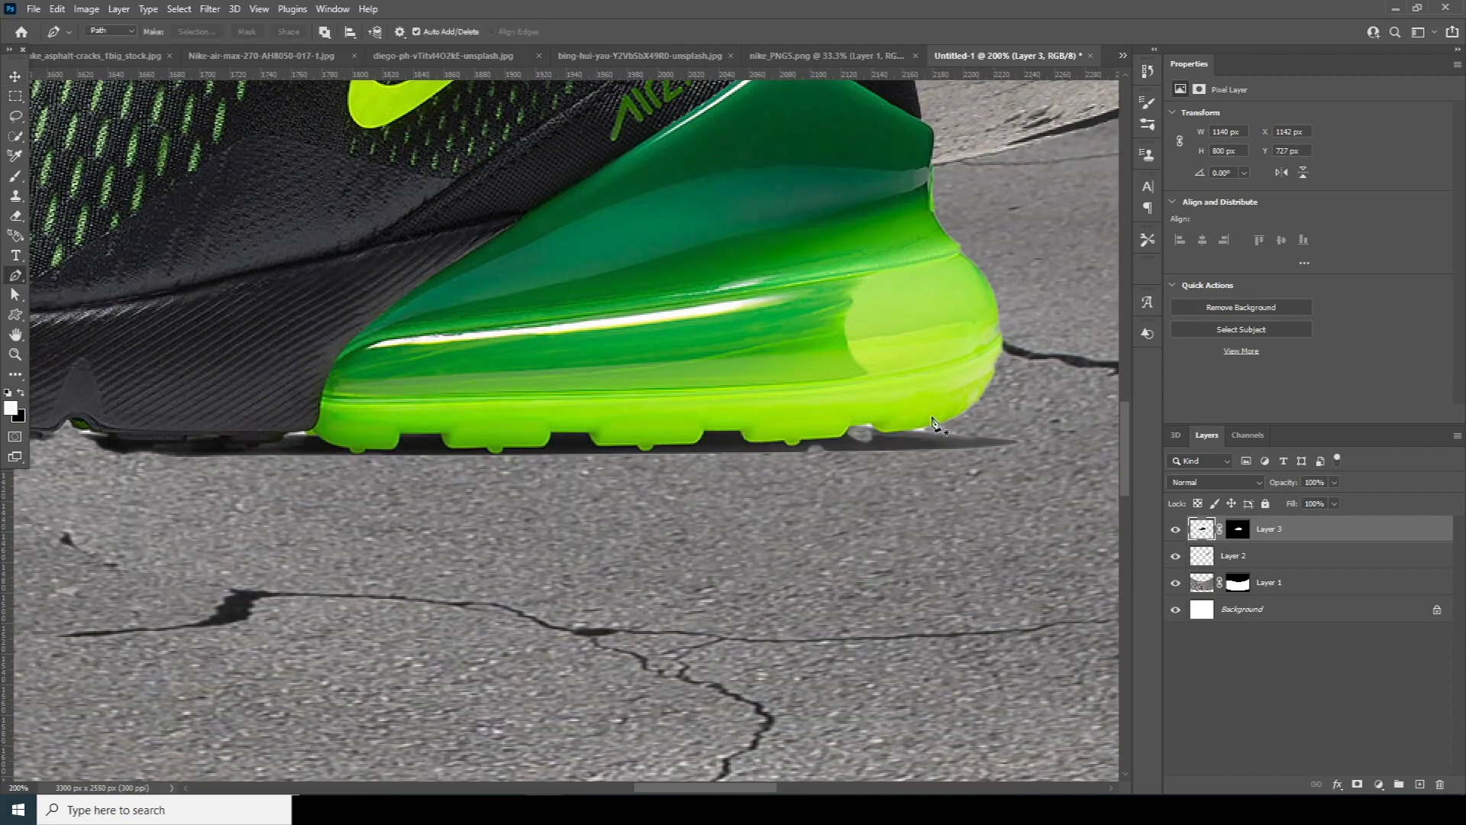
left_click(988, 380)
left_click_drag(940, 424, 911, 433)
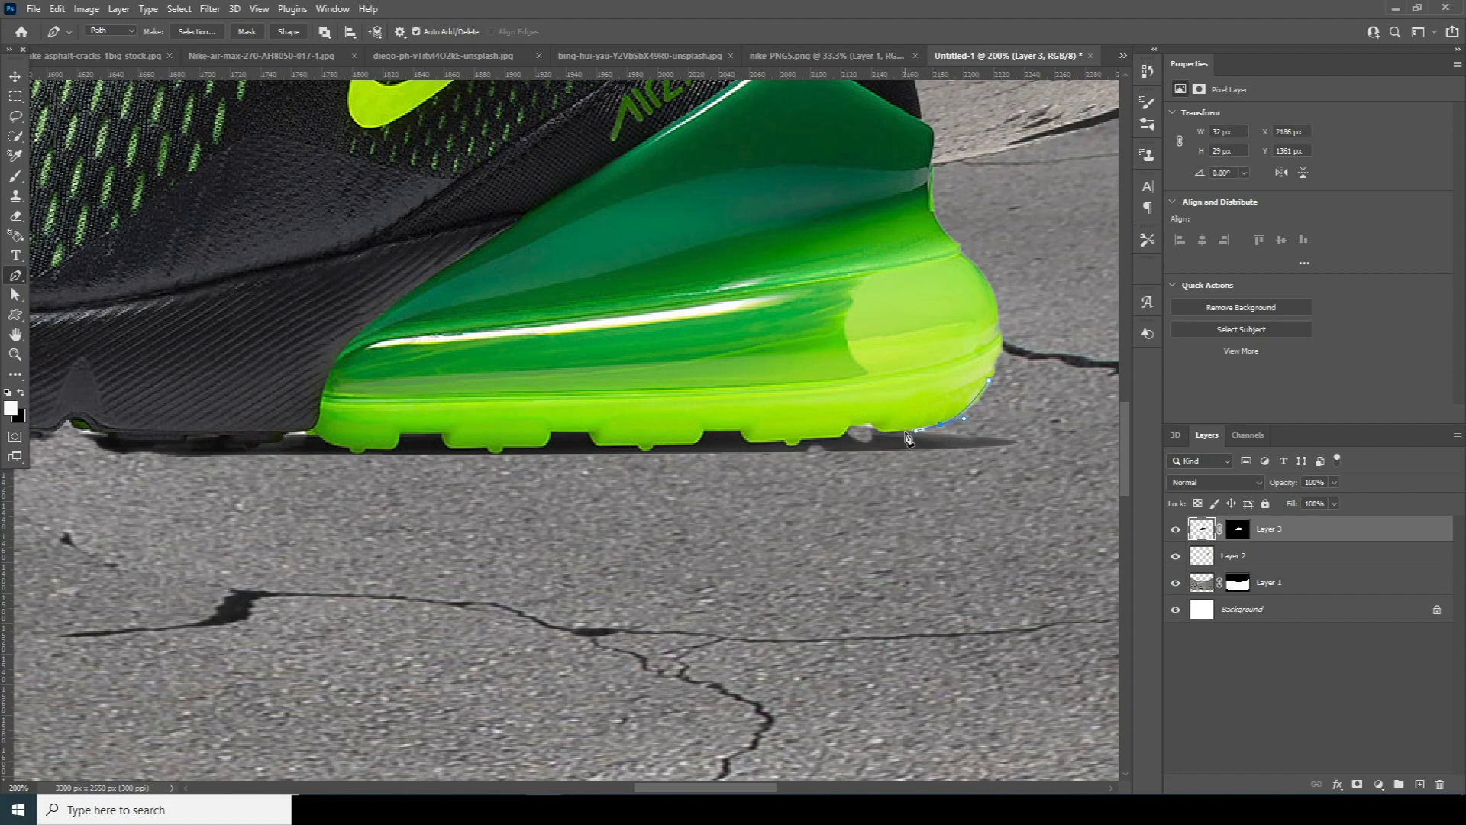
left_click(839, 435)
left_click(825, 438)
left_click(799, 440)
left_click(784, 446)
left_click(780, 443)
left_click(760, 441)
left_click(748, 440)
left_click(740, 429)
left_click(595, 442)
left_click(587, 432)
left_click(548, 429)
left_click_drag(547, 432, 790, 407)
left_click(784, 418)
left_click(756, 421)
left_click(748, 421)
left_click(739, 426)
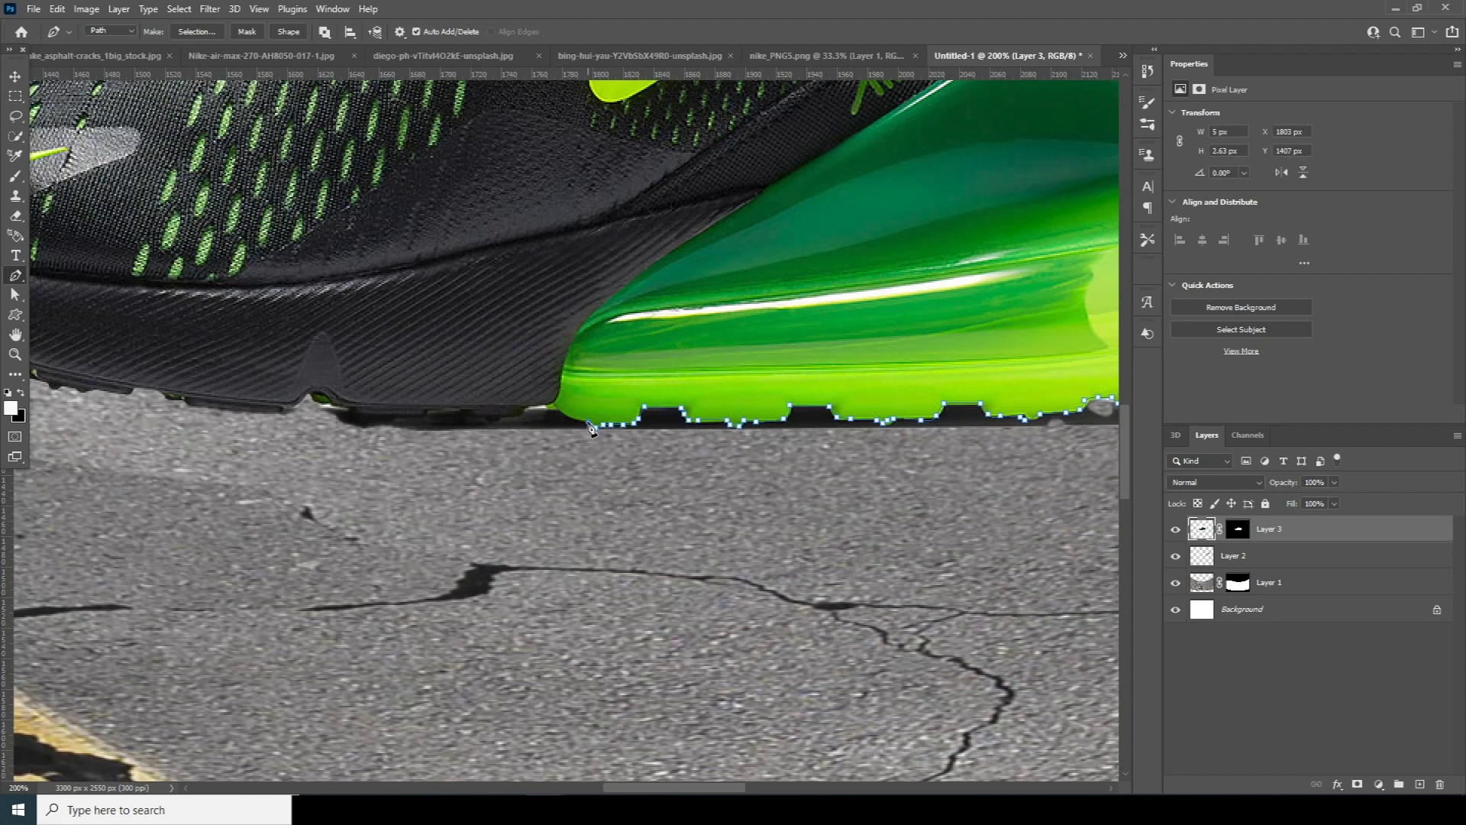
Continue the path along the dark midsole and close it with a loop around the leftover shadow beneath the shoe.
left_click_drag(508, 403, 628, 391)
left_click(692, 402)
left_click(673, 398)
left_click(657, 398)
left_click(643, 402)
left_click(630, 408)
left_click(616, 411)
left_click(596, 411)
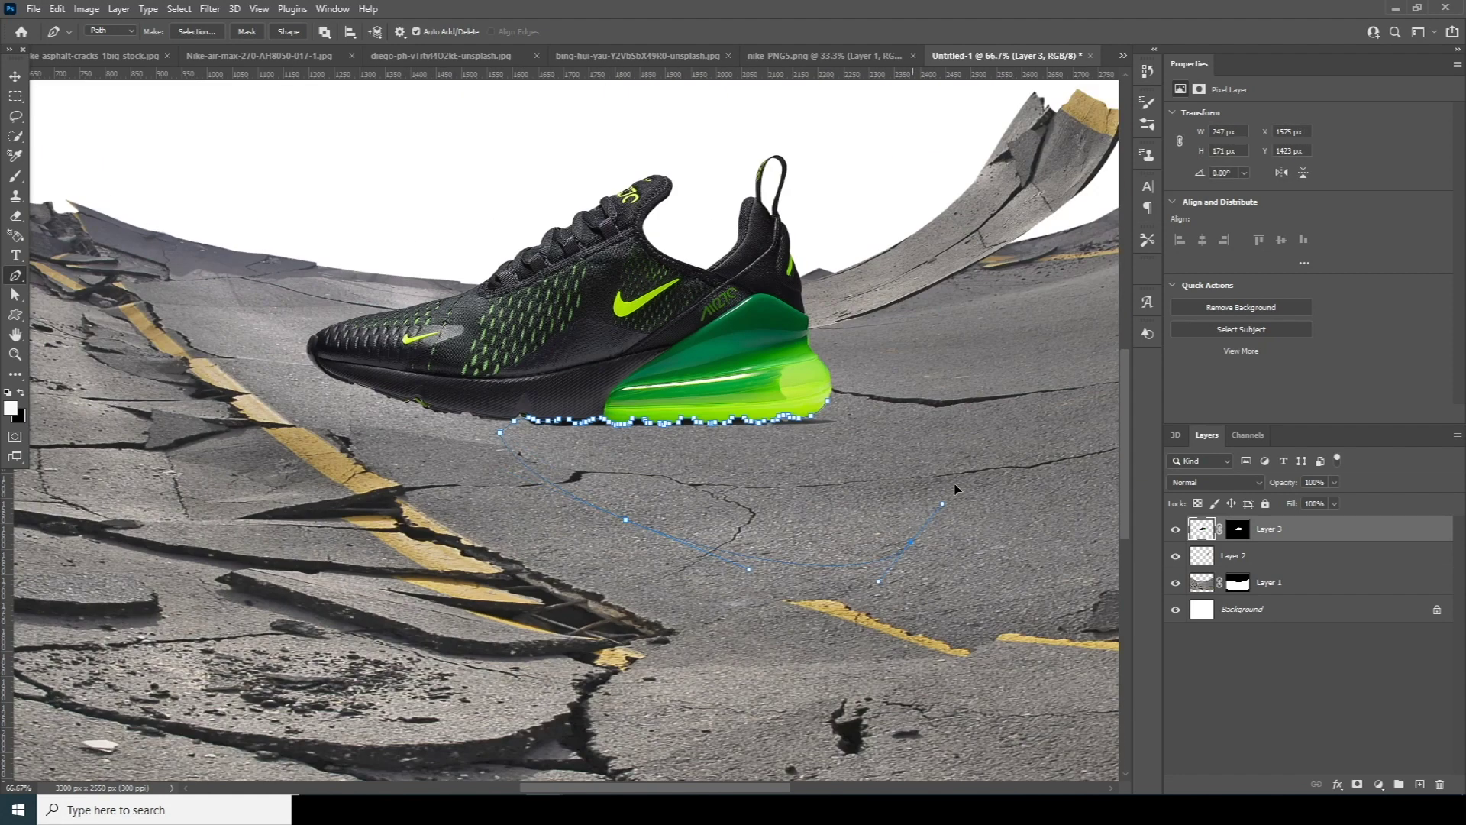
left_click(828, 399)
Convert the path to a selection and hide the leftover shadow under the sole on Layer 3's mask.
right_click(833, 443)
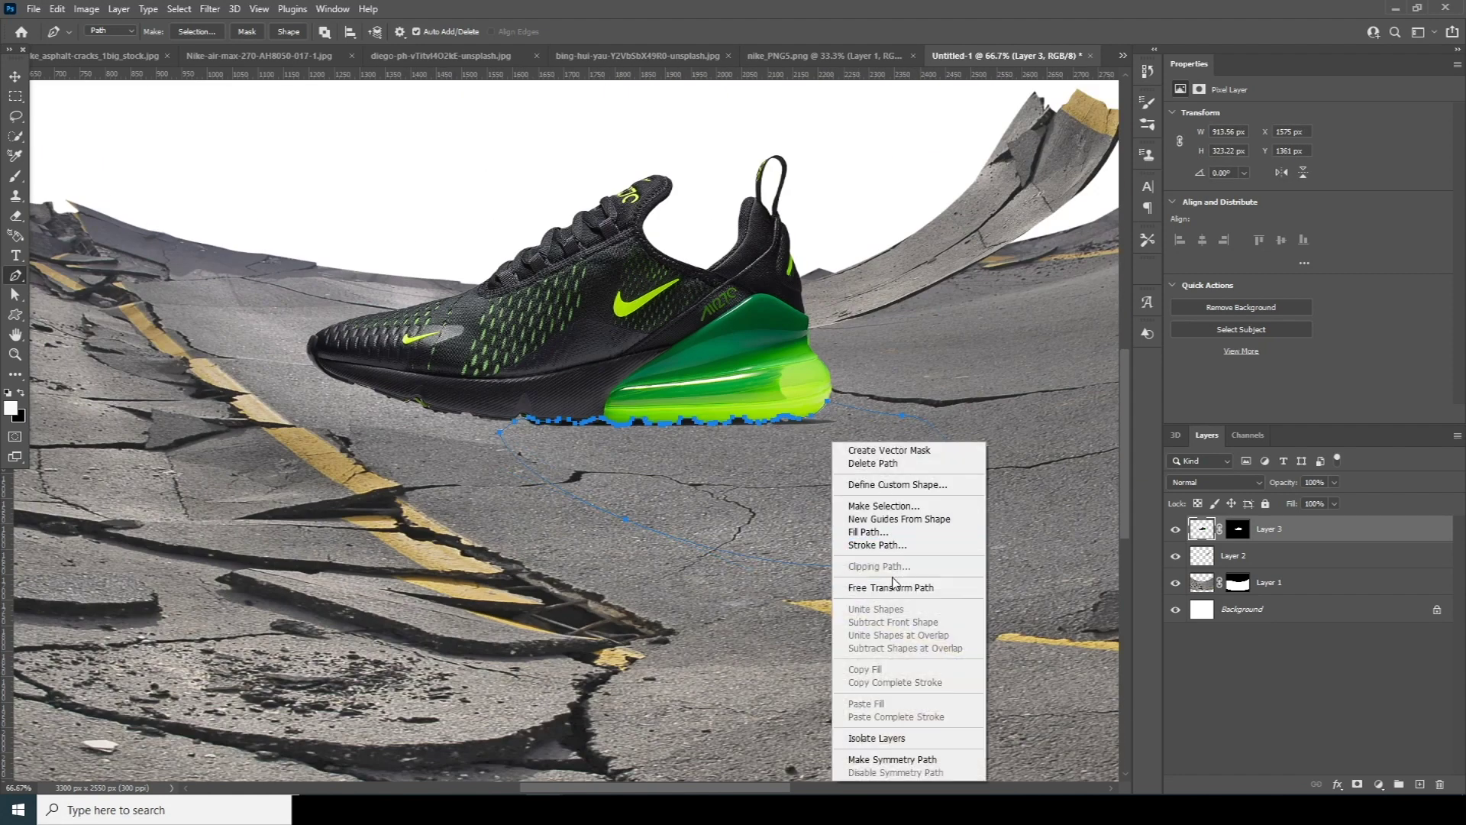
left_click(884, 506)
left_click(811, 217)
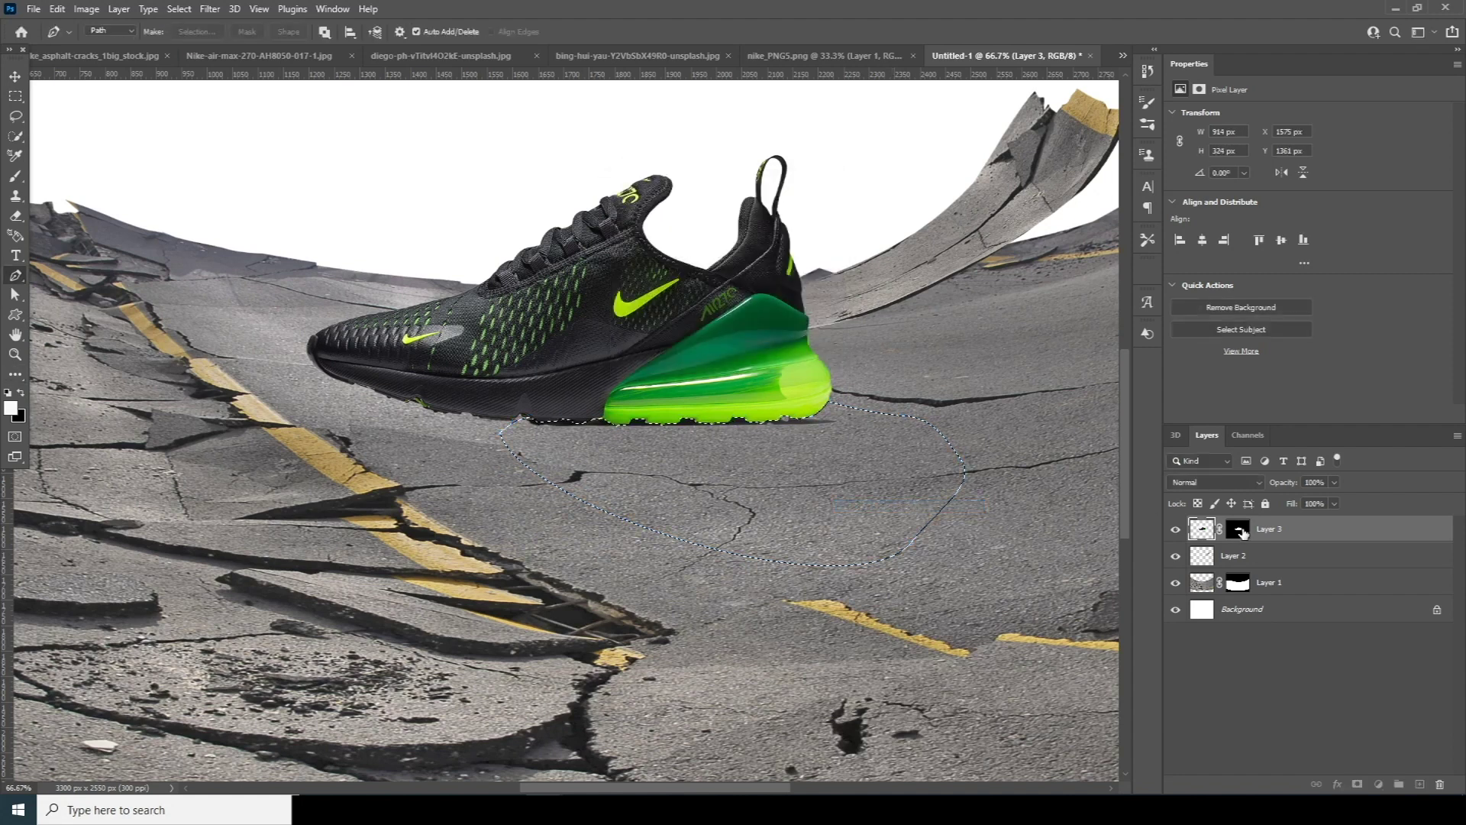
left_click(1240, 530)
key("ctrl+d")
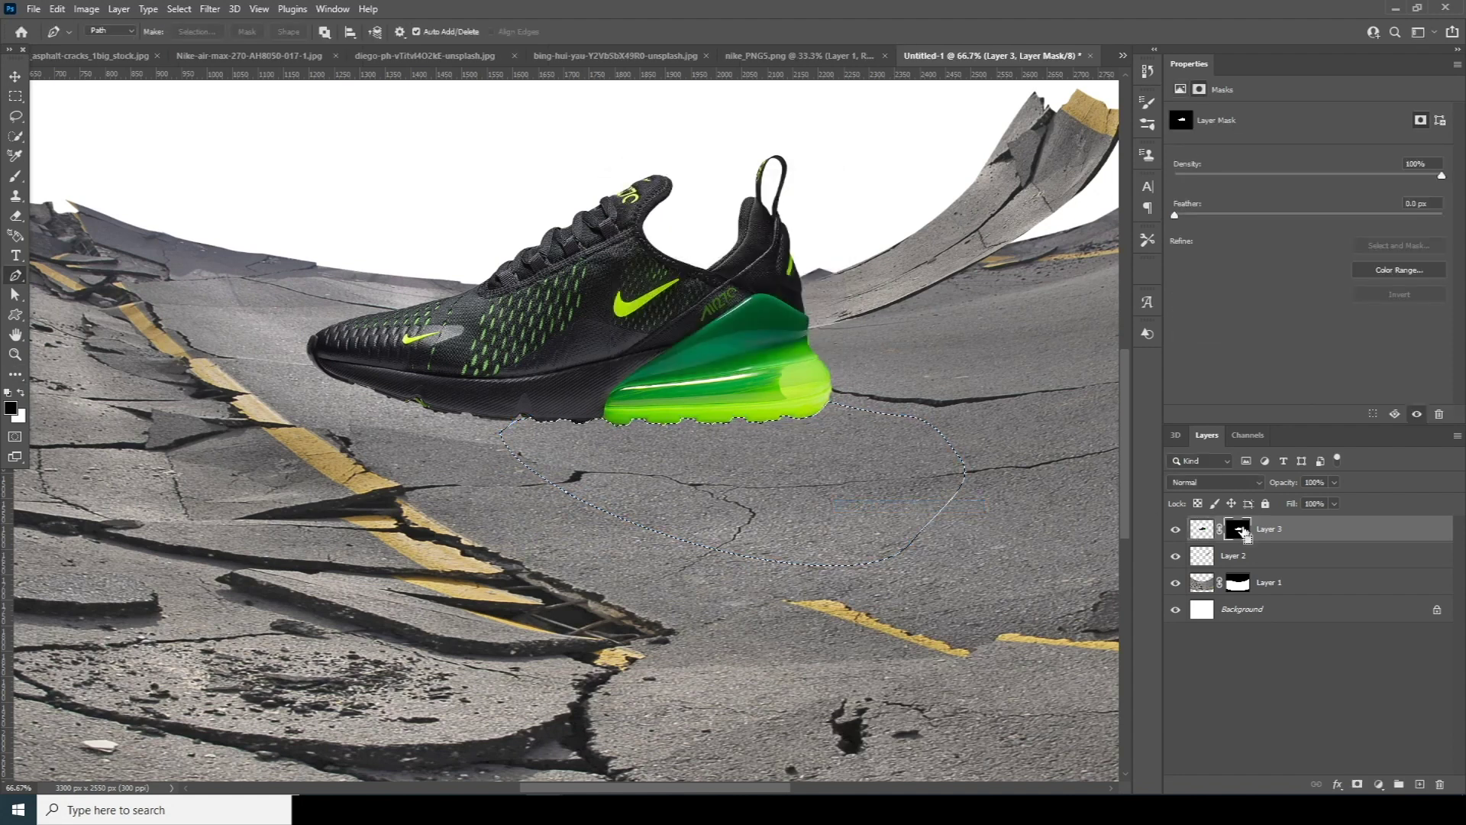
Enlarge the shoe to about 181% and rotate it about 11° counterclockwise, placing its toe over the road's yellow line.
key("ctrl+minus")
key("ctrl+minus")
key("ctrl+minus")
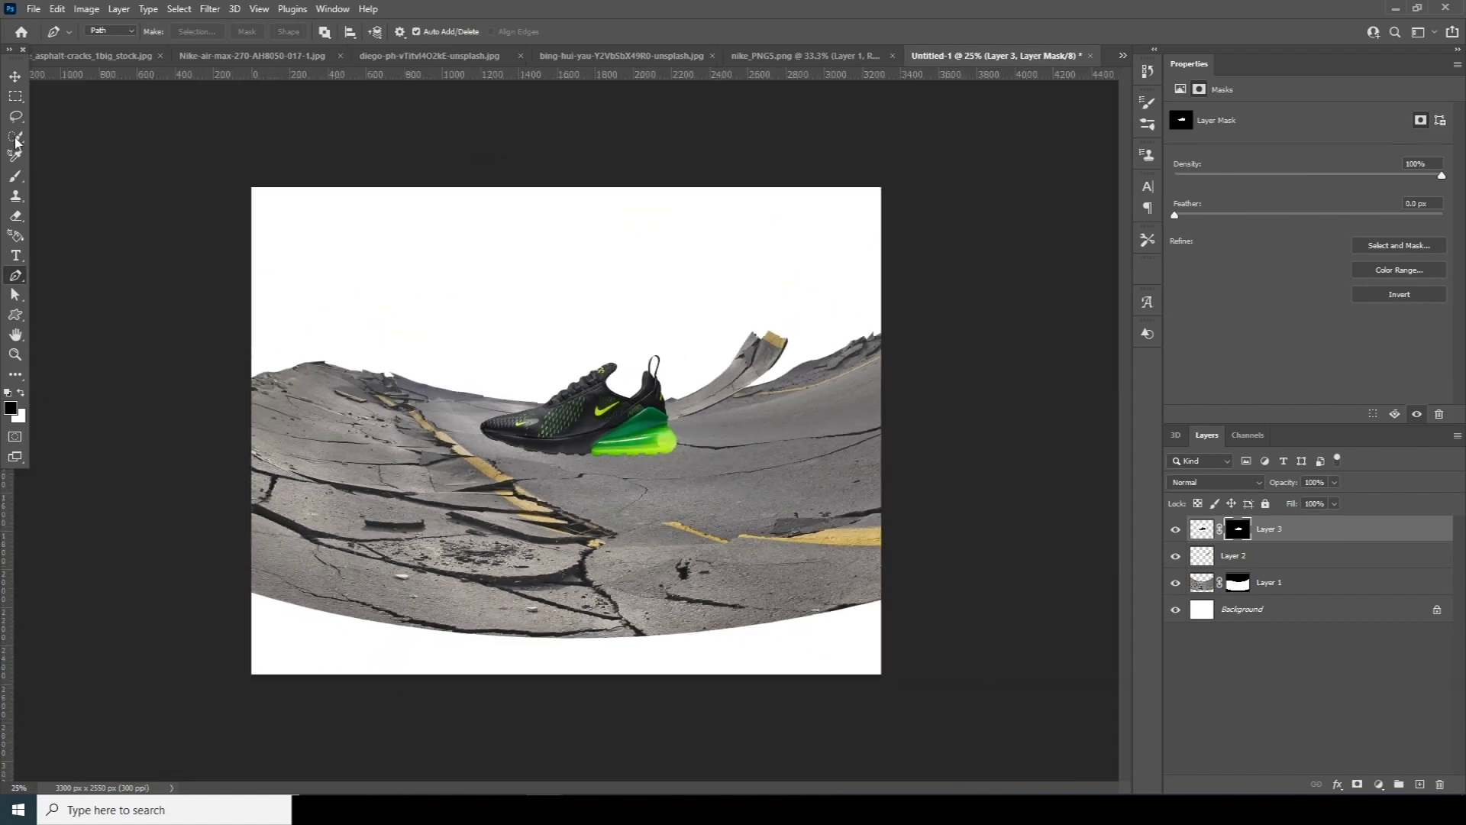
left_click(15, 77)
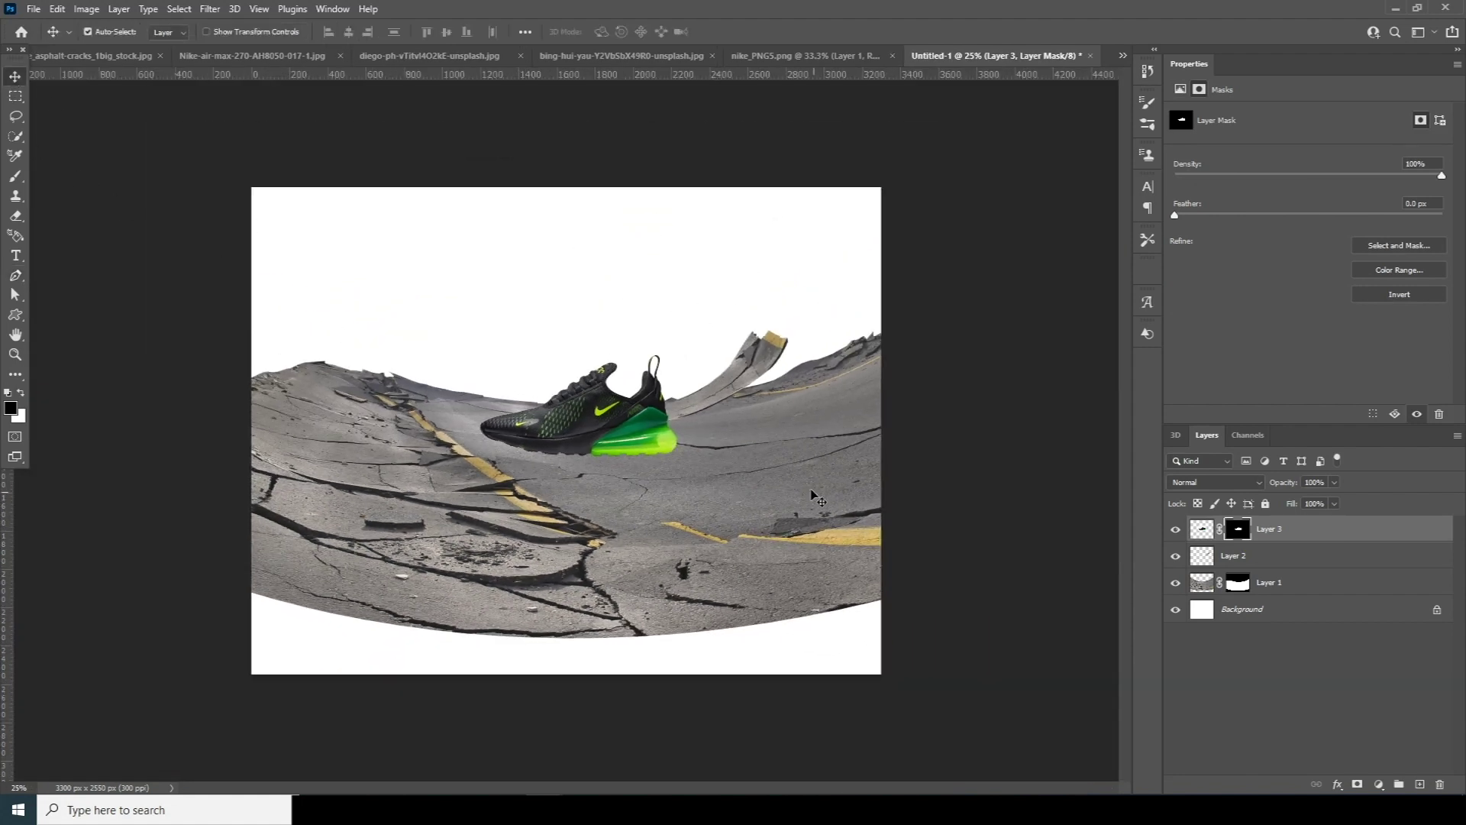
left_click(1192, 536)
key("ctrl+t")
left_click_drag(685, 479, 760, 530)
left_click_drag(623, 462, 645, 471)
left_click_drag(814, 574, 821, 515)
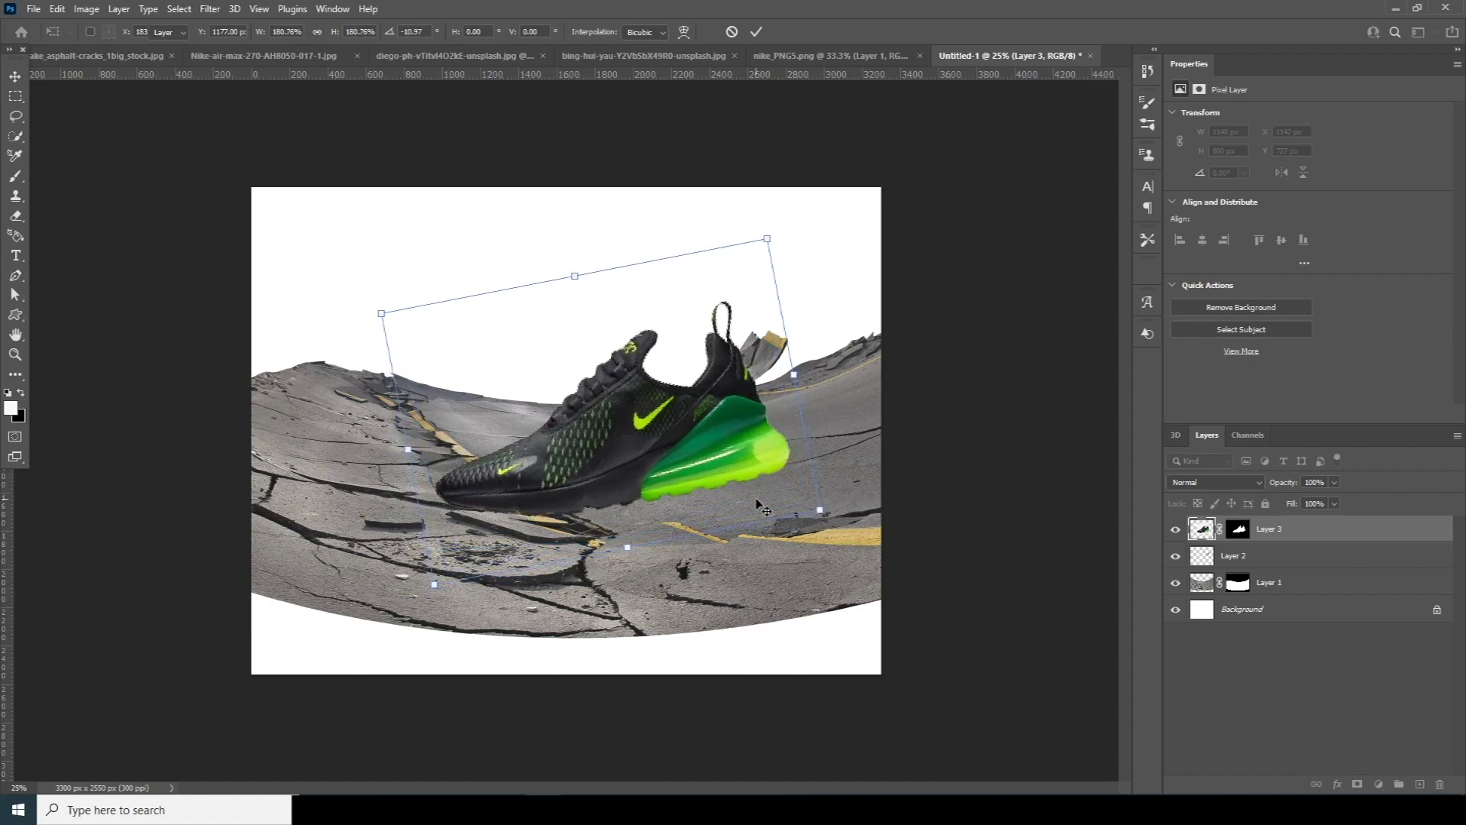
key("Return")
left_click_drag(608, 448, 611, 434)
key("ctrl+z")
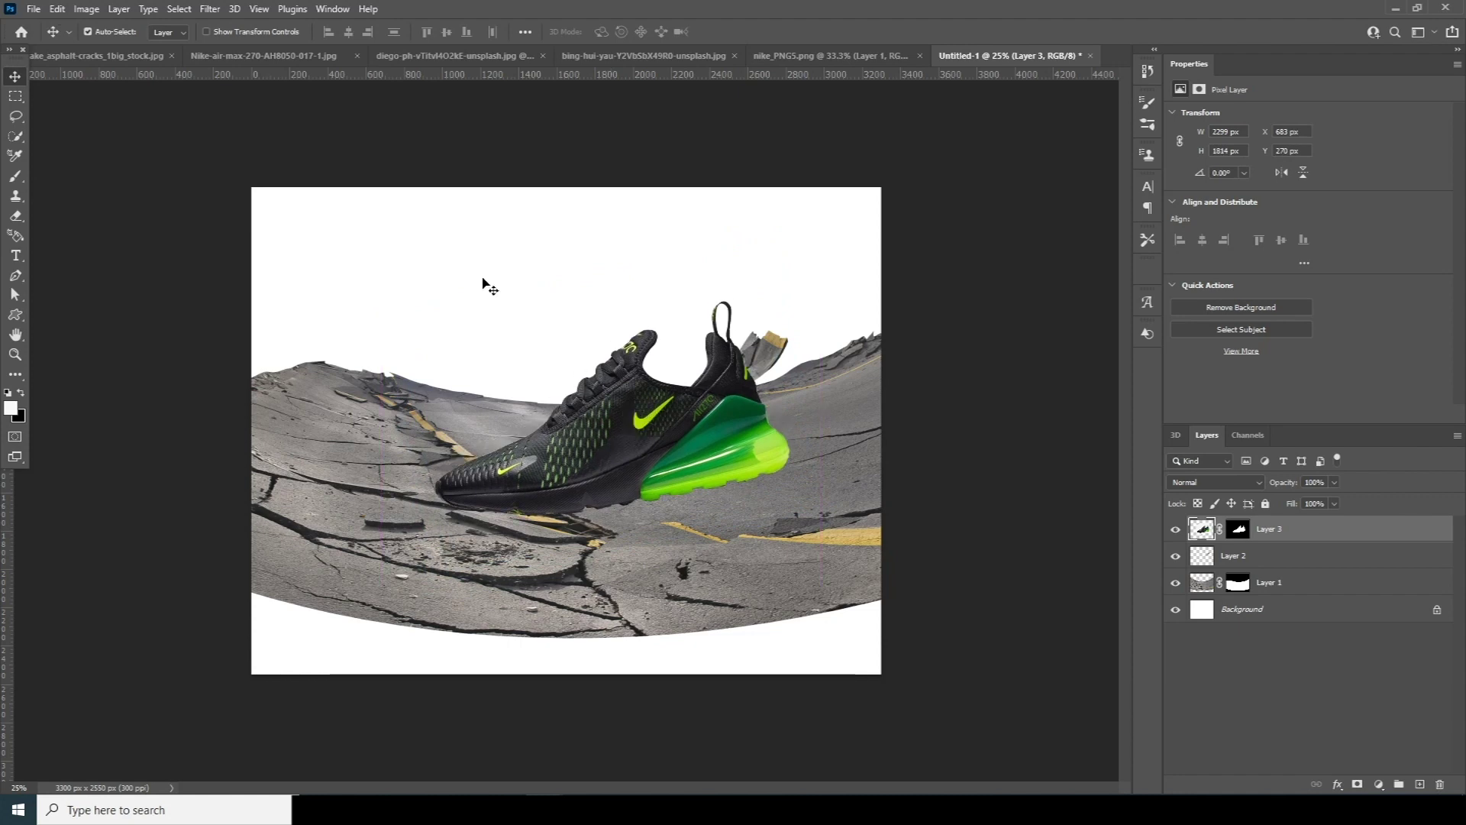
Puppet Warp the shoe with pins at toe, midsection and ankle, flexing the forefoot and raising the heel.
left_click(54, 9)
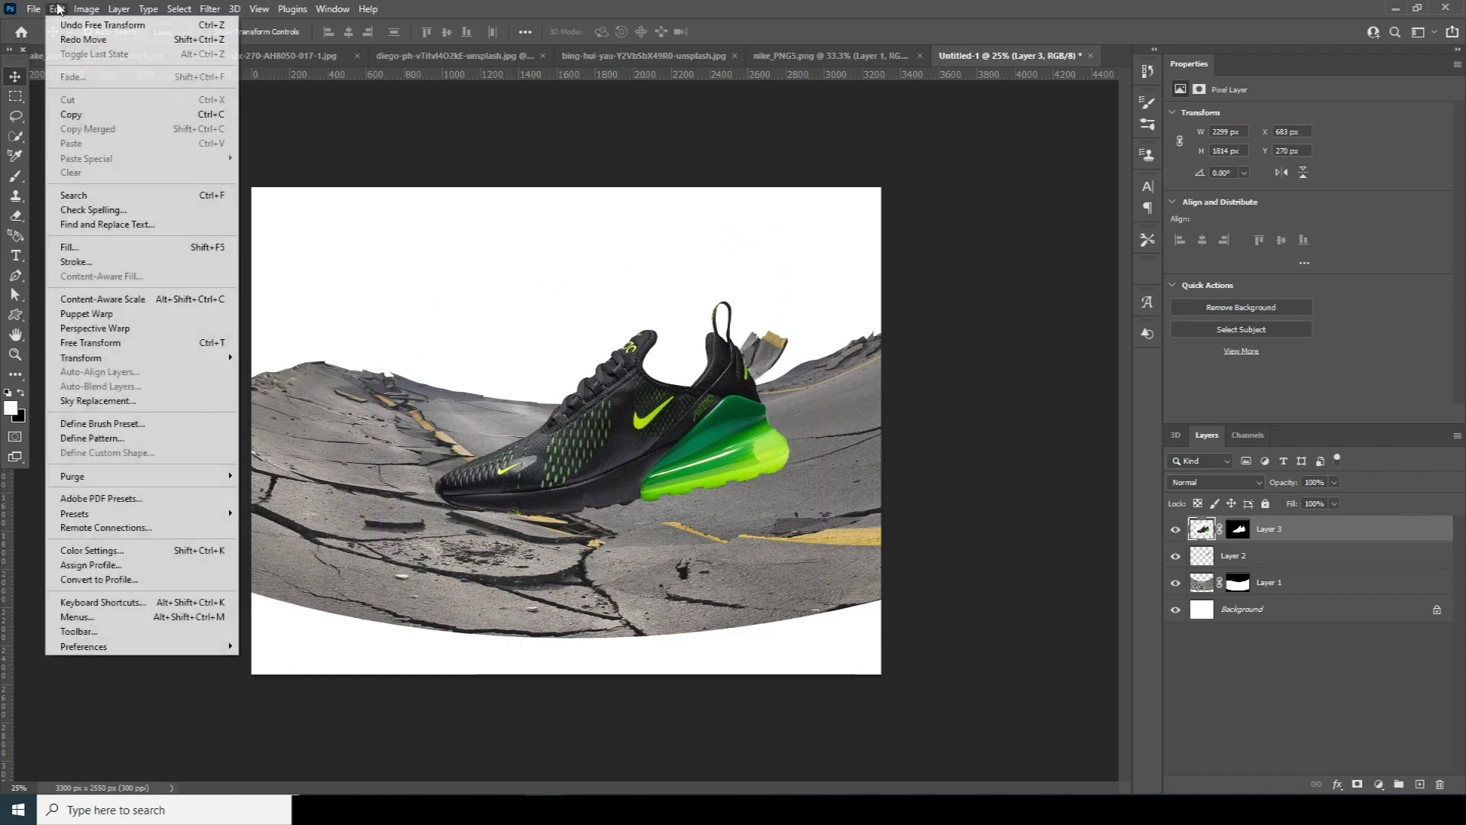
left_click(80, 314)
left_click(484, 488)
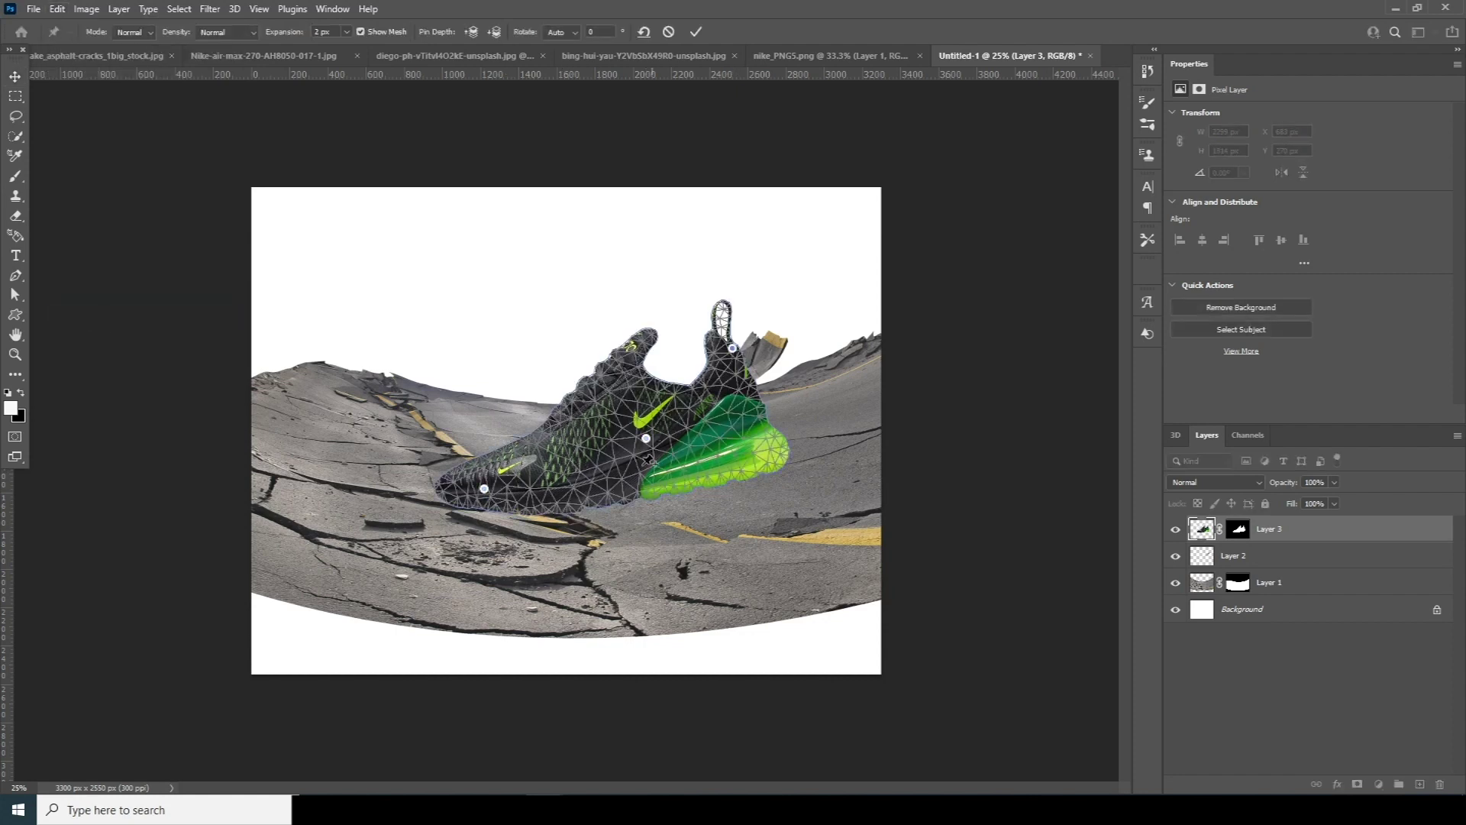
left_click_drag(647, 440, 649, 456)
key("ctrl+z")
key("ctrl+z")
left_click_drag(485, 489, 488, 502)
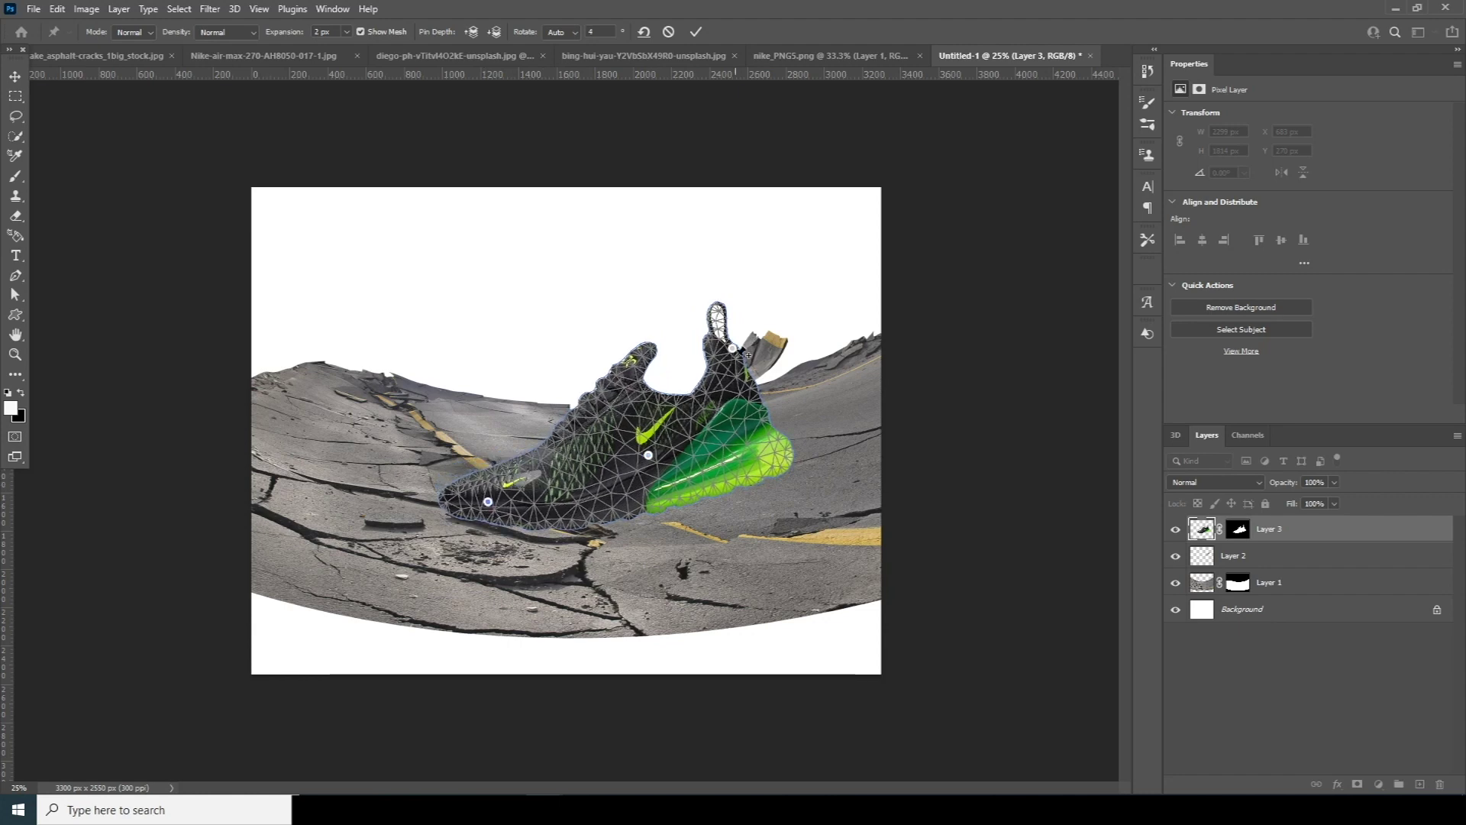
left_click_drag(731, 349, 707, 315)
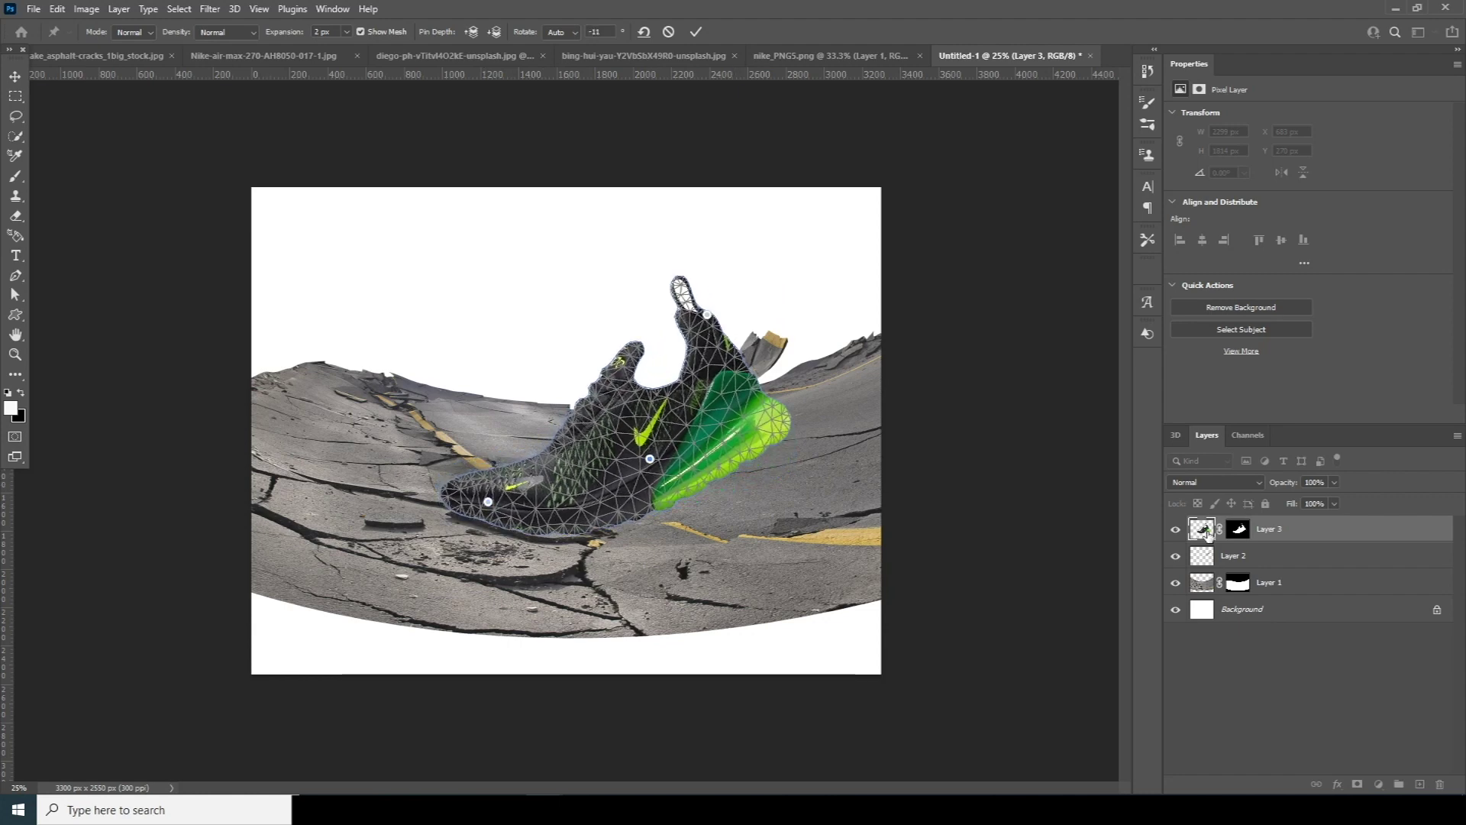
left_click(17, 78)
left_click(662, 302)
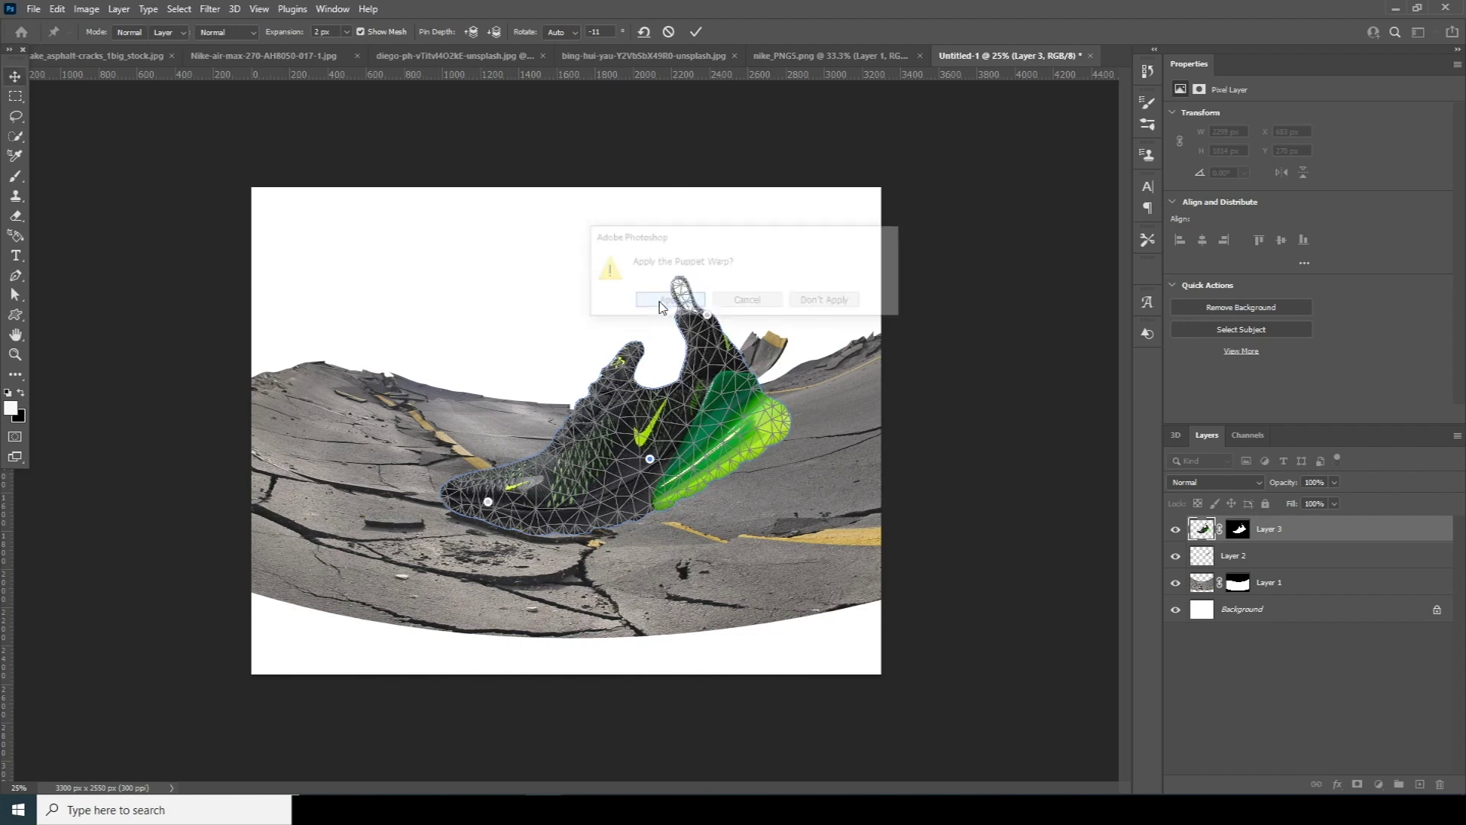
Scale the shoe to about 103.7% and rotate it about 9.9° counterclockwise, keeping the toe on the road.
key("ctrl+t")
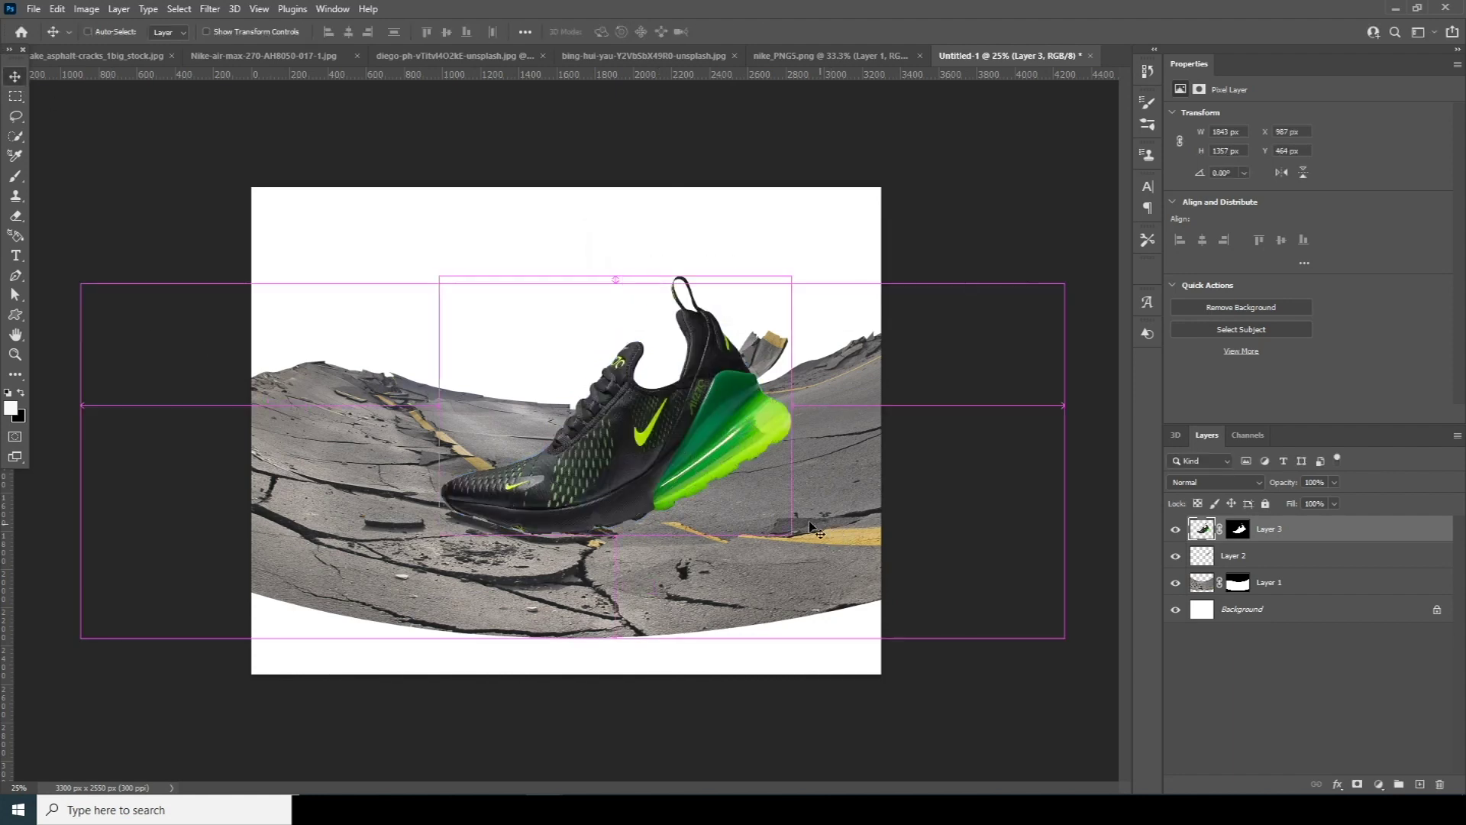
left_click_drag(809, 417, 809, 391)
left_click_drag(809, 517, 827, 526)
left_click_drag(684, 403, 681, 377)
left_click_drag(853, 512, 859, 498)
mouse_move(614, 434)
left_mouse_down()
mouse_move(636, 414)
mouse_move(609, 424)
left_mouse_up()
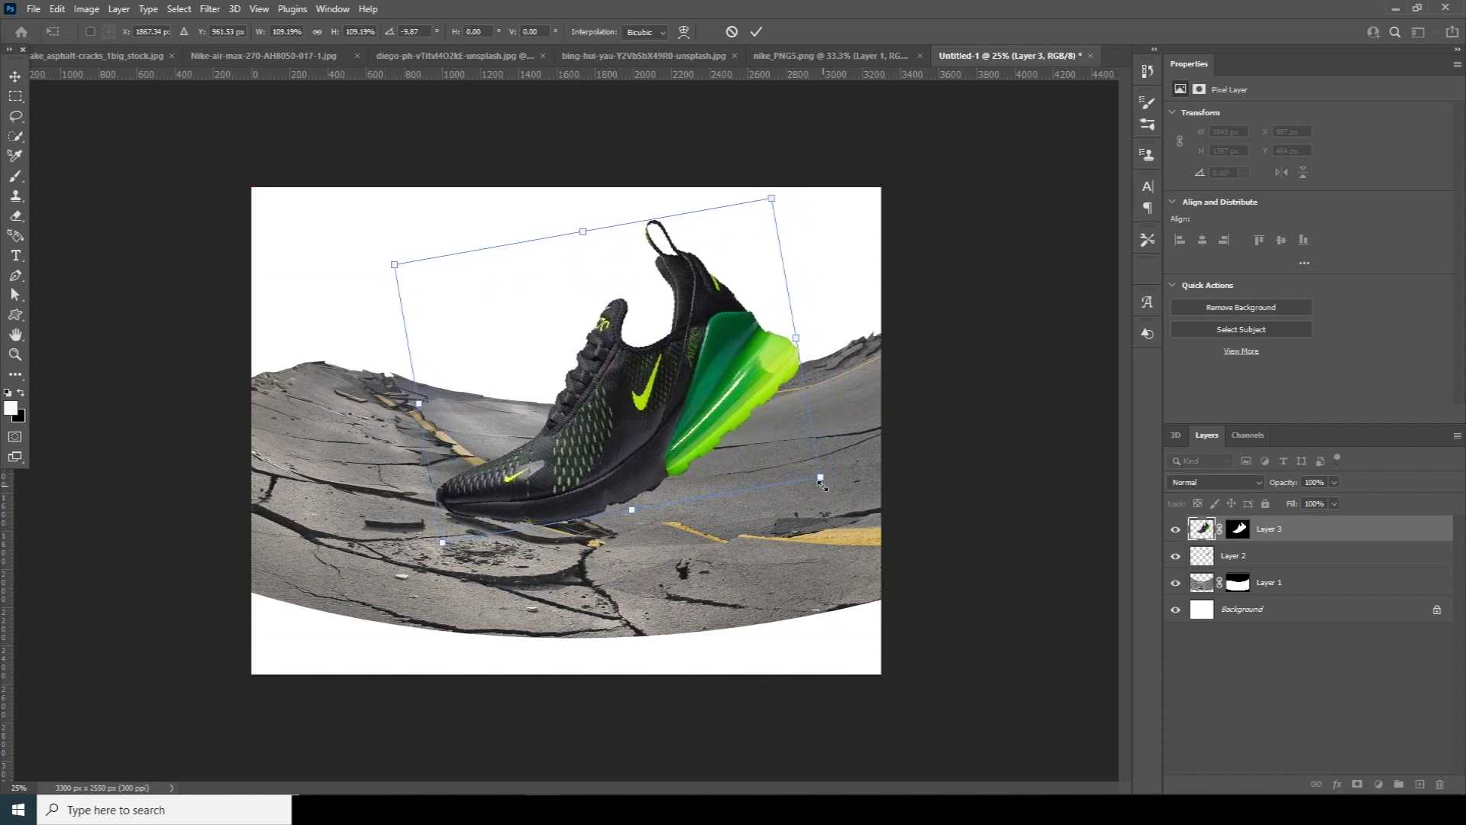
left_click_drag(820, 479, 810, 471)
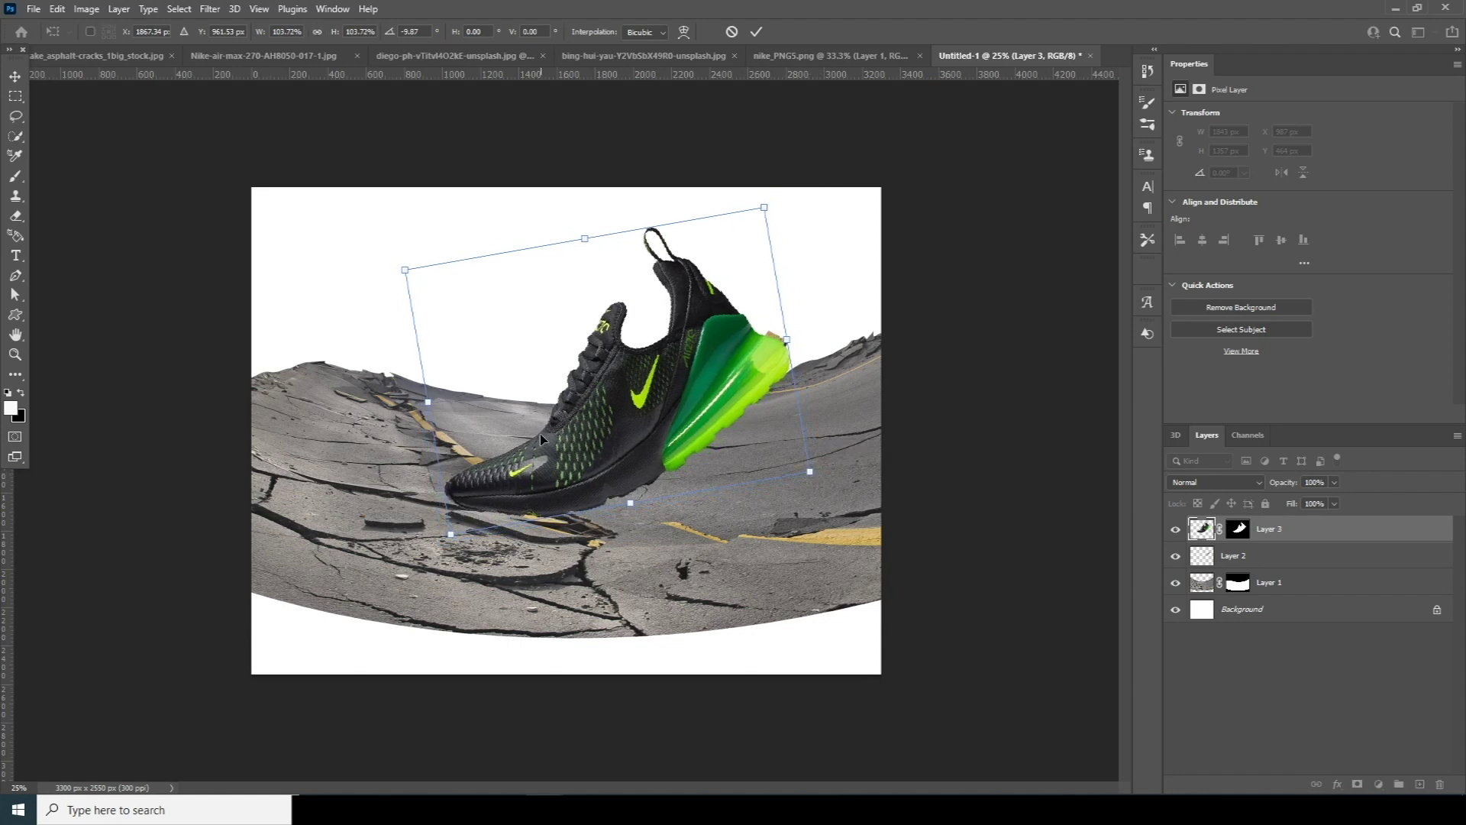
left_click_drag(546, 458, 546, 460)
key("Return")
Puppet Warp the shoe again with pins at the toe and forefoot, bending it so the heel rises more steeply.
left_click(57, 10)
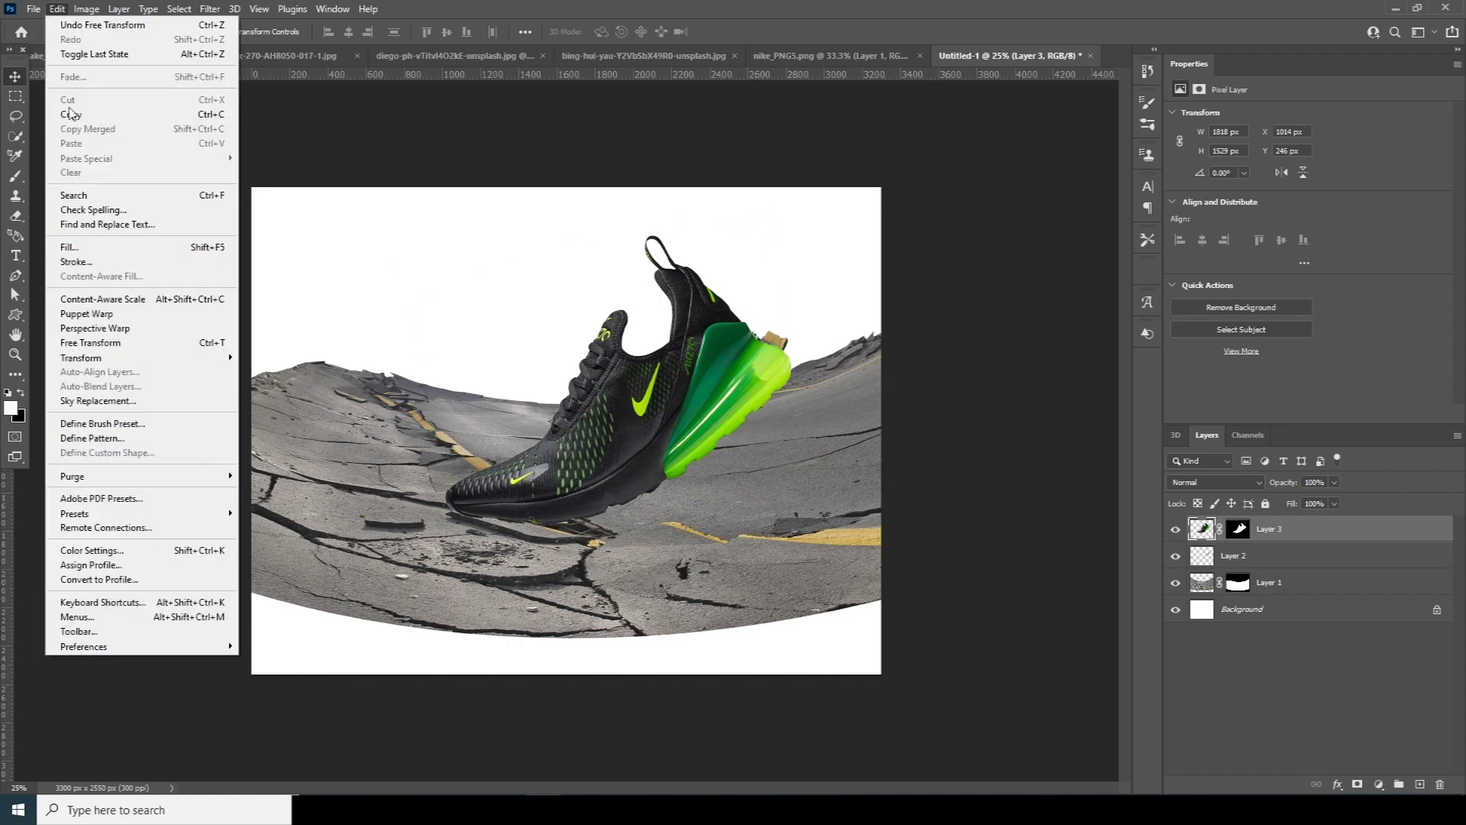
left_click(86, 314)
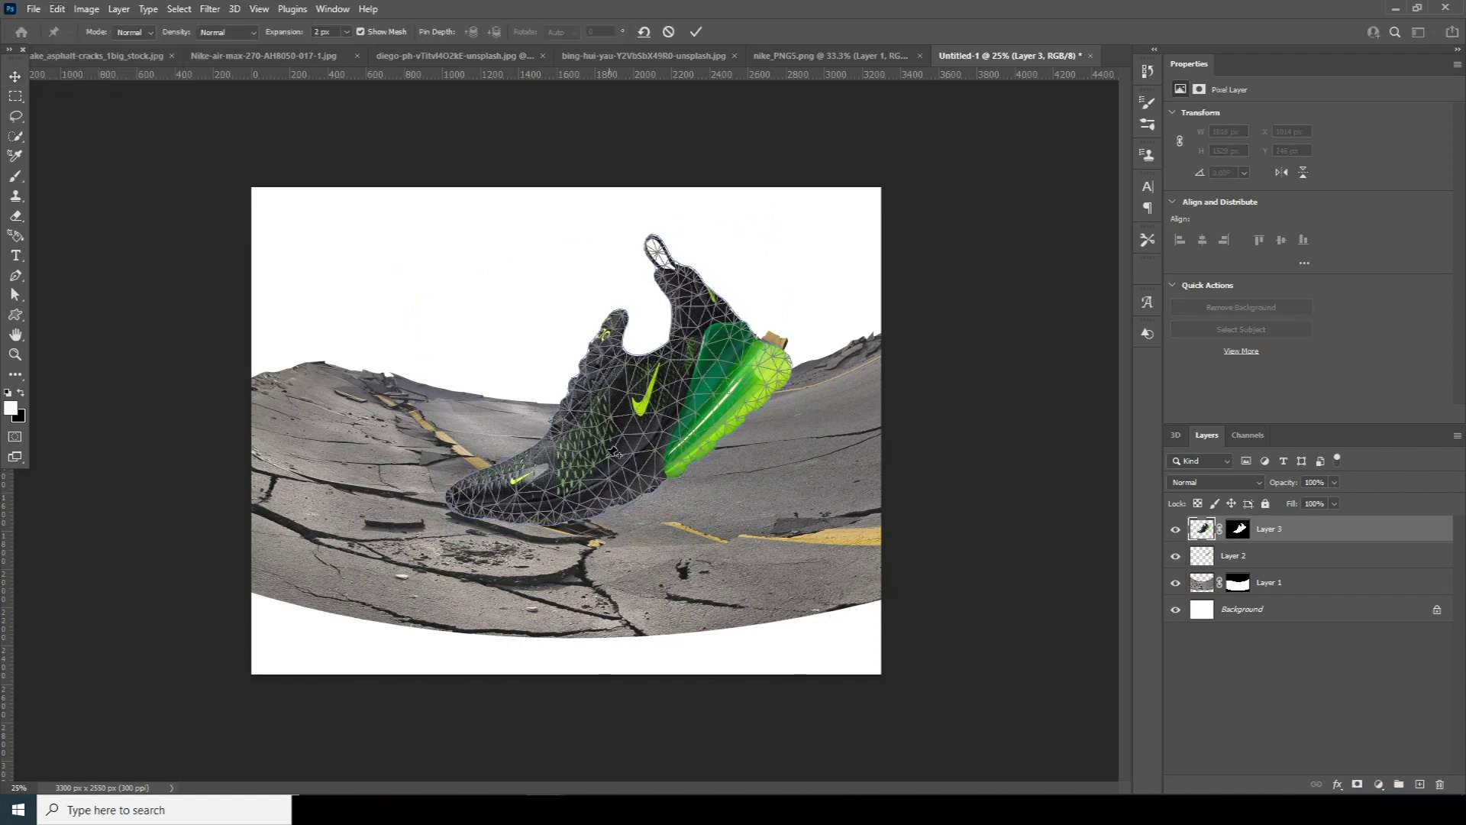
left_click(576, 457)
left_click(467, 499)
left_click_drag(467, 499, 472, 504)
left_click_drag(579, 461, 552, 486)
left_click(546, 481)
left_click(473, 501)
key("Return")
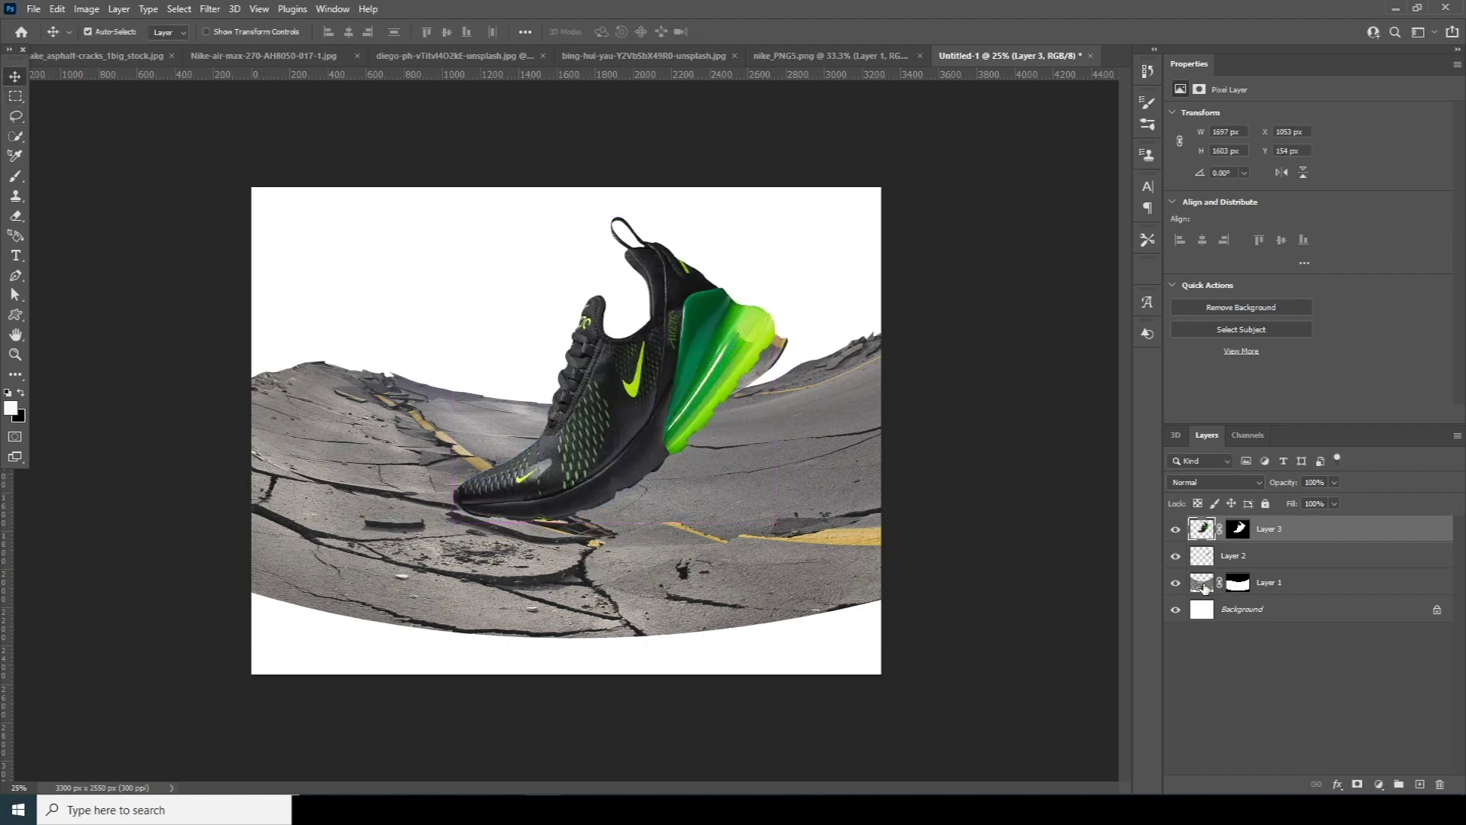
Put the road layer, Layer 1, in its own group and add a layer mask to that group.
left_click(1201, 584)
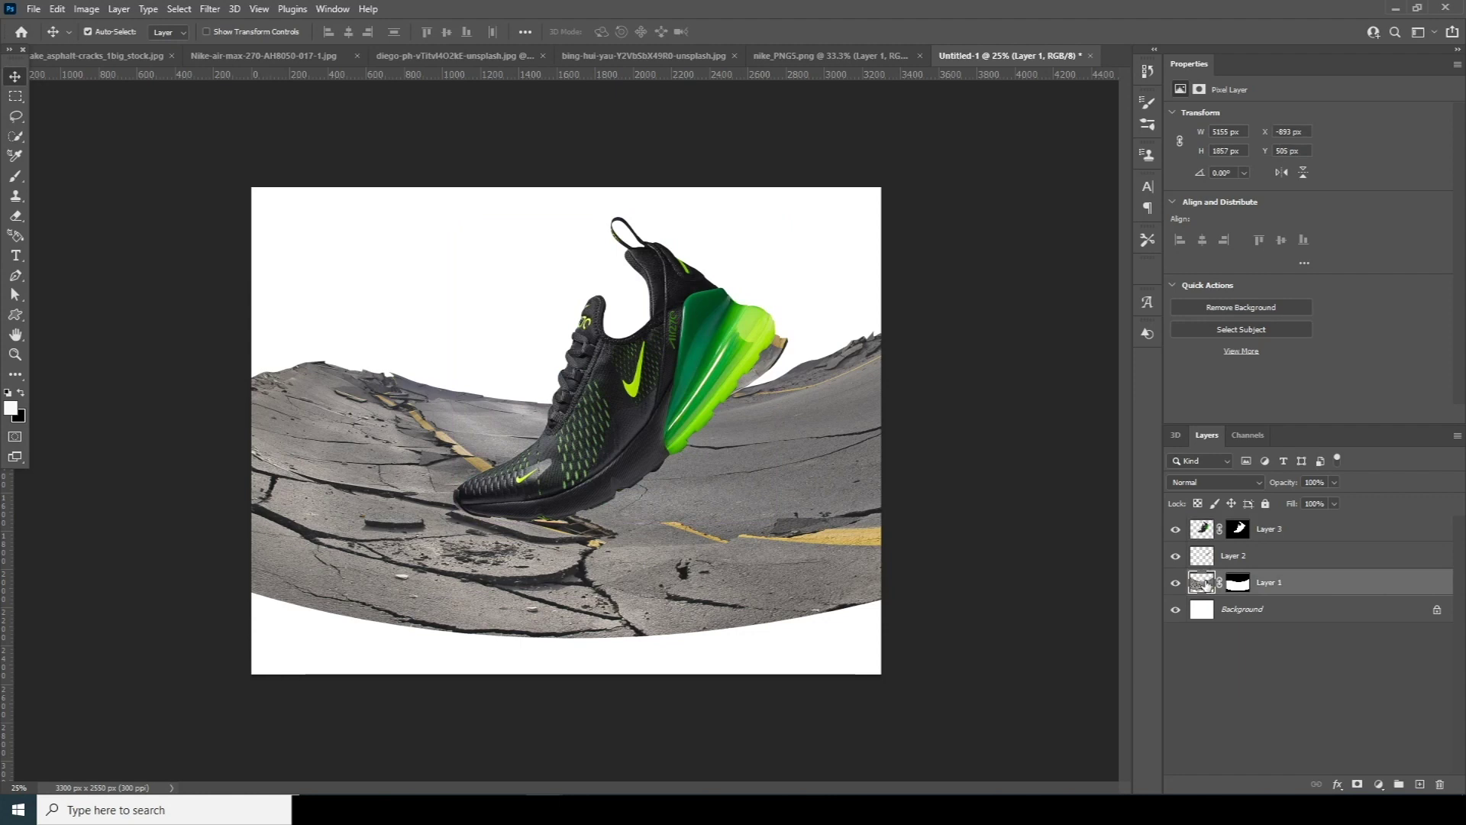
key("ctrl+g")
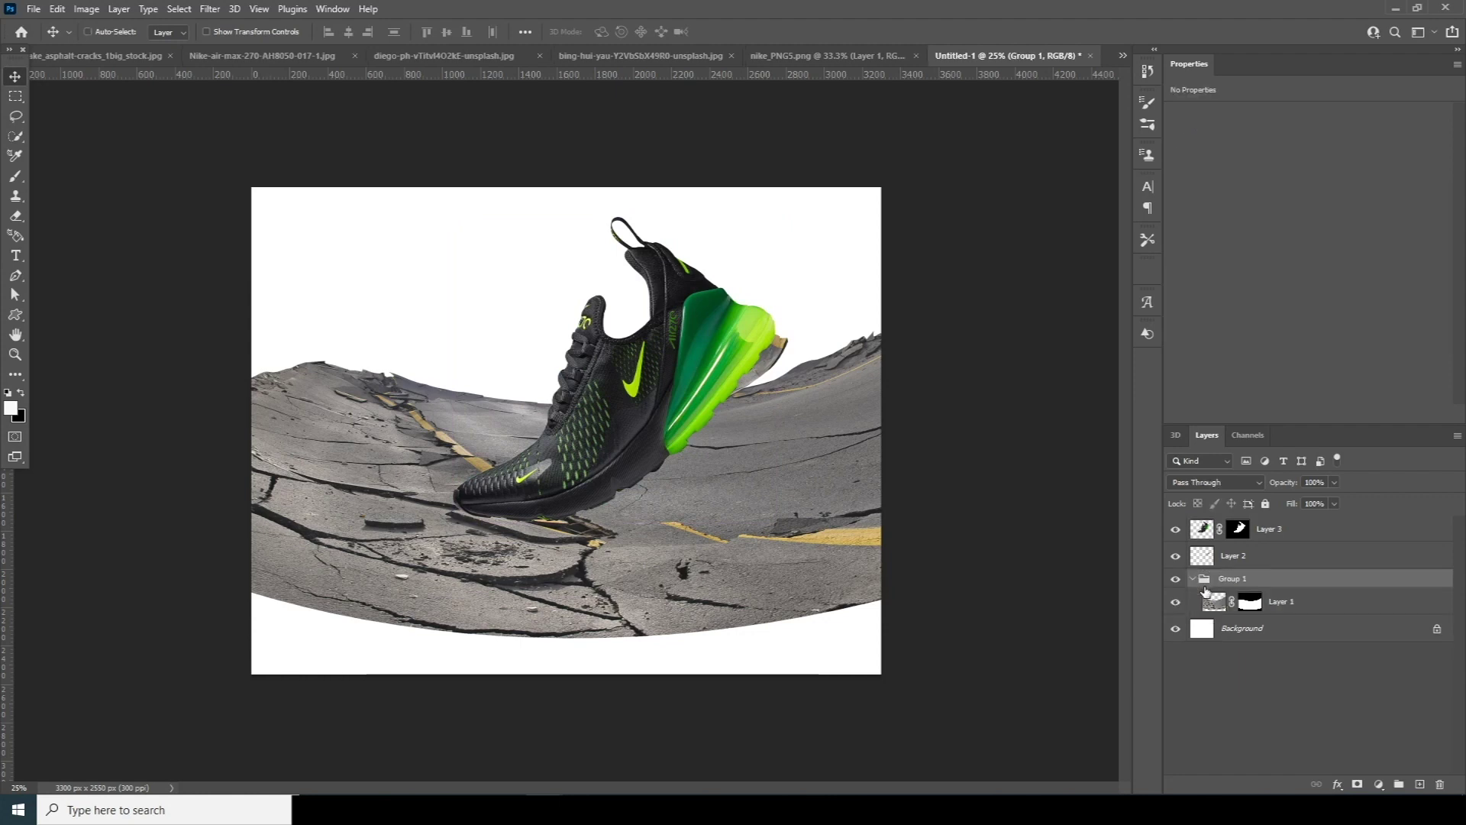
left_click(1195, 579)
left_click(1357, 784)
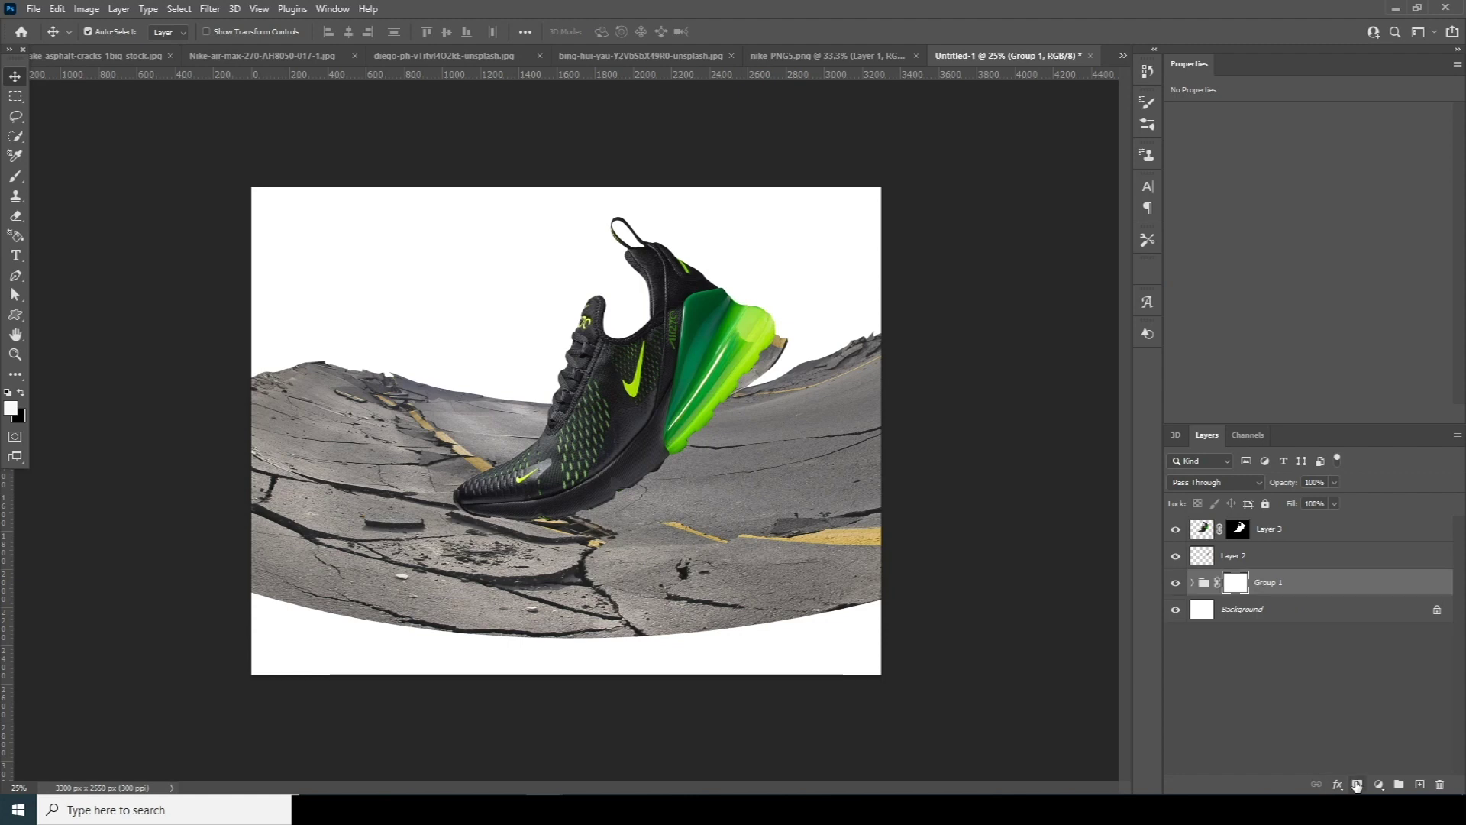
key("b")
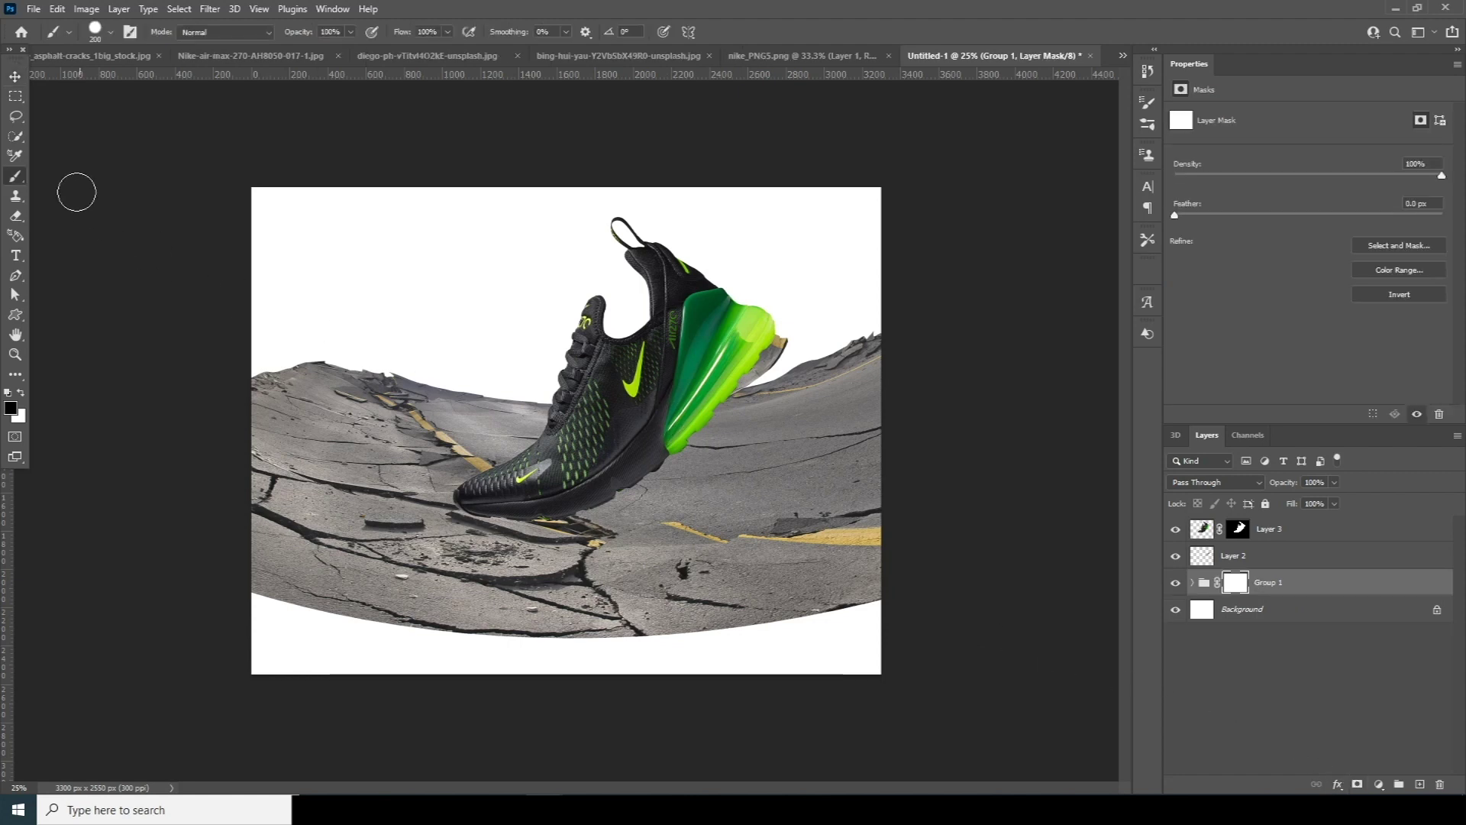
left_click(111, 33)
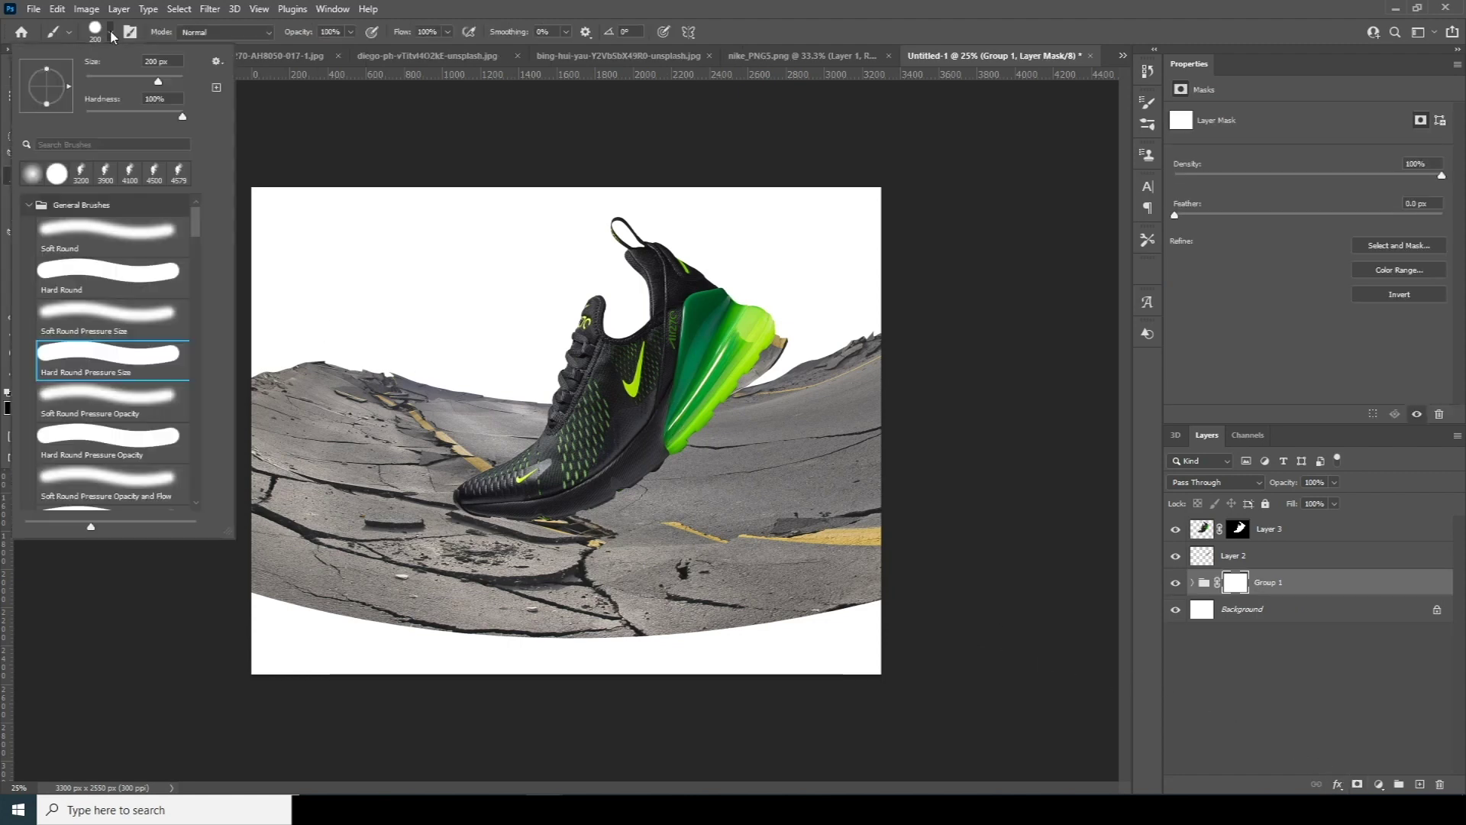
double_click(108, 307)
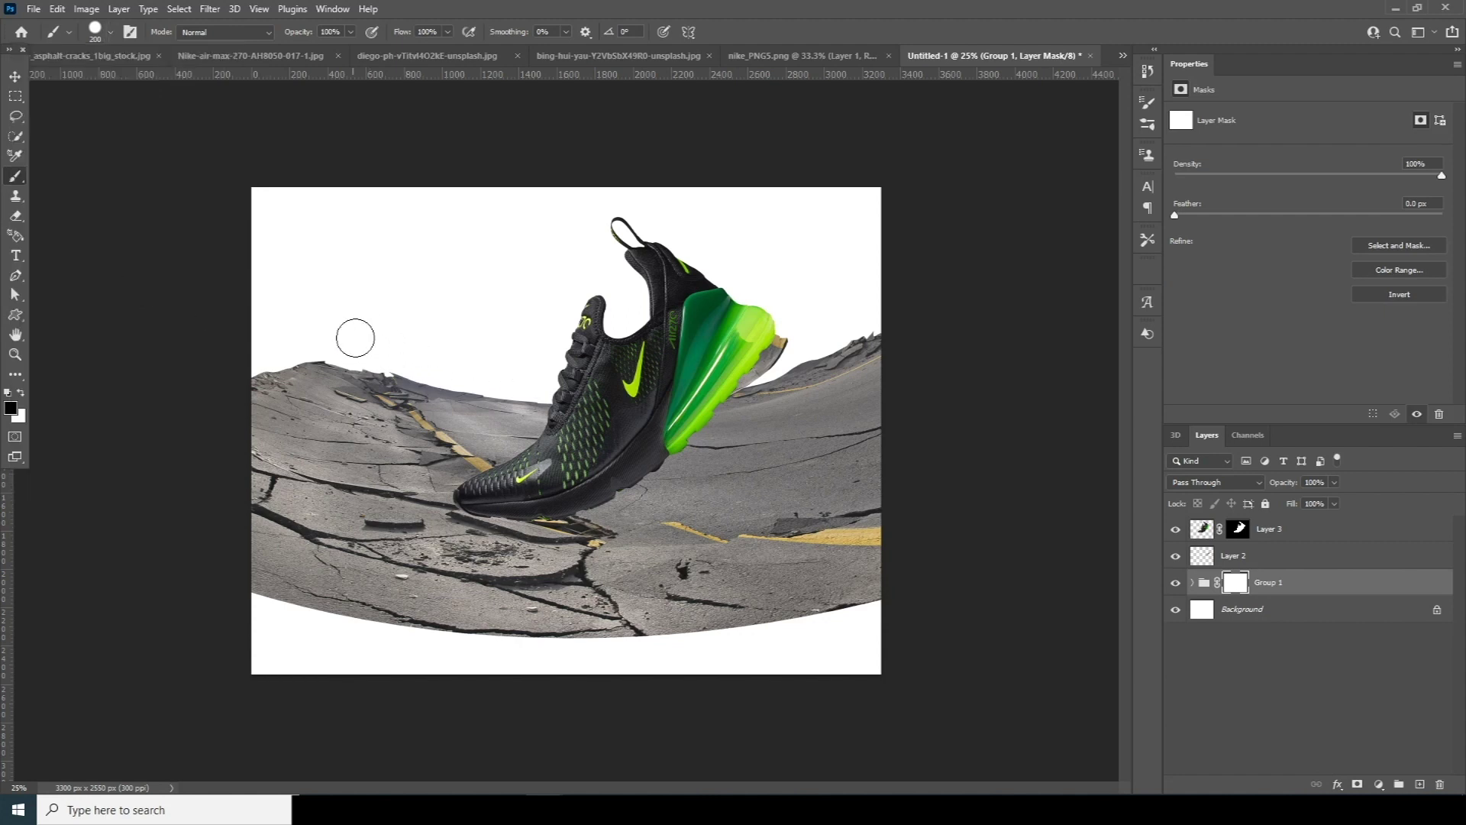
key("ctrl+z")
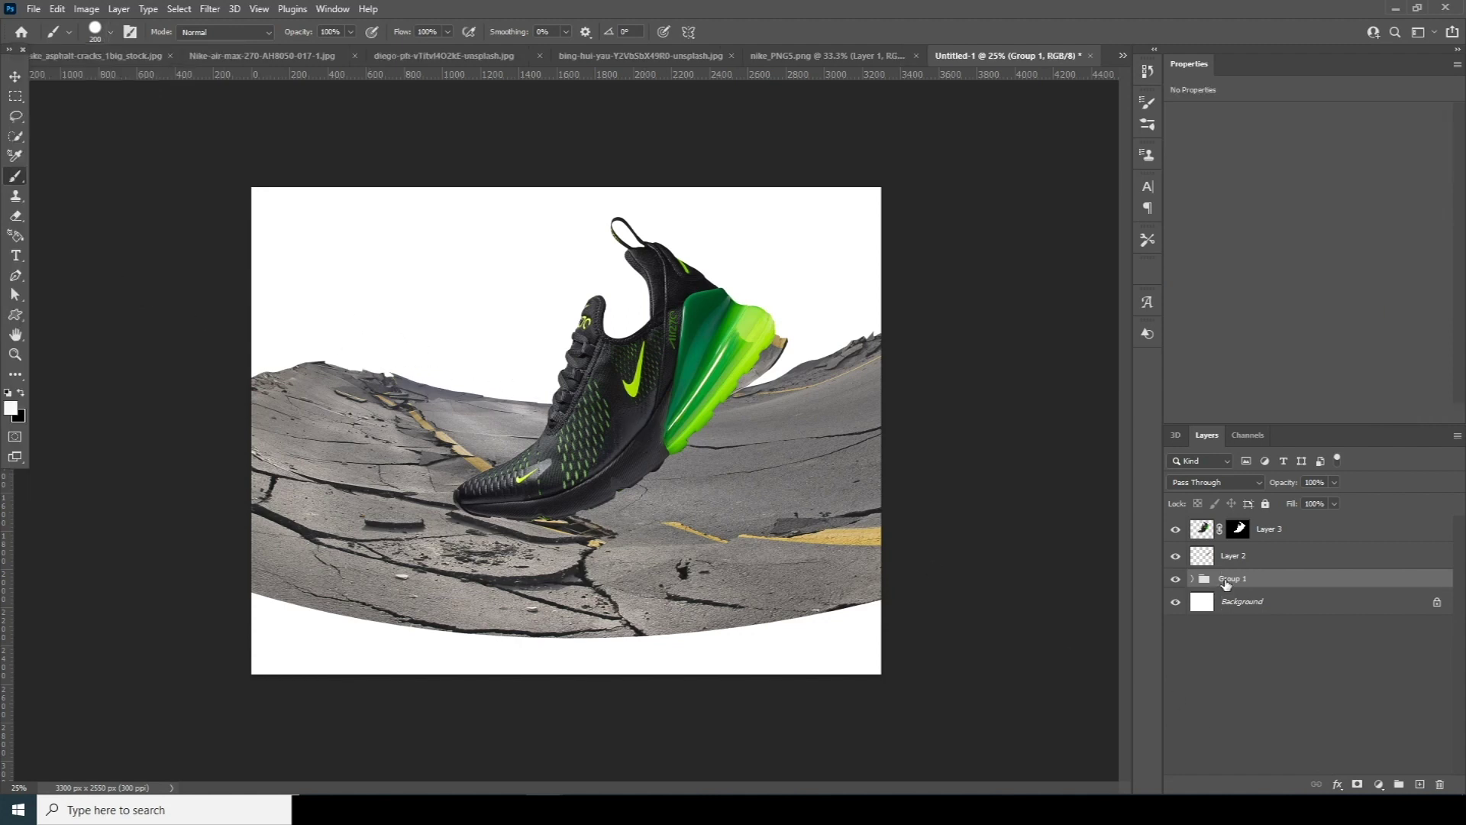
left_click(1356, 785)
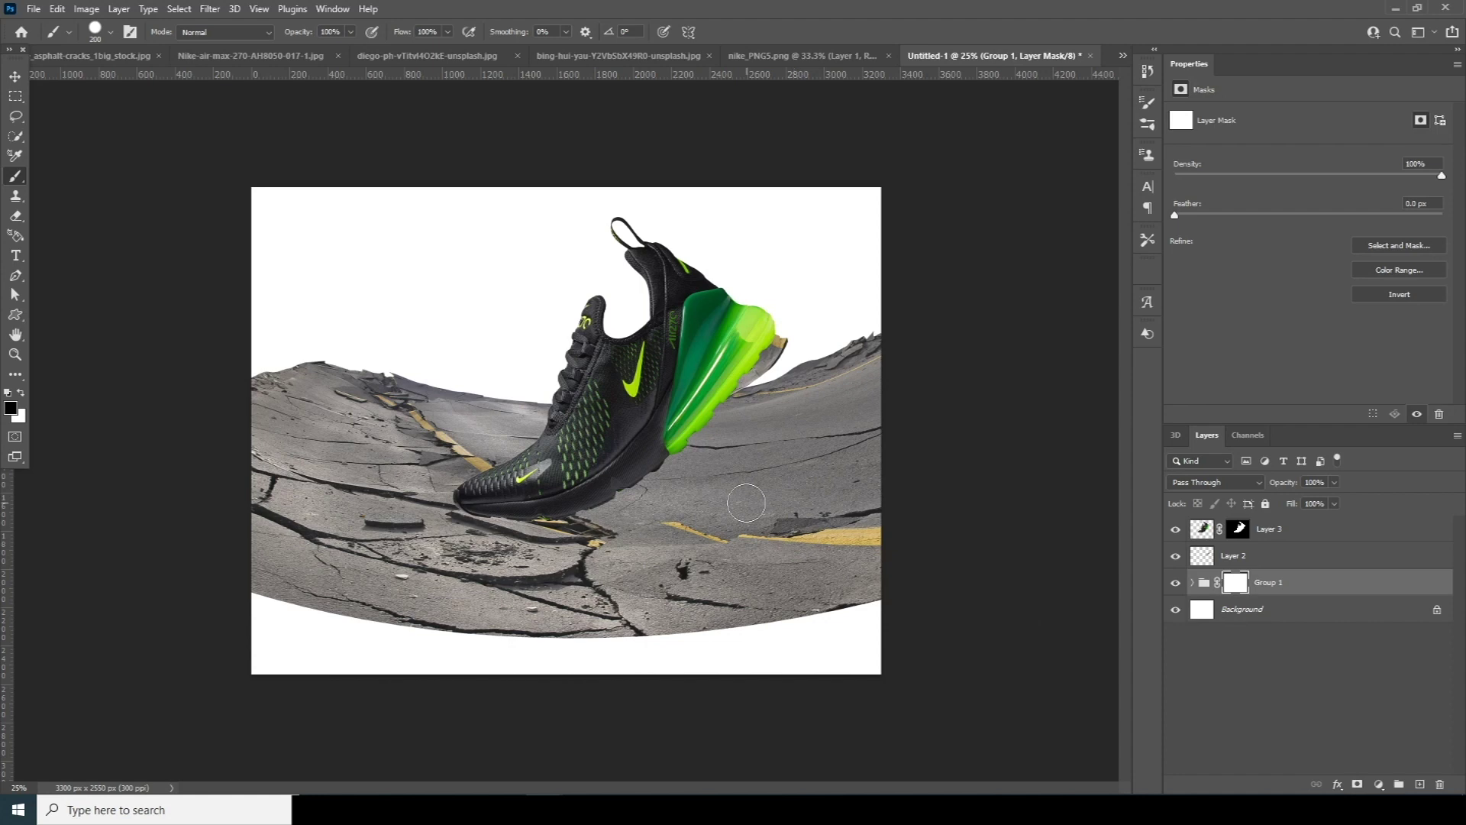
Paint black on the group mask with a 500 px hard brush to hide the road's upper edge behind the shoe.
mouse_move(465, 345)
left_mouse_down()
mouse_move(525, 367)
mouse_move(470, 385)
mouse_move(485, 395)
mouse_move(672, 393)
mouse_move(850, 343)
mouse_move(674, 415)
mouse_move(564, 416)
mouse_move(717, 432)
mouse_move(844, 369)
left_mouse_up()
key("bracketleft")
key("bracketleft")
mouse_move(592, 431)
left_mouse_down()
mouse_move(491, 402)
mouse_move(328, 268)
left_mouse_up()
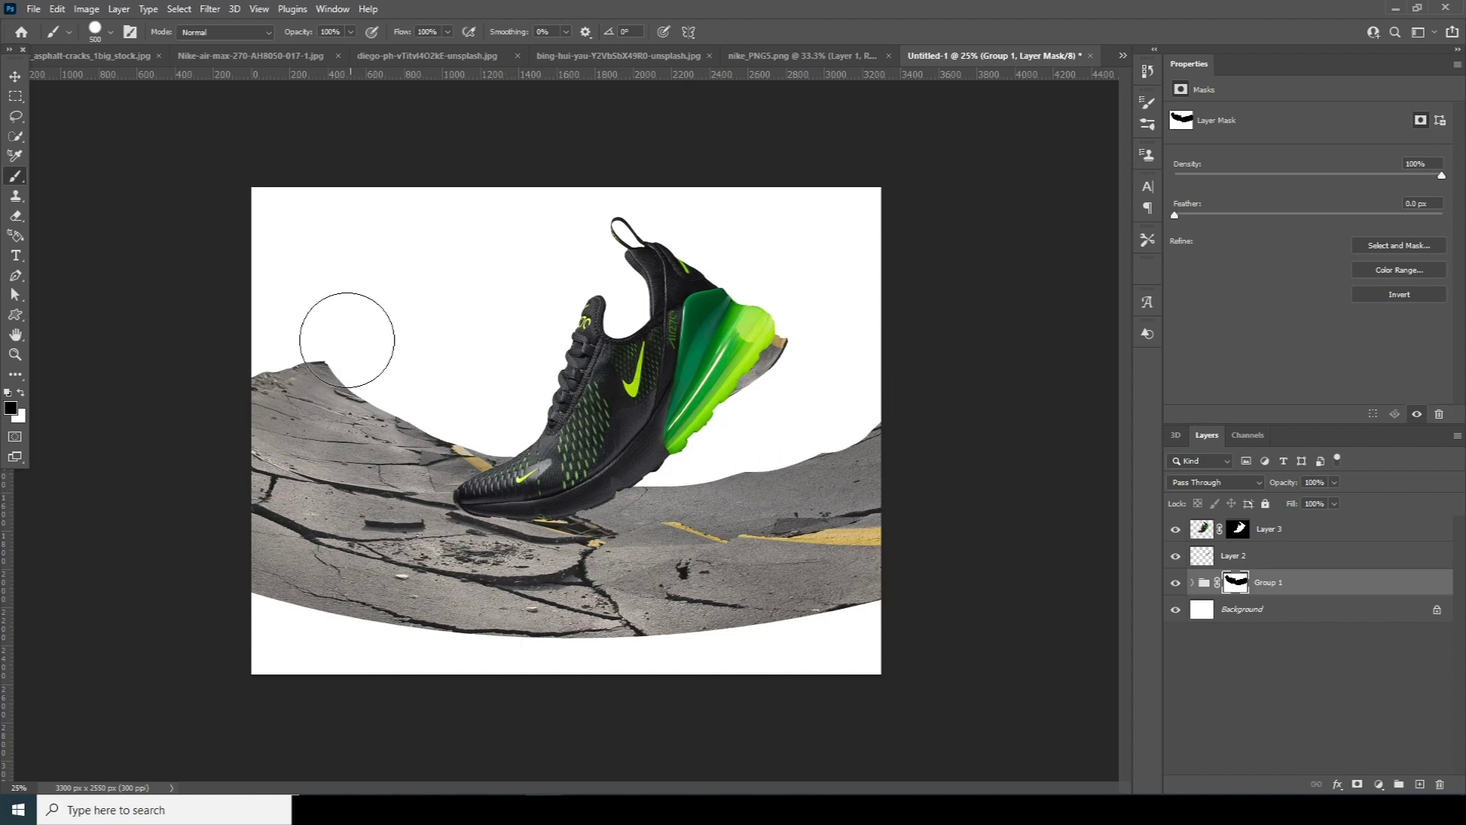
left_click_drag(347, 339, 321, 327)
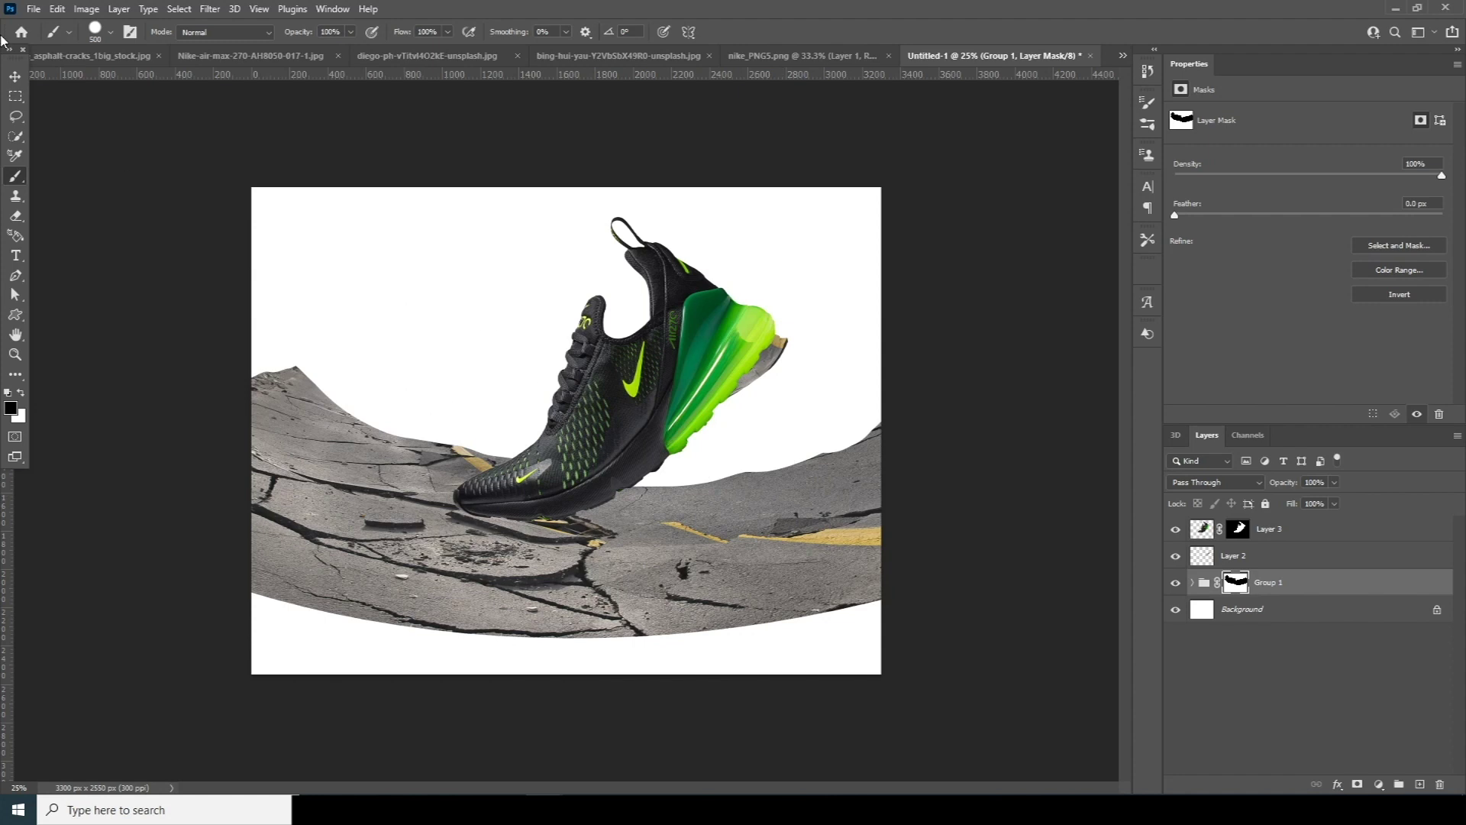
Rotate the shoe on Layer 3 slightly counterclockwise and shift it so its toe sits lower on the road.
left_click(16, 74)
left_click(1210, 537)
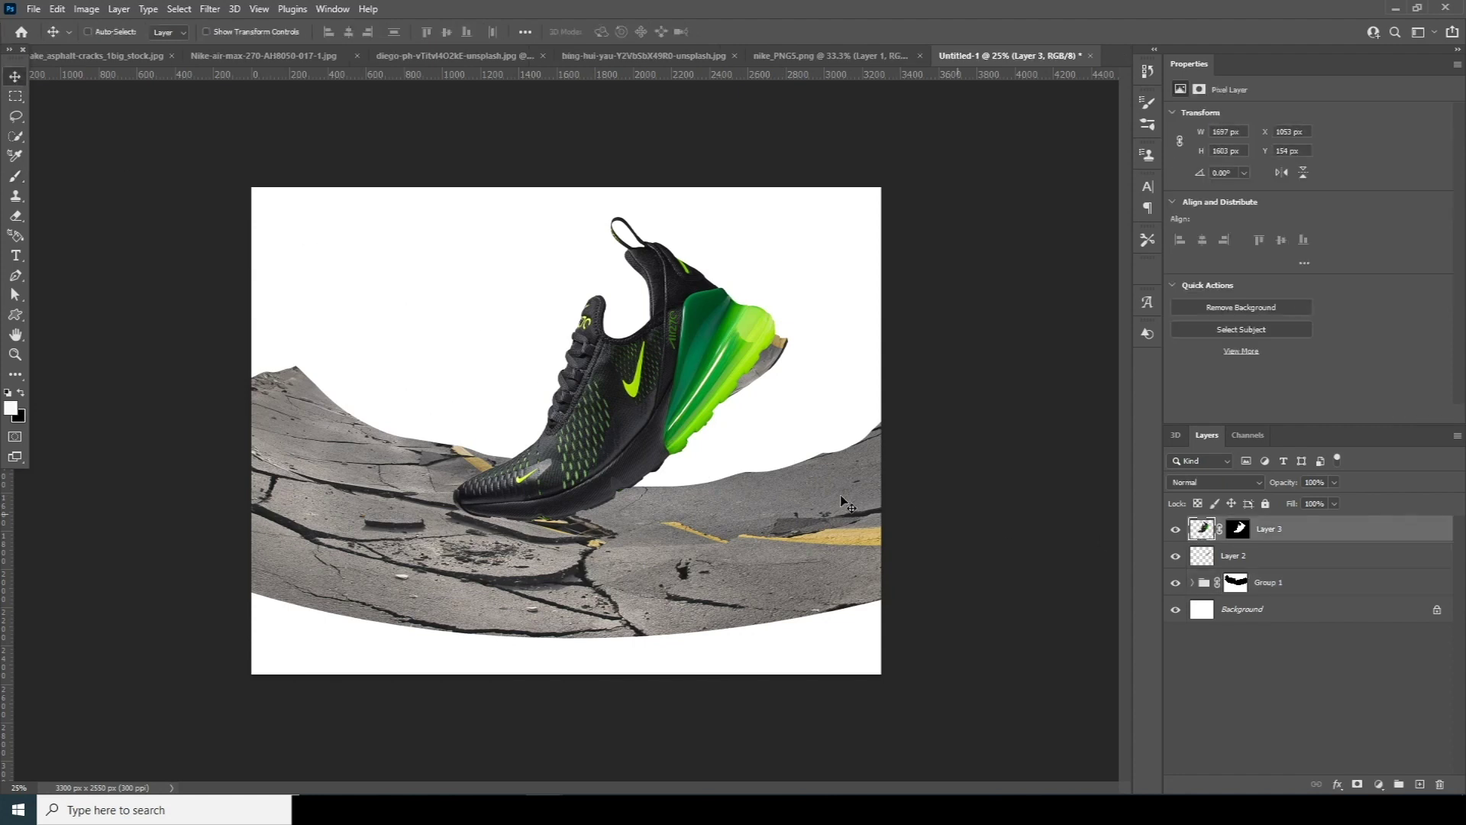
key("ctrl+t")
left_click_drag(798, 513, 869, 514)
left_click_drag(640, 455, 650, 464)
key("Return")
Move the curled slab on Layer 2 down so it rises from the road just behind the heel.
key("alt+bracketleft")
key("ctrl+t")
left_click_drag(687, 405, 746, 491)
key("Return")
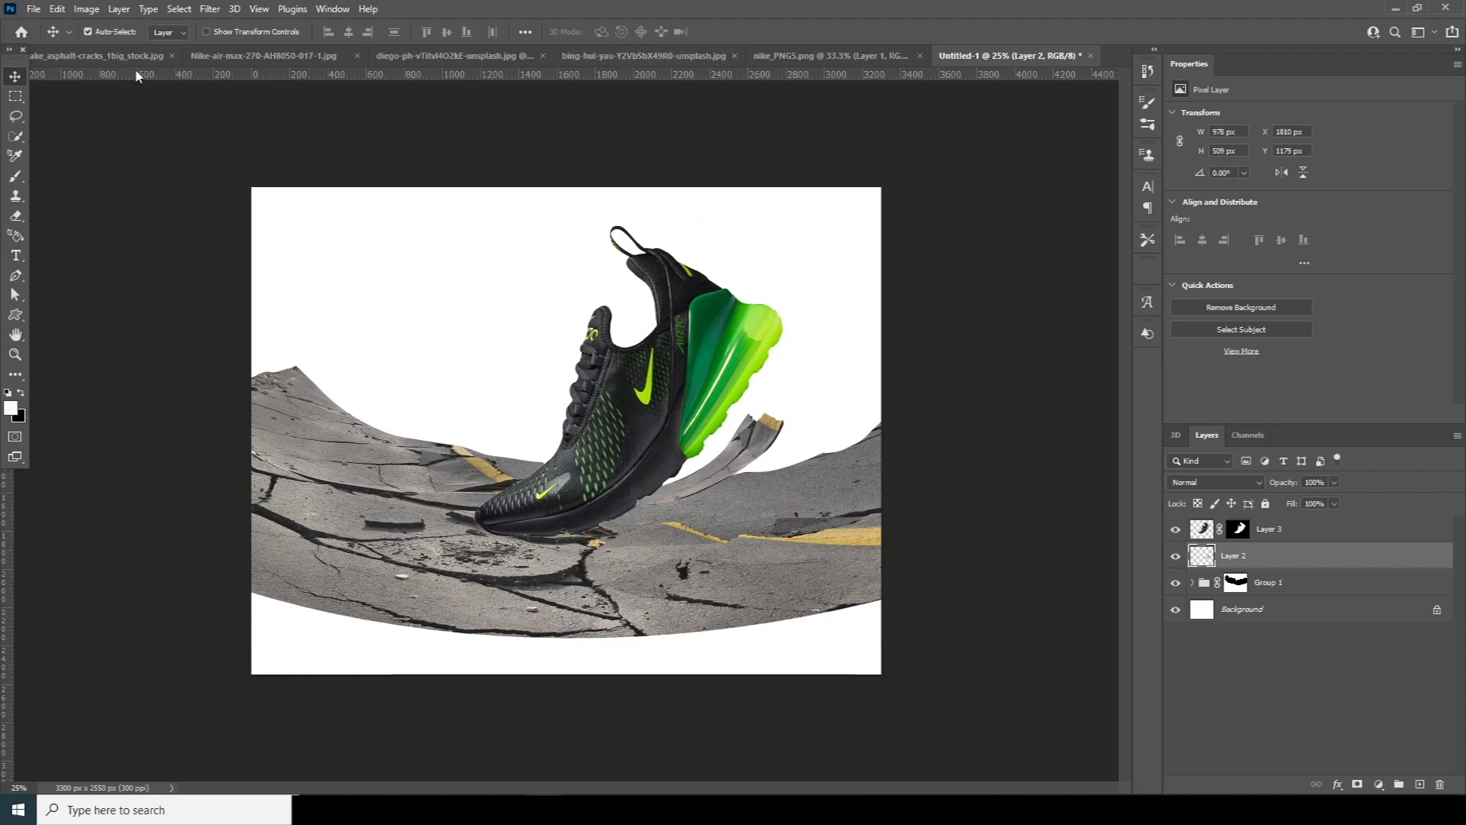
Bring the cut-out road slab from the asphalt-cracks image into the composite, flip it horizontally and angle it on the road in front of the toe.
left_click(88, 57)
left_click_drag(1205, 529, 814, 599)
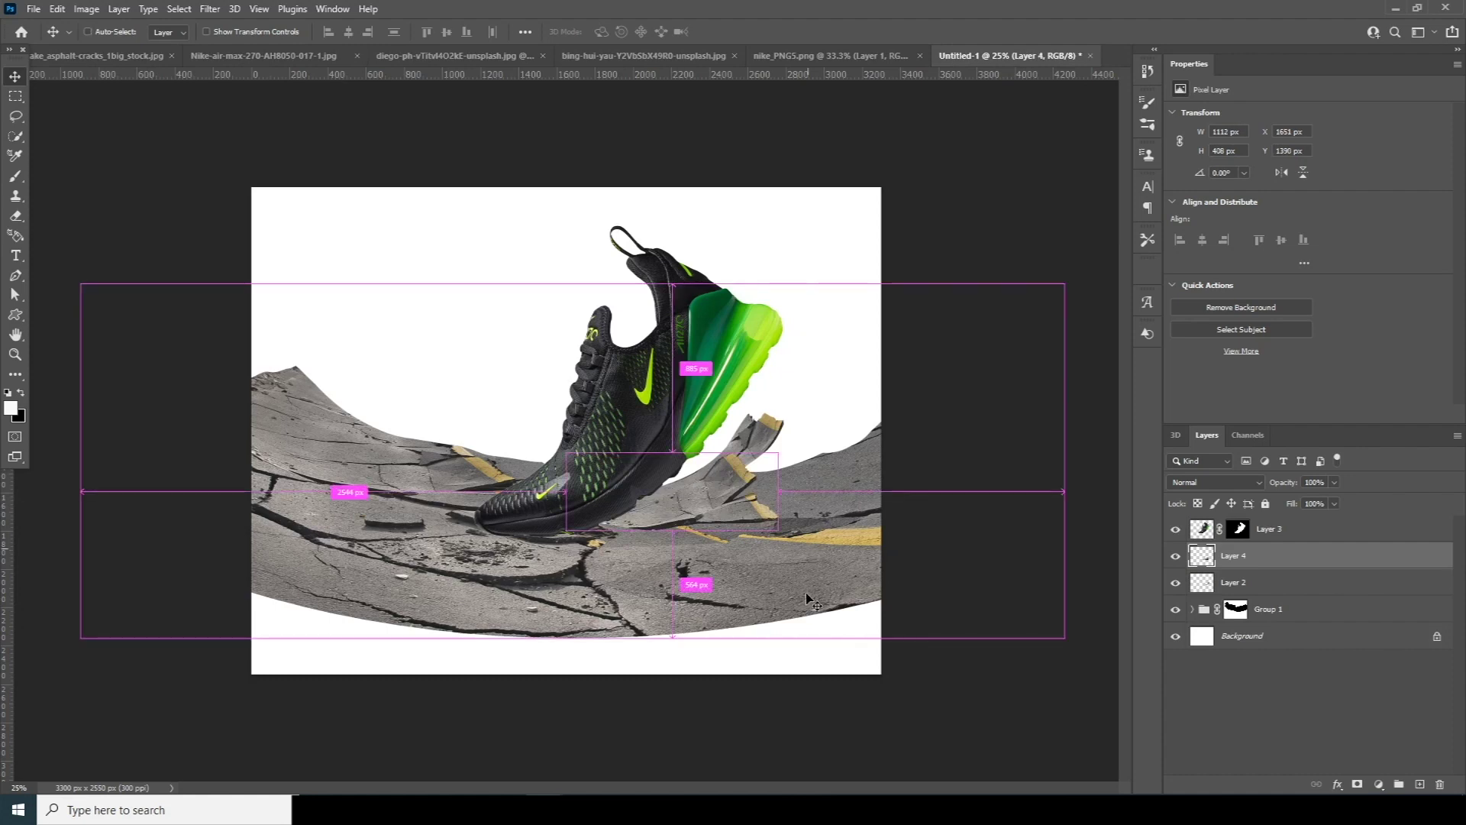
key("ctrl+t")
right_click(721, 506)
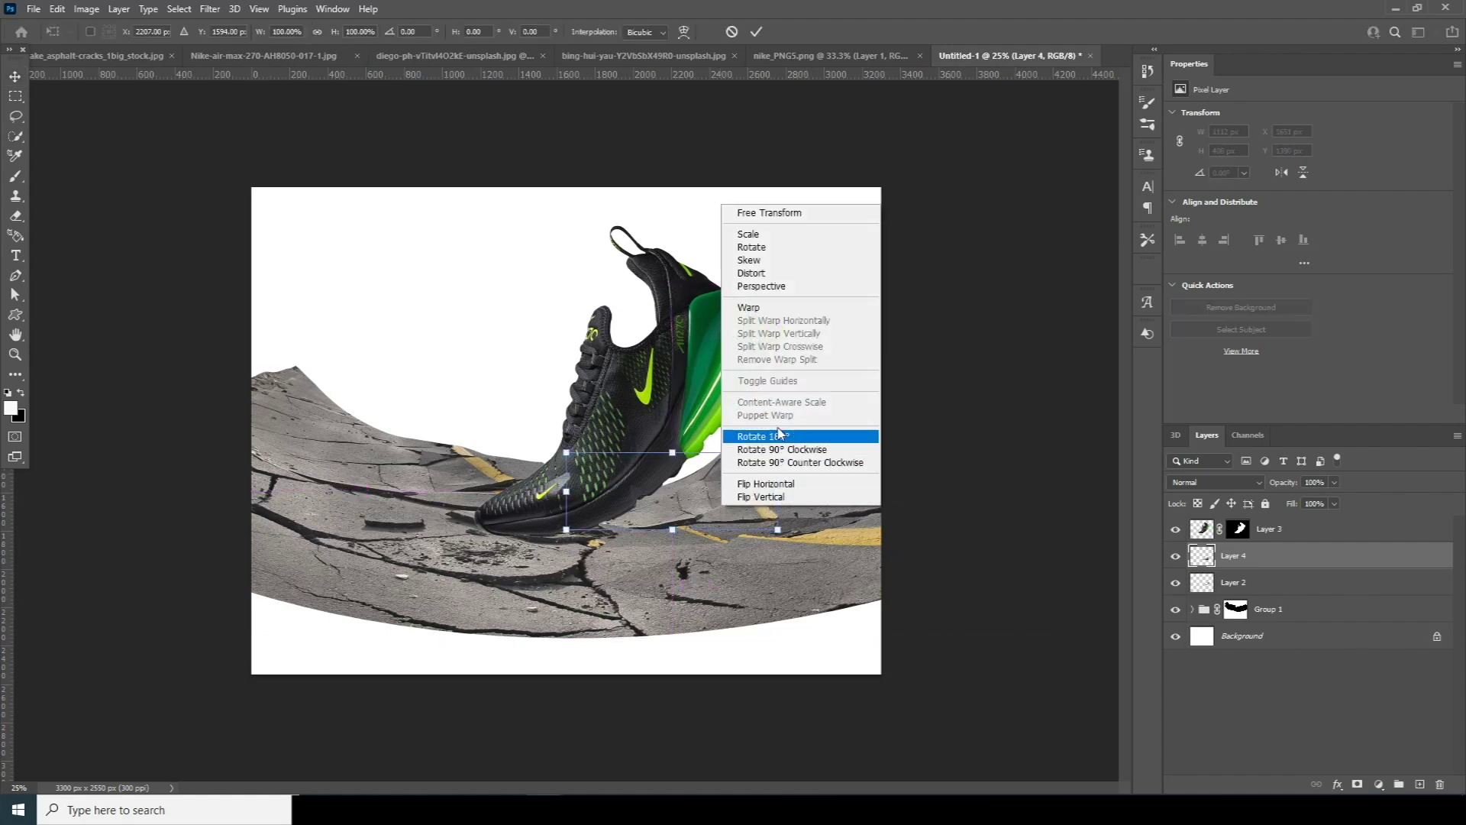
left_click(788, 489)
left_click_drag(676, 507, 505, 477)
left_click_drag(621, 391, 632, 402)
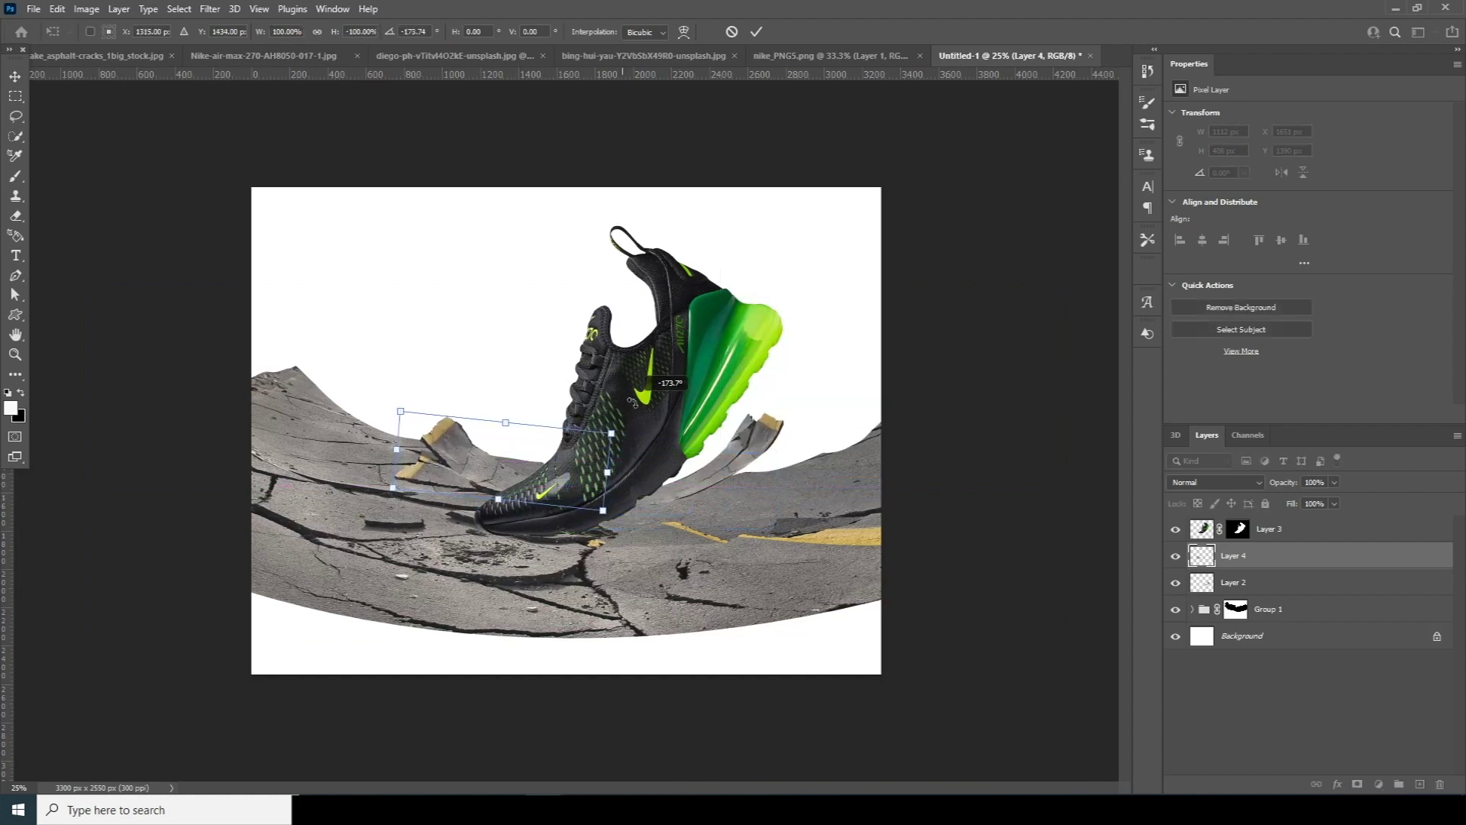
left_click_drag(497, 454, 451, 456)
left_click_drag(585, 412, 593, 405)
key("Return")
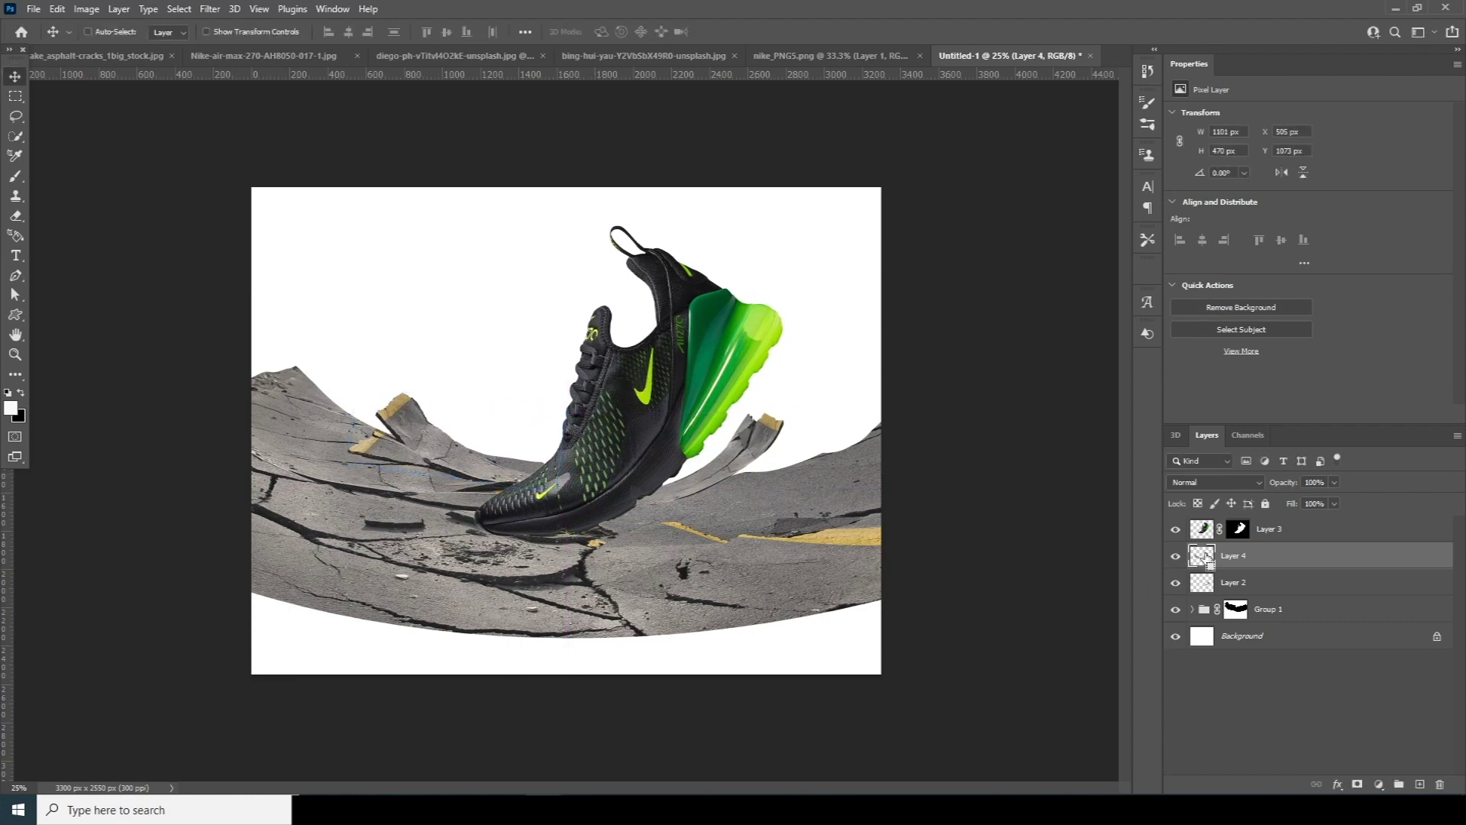
Duplicate the slab in front of the toe, move the copy up the road's left end and rotate it about 14.5° clockwise.
key("ctrl+j")
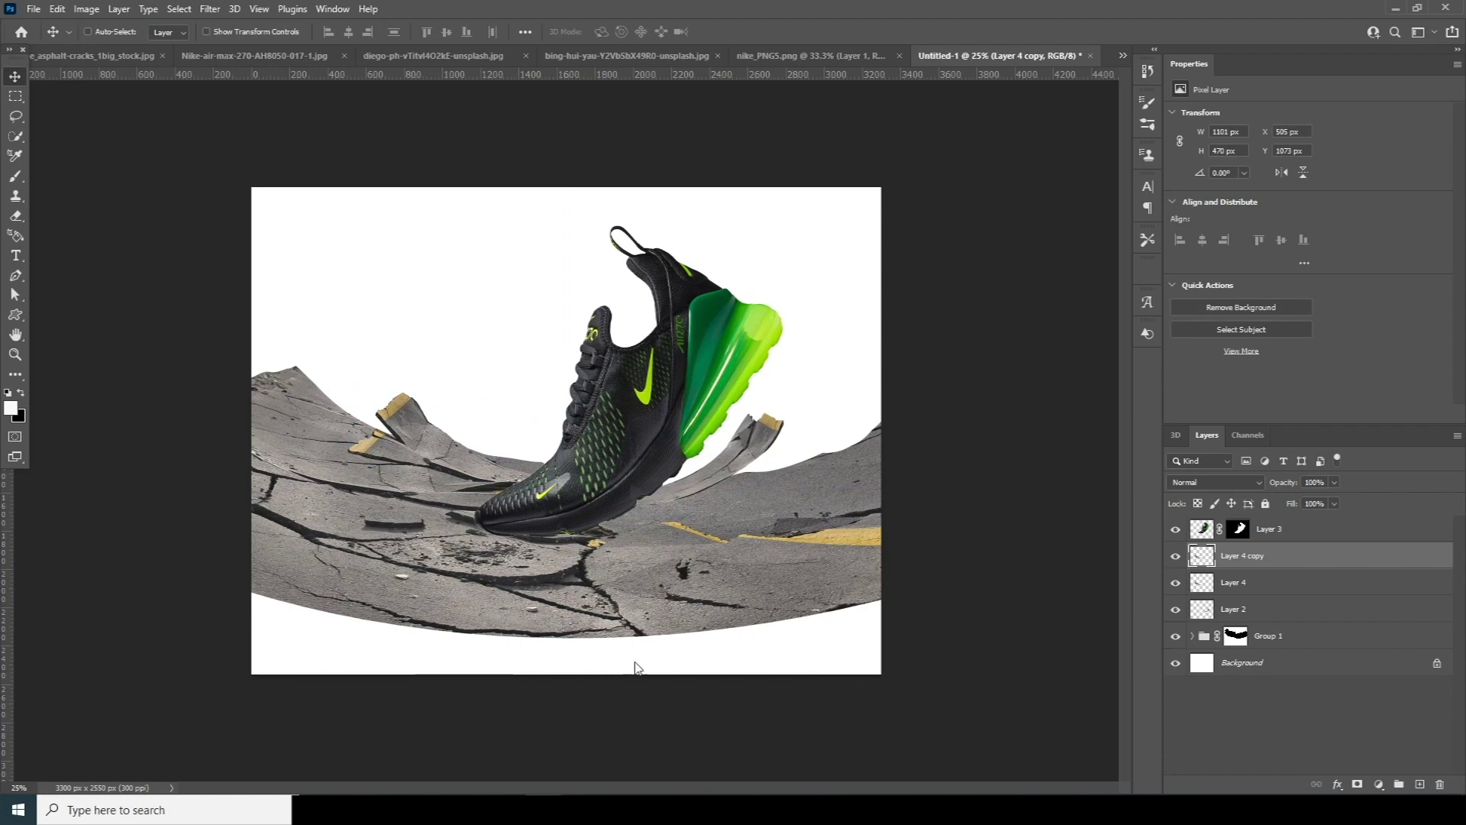
key("ctrl+t")
left_click_drag(494, 346, 503, 381)
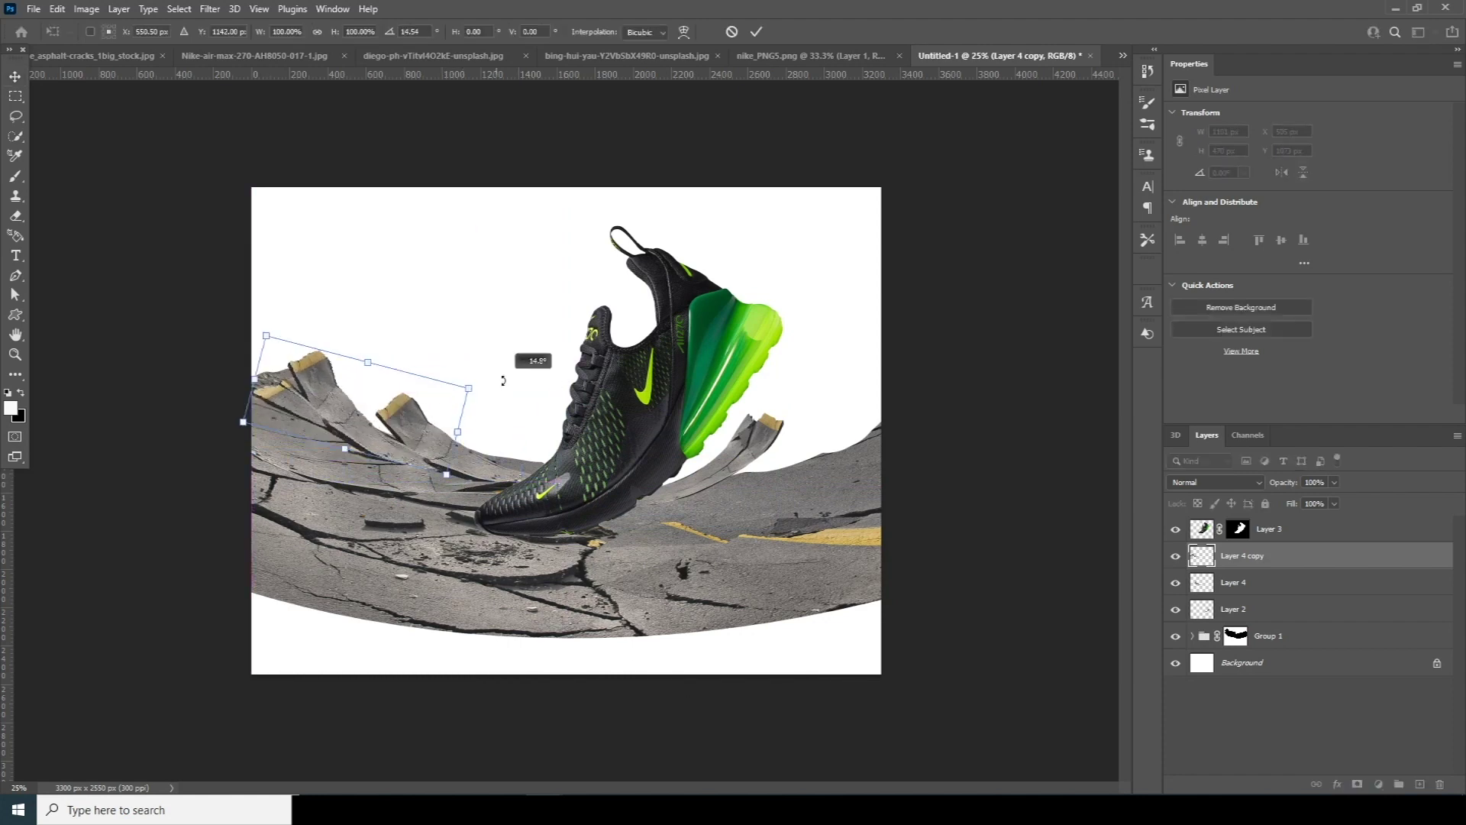
Warp the duplicated slab so its yellow-striped end curls steeply upward while its base follows the road.
right_click(357, 407)
left_click(401, 514)
left_click_drag(321, 379, 275, 366)
left_click_drag(378, 458, 446, 482)
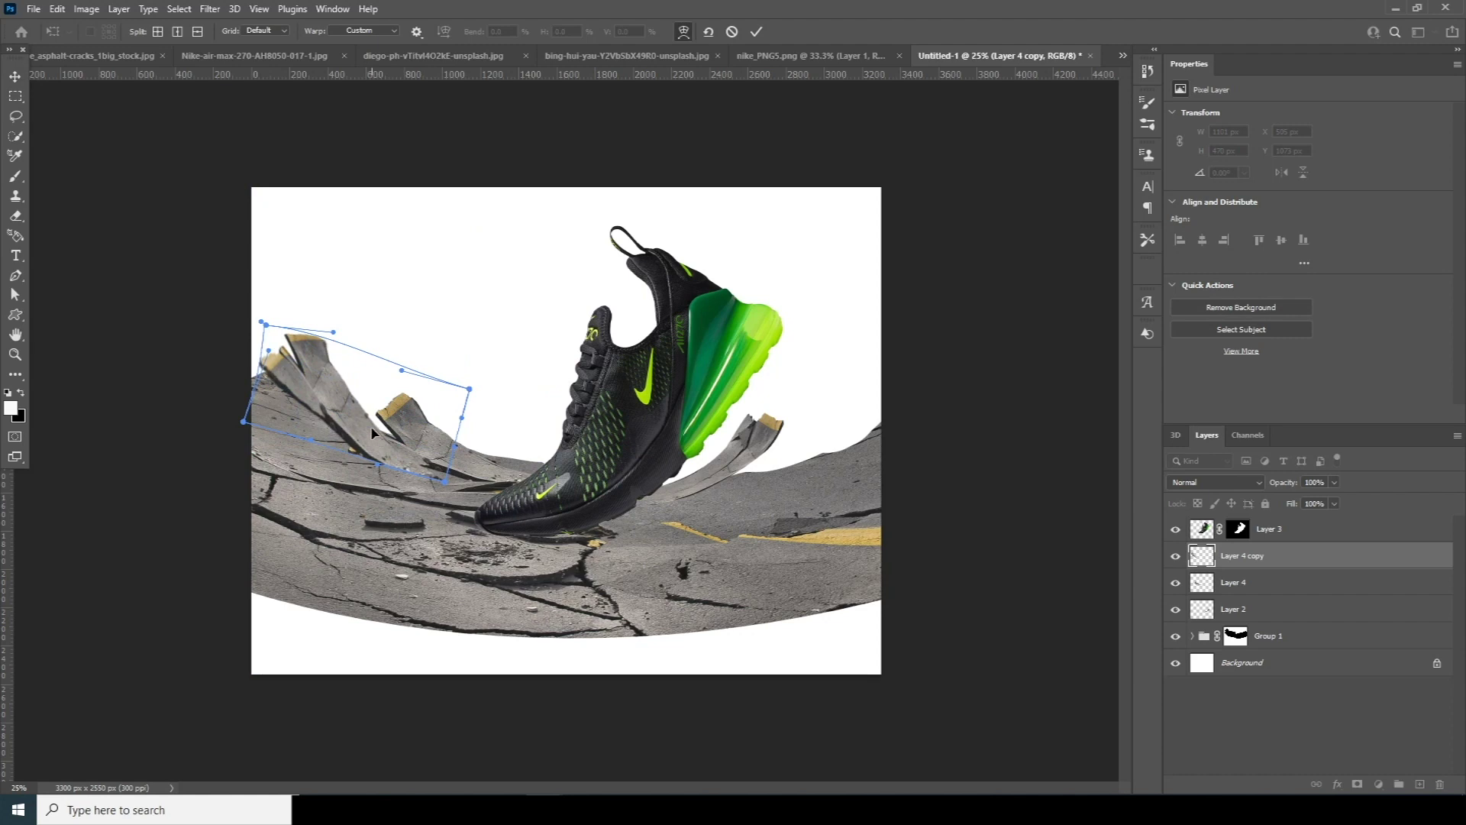
left_click_drag(372, 434, 357, 429)
left_click_drag(316, 369, 278, 305)
left_click_drag(268, 358, 248, 408)
key("Return")
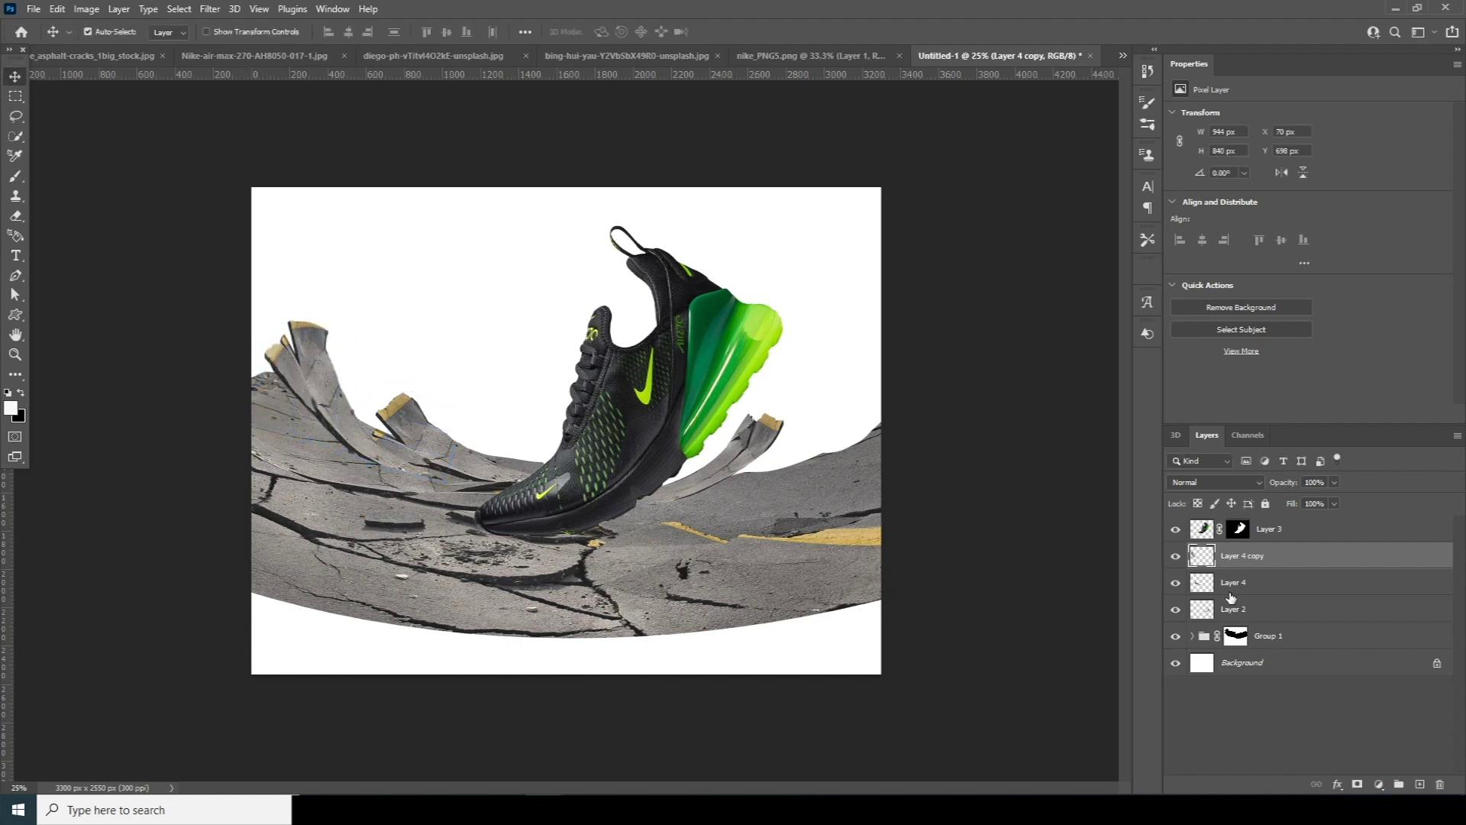
Stack the warped slab copy beneath Layer 4 and raise it slightly above the road's left end.
left_click_drag(1200, 571, 1181, 603)
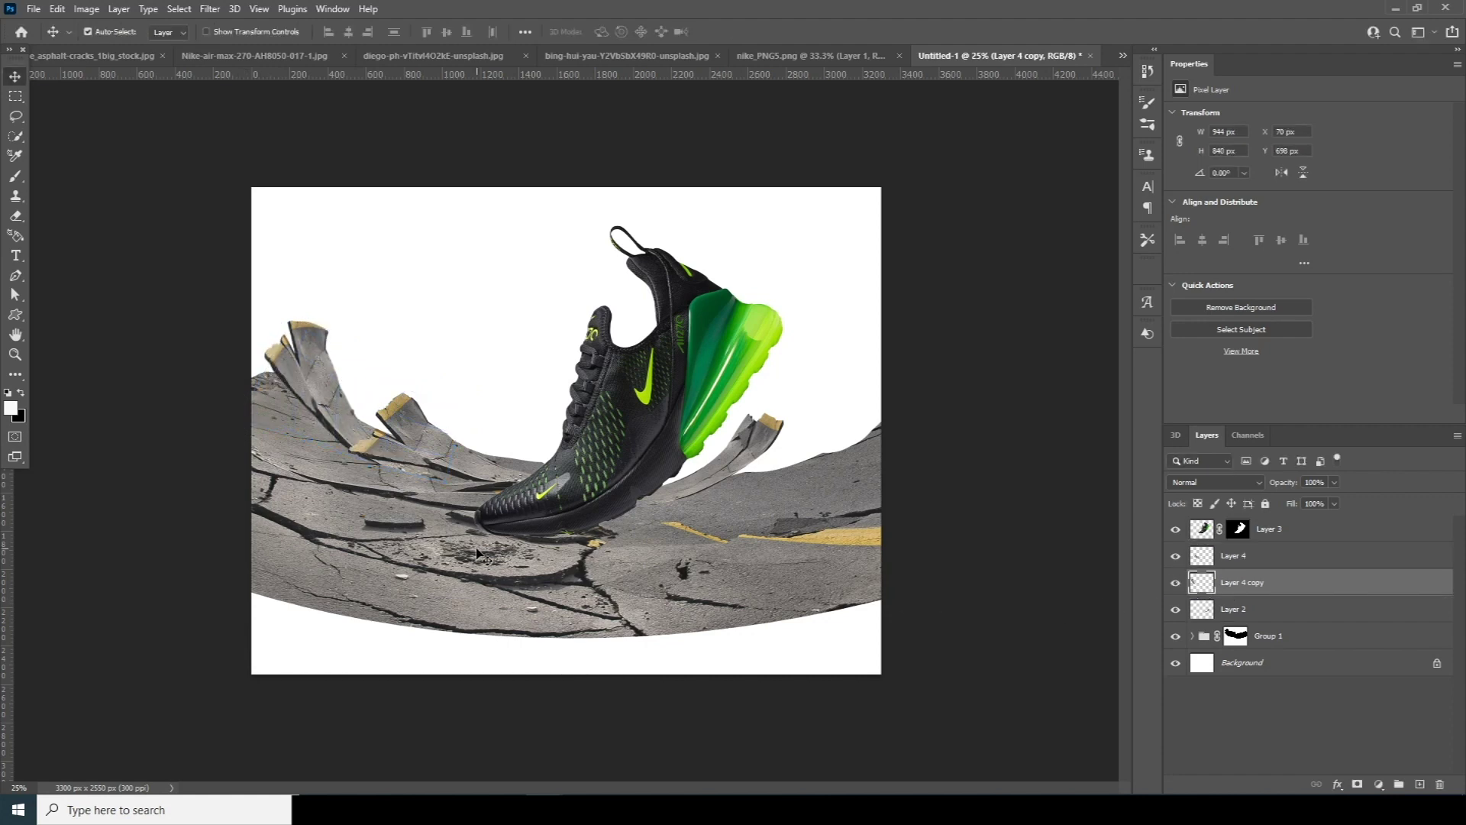
key("ctrl+t")
left_click_drag(380, 456, 388, 435)
key("Return")
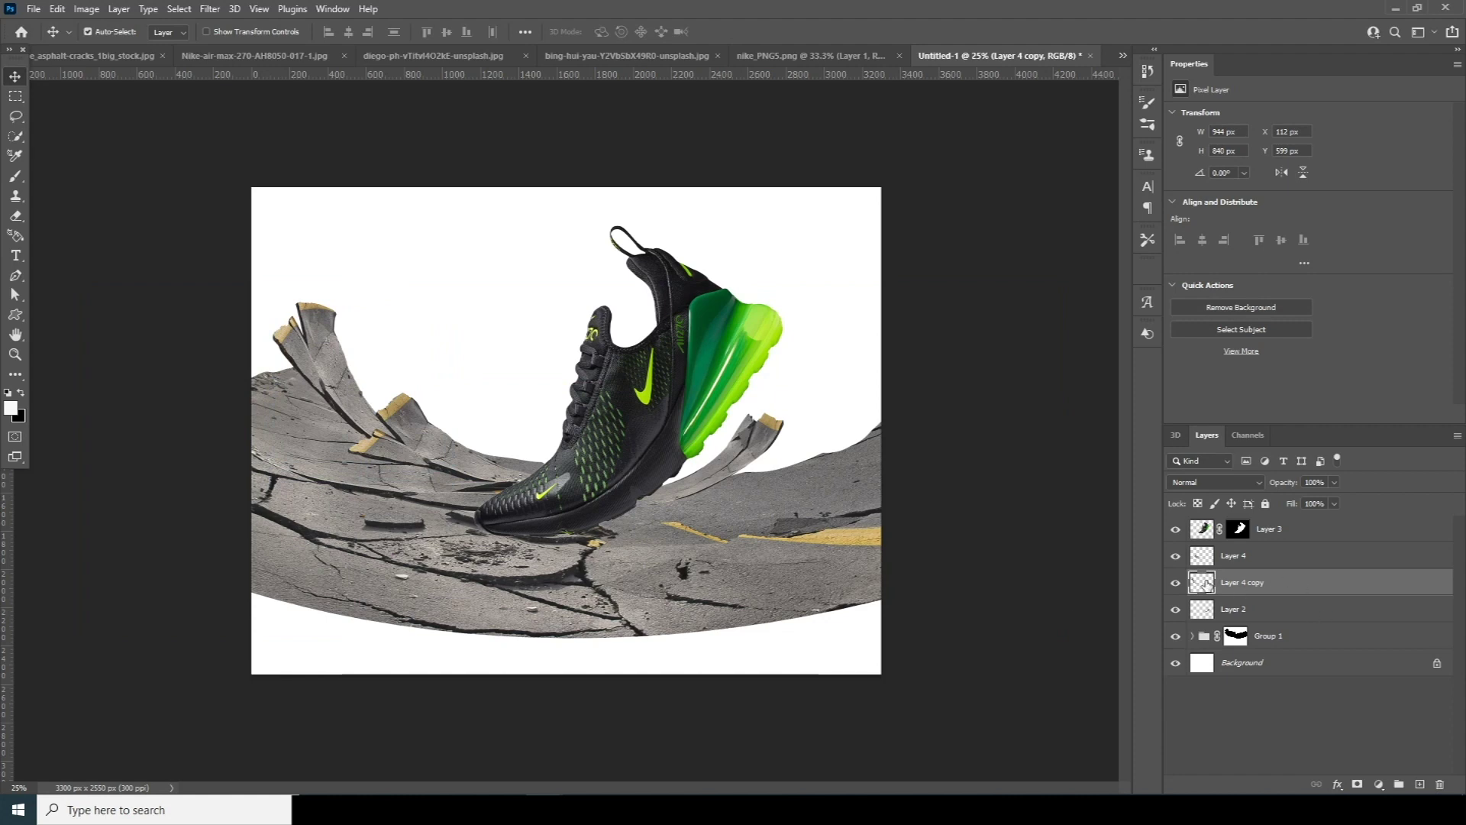
Duplicate the warped slab, flip the copy horizontally and move it to the road behind the heel.
key("ctrl+j")
key("ctrl+t")
right_click(395, 401)
left_click(439, 679)
left_click_drag(406, 376, 755, 451)
Scale the flipped slab to about 107%, angle it to rise behind the heel, and stack its layer directly above Group 1.
left_click_drag(838, 364, 827, 422)
left_click_drag(768, 495, 800, 497)
left_click_drag(931, 516, 947, 424)
left_click_drag(884, 367, 846, 373)
left_click_drag(809, 465, 842, 525)
left_click_drag(783, 473, 784, 484)
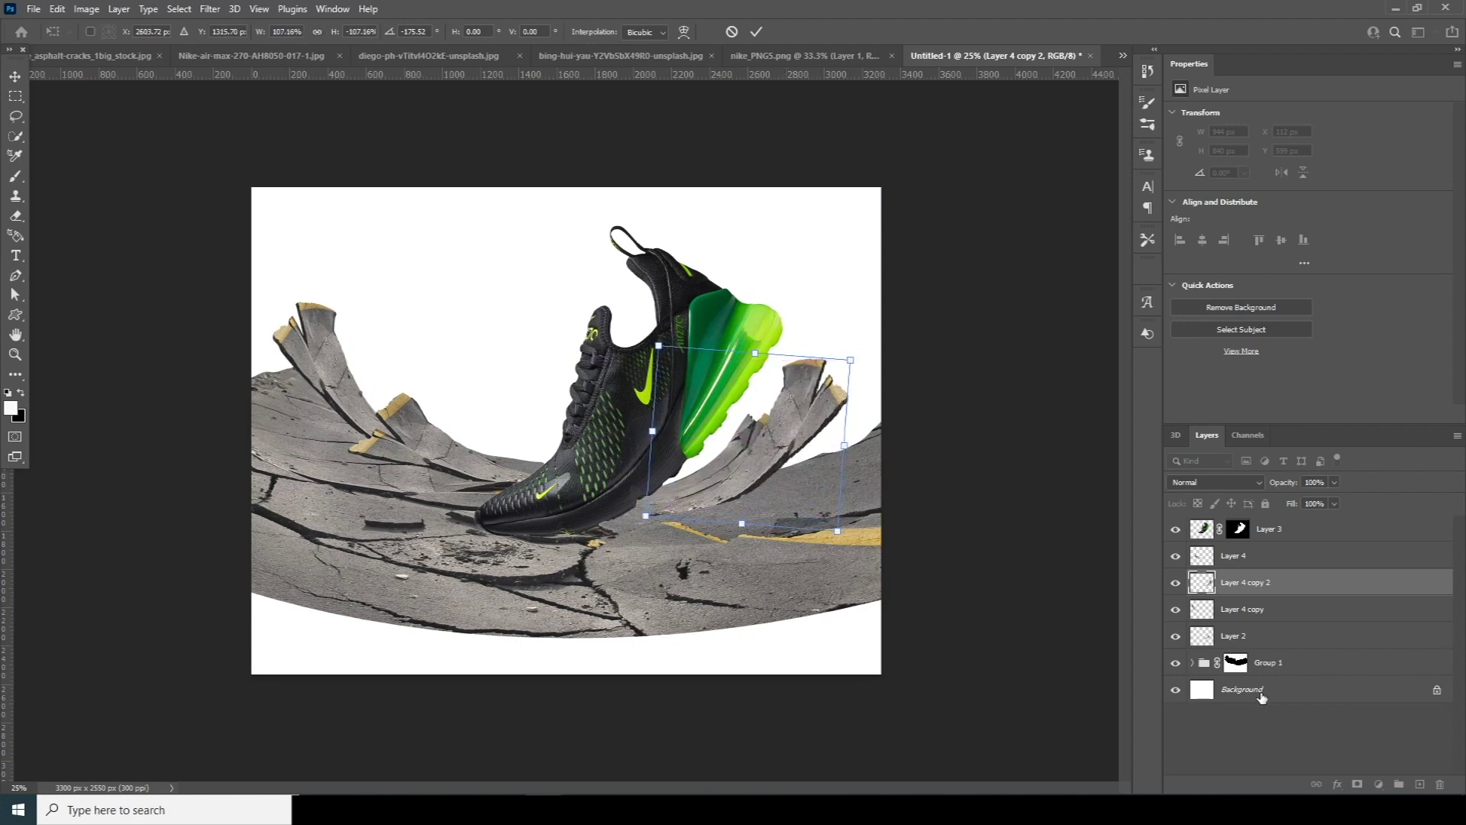
key("Return")
left_click_drag(1202, 582, 1204, 654)
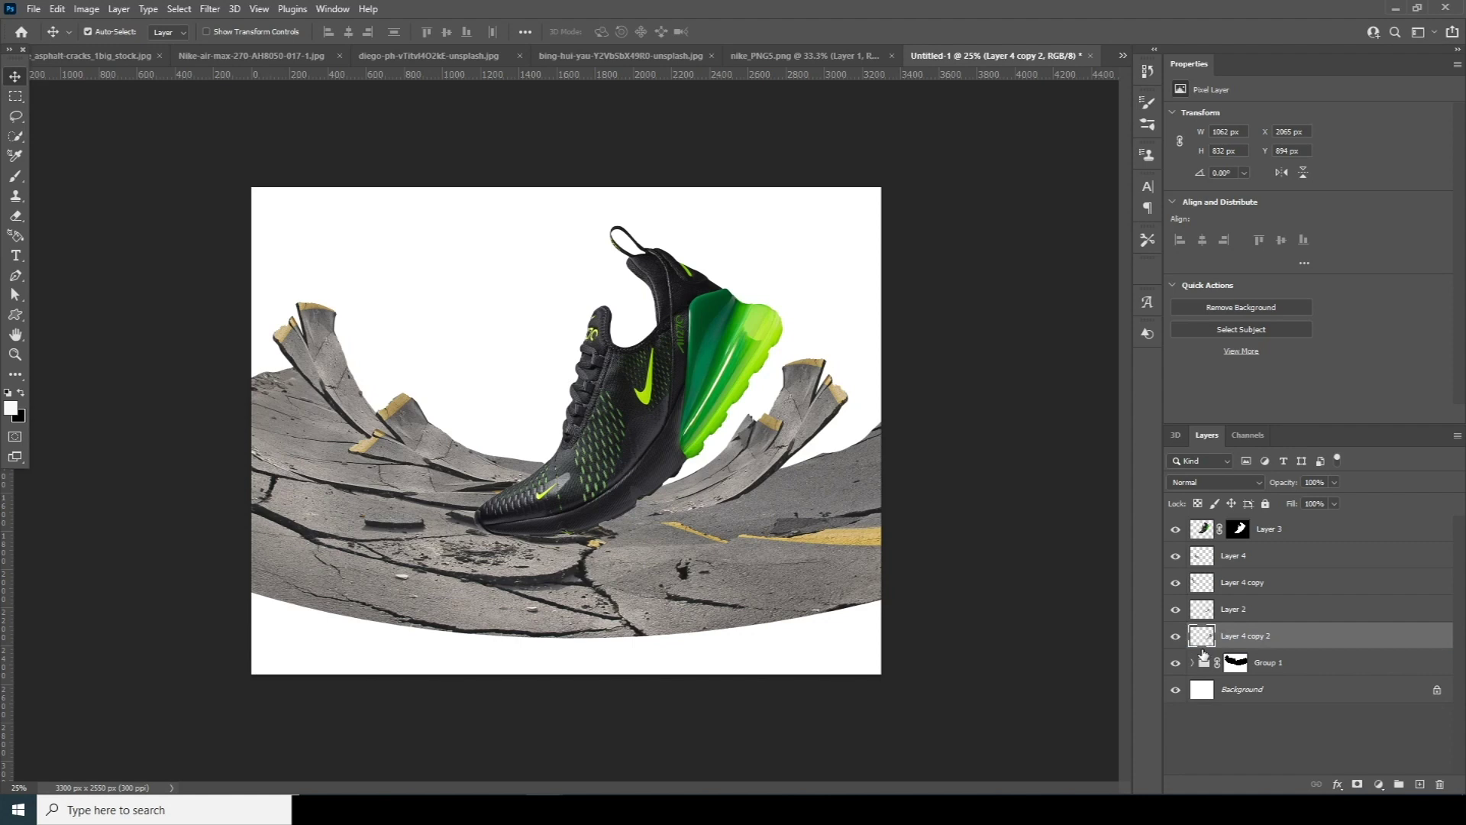
Trace a closed Pen path around the broken slabs and yellow-striped debris near the far end of the road in the asphalt-cracks image.
left_click(91, 55)
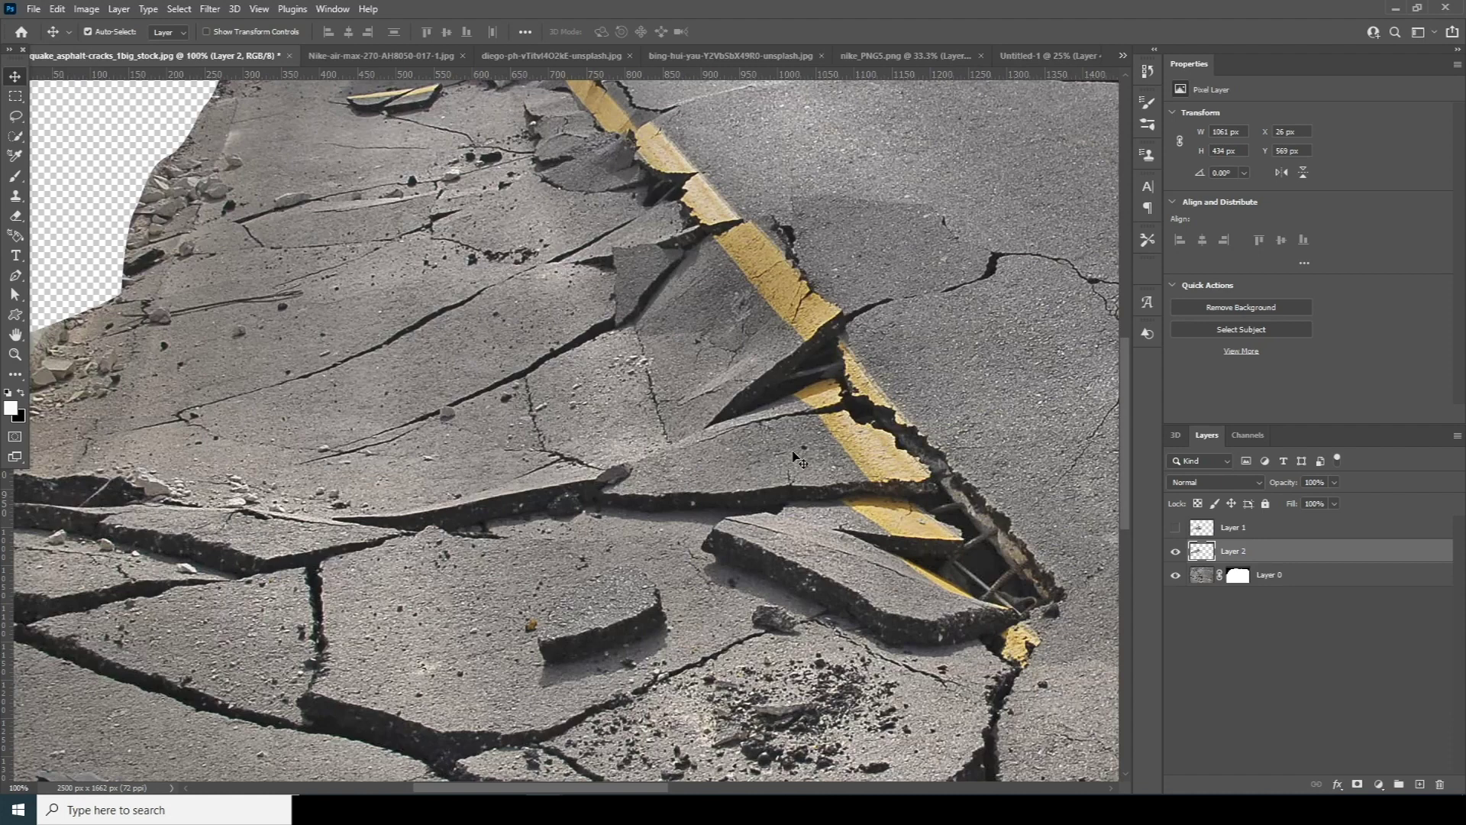
key("ctrl+minus")
key("ctrl+minus")
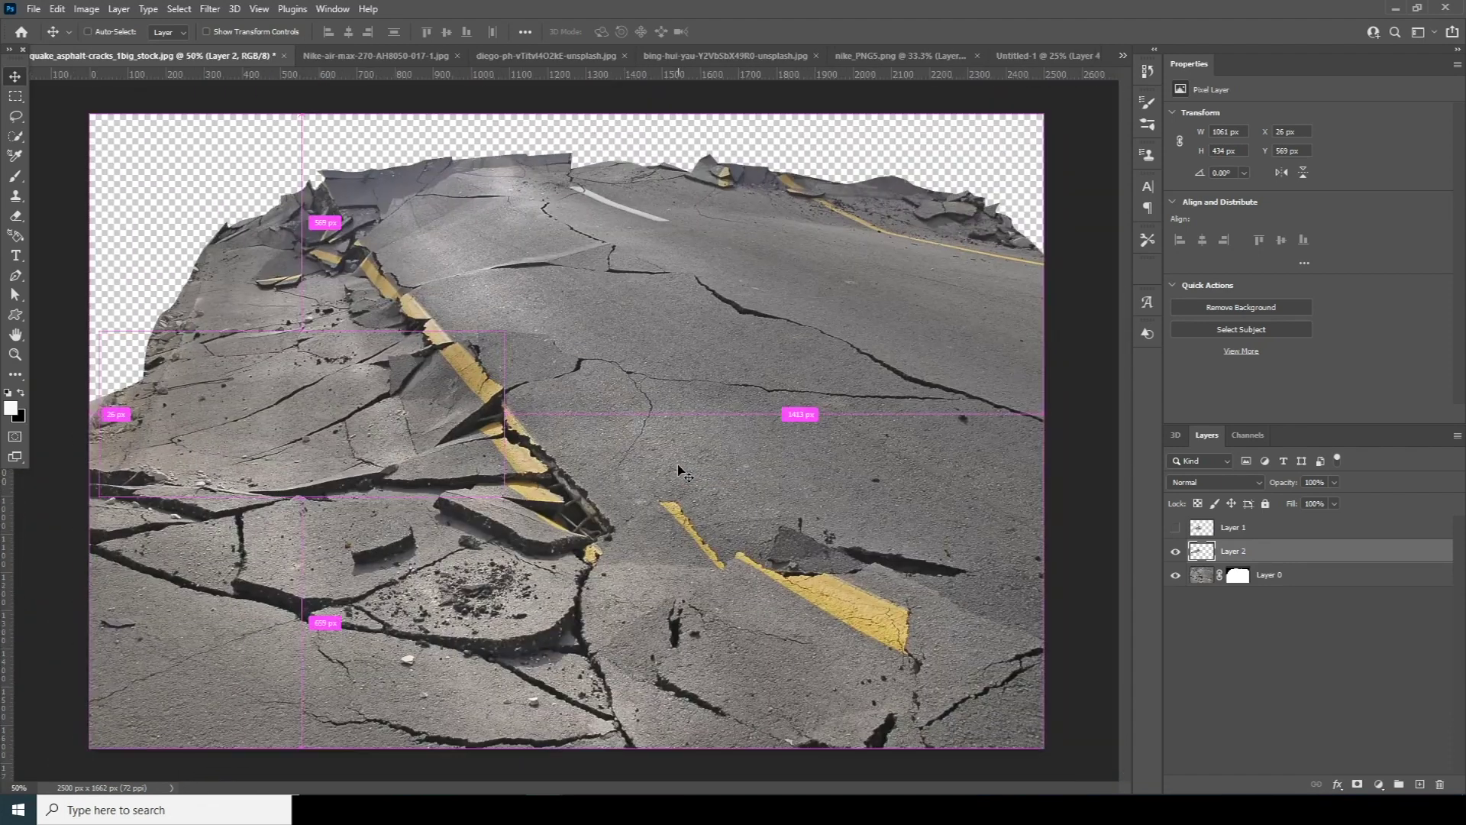
key("ctrl+plus")
key("ctrl+plus")
left_click_drag(281, 293, 716, 504)
key("p")
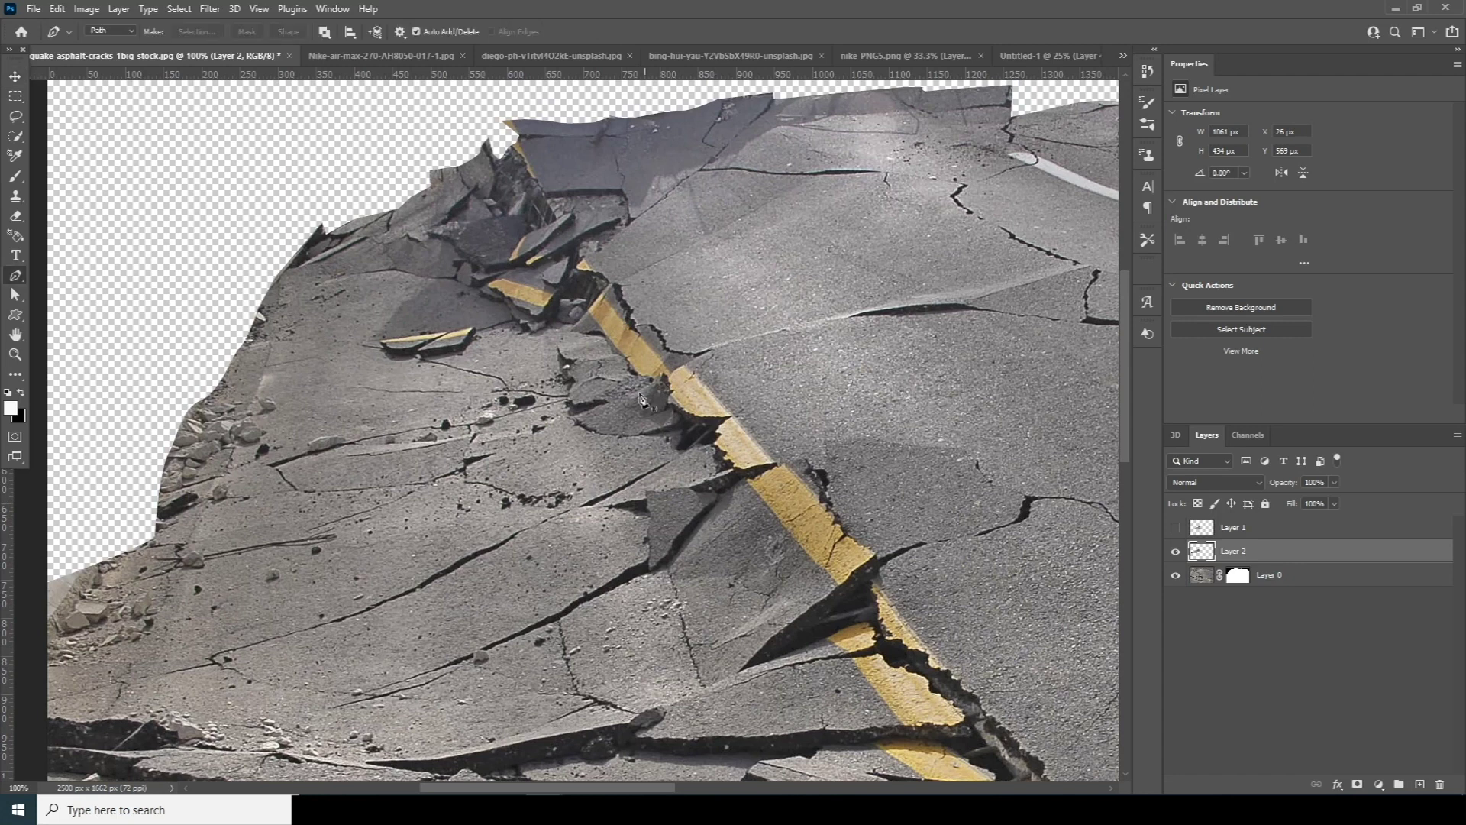
key("ctrl+plus")
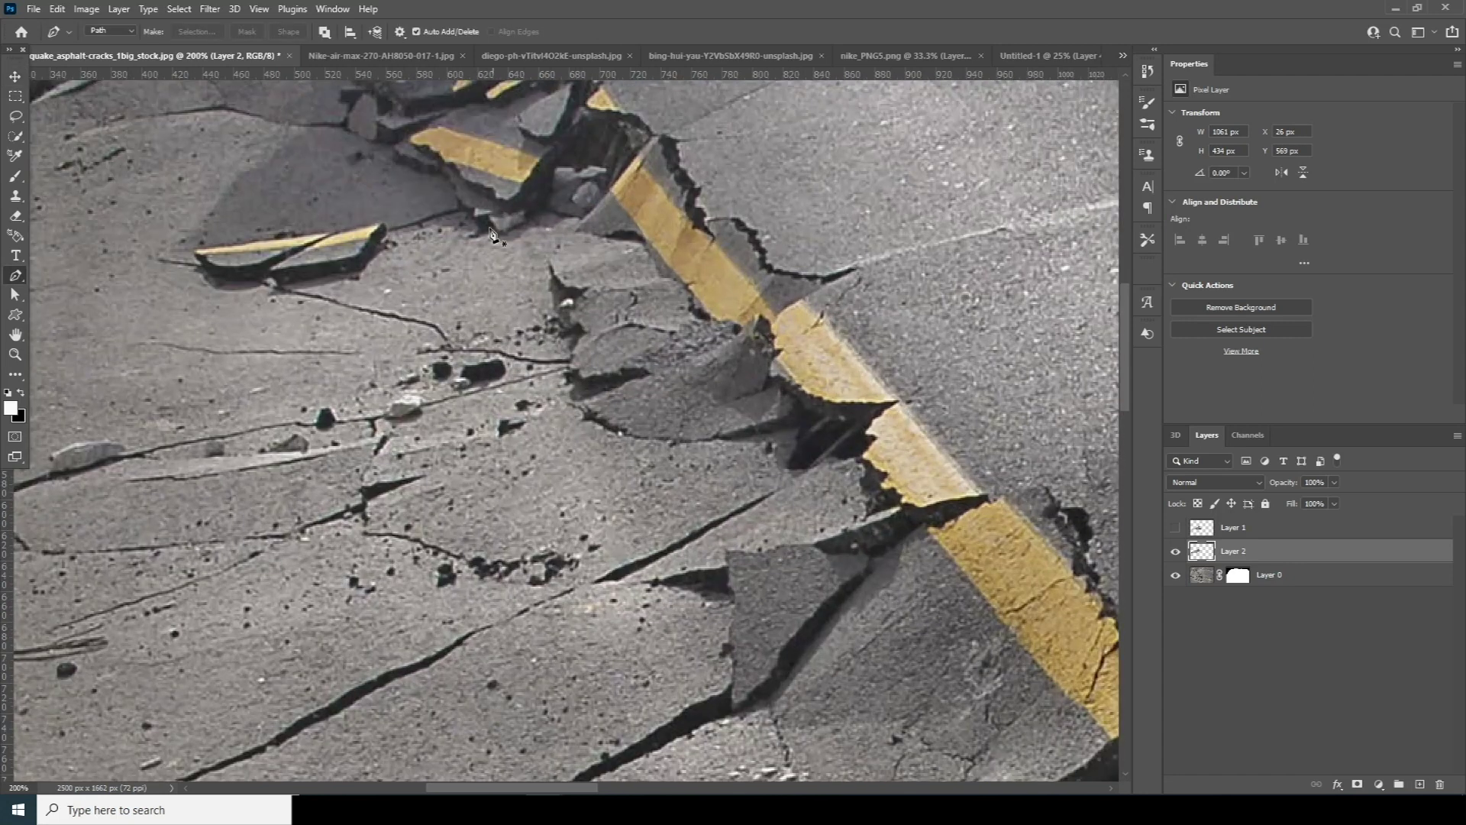
left_click_drag(504, 243, 536, 508)
left_click_drag(404, 320, 434, 314)
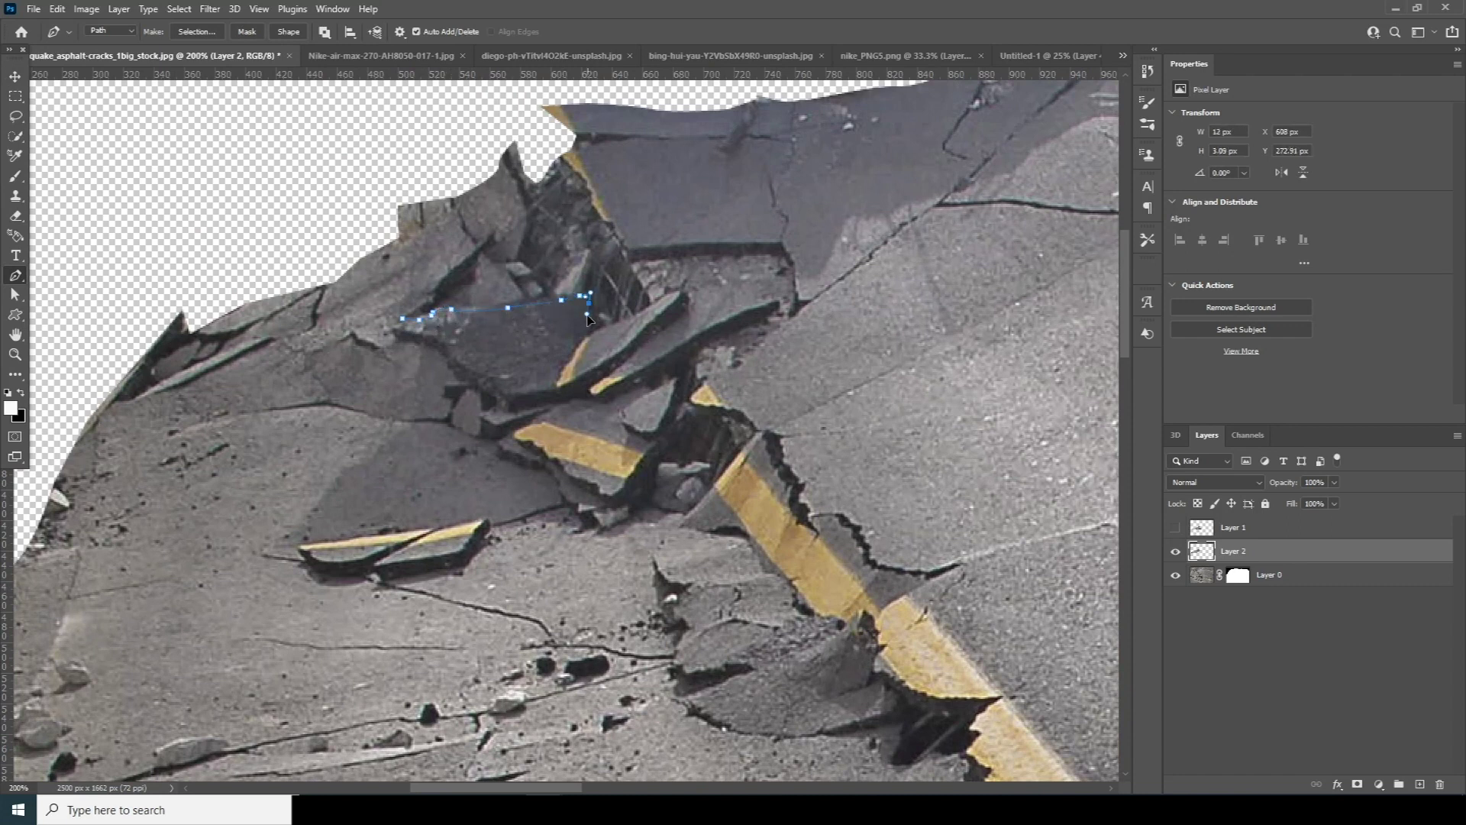
left_click_drag(677, 293, 686, 304)
left_click(614, 387)
left_click(644, 376)
left_click(647, 389)
left_click(661, 384)
left_click(678, 377)
left_click(678, 388)
left_click(683, 399)
left_click_drag(694, 403, 698, 404)
left_click(647, 529)
left_click(440, 578)
left_click(345, 589)
left_click(243, 572)
left_click(231, 544)
left_click(239, 493)
left_click(403, 319)
Convert the path to a selection and copy that area of Layer 0 to a new layer.
right_click(445, 352)
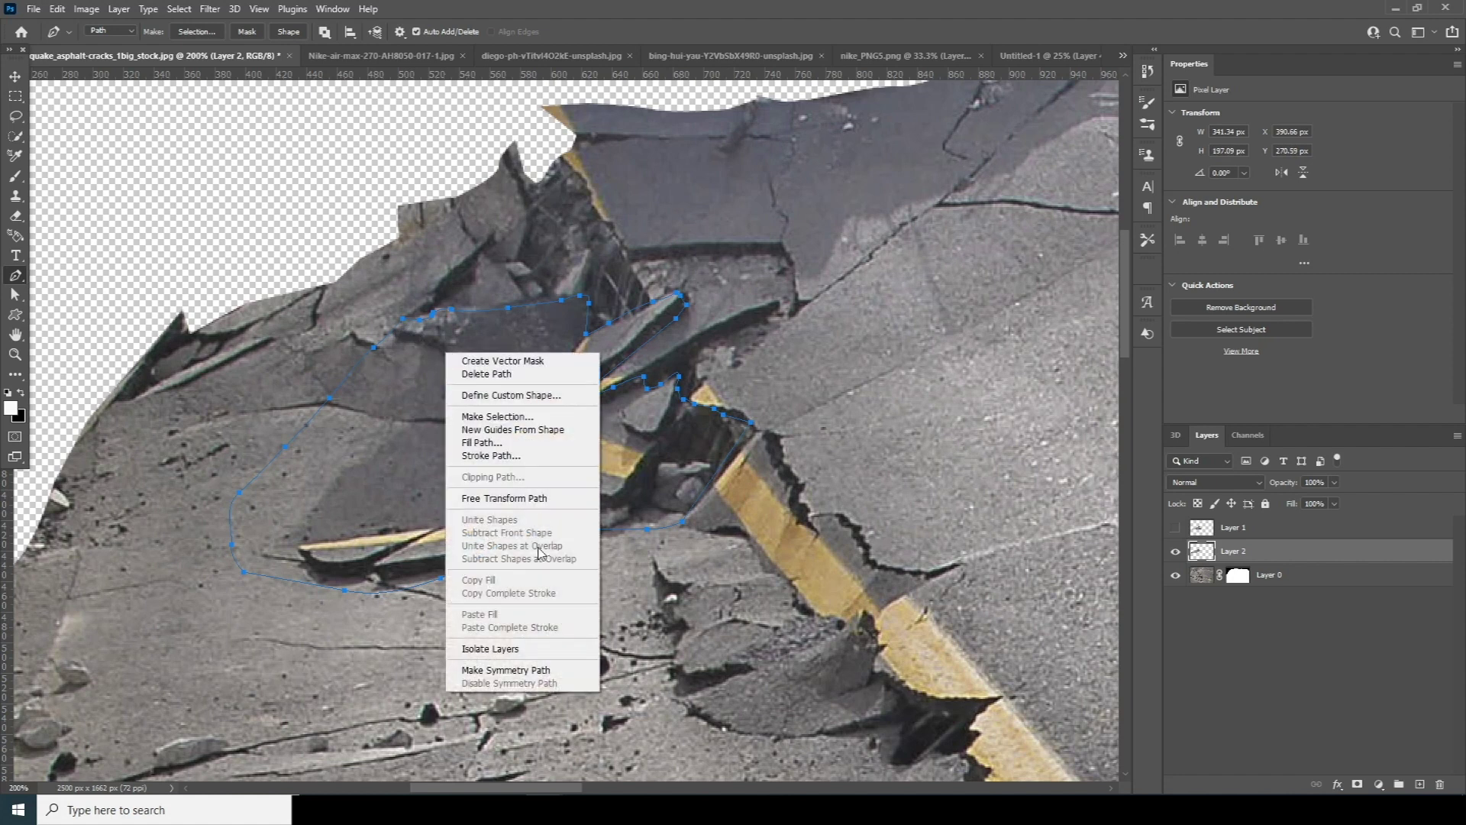
left_click(497, 416)
left_click(809, 213)
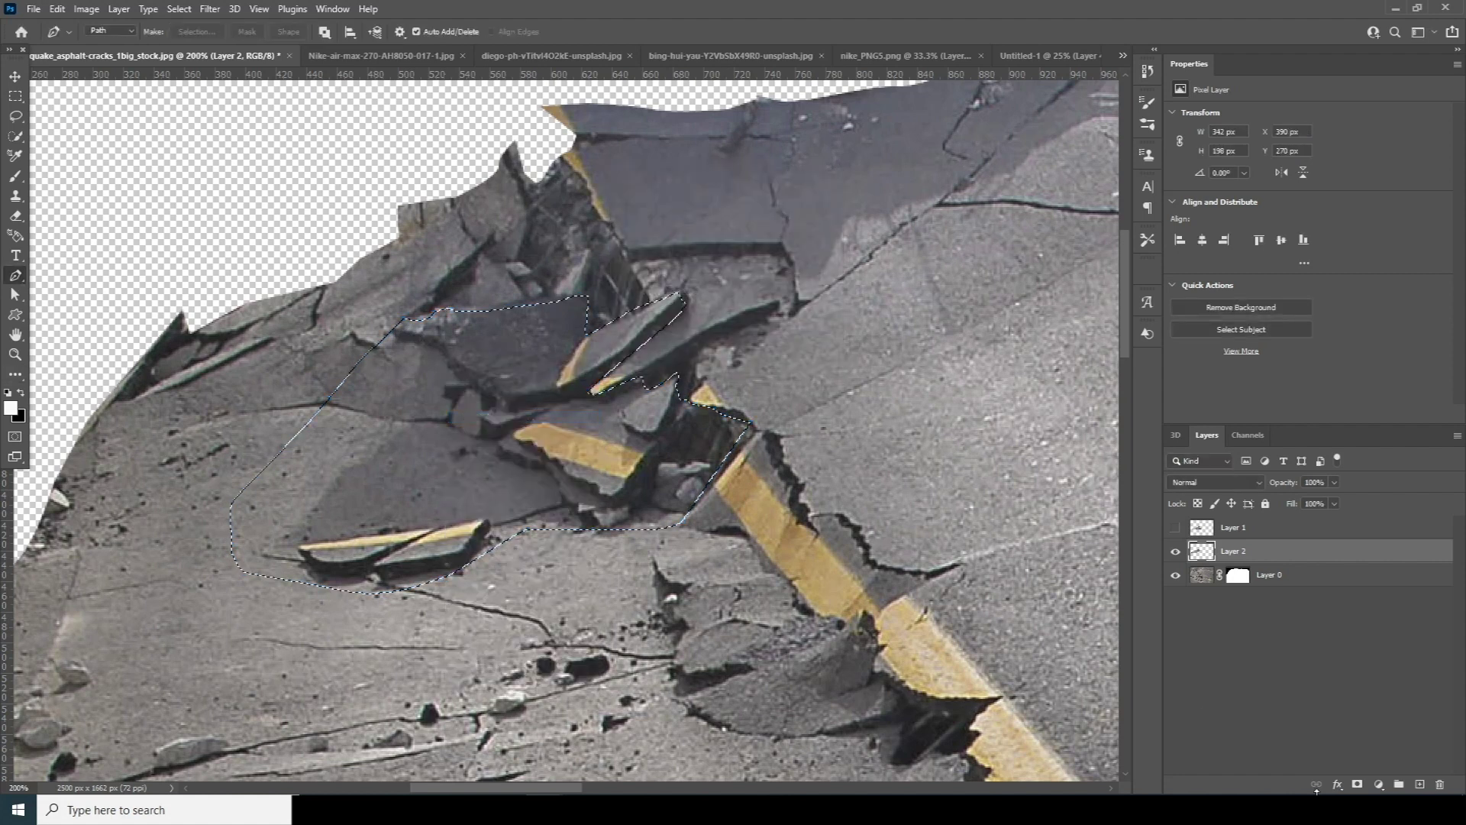
left_click(1208, 587)
key("ctrl+j")
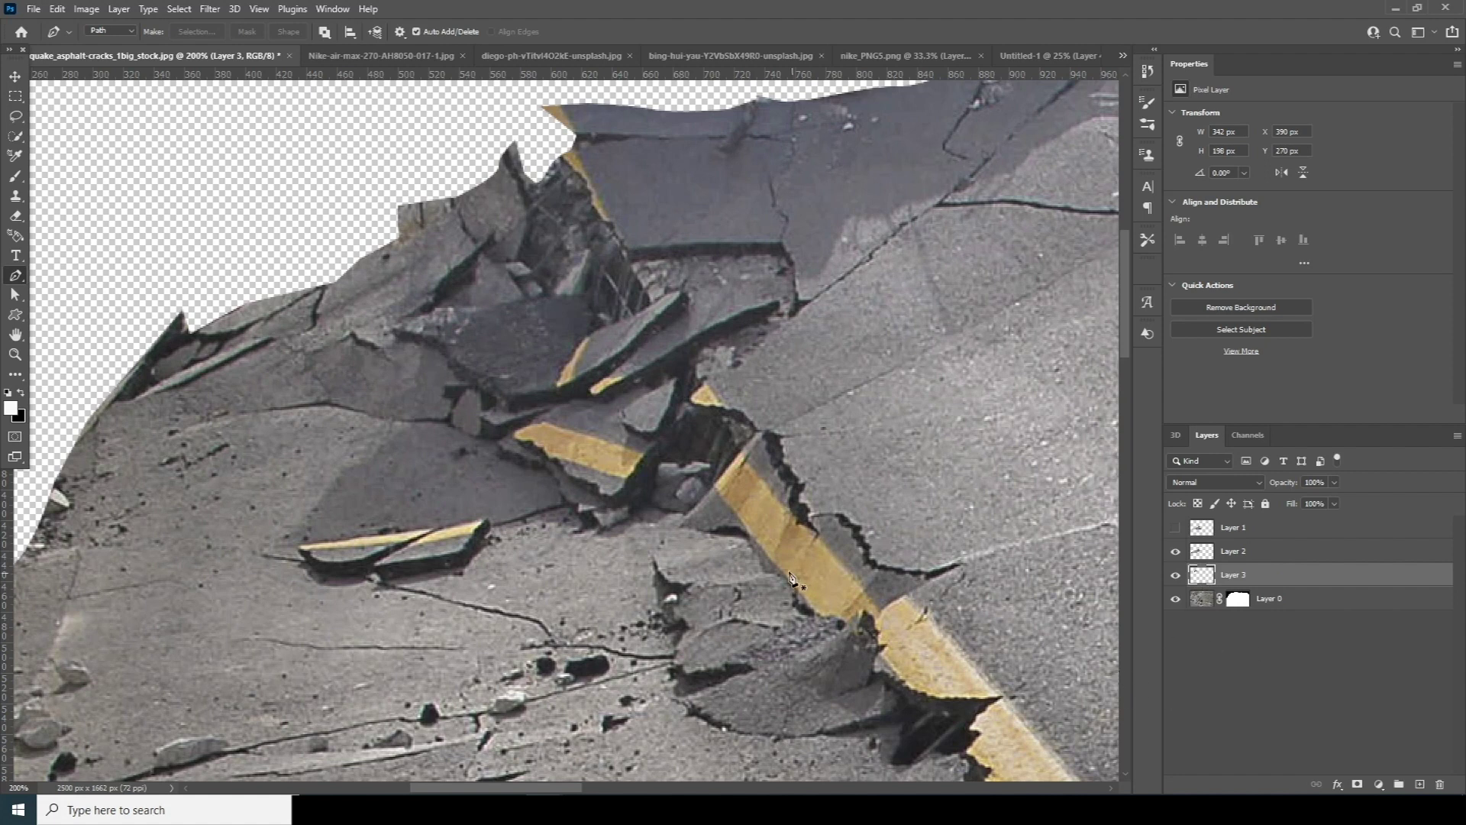
Bring the broken-slab debris layer from the asphalt-cracks image into the Untitled-1 composite.
key("v")
left_click_drag(623, 367, 744, 335)
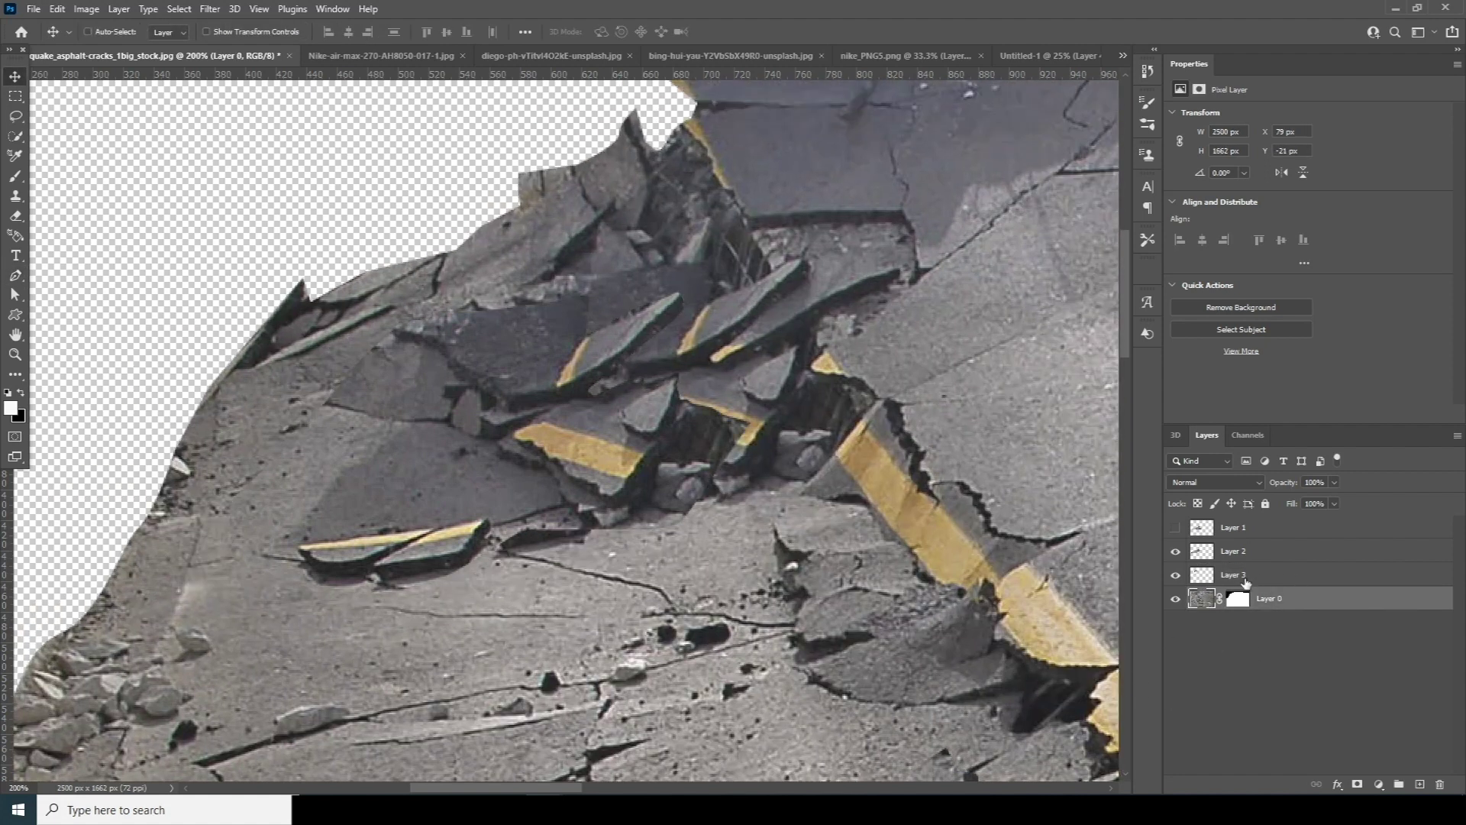
key("ctrl+z")
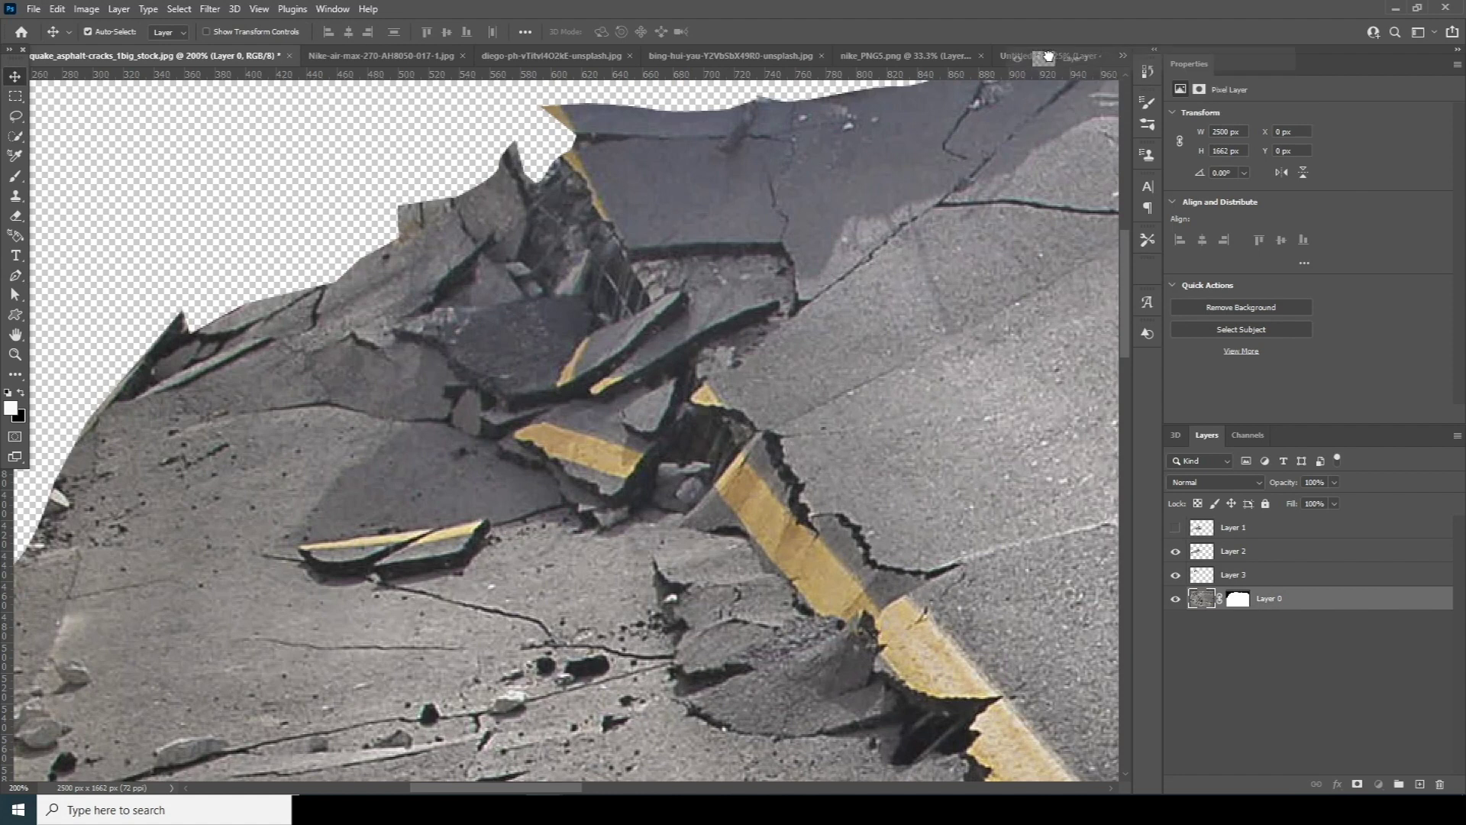
left_click(1049, 55)
left_click(448, 475)
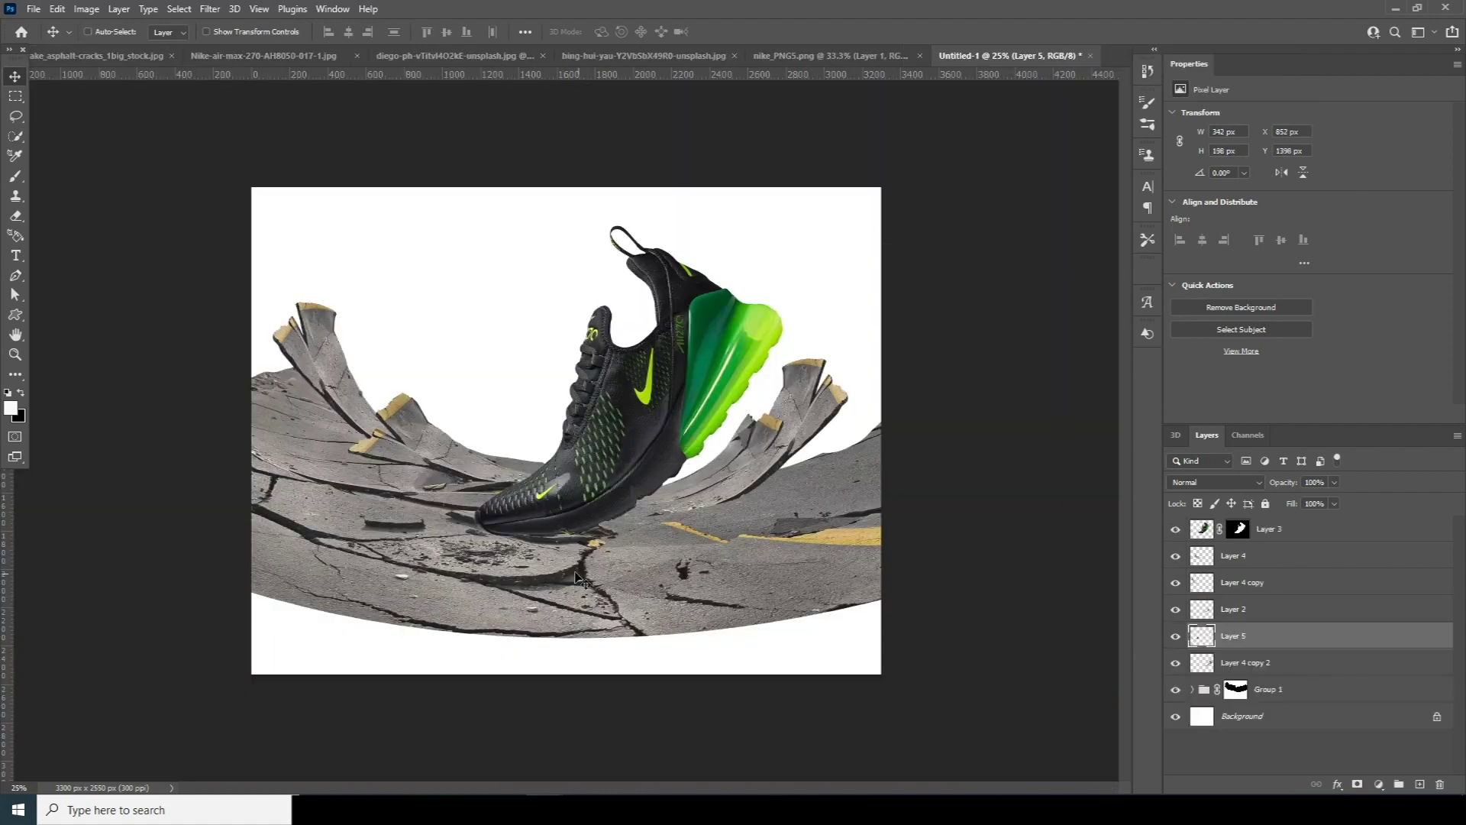
Enlarge the debris to about 751 × 435 px, stack it directly below the shoe layer and position it behind the toe.
key("ctrl+t")
left_click_drag(479, 492, 465, 462)
key("Return")
left_click_drag(1201, 636, 1195, 546)
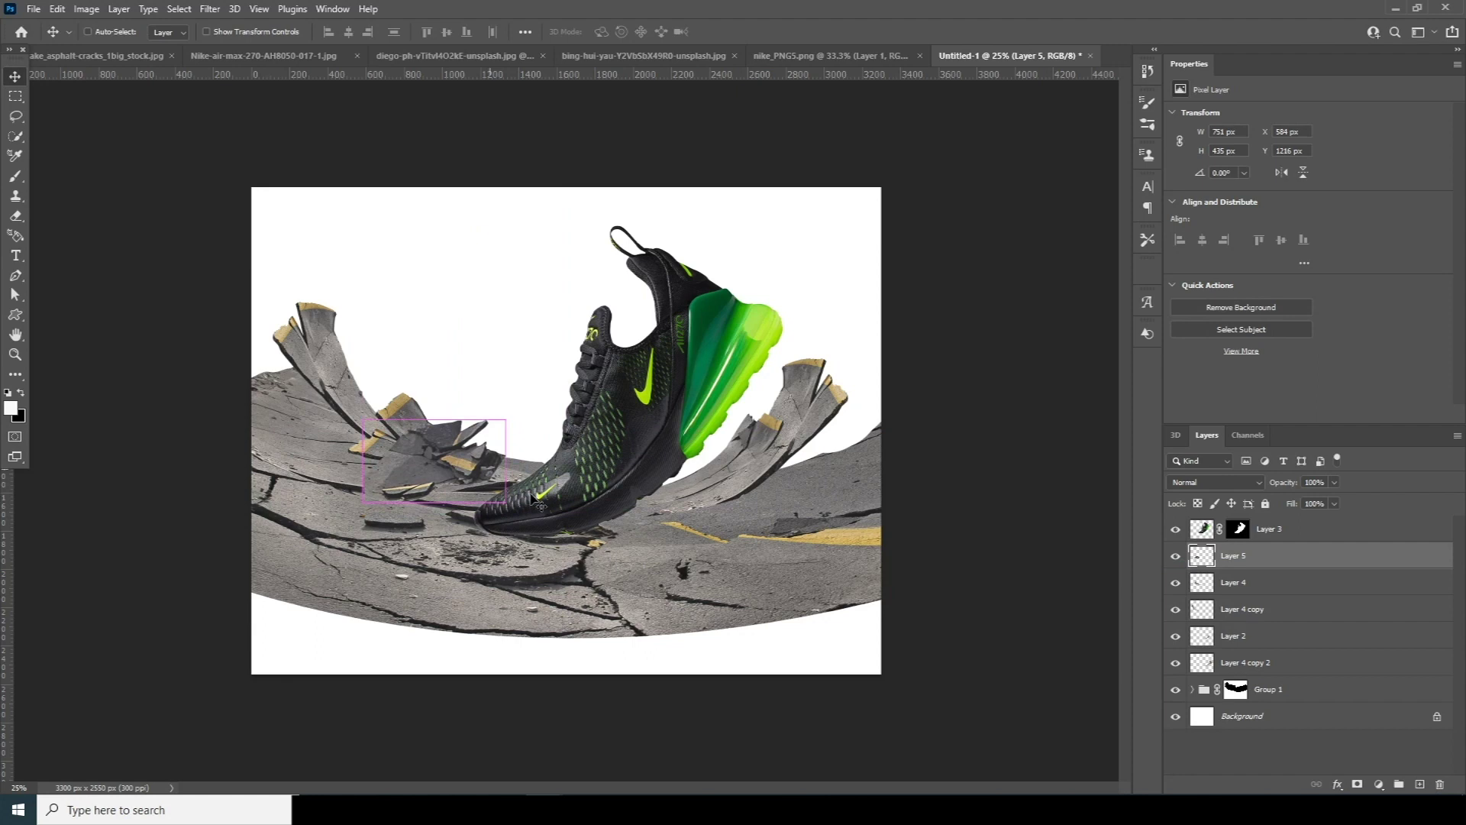
key("ctrl+t")
left_click_drag(484, 482, 539, 504)
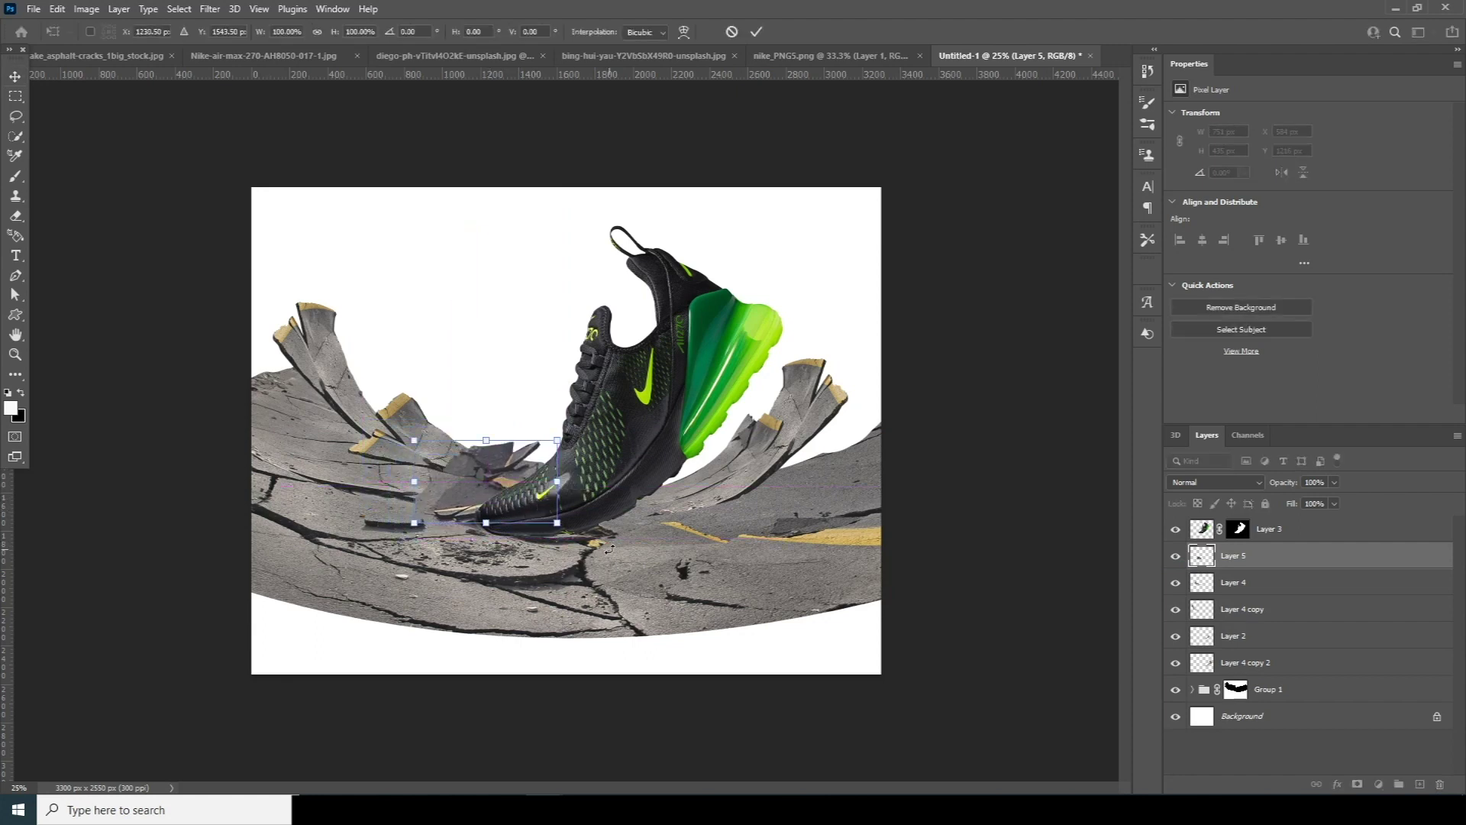
key("Return")
Add a layer mask to the debris and blend its edges into the road with a soft brush, painting black and restoring parts with white.
left_click(1357, 784)
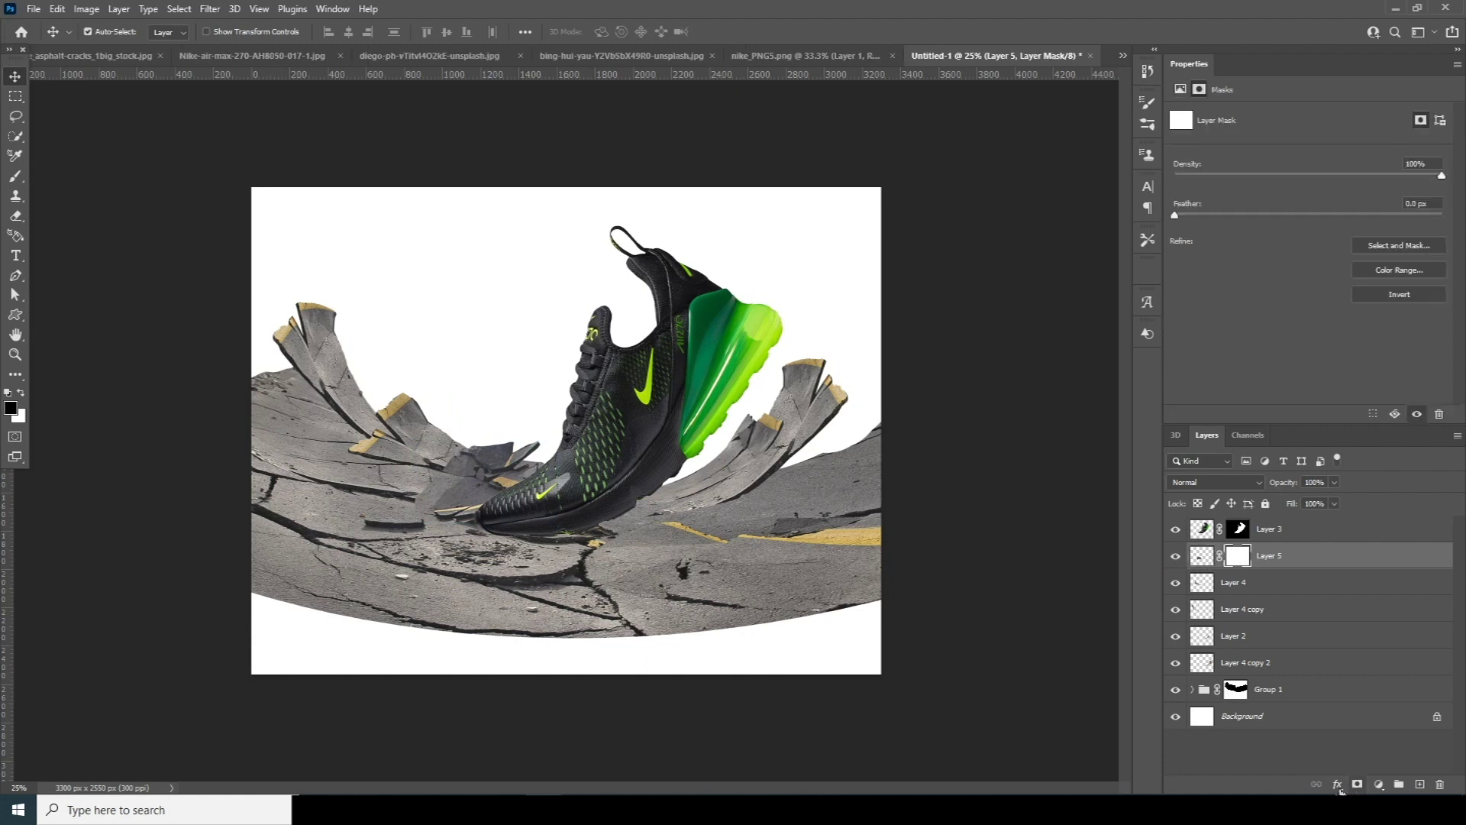
key("b")
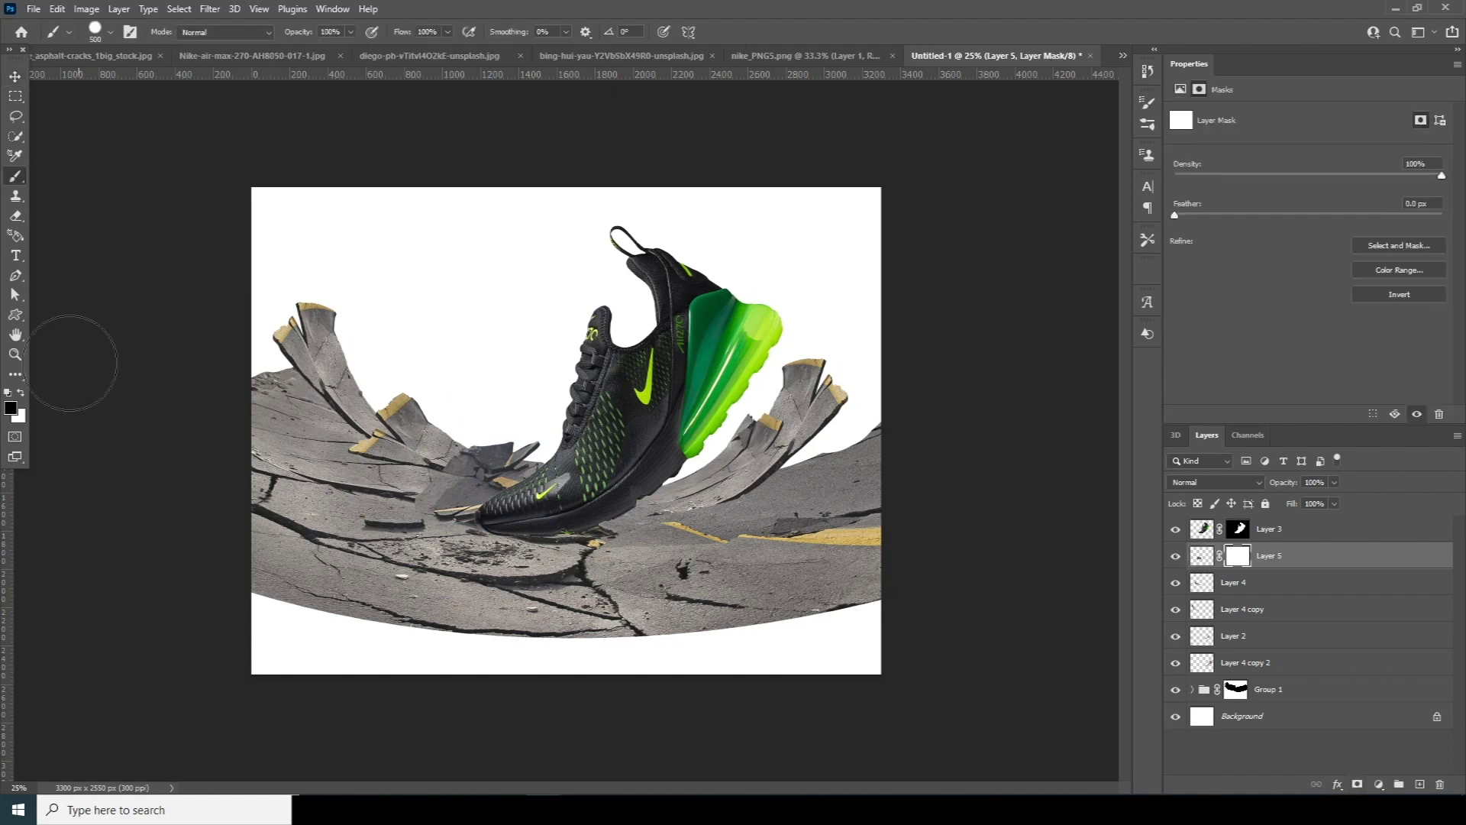
key("bracketleft")
key("bracketleft")
key("bracketleft")
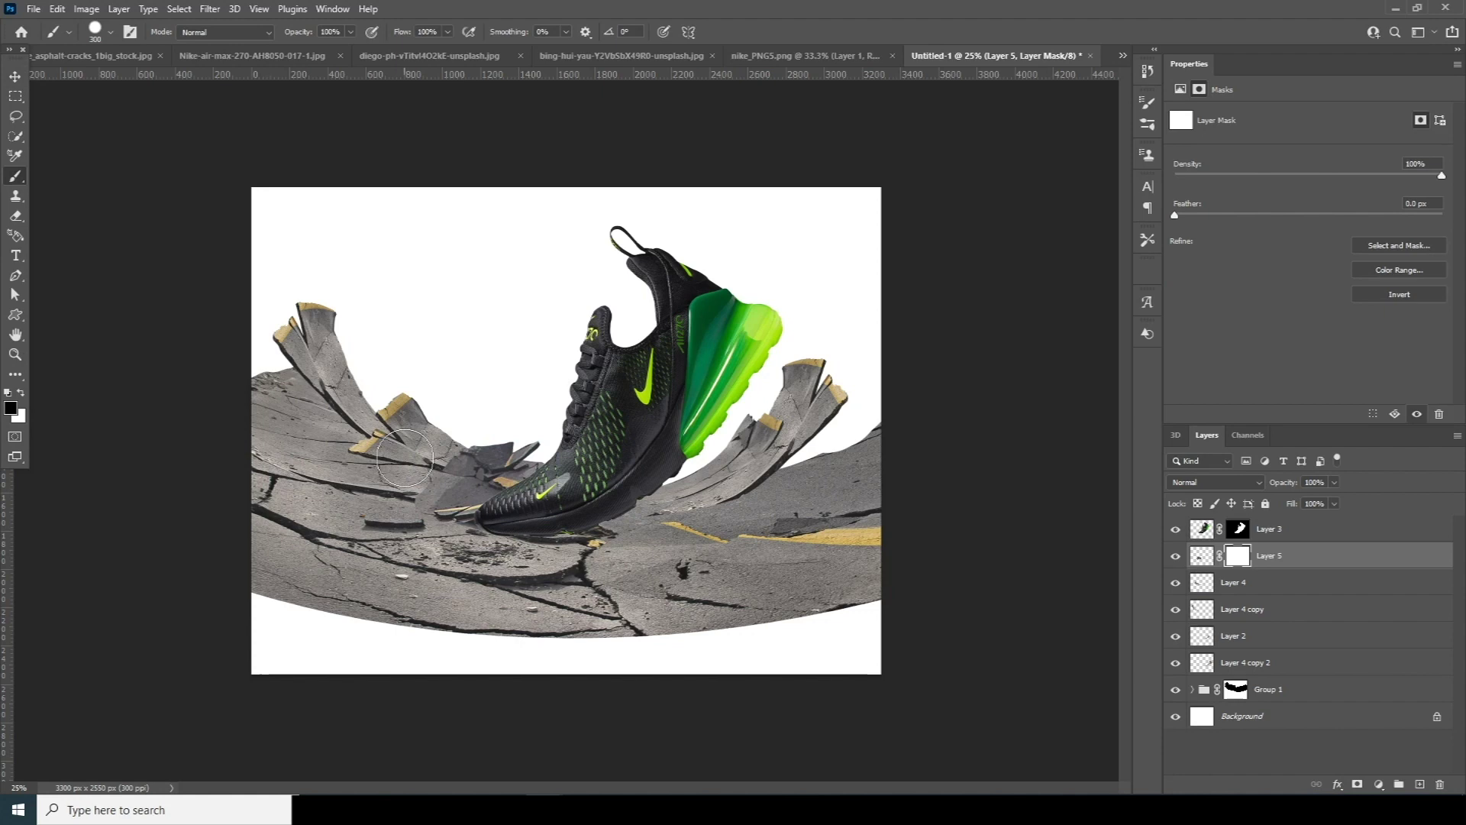
key("ctrl+z")
left_click(108, 35)
double_click(137, 226)
mouse_move(426, 428)
left_mouse_down()
mouse_move(449, 472)
mouse_move(457, 459)
mouse_move(421, 502)
mouse_move(468, 476)
mouse_move(453, 462)
mouse_move(463, 482)
mouse_move(430, 492)
left_mouse_up()
left_click(20, 392)
mouse_move(498, 462)
left_mouse_down()
mouse_move(458, 443)
mouse_move(514, 479)
mouse_move(468, 447)
mouse_move(478, 460)
mouse_move(443, 449)
mouse_move(516, 493)
left_mouse_up()
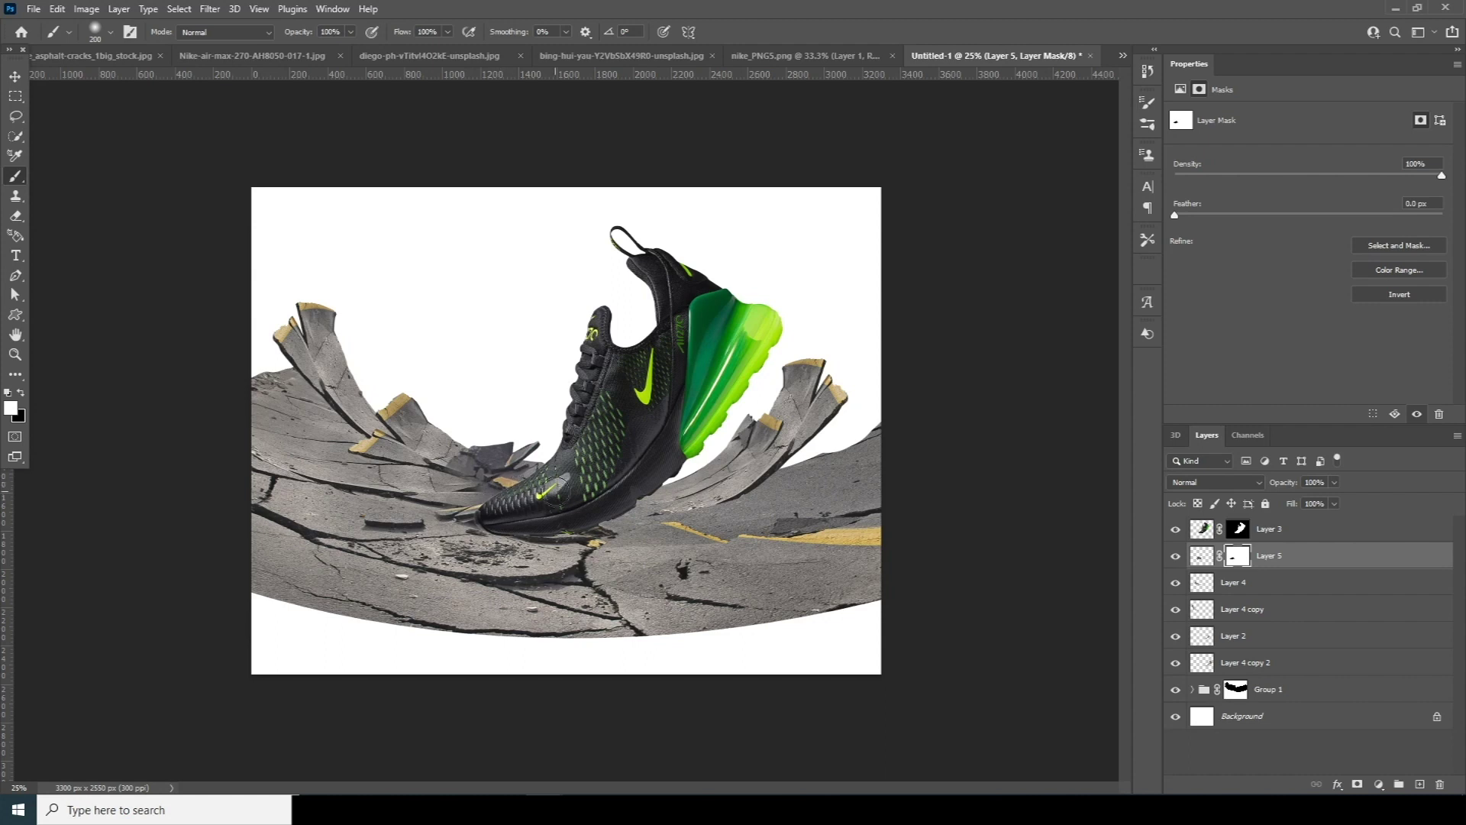
Duplicate the masked debris layer and move the copy onto the road beneath the heel.
left_click(1201, 558)
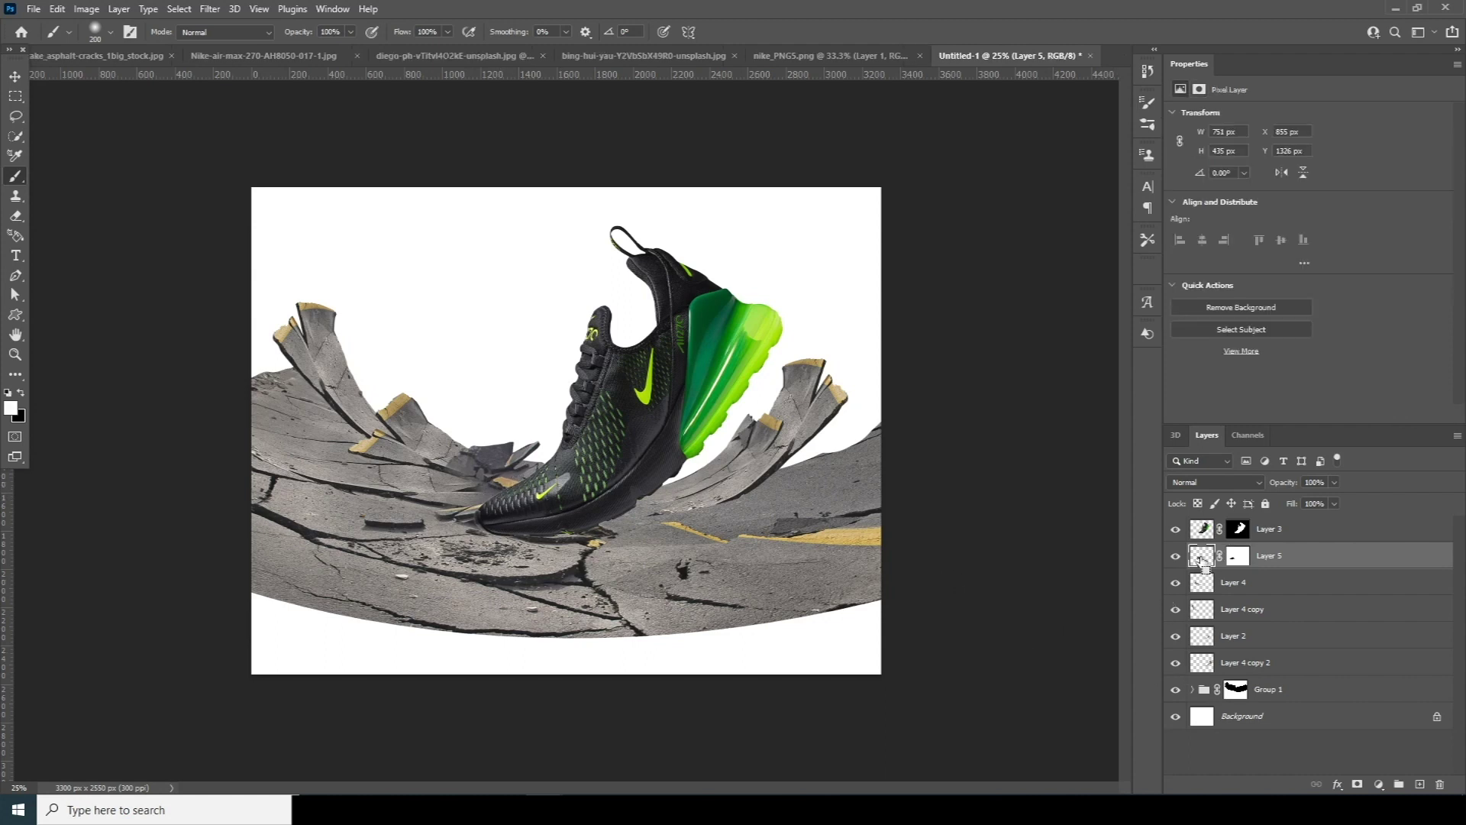
key("ctrl+j")
key("ctrl+t")
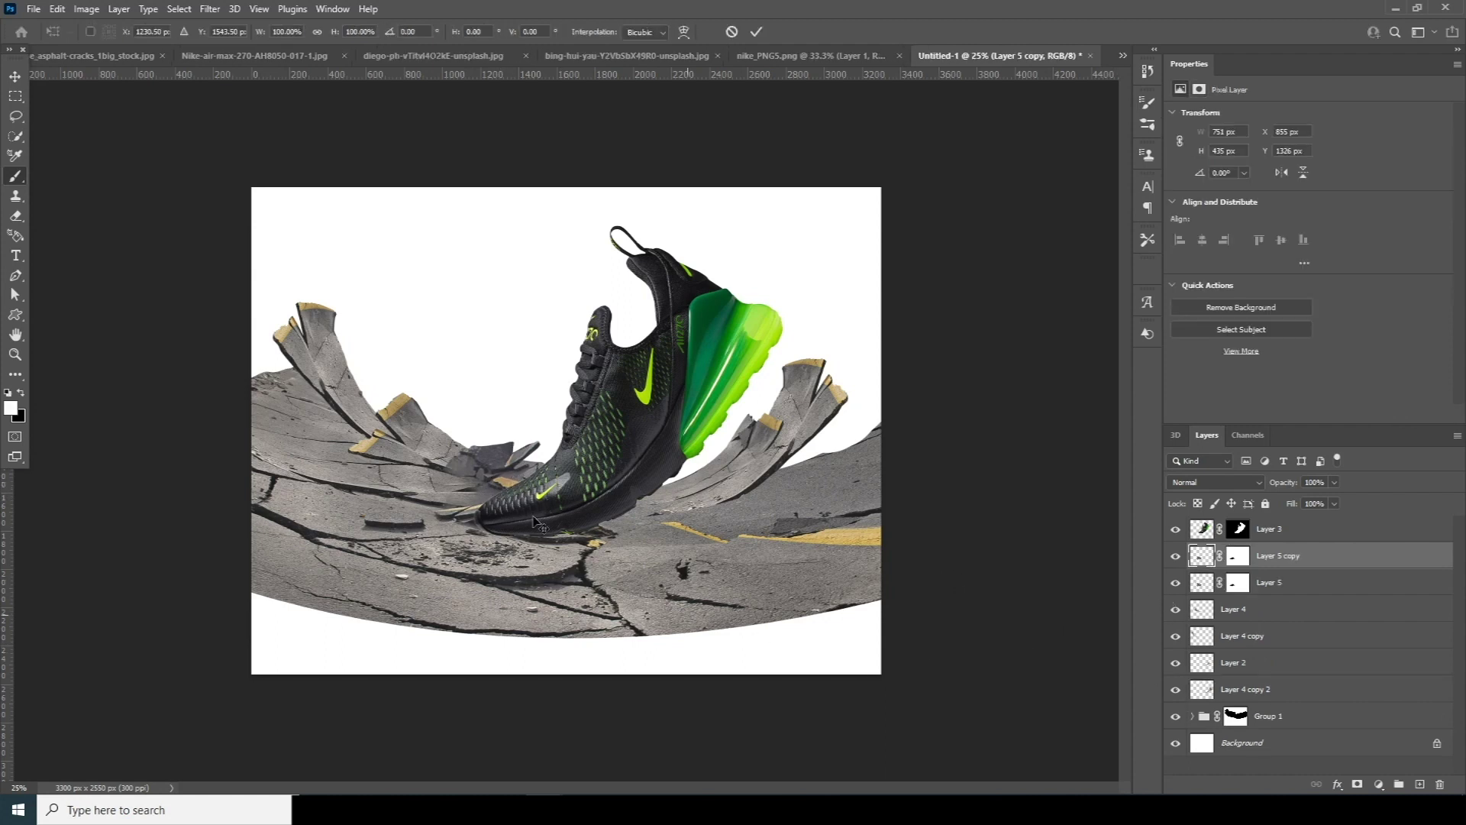
left_click_drag(525, 483, 706, 495)
Rotate the debris copy to about -2.69° and position it on the road beneath the shoe's heel.
right_click(733, 516)
left_click(786, 484)
mouse_move(766, 440)
left_mouse_down()
mouse_move(761, 526)
mouse_move(619, 541)
mouse_move(756, 458)
mouse_move(760, 435)
left_mouse_up()
right_click(685, 506)
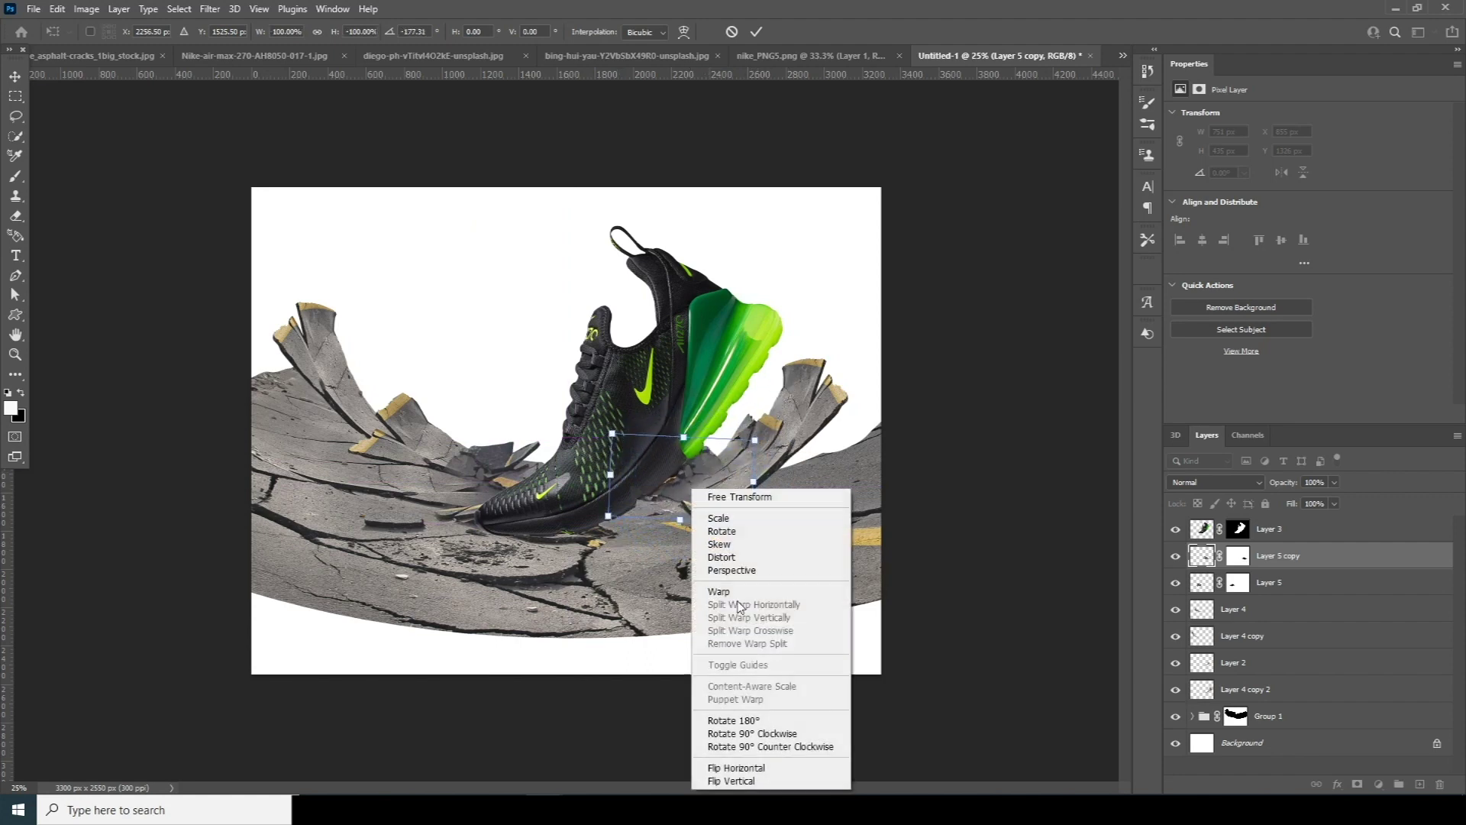
left_click(756, 778)
mouse_move(689, 502)
left_mouse_down()
mouse_move(650, 492)
mouse_move(696, 506)
left_mouse_up()
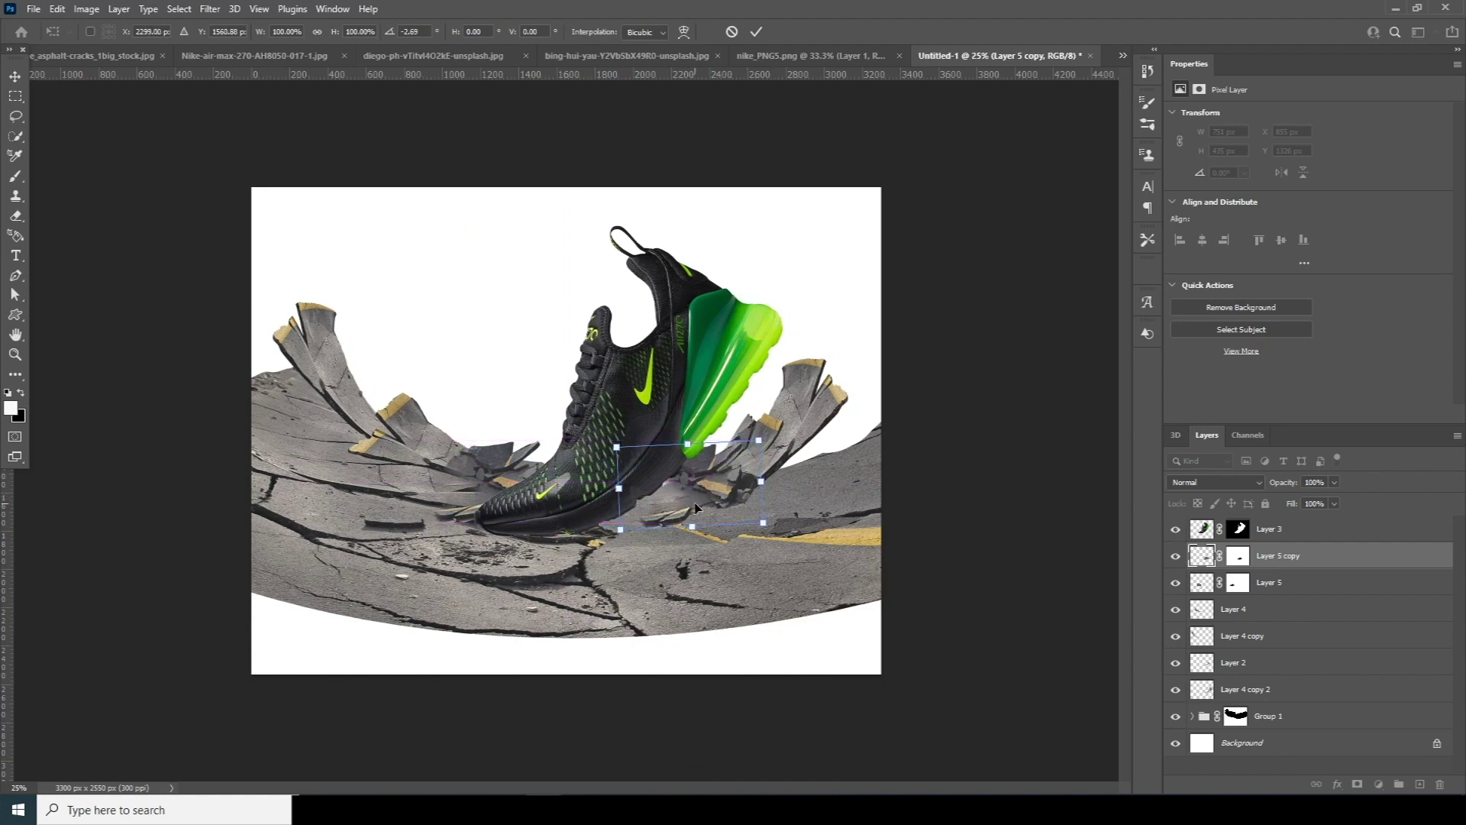
key("Return")
Paint black on the debris copy's layer mask to blend its edges into the road under the heel.
key("b")
left_click(1237, 558)
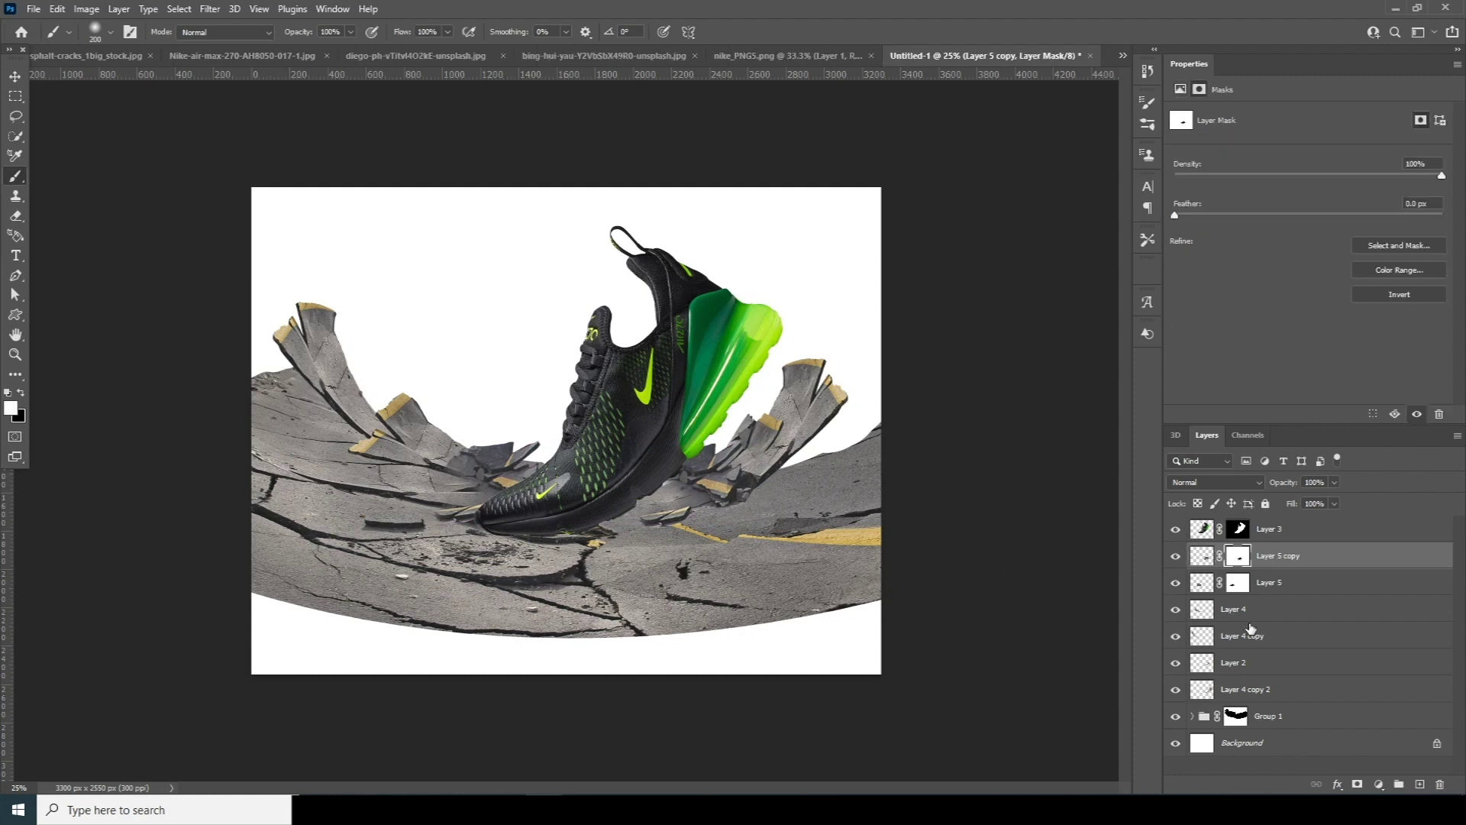
left_click(22, 393)
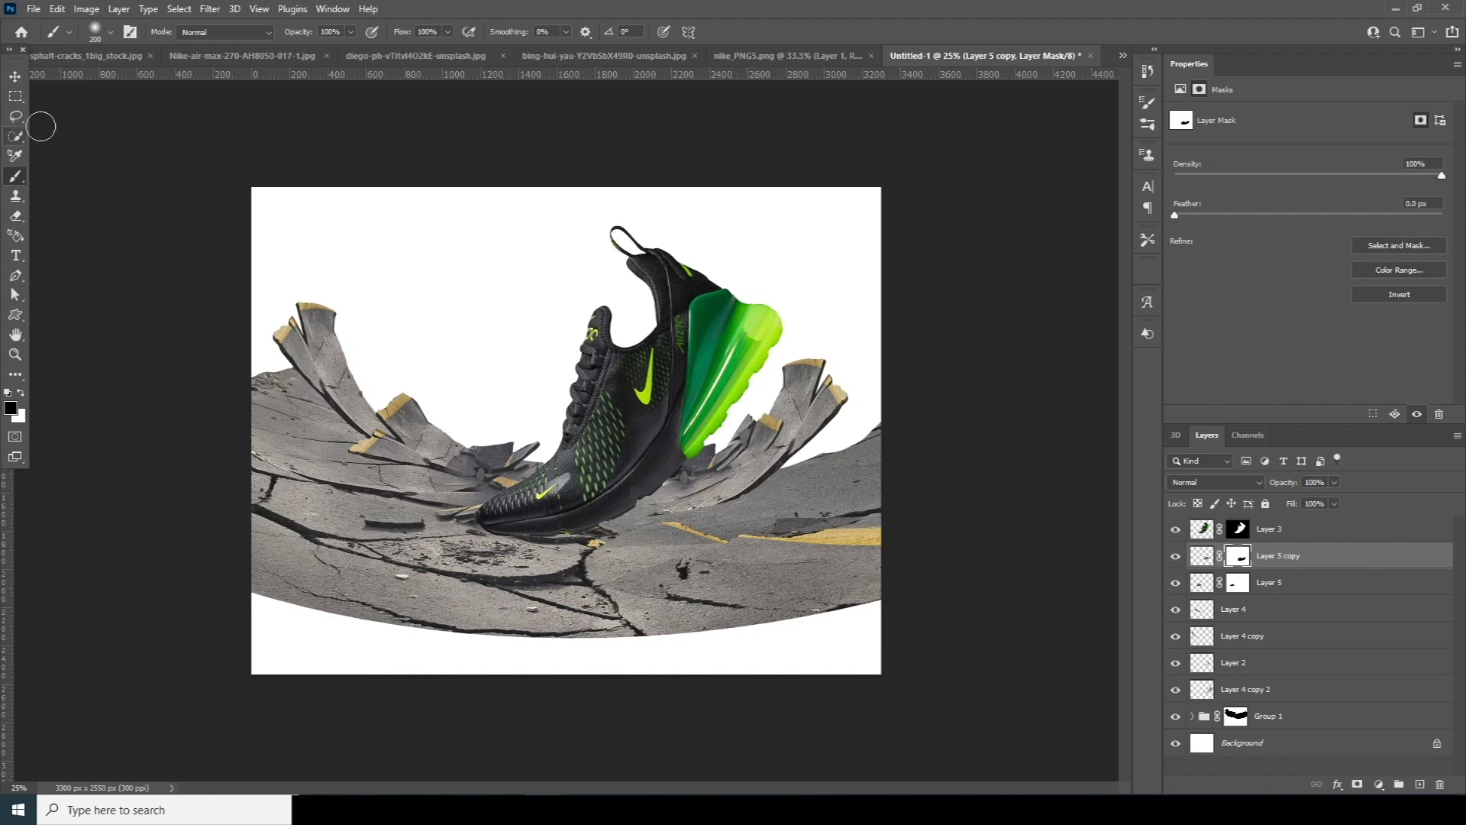
Stack the debris copy below Layer 5, enlarge it to about 790 px tall and fit it beneath the heel.
left_click(16, 77)
mouse_move(1205, 563)
left_mouse_down()
mouse_move(1210, 672)
mouse_move(1205, 578)
left_mouse_up()
key("ctrl+t")
left_click_drag(762, 529, 802, 544)
left_click_drag(735, 467, 730, 505)
left_click_drag(863, 523, 865, 501)
key("Return")
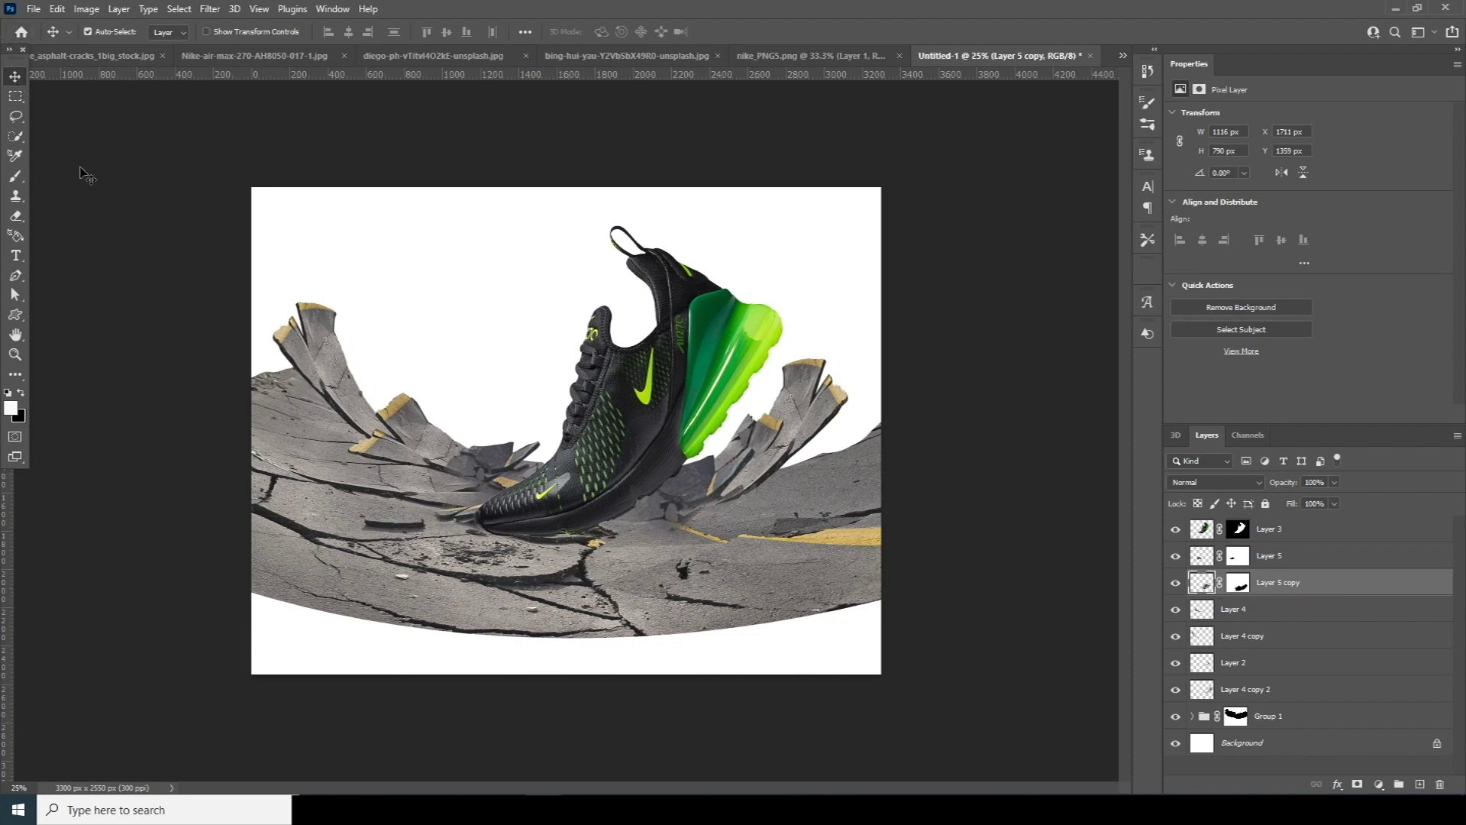
Duplicate the tall curled slab (Layer 4 copy) and stack the duplicate above the shoe layer.
left_click(411, 432)
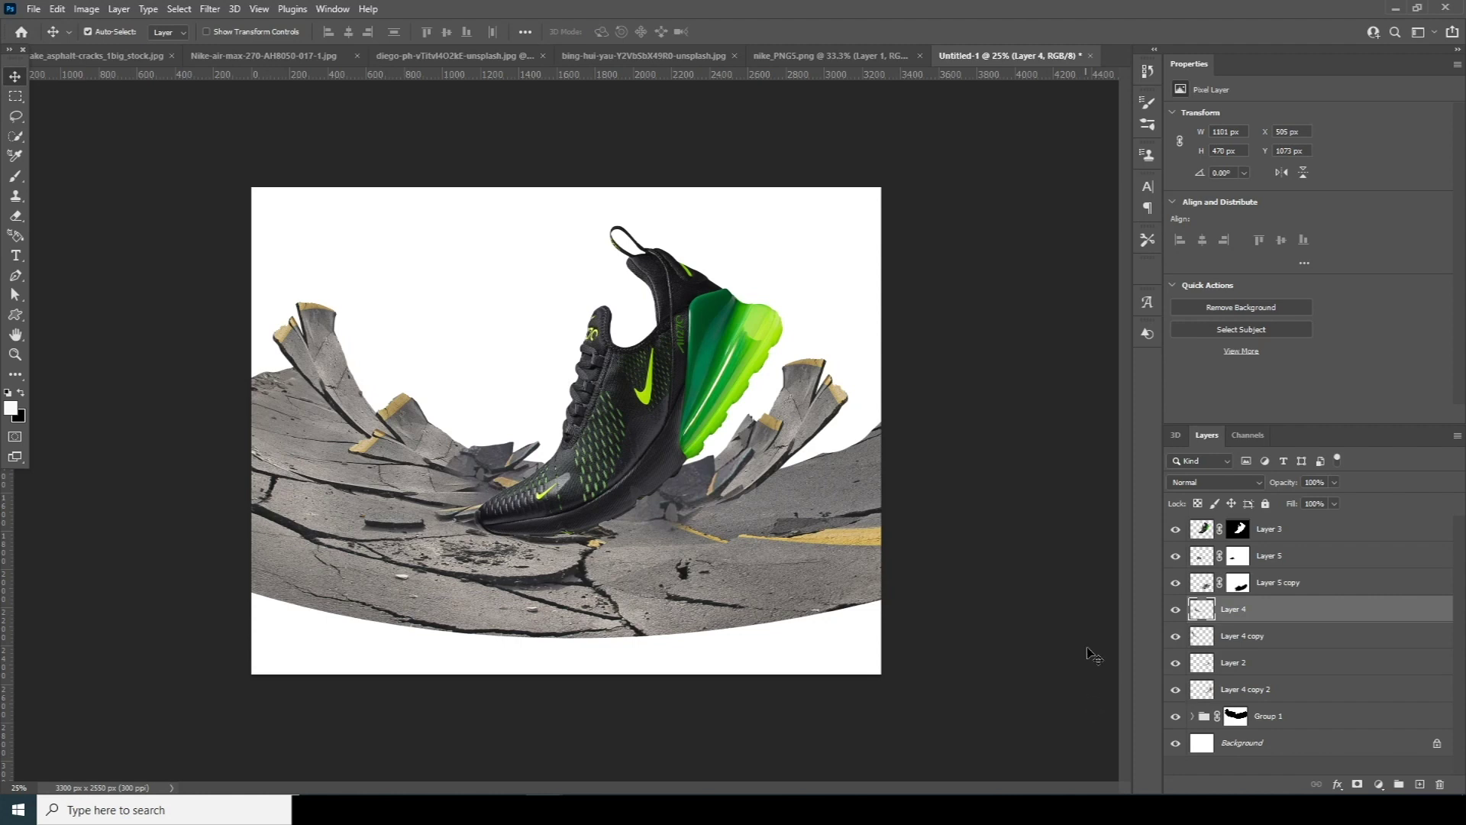
left_click(1176, 609)
left_click(1176, 610)
left_click(1176, 636)
left_click(1176, 636)
left_click(1205, 636)
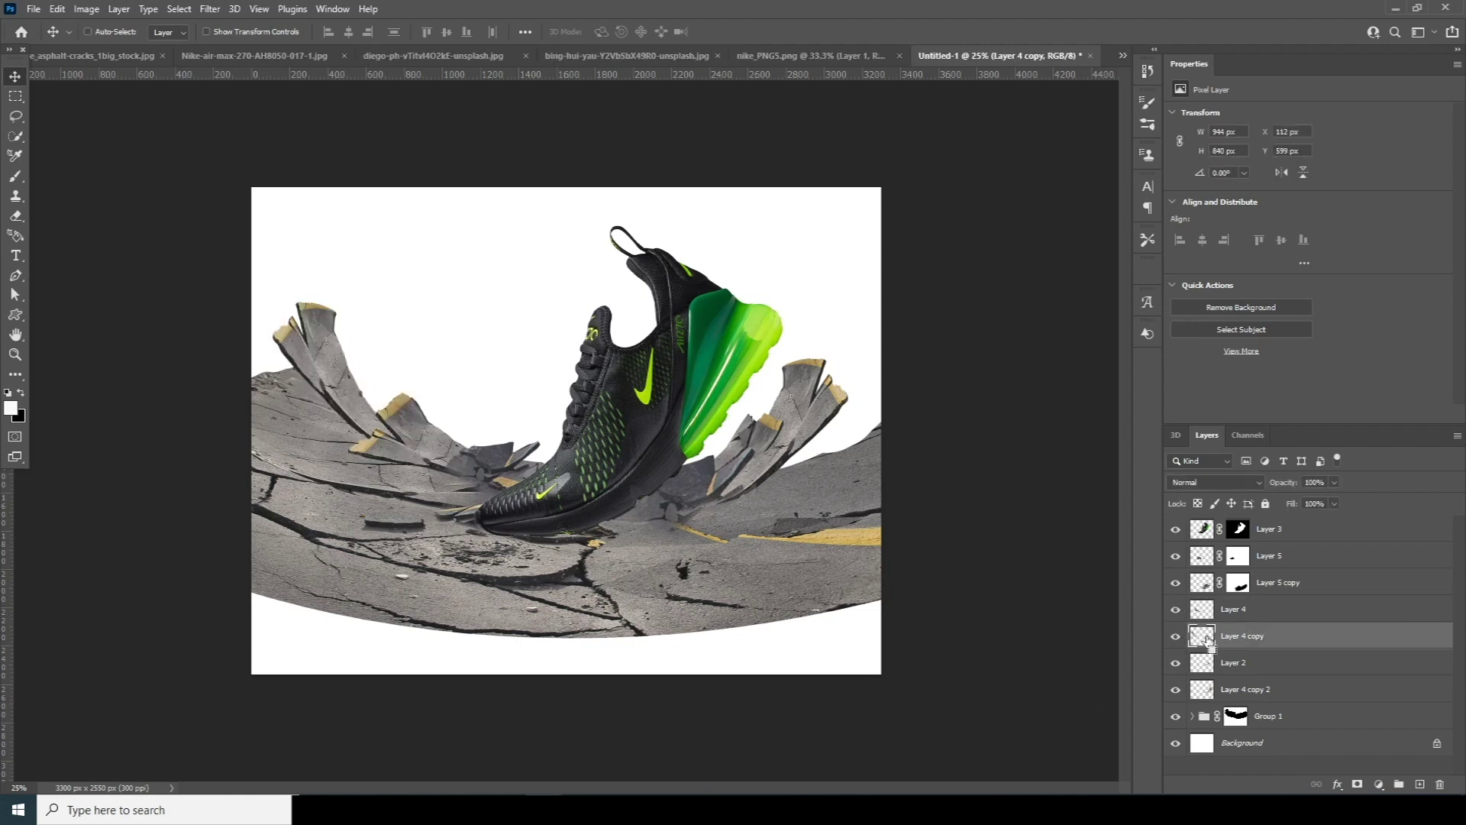
key("ctrl+j")
key("ctrl+t")
key("Return")
left_click_drag(1205, 640, 1214, 527)
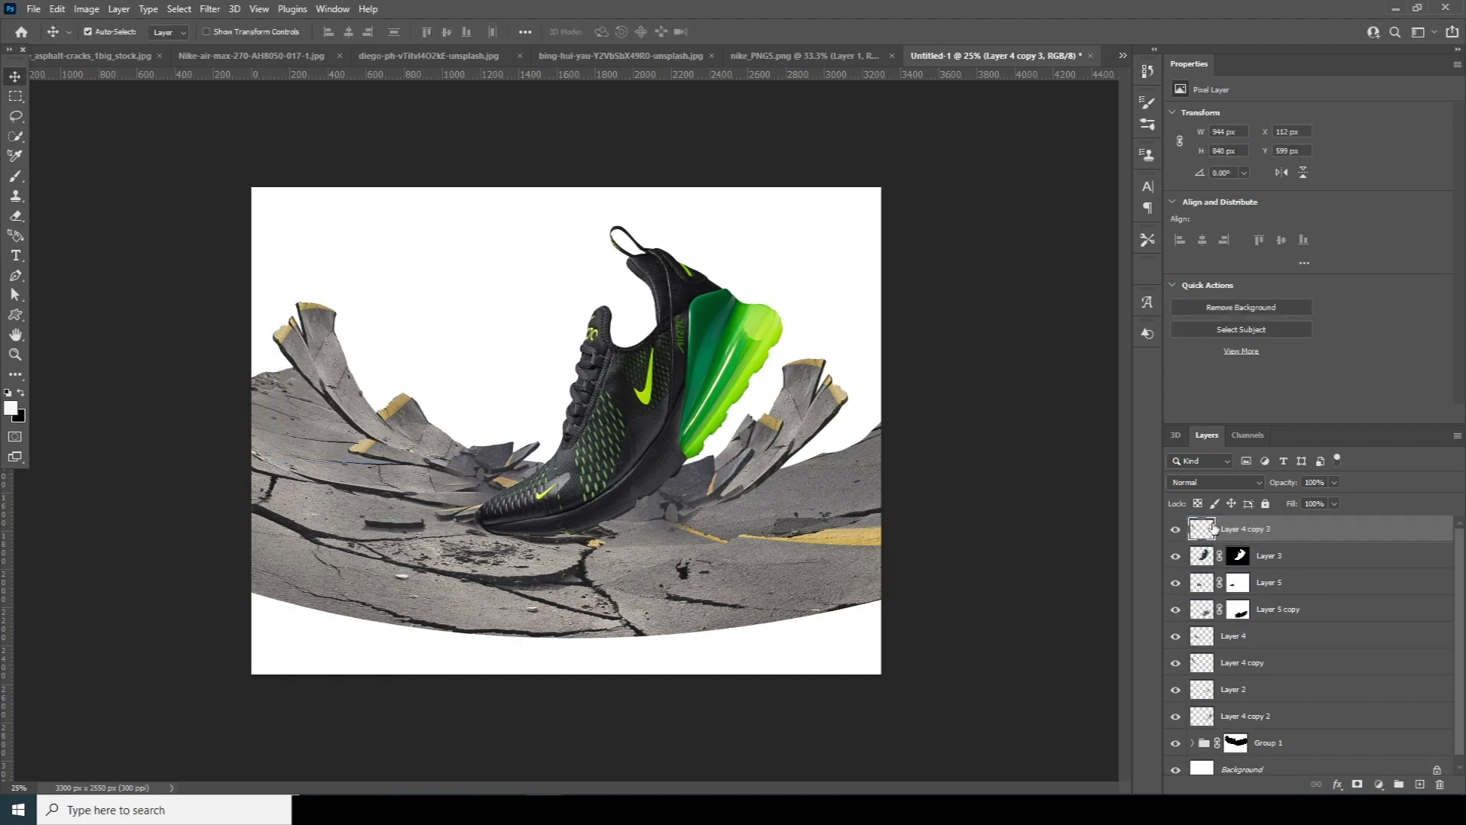
Scale the slab duplicate to about 52%, rotate it about -21° and place it in front of the shoe's toe.
key("ctrl+t")
left_click_drag(336, 388, 480, 498)
left_click_drag(598, 412, 555, 453)
left_click_drag(596, 557, 610, 537)
left_click_drag(507, 505, 504, 534)
left_click_drag(597, 566, 606, 546)
mouse_move(487, 527)
left_mouse_down()
mouse_move(454, 531)
mouse_move(478, 534)
left_mouse_up()
left_click_drag(556, 456, 564, 464)
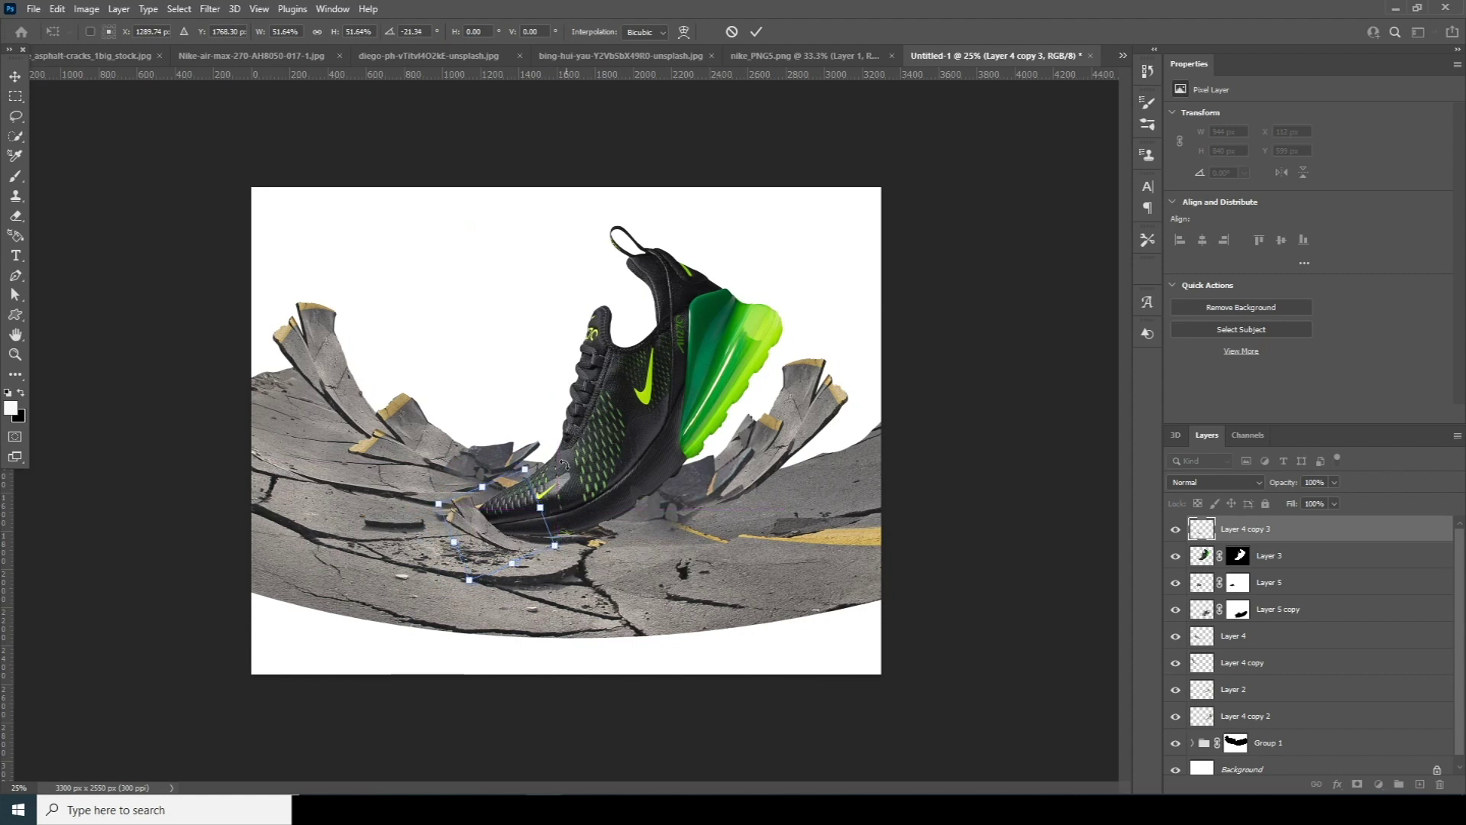
left_click_drag(486, 538, 455, 532)
key("Return")
Duplicate the small toe slab and position the copy beside it, overlapping the front of the sole.
key("ctrl+j")
key("ctrl+t")
left_click_drag(541, 481, 538, 474)
key("Return")
key("e")
key("x")
key("ctrl+z")
key("ctrl+t")
mouse_move(501, 525)
left_mouse_down()
mouse_move(487, 510)
mouse_move(494, 527)
left_mouse_up()
key("Return")
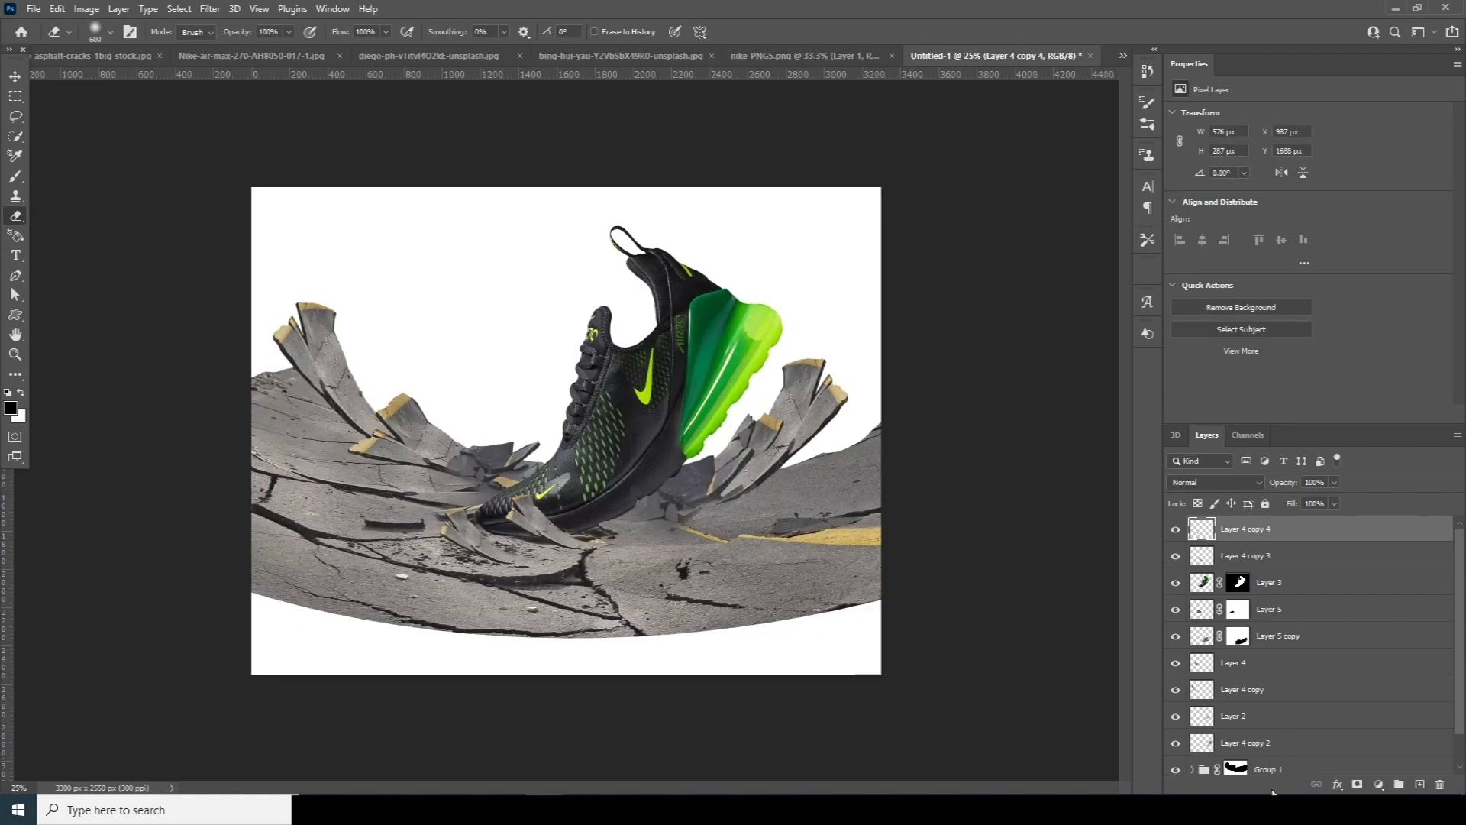
Add a new layer below the shoe and shape a 200 px Soft Round brush into a flat ellipse at a -2° angle.
left_click(1210, 609)
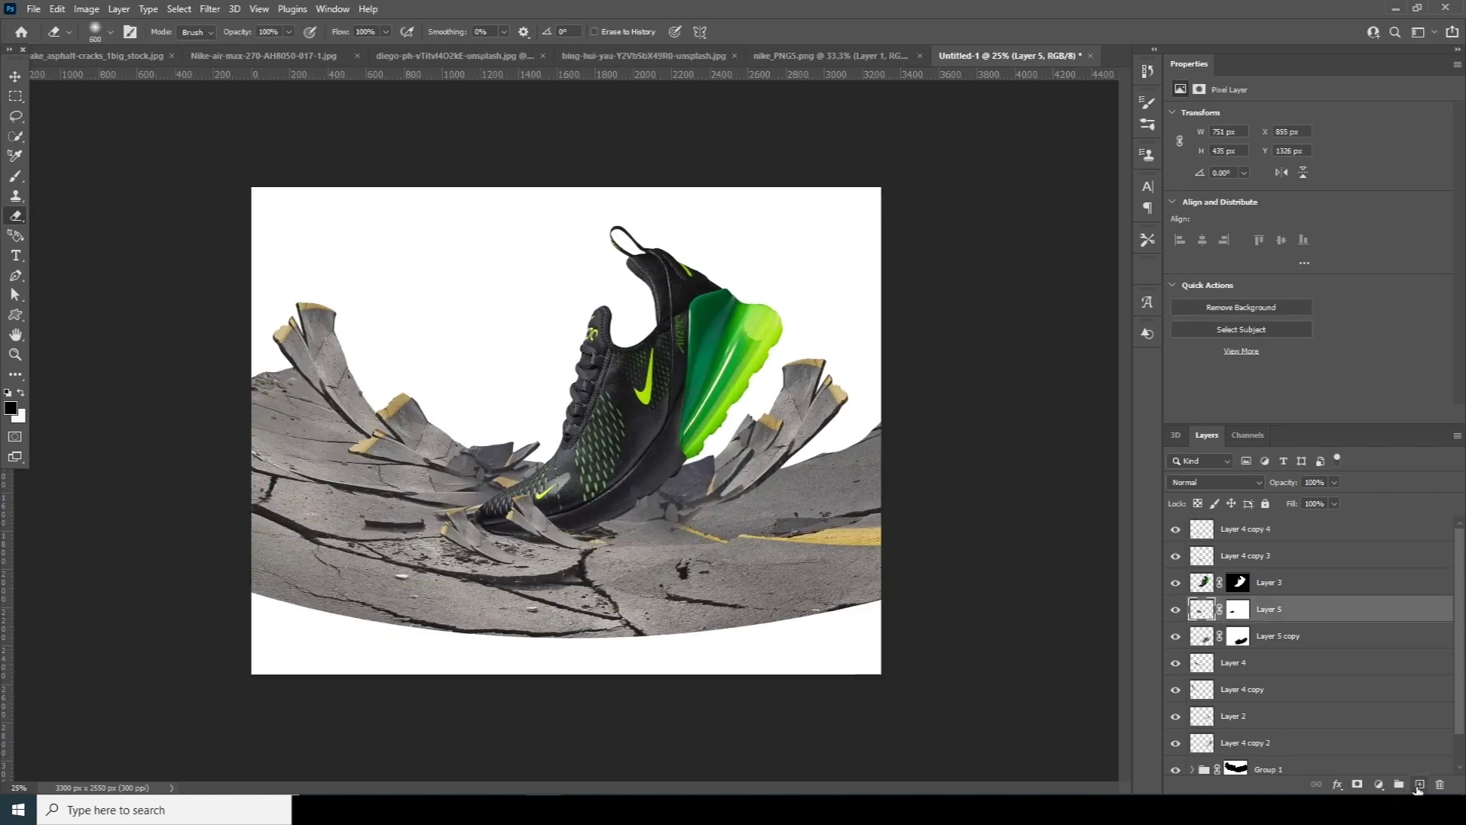
left_click(1418, 785)
key("b")
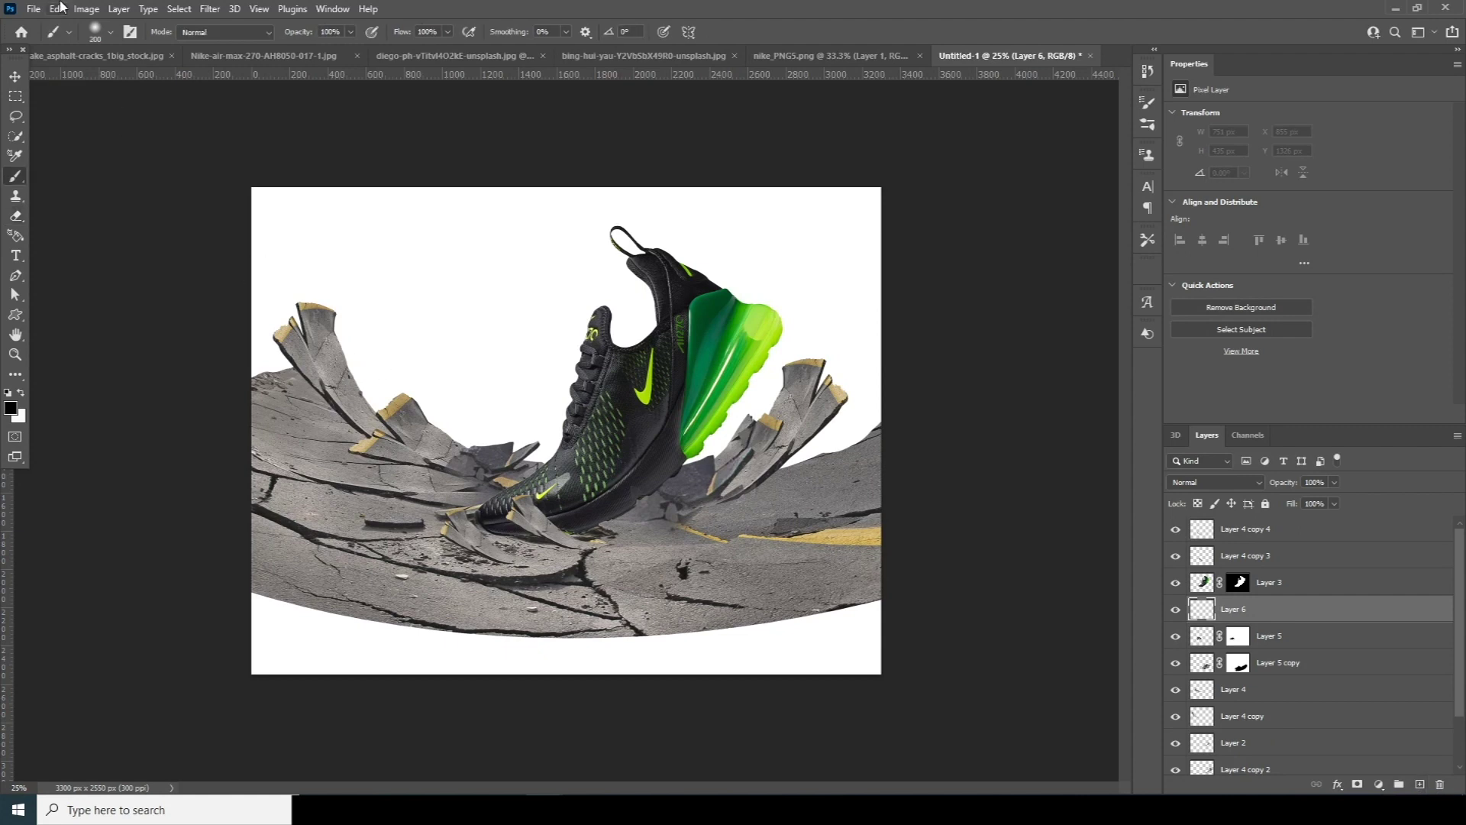
left_click(110, 33)
left_click(103, 230)
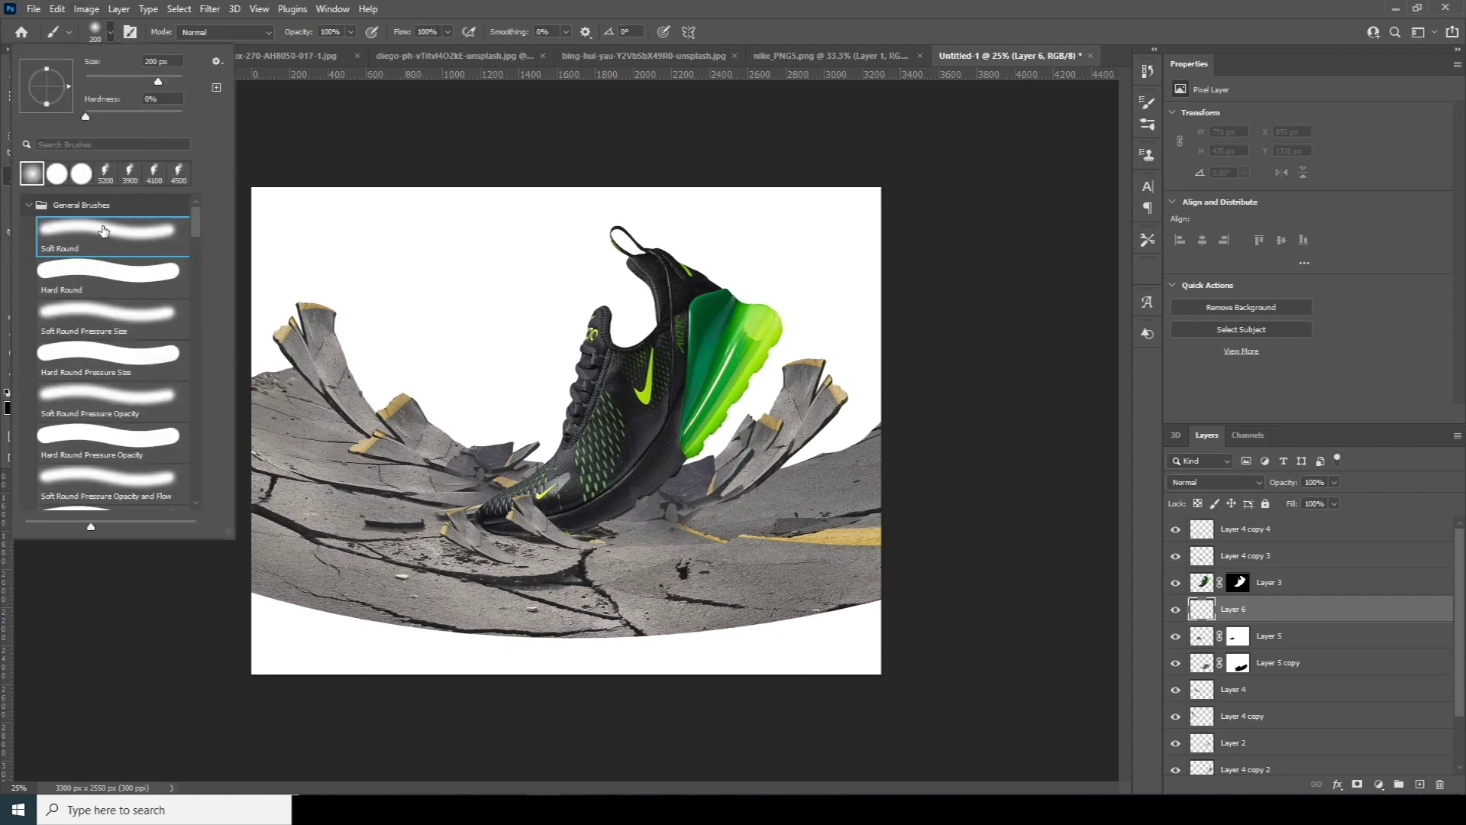
mouse_move(48, 69)
left_mouse_down()
mouse_move(65, 88)
mouse_move(44, 105)
mouse_move(70, 87)
left_mouse_up()
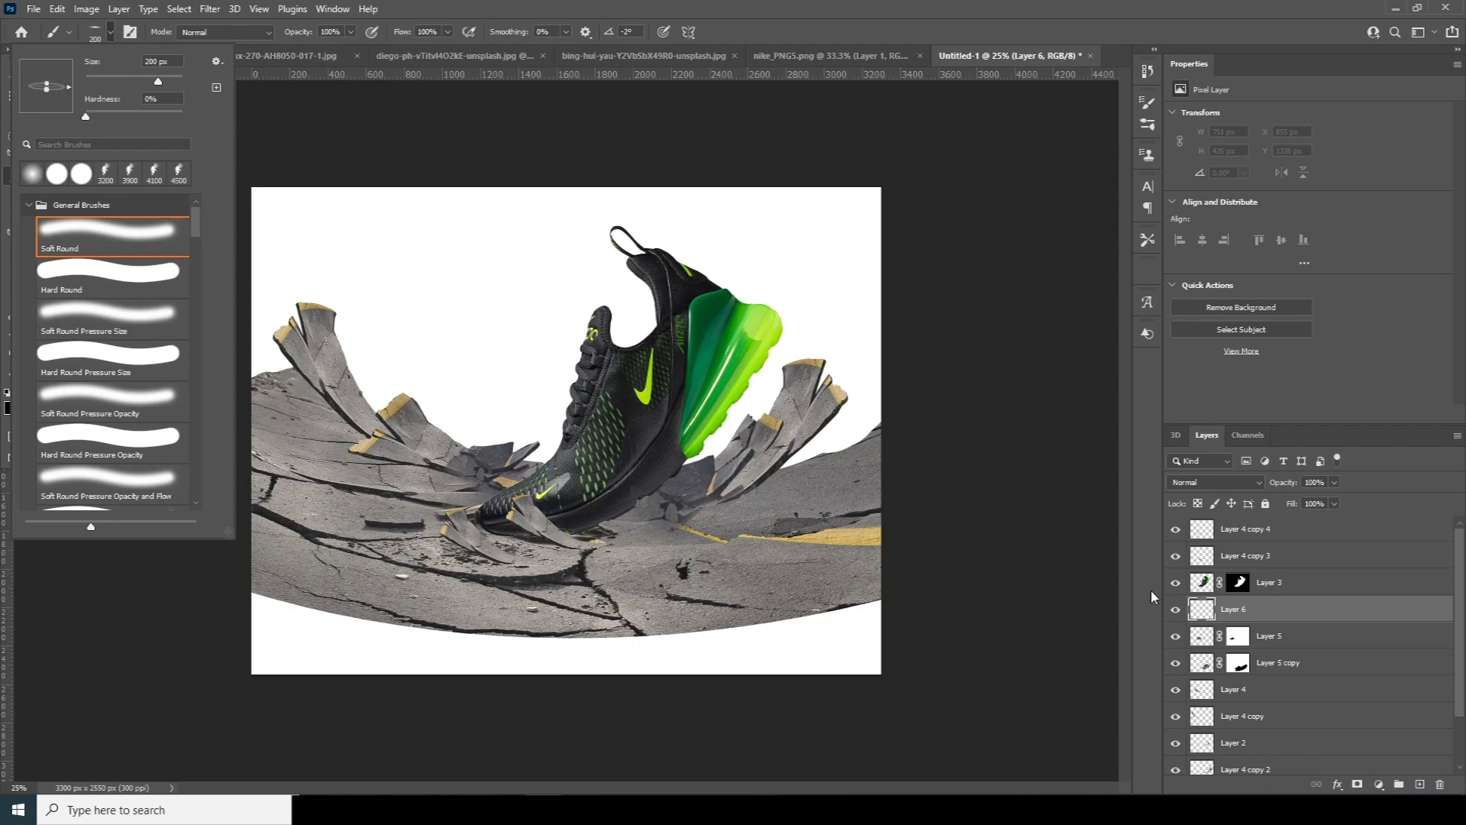
Try a black shadow stroke beneath the sole, lower the brush opacity to 8% and delete the shadow layer.
left_click(1205, 611)
left_click_drag(623, 542, 534, 546)
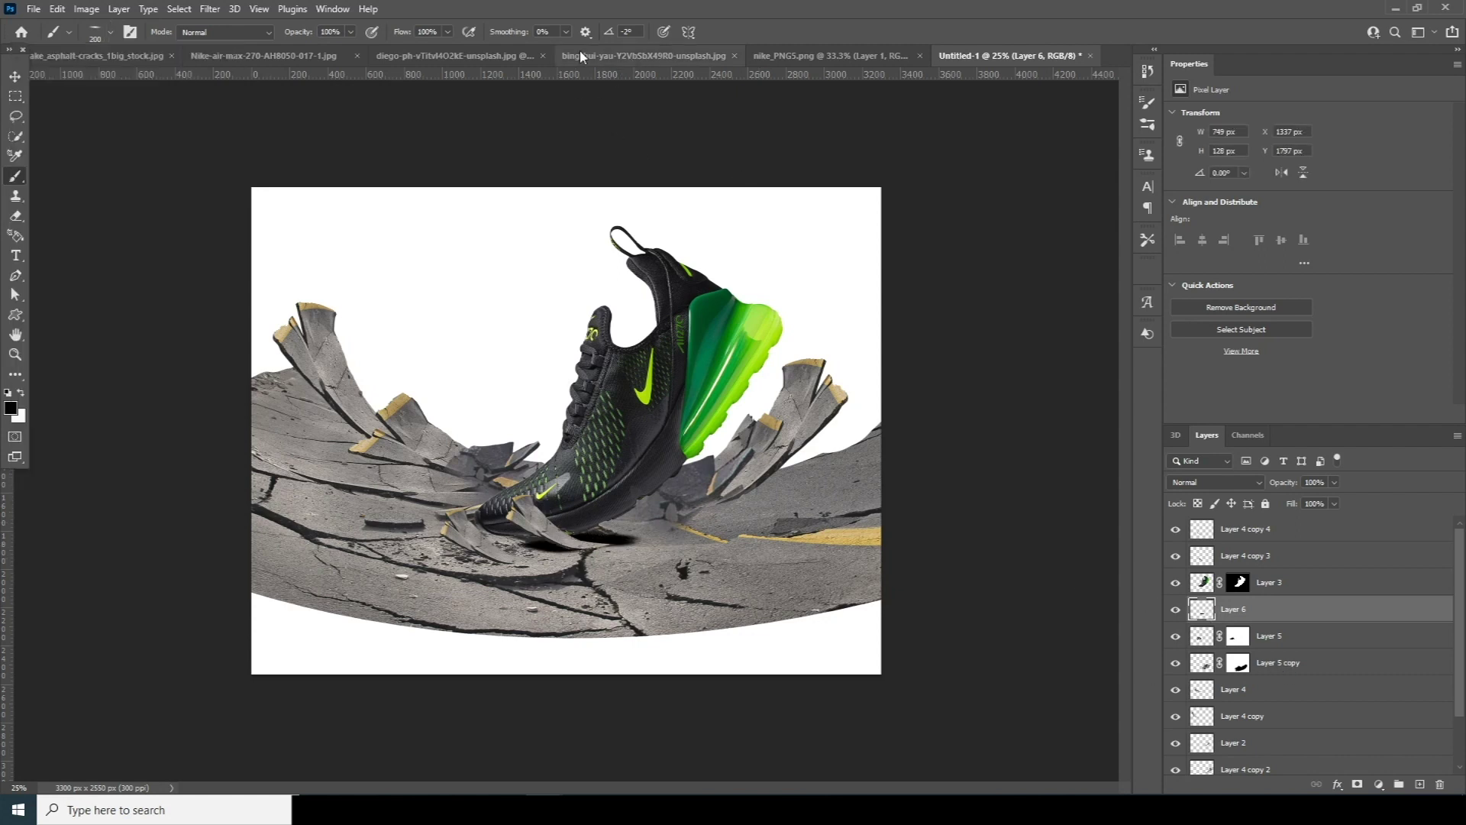
left_click(349, 33)
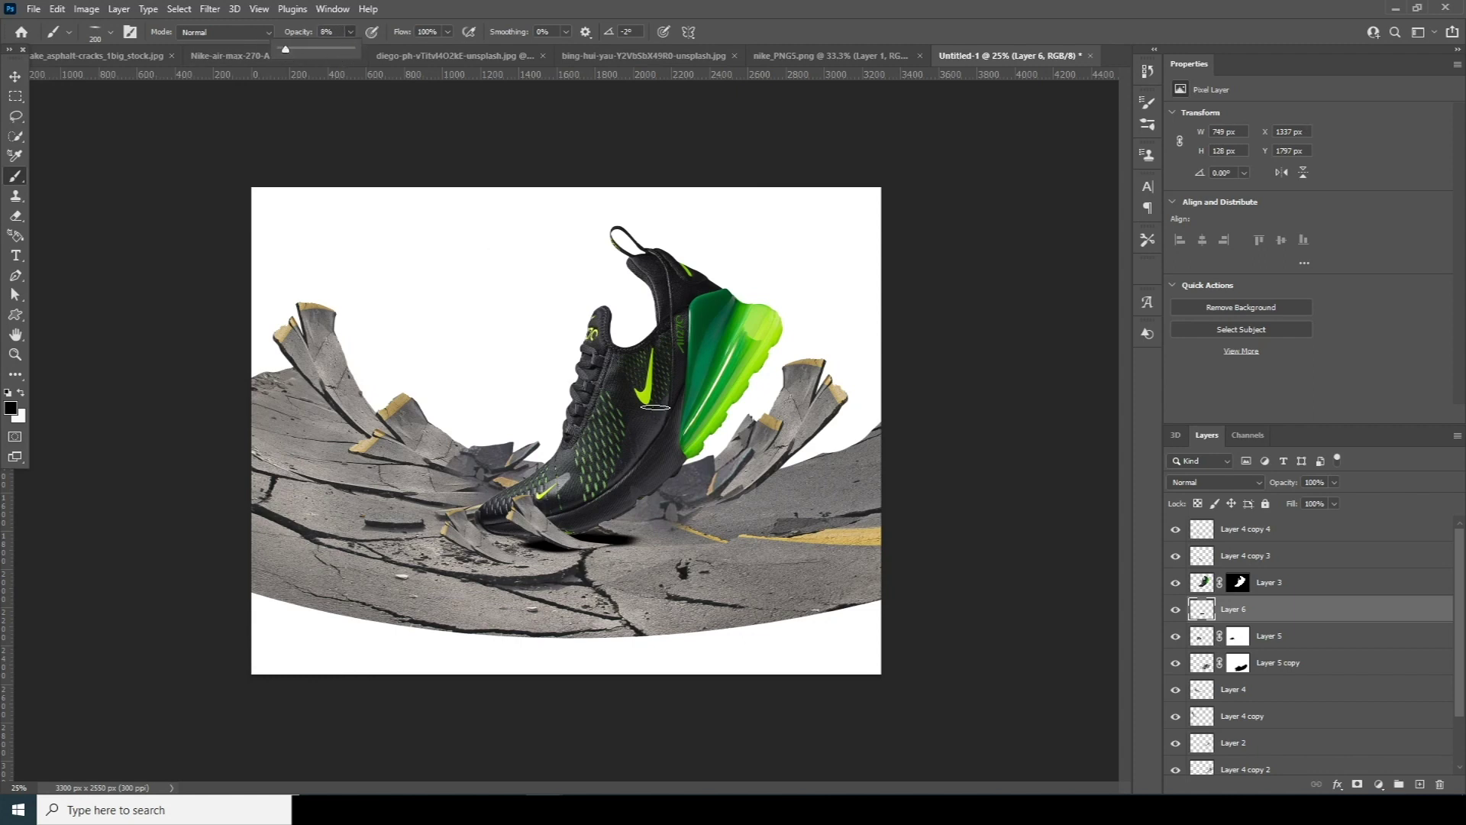
left_click(1208, 609)
key("Delete")
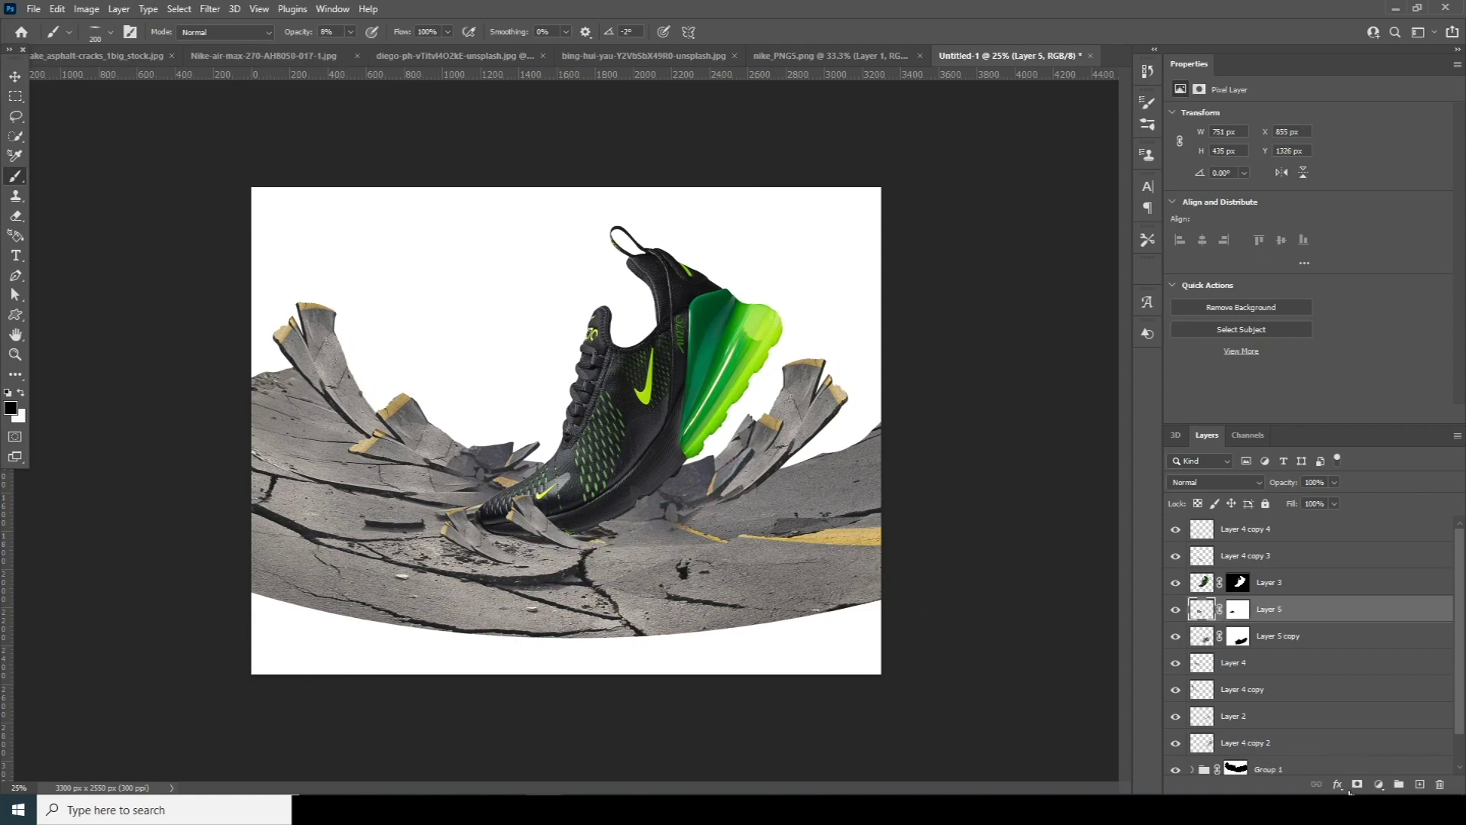
On a new layer below the shoe, paint a soft black ground shadow under the sole and heel, raising the brush to 25% opacity and 300 px.
left_click(1418, 784)
left_click_drag(619, 543, 769, 555)
left_click(350, 33)
left_click_drag(346, 48, 354, 49)
mouse_move(513, 539)
left_mouse_down()
mouse_move(711, 553)
mouse_move(690, 538)
mouse_move(493, 531)
mouse_move(790, 552)
left_mouse_up()
left_click(350, 33)
left_click_drag(355, 49, 358, 48)
mouse_move(570, 540)
left_mouse_down()
mouse_move(786, 549)
mouse_move(460, 534)
left_mouse_up()
key("bracketright")
key("bracketright")
mouse_move(776, 545)
left_mouse_down()
mouse_move(705, 537)
mouse_move(800, 565)
mouse_move(554, 538)
mouse_move(862, 548)
left_mouse_up()
mouse_move(685, 563)
left_mouse_down()
mouse_move(658, 543)
mouse_move(805, 558)
mouse_move(662, 533)
mouse_move(721, 560)
mouse_move(1057, 591)
mouse_move(794, 604)
mouse_move(488, 532)
mouse_move(541, 538)
left_mouse_up()
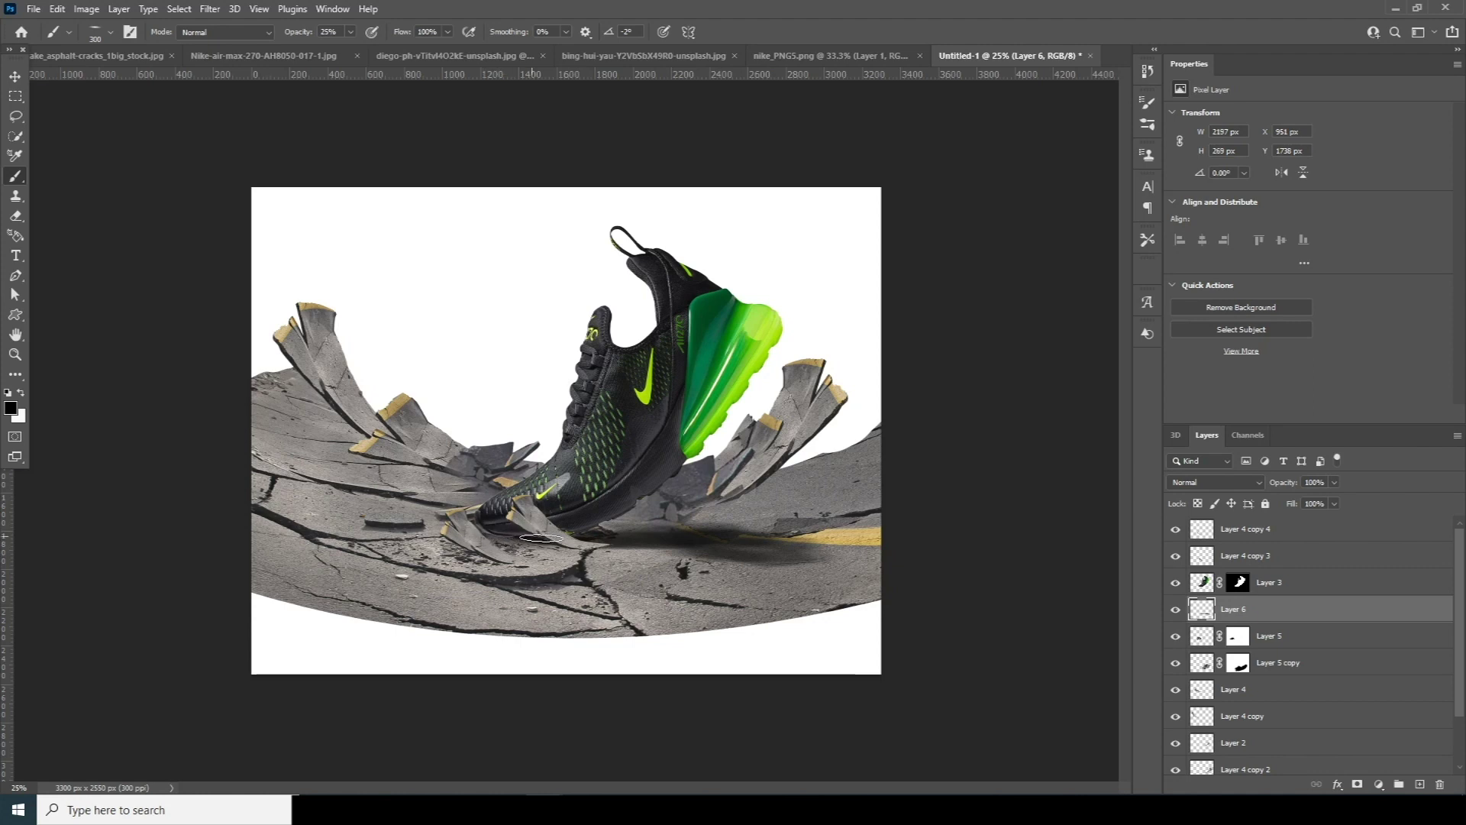
Add a new layer above the shoe and clip it to the shoe layer.
left_click(1204, 583)
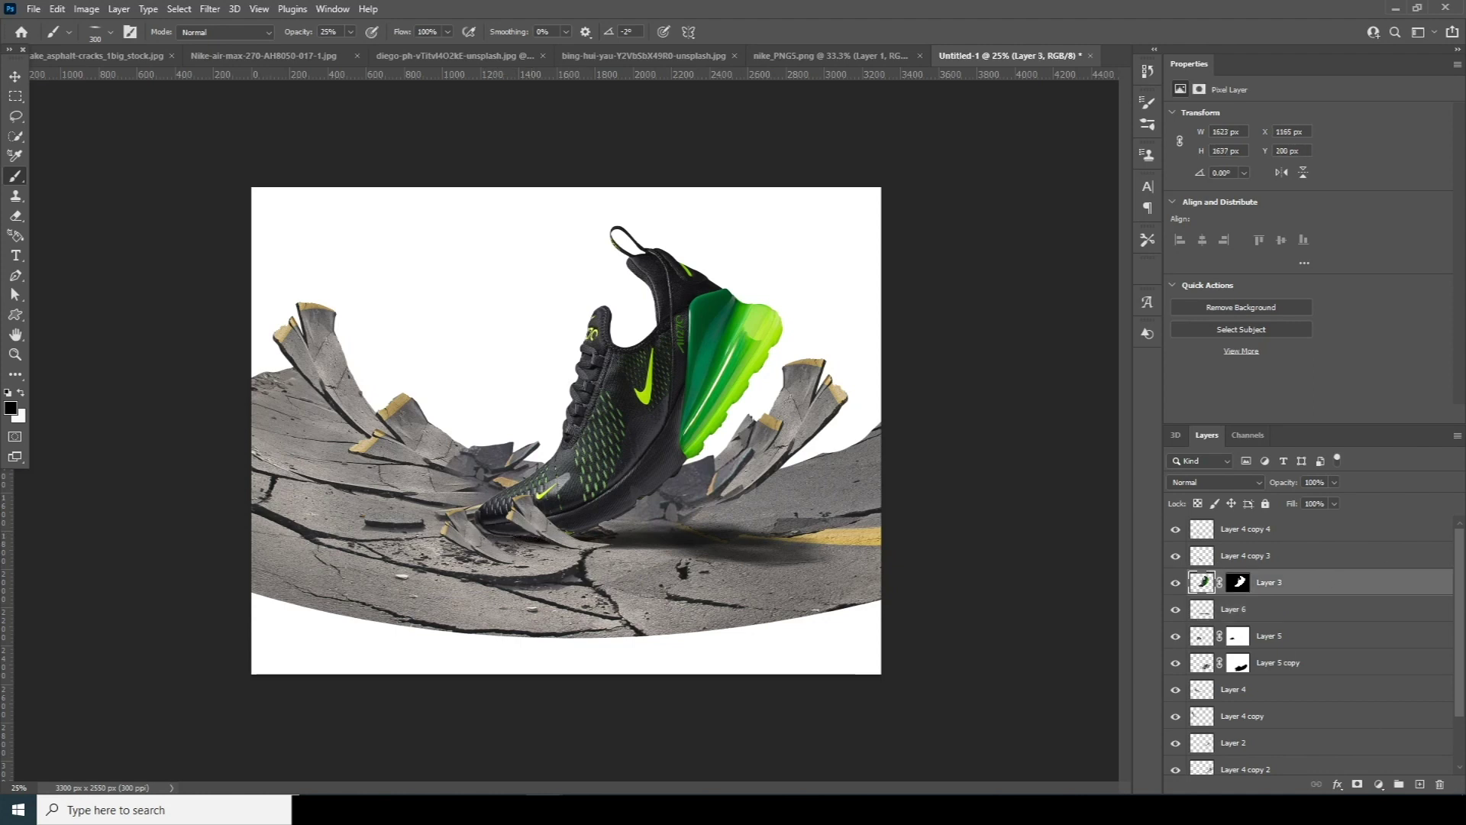
left_click(1420, 785)
right_click(1265, 584)
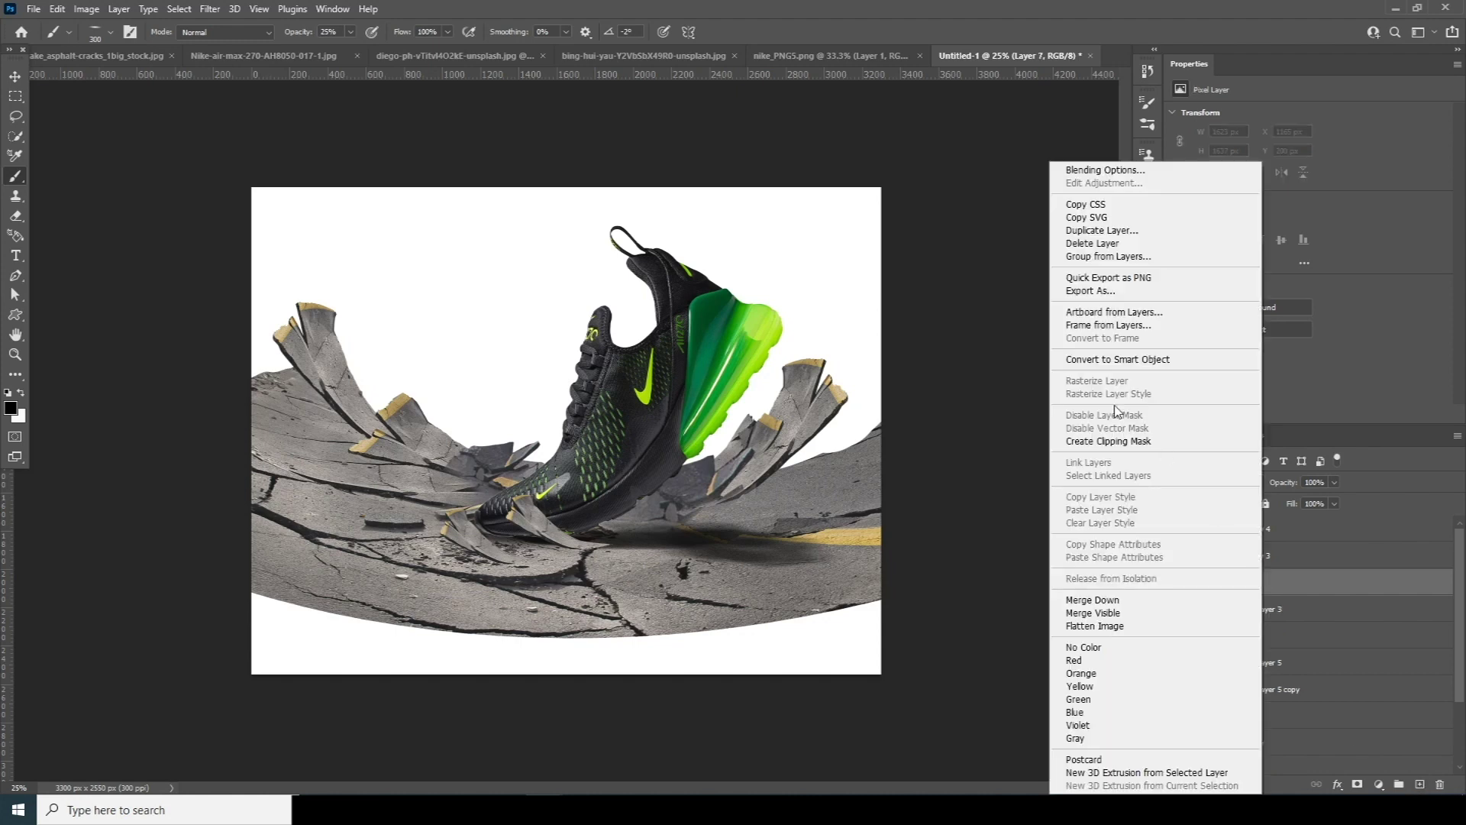
left_click(1085, 441)
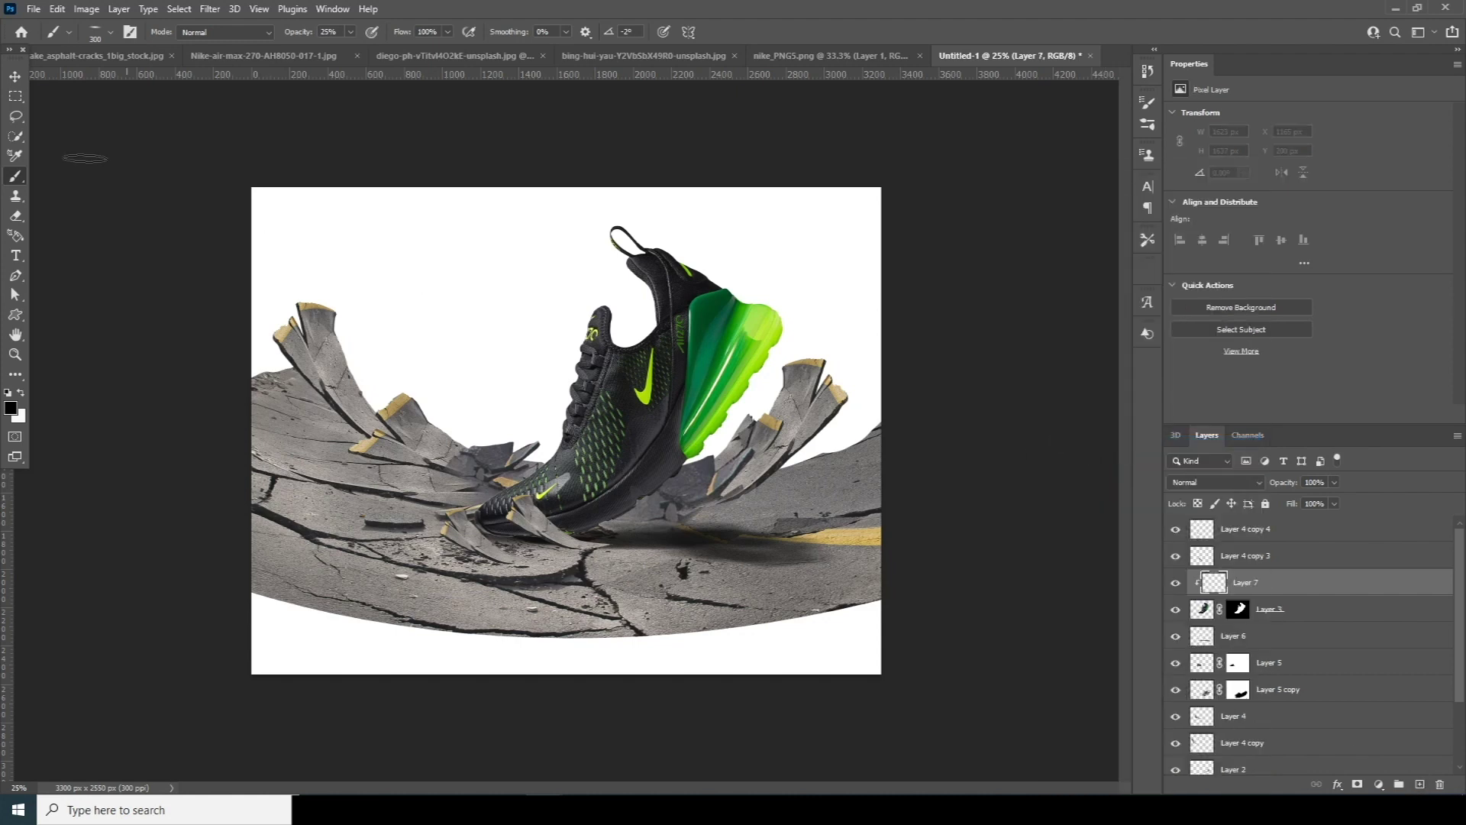
Shade the shoe's sole and heel underside in black with a 300 px Soft Round brush, raising its opacity to 55%.
left_click(111, 32)
double_click(109, 245)
left_click_drag(680, 508, 550, 549)
mouse_move(636, 520)
left_mouse_down()
mouse_move(605, 538)
mouse_move(495, 542)
mouse_move(647, 514)
mouse_move(613, 503)
left_mouse_up()
left_click(349, 34)
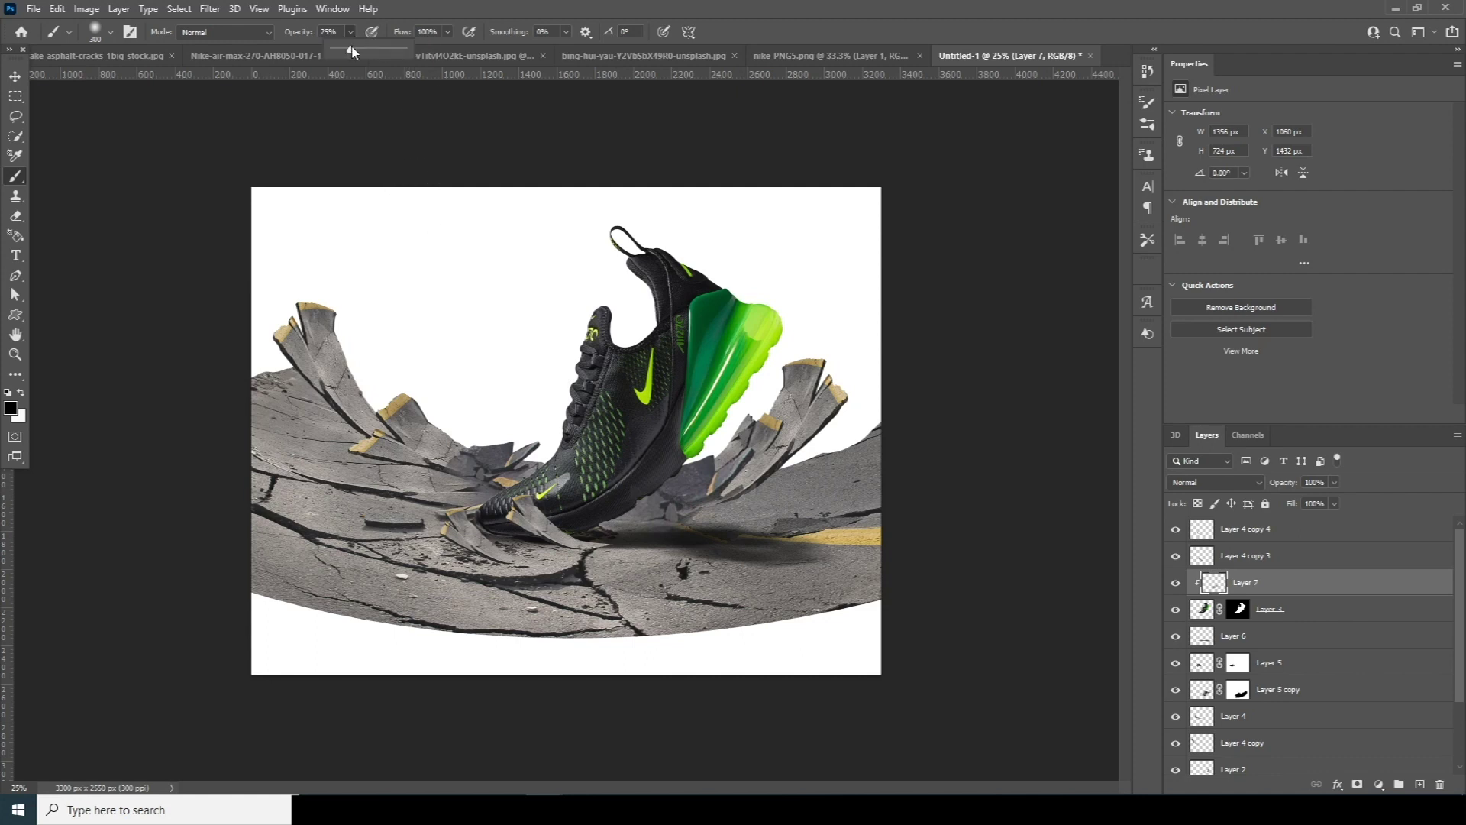
left_click_drag(370, 52, 373, 52)
mouse_move(496, 549)
left_mouse_down()
mouse_move(552, 548)
mouse_move(692, 497)
mouse_move(713, 445)
mouse_move(785, 374)
left_mouse_up()
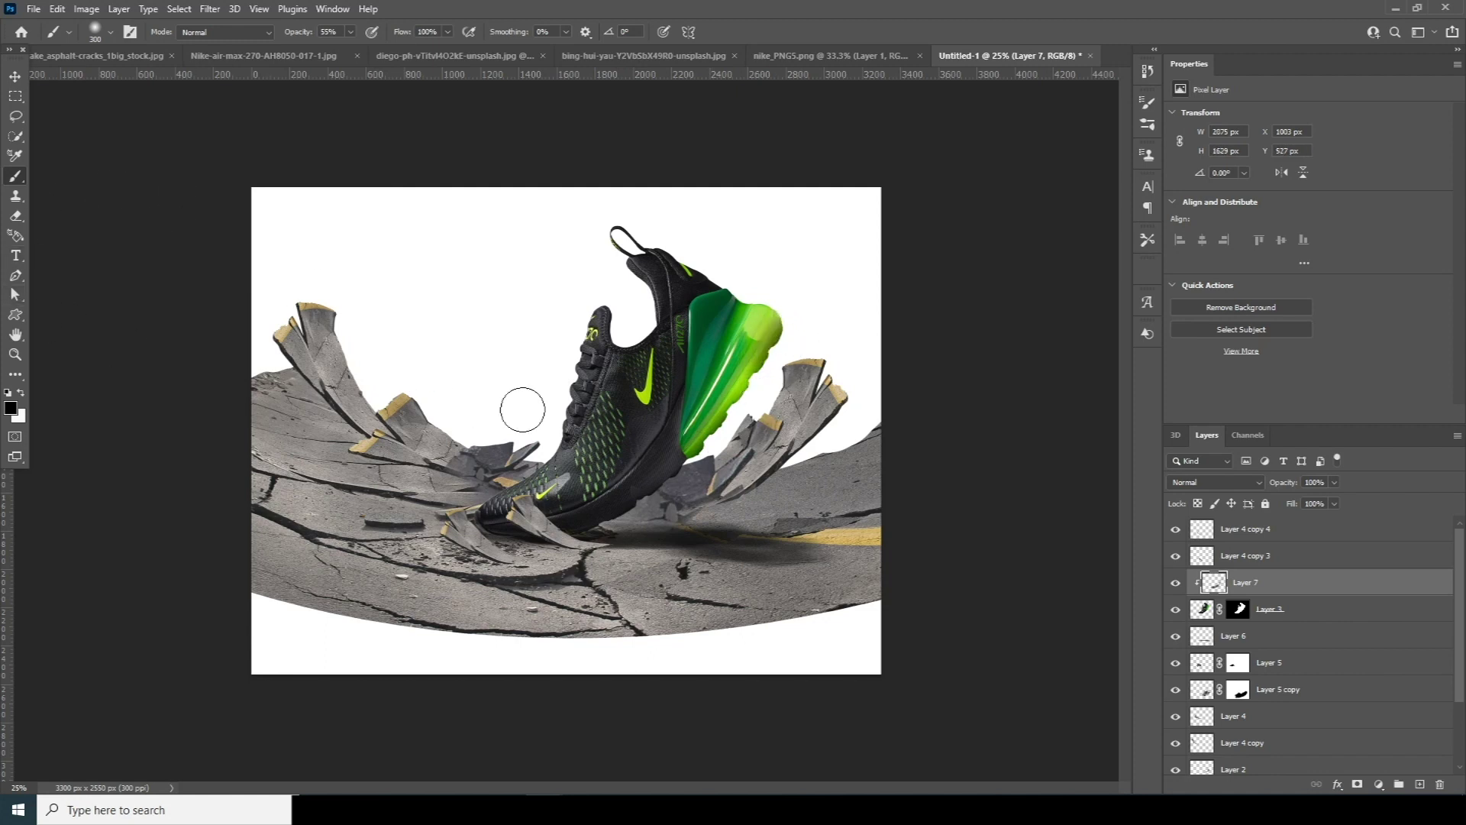
Erase the shading from the shoe's green upper heel and compare the image with the shading layer hidden and shown.
key("e")
mouse_move(785, 315)
left_mouse_down()
mouse_move(723, 434)
mouse_move(761, 399)
mouse_move(779, 345)
mouse_move(748, 339)
mouse_move(771, 306)
mouse_move(818, 335)
left_mouse_up()
left_click(1176, 584)
left_click(1176, 584)
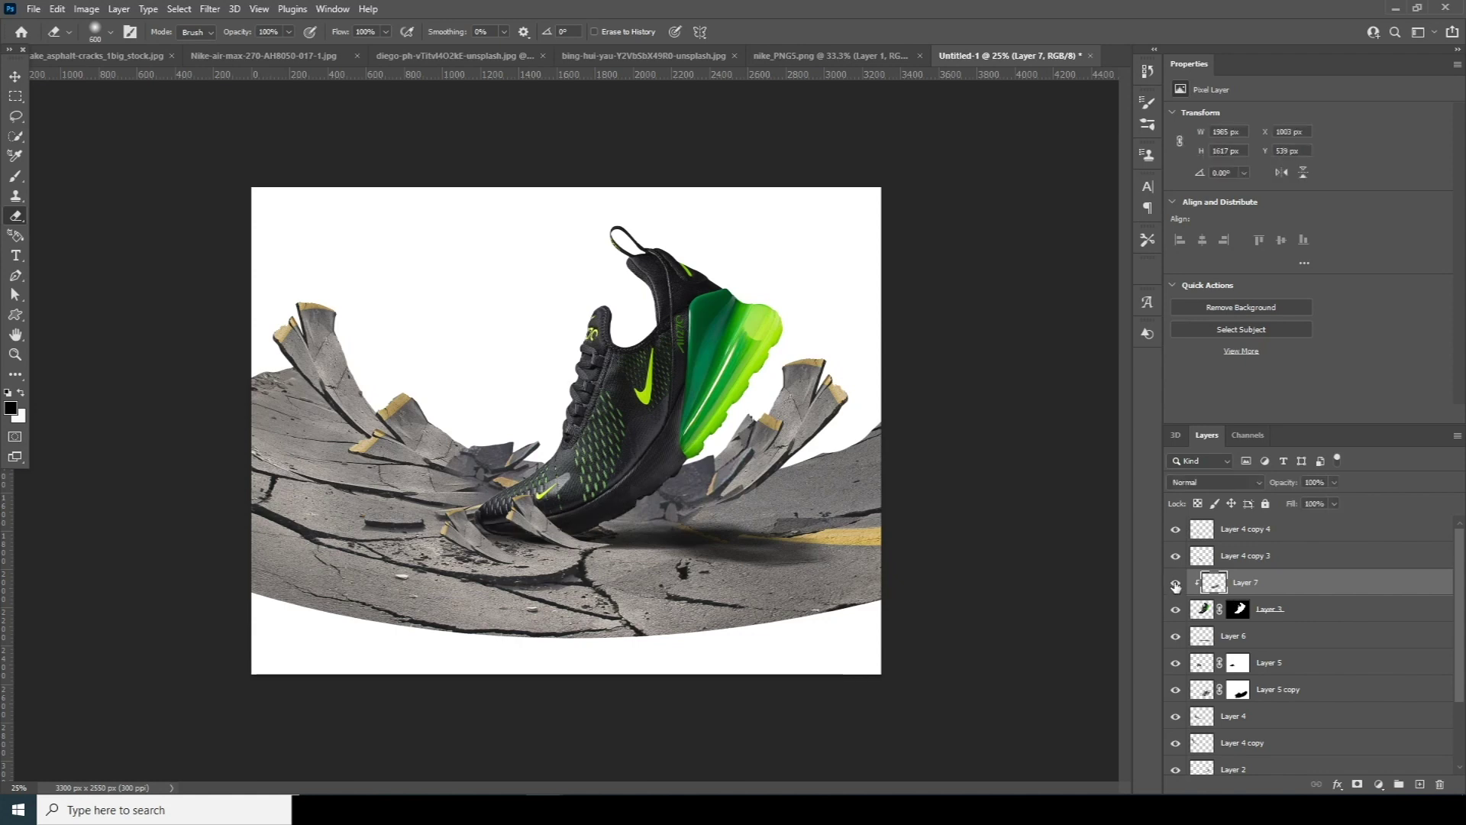
key("ctrl+minus")
key("ctrl+plus")
Rotate the large curled slab behind the heel (Layer 4 copy 2) flatter against the road, to about 1212 × 581 px.
left_click(15, 76)
left_click(813, 432)
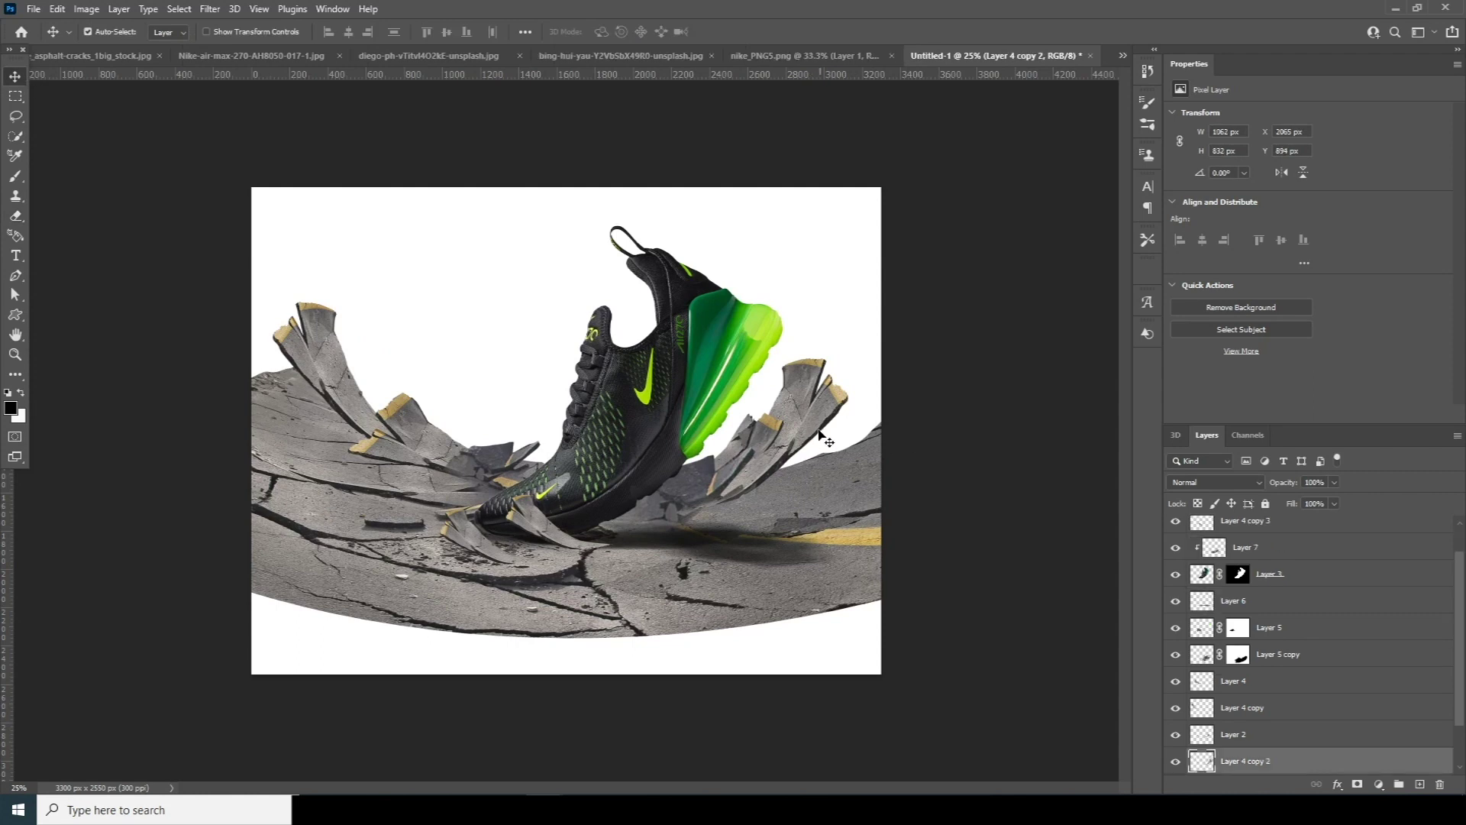
right_click(820, 434)
left_click(828, 430)
key("ctrl+t")
left_click_drag(831, 443, 797, 470)
left_click_drag(889, 465, 885, 440)
mouse_move(822, 466)
left_mouse_down()
mouse_move(882, 451)
mouse_move(849, 464)
left_mouse_up()
key("Return")
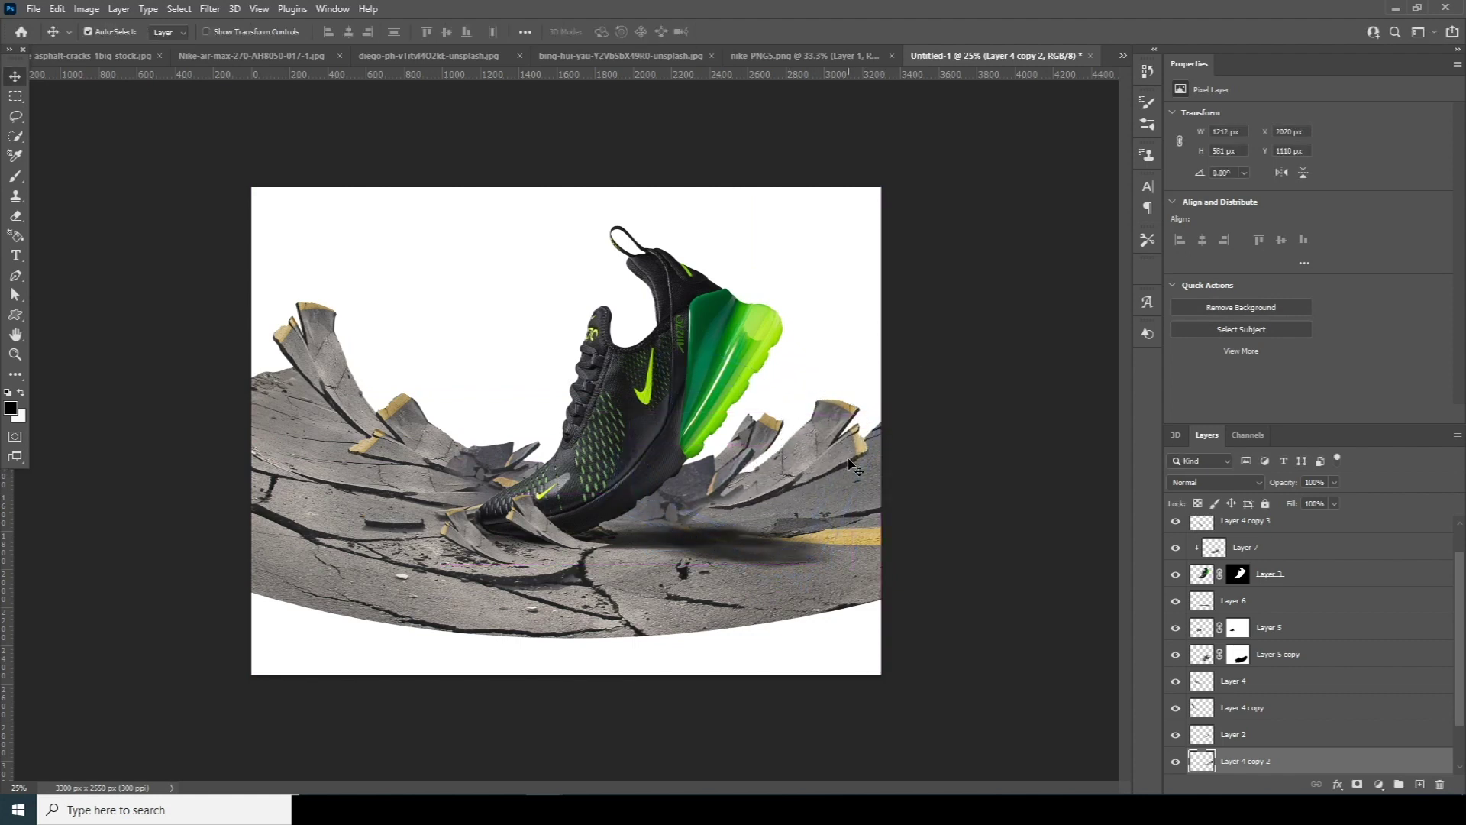
Shift the smaller curled slab on Layer 2 down toward the road and hide its layer.
right_click(776, 468)
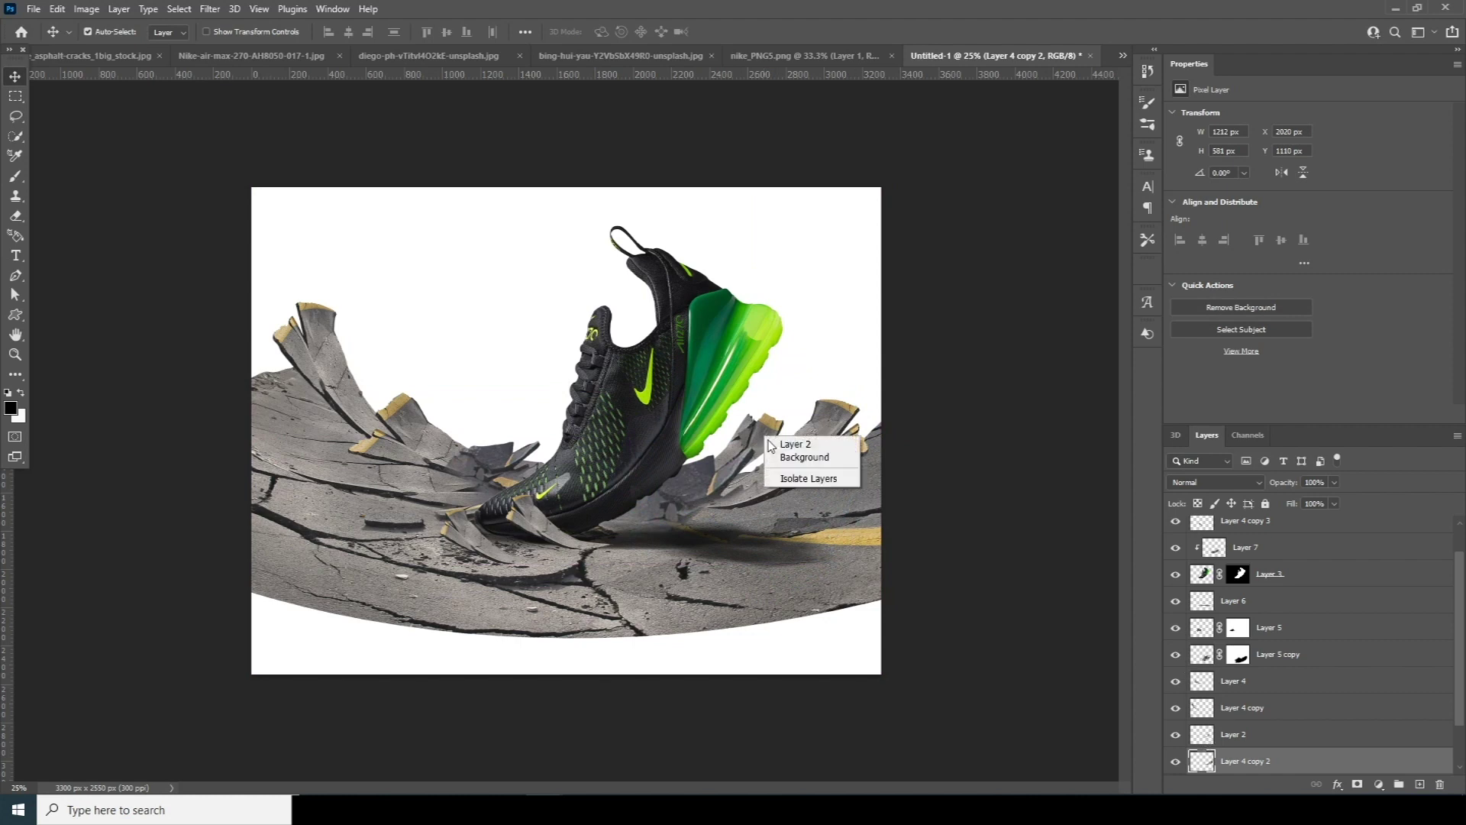
left_click(786, 445)
key("ctrl+t")
mouse_move(771, 477)
left_mouse_down()
mouse_move(814, 466)
mouse_move(764, 416)
mouse_move(814, 535)
mouse_move(745, 466)
mouse_move(726, 489)
mouse_move(782, 489)
left_mouse_up()
key("Return")
left_click(1175, 734)
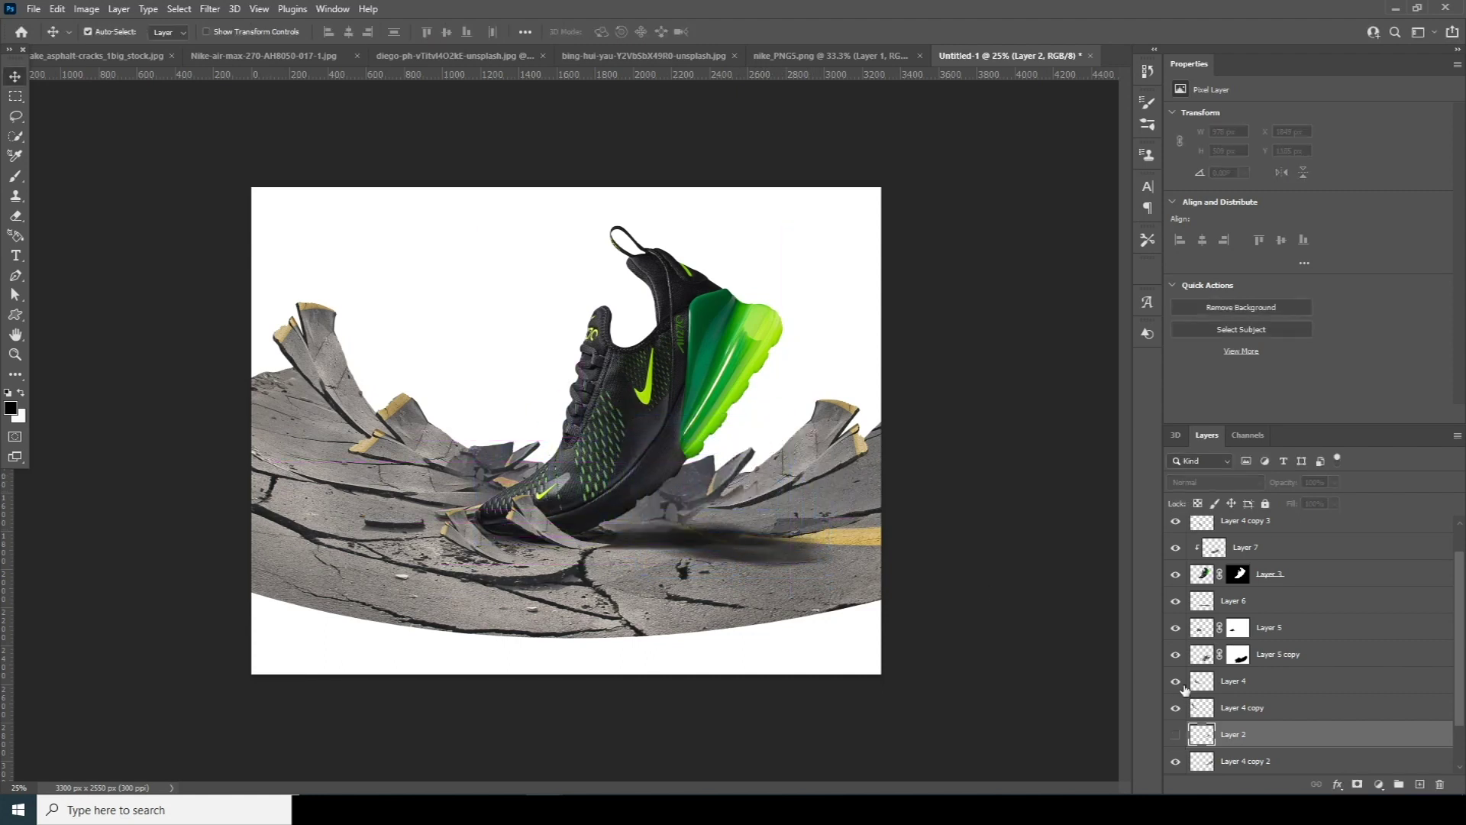
Nudge the debris copy beneath the heel and delete its layer.
mouse_move(724, 519)
left_mouse_down()
mouse_move(693, 493)
mouse_move(710, 501)
mouse_move(658, 516)
mouse_move(717, 507)
left_mouse_up()
key("Return")
left_click(1237, 655)
key("b")
key("x")
left_click(1203, 658)
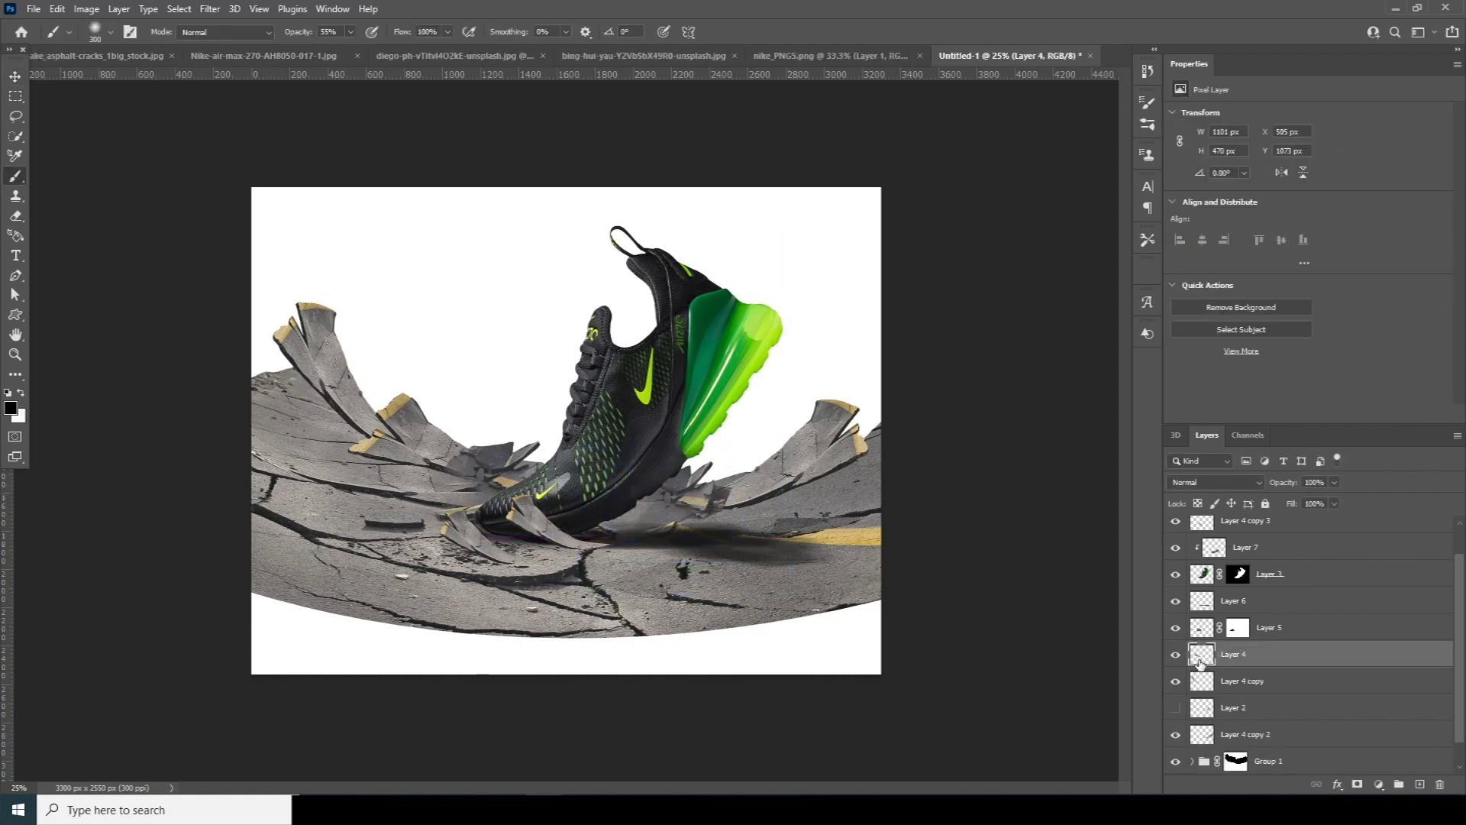
Bring the masked full road layer (Layer 0) from the asphalt-cracks image into the composite, placing it beneath the heel above Layer 4.
left_click(85, 55)
left_click(15, 77)
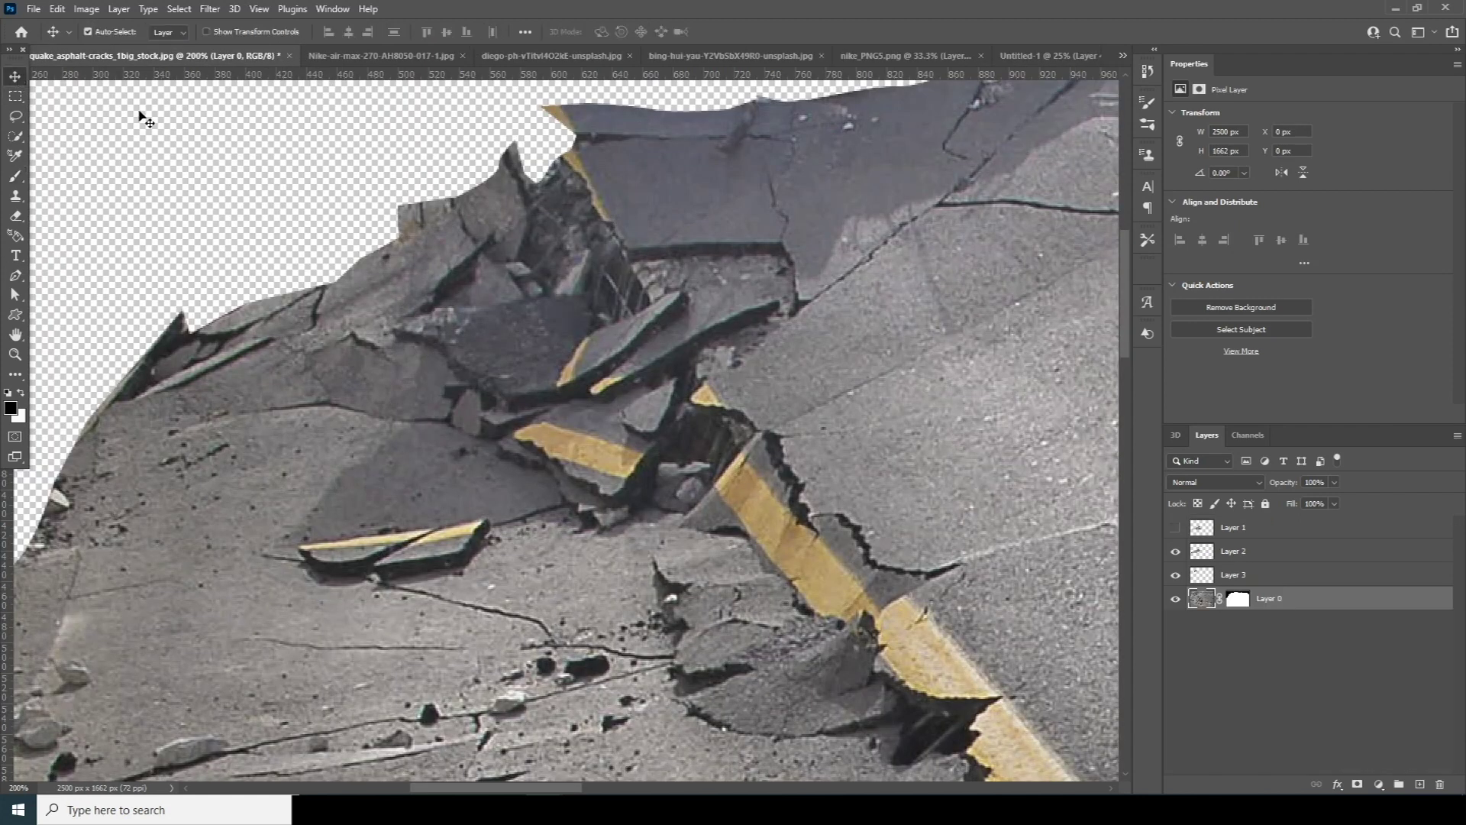
key("ctrl+minus")
key("ctrl+minus")
key("ctrl+minus")
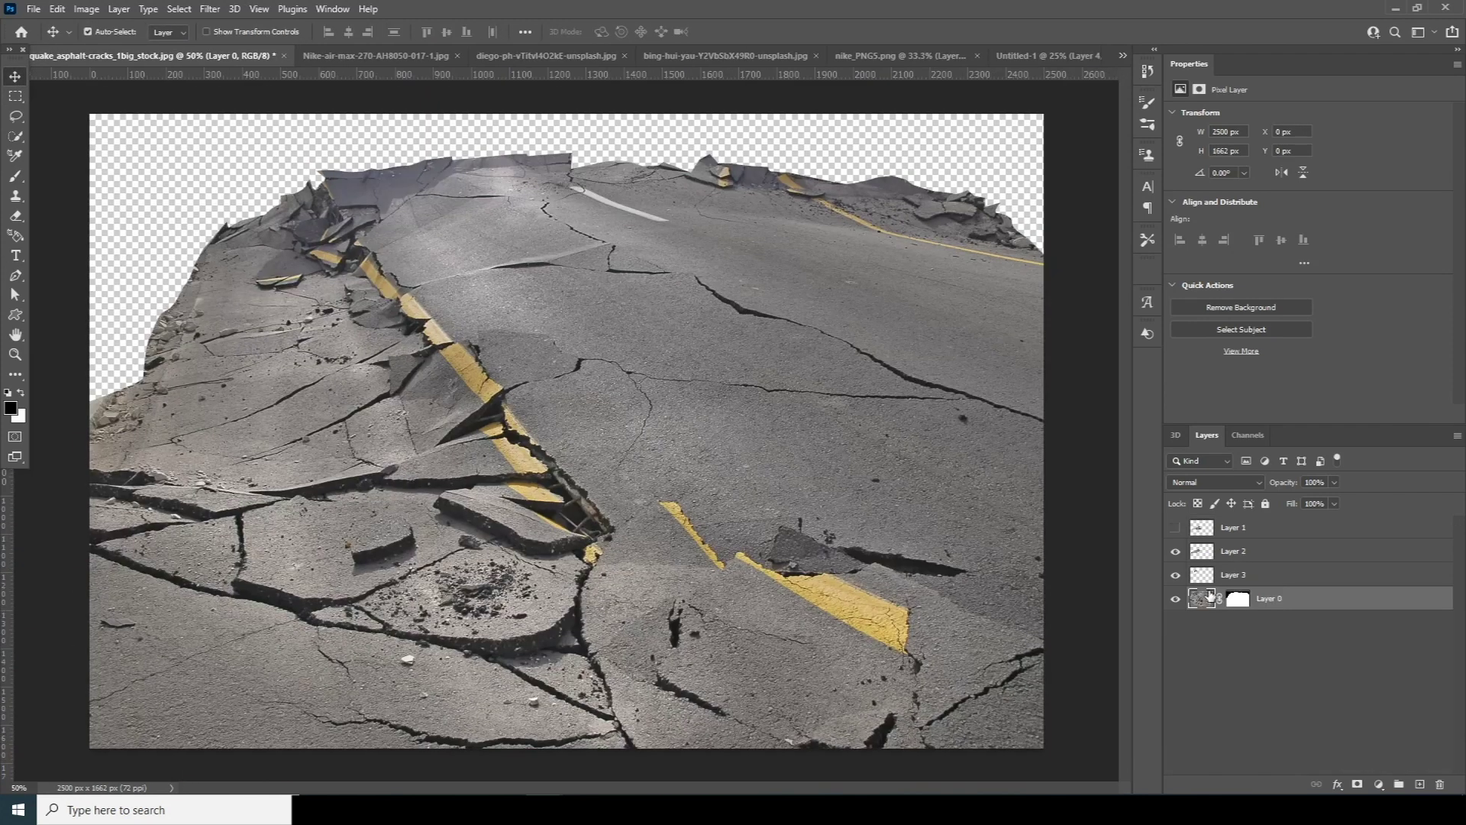
left_click_drag(1191, 592, 752, 563)
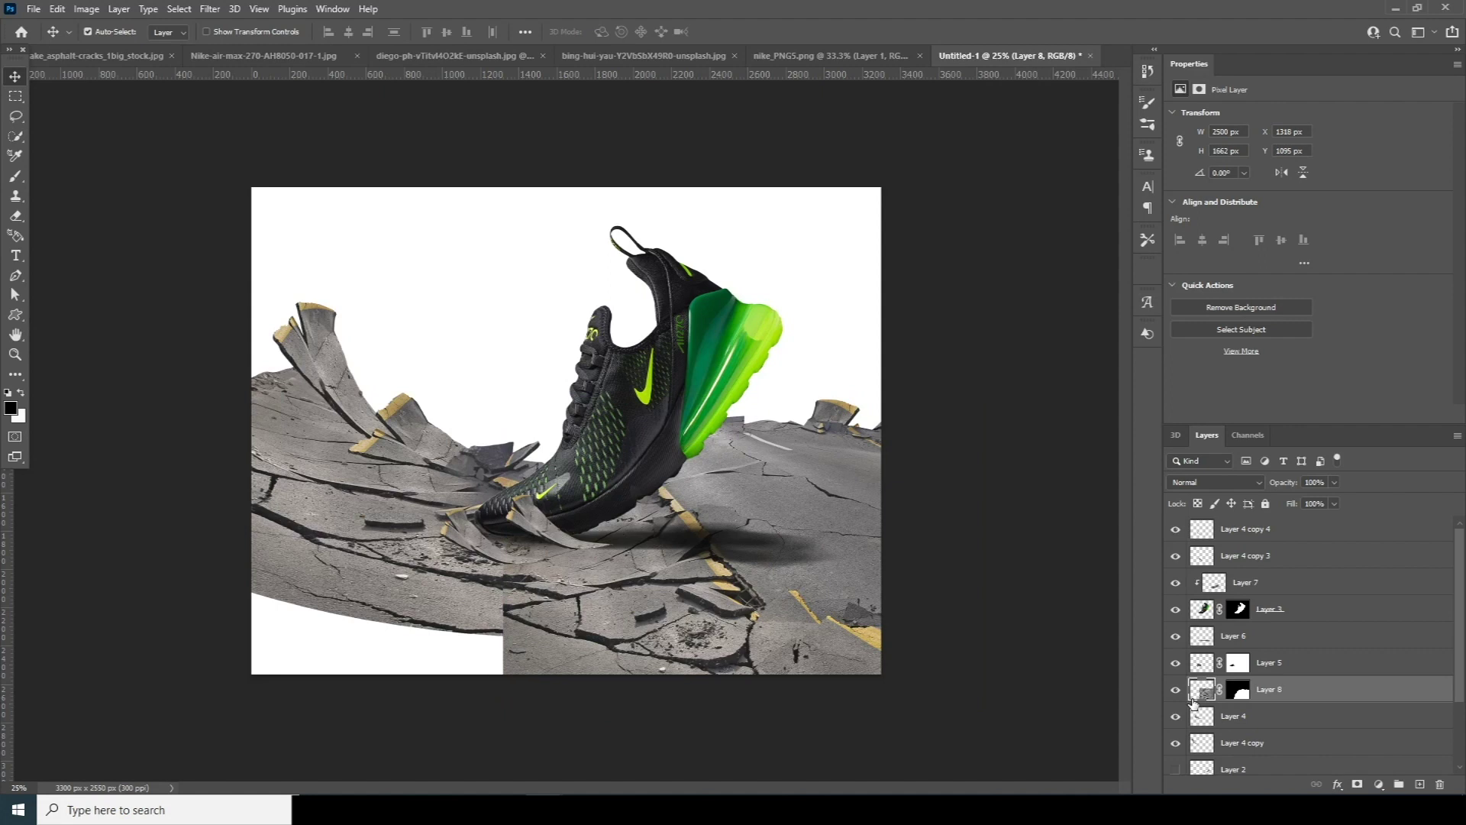
Put the imported road layer in its own group and add a layer mask to the group for brushing.
key("ctrl+g")
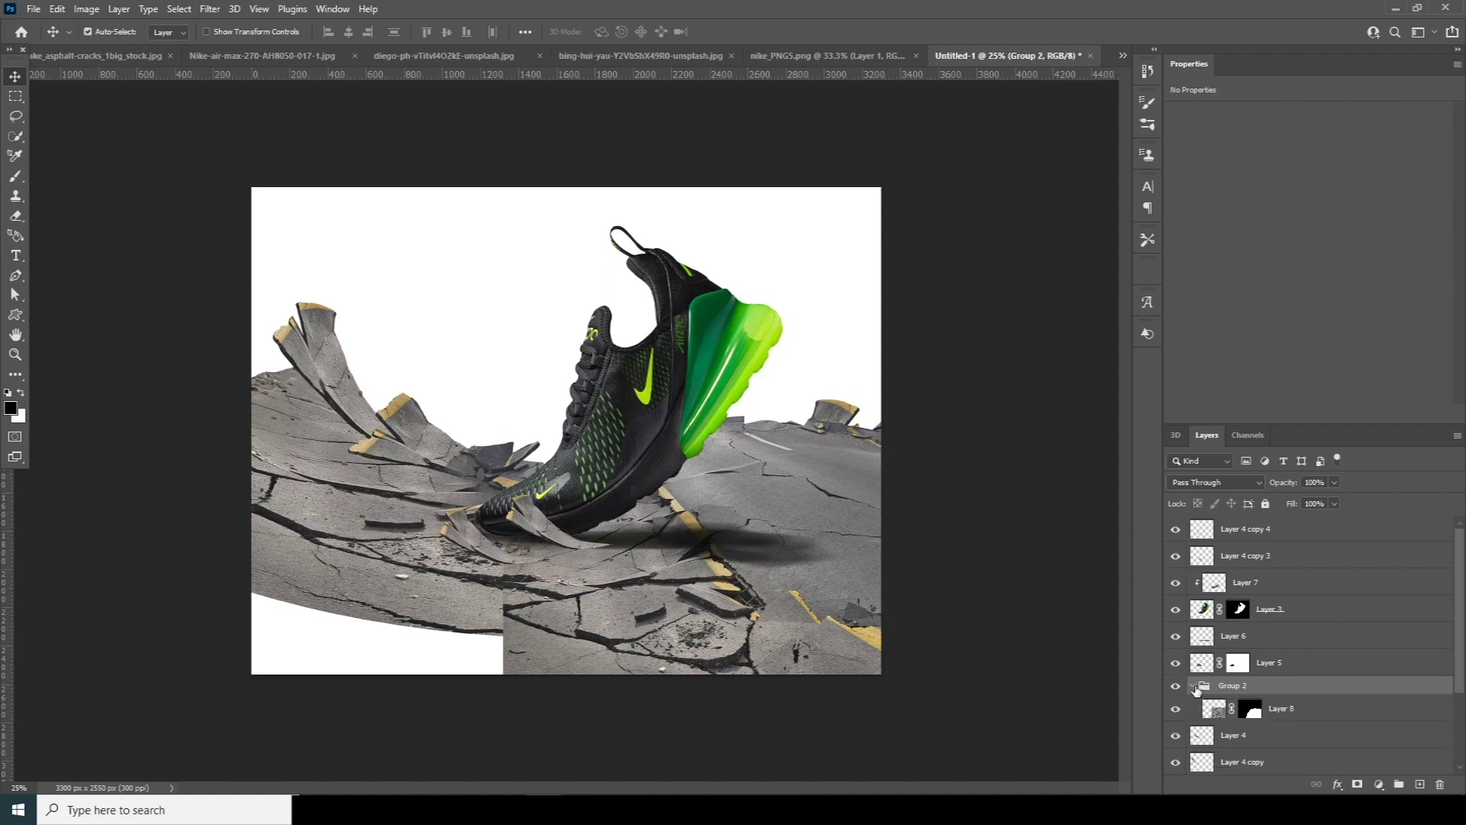
left_click(1195, 686)
left_click(1358, 785)
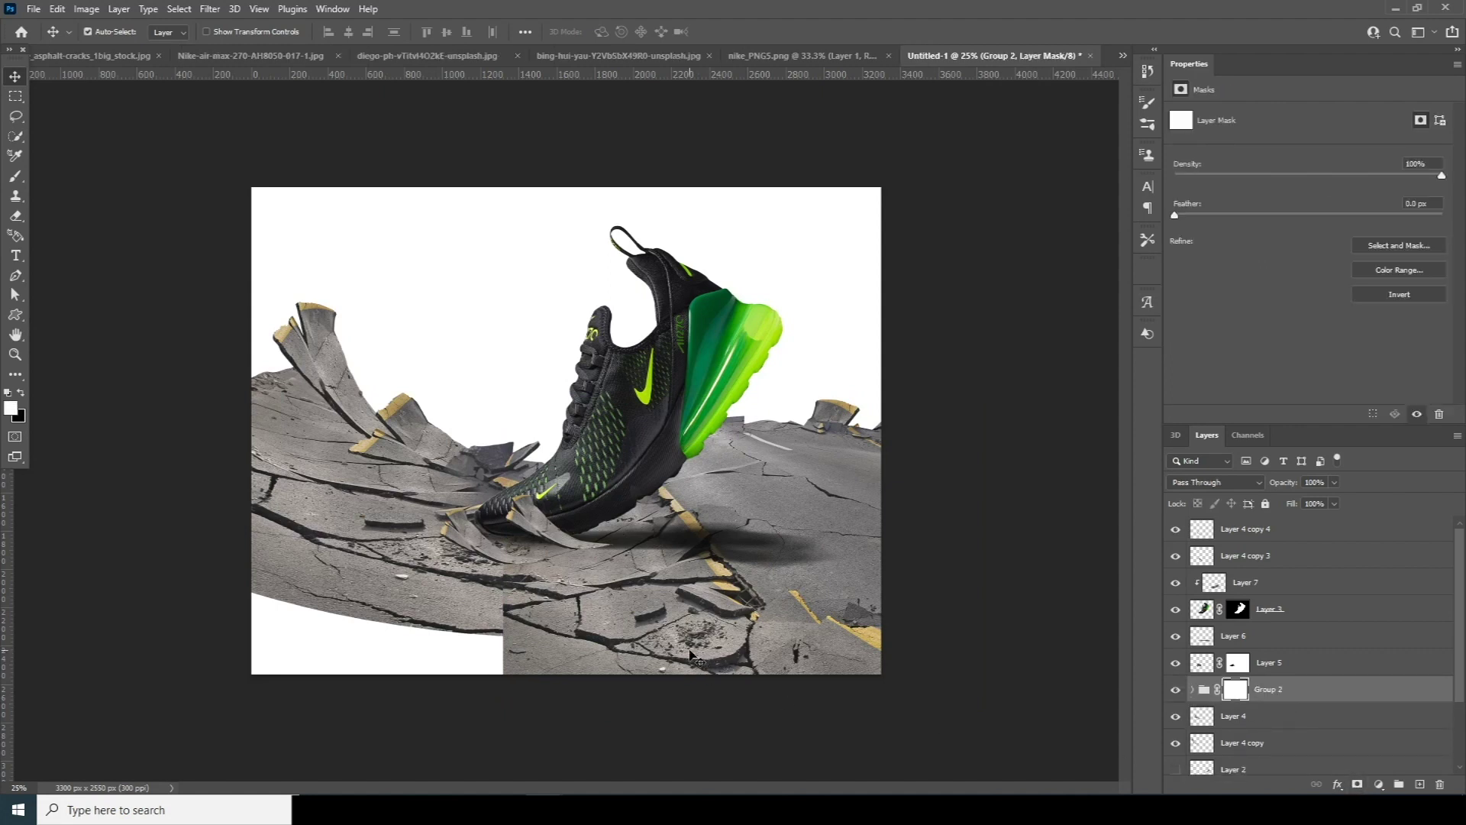
key("b")
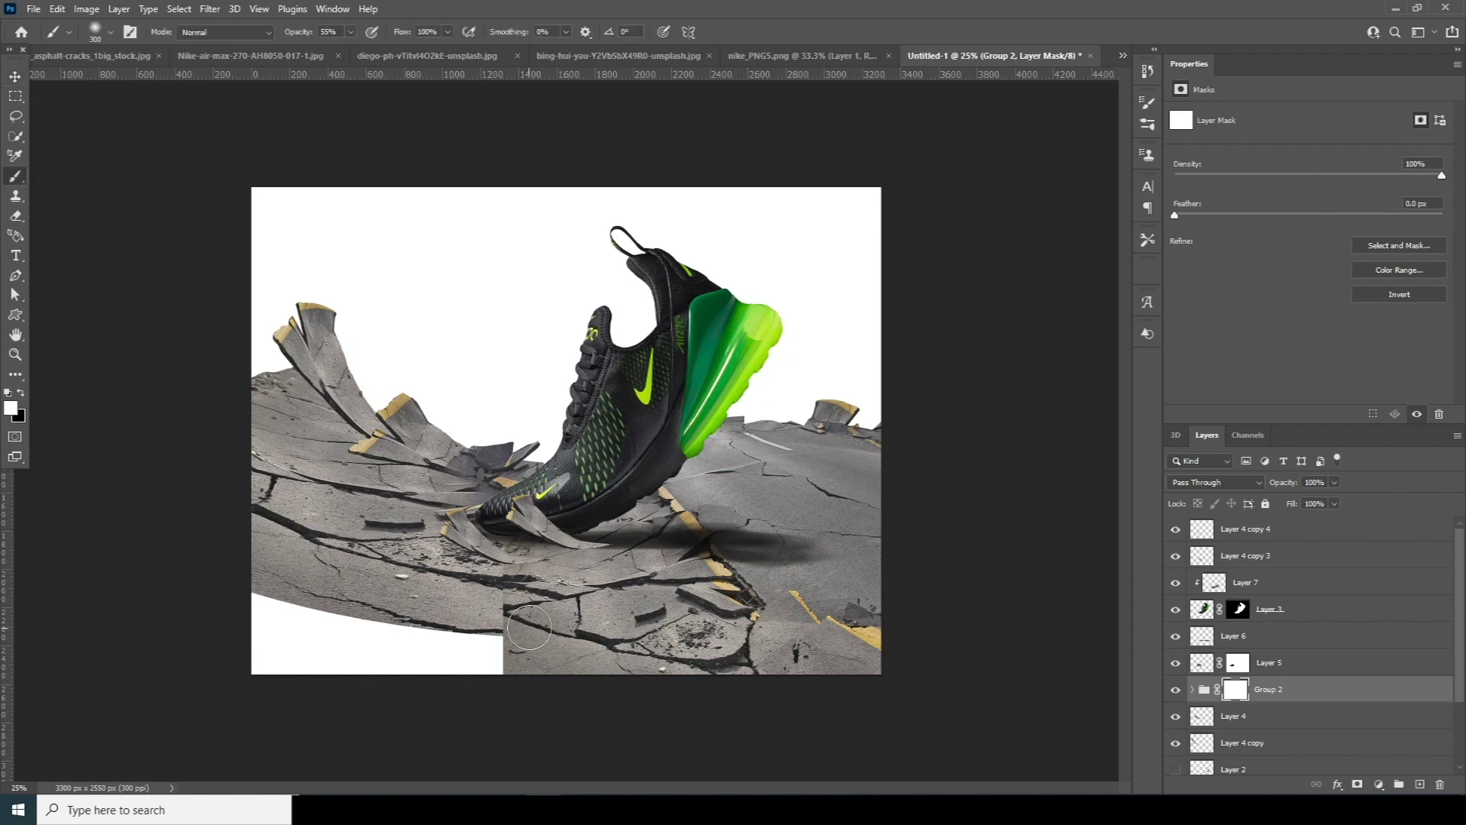
Paint black at 100% opacity on the Group 2 mask to hide the imported road along the lower edge and around the heel.
left_click(21, 392)
mouse_move(431, 645)
left_mouse_down()
mouse_move(530, 618)
mouse_move(487, 661)
mouse_move(614, 668)
mouse_move(791, 645)
mouse_move(415, 631)
mouse_move(782, 676)
mouse_move(632, 659)
mouse_move(881, 593)
mouse_move(849, 579)
left_mouse_up()
mouse_move(815, 432)
left_mouse_down()
mouse_move(688, 400)
mouse_move(816, 418)
mouse_move(898, 404)
mouse_move(666, 395)
left_mouse_up()
key("bracketleft")
left_click(350, 33)
left_click_drag(353, 52, 388, 53)
left_click_drag(773, 408, 648, 459)
mouse_move(926, 474)
left_mouse_down()
mouse_move(931, 594)
mouse_move(739, 645)
mouse_move(471, 641)
mouse_move(784, 668)
mouse_move(870, 654)
mouse_move(665, 663)
mouse_move(911, 649)
left_mouse_up()
mouse_move(822, 478)
left_mouse_down()
mouse_move(431, 461)
mouse_move(740, 494)
mouse_move(859, 481)
mouse_move(834, 499)
mouse_move(827, 486)
mouse_move(449, 483)
left_mouse_up()
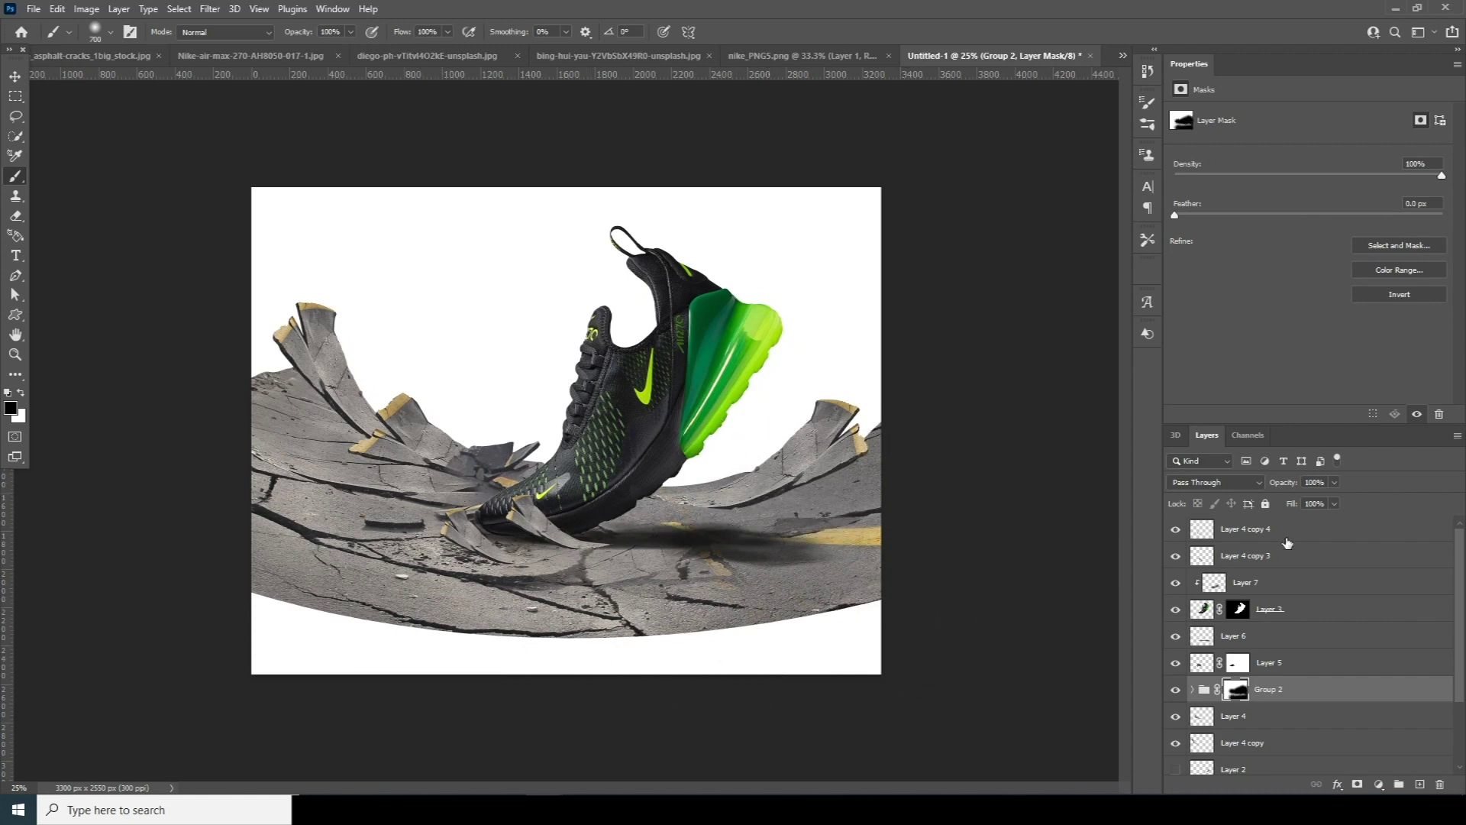
Reveal the imported cracked asphalt beneath the shoe again on the Group 2 mask with a 500 px brush.
key("bracketleft")
key("bracketleft")
mouse_move(567, 553)
left_mouse_down()
mouse_move(704, 545)
mouse_move(672, 519)
mouse_move(733, 542)
mouse_move(665, 603)
mouse_move(771, 628)
left_mouse_up()
left_click(21, 393)
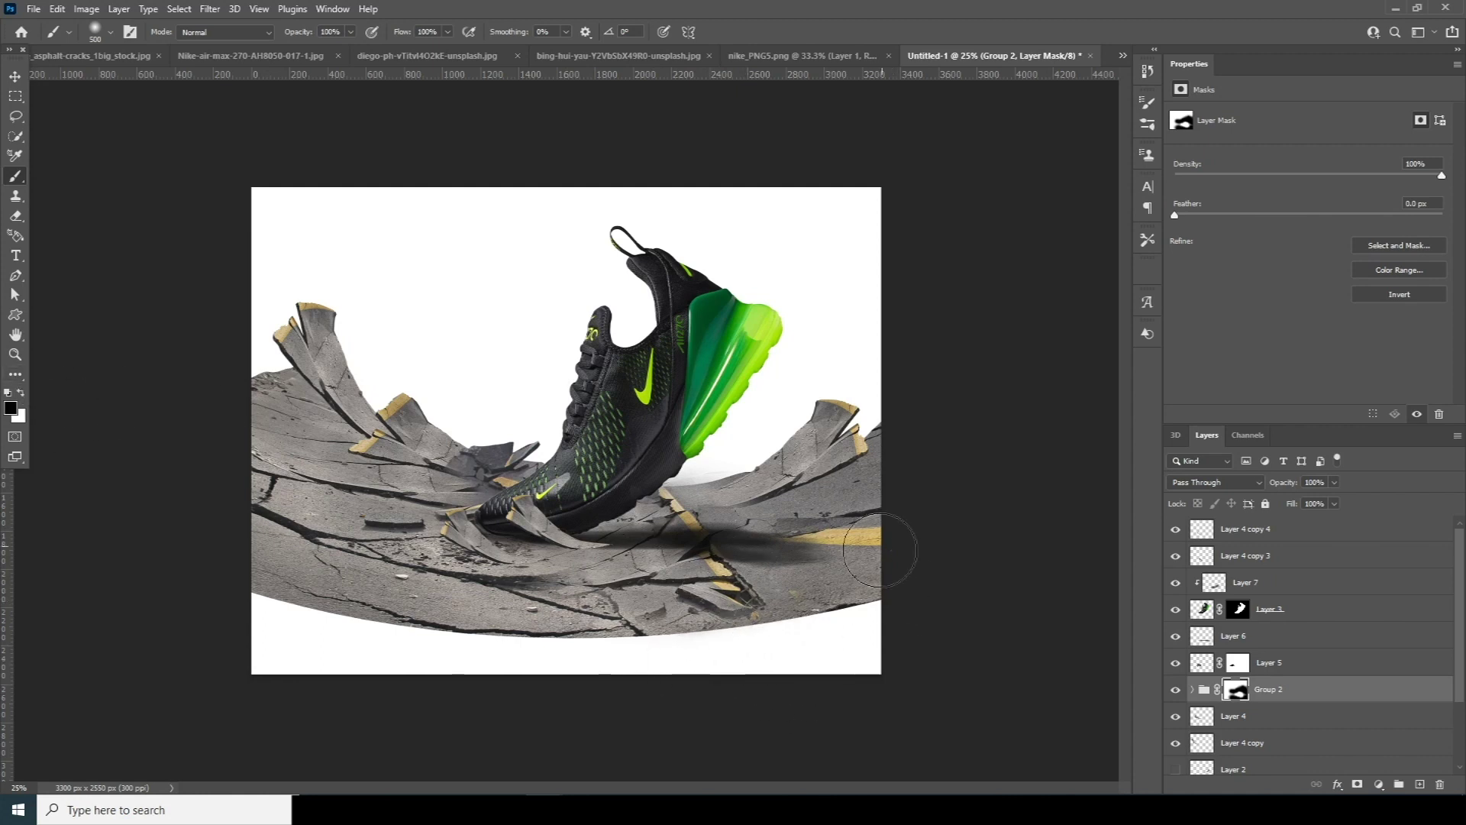
left_click(1176, 691)
left_click(1176, 691)
Select all layers from Layer 4 copy 4 through Group 1 and move the shoe and road about 100 px down.
left_click(1239, 535)
left_click_drag(1457, 605, 1454, 733)
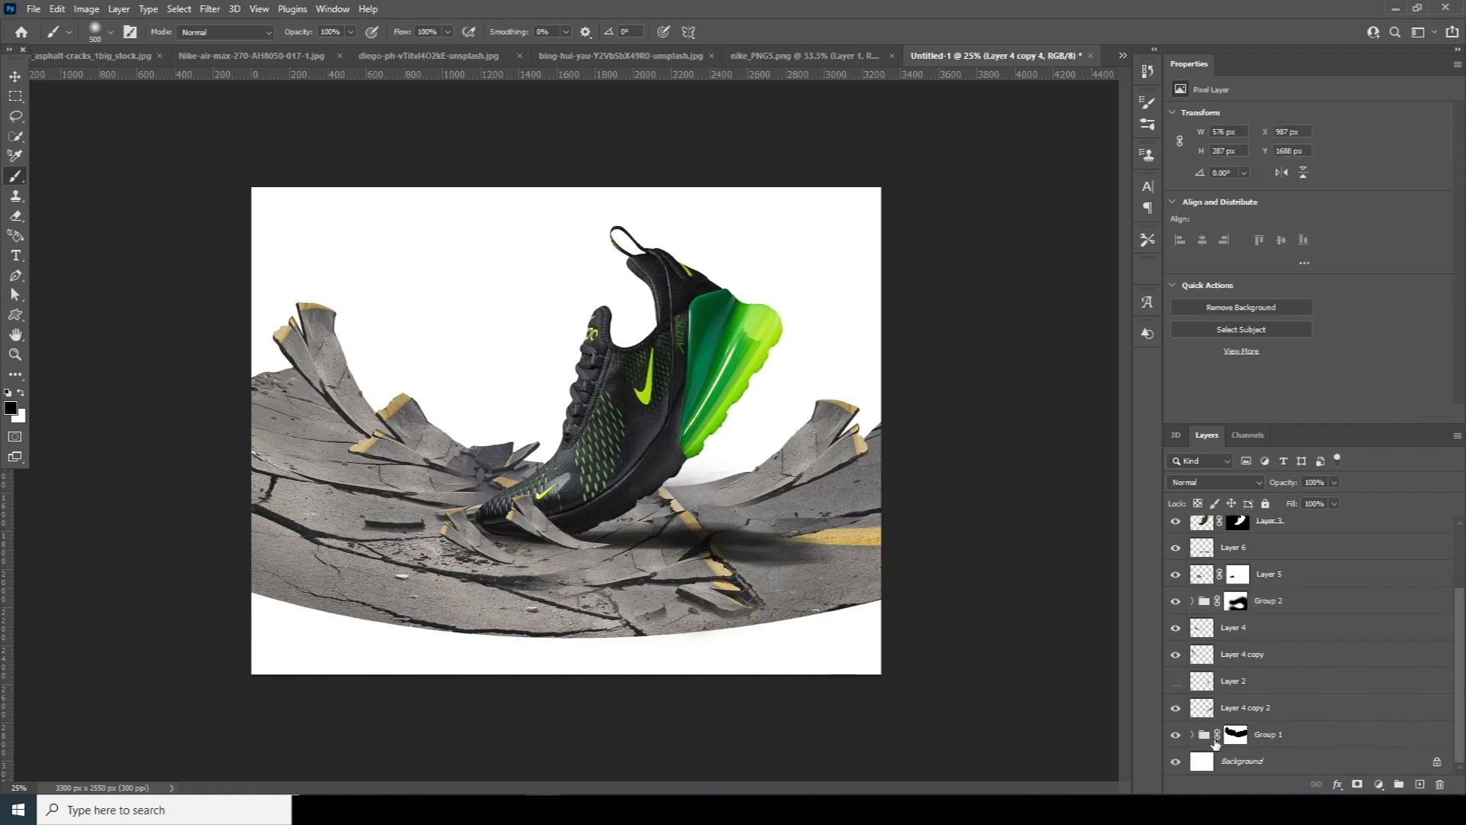
left_click(1200, 745, "shift")
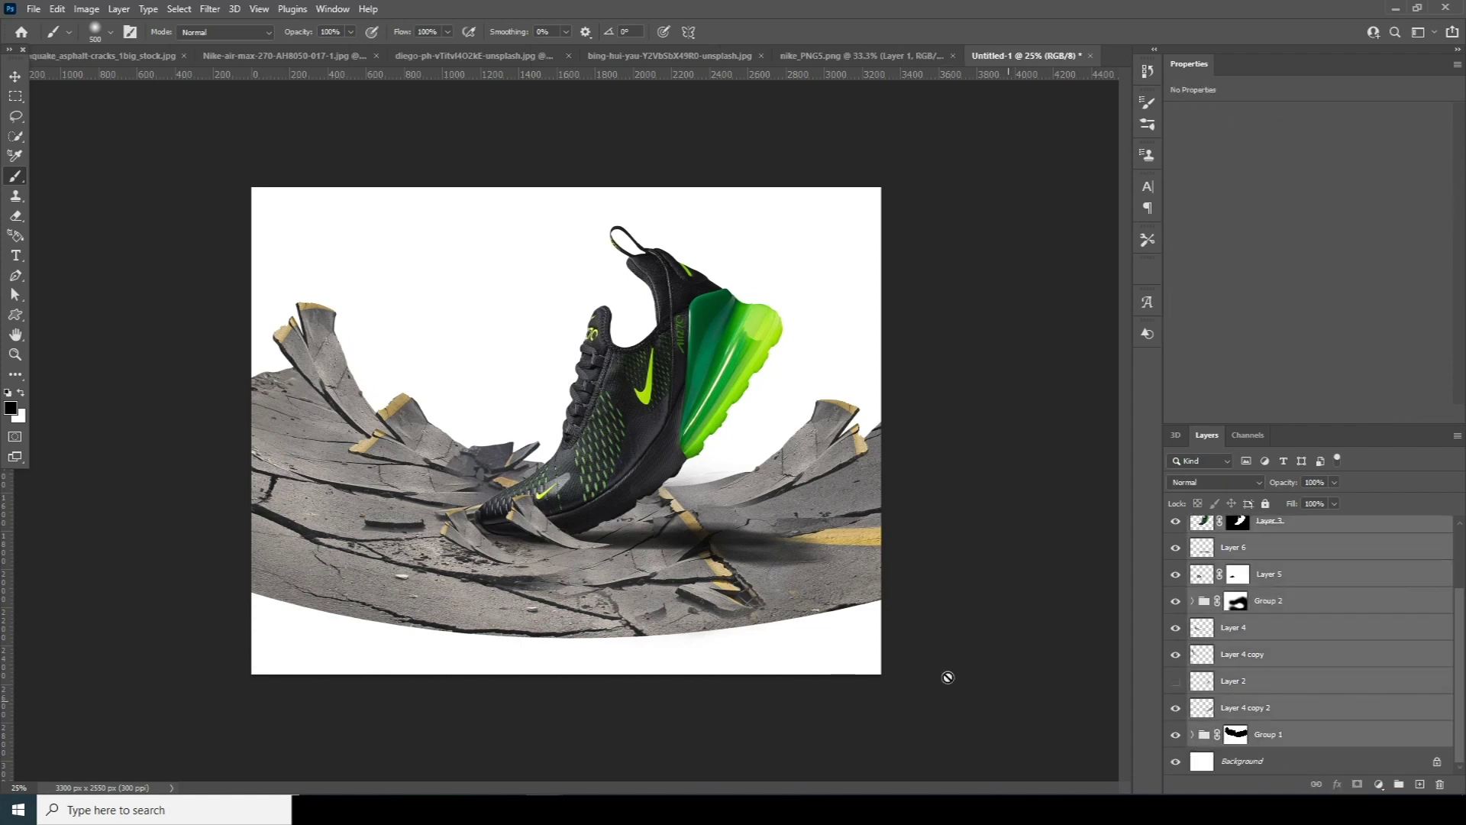
left_click(14, 77)
left_click_drag(657, 498, 655, 508)
key("Down")
key("Down")
key("Down")
key("Down")
key("Down")
key("Down")
key("Down")
key("Down")
key("Down")
key("Down")
key("Down")
key("Down")
key("Down")
key("Down")
key("Down")
key("Down")
key("Down")
key("Down")
key("Down")
key("Down")
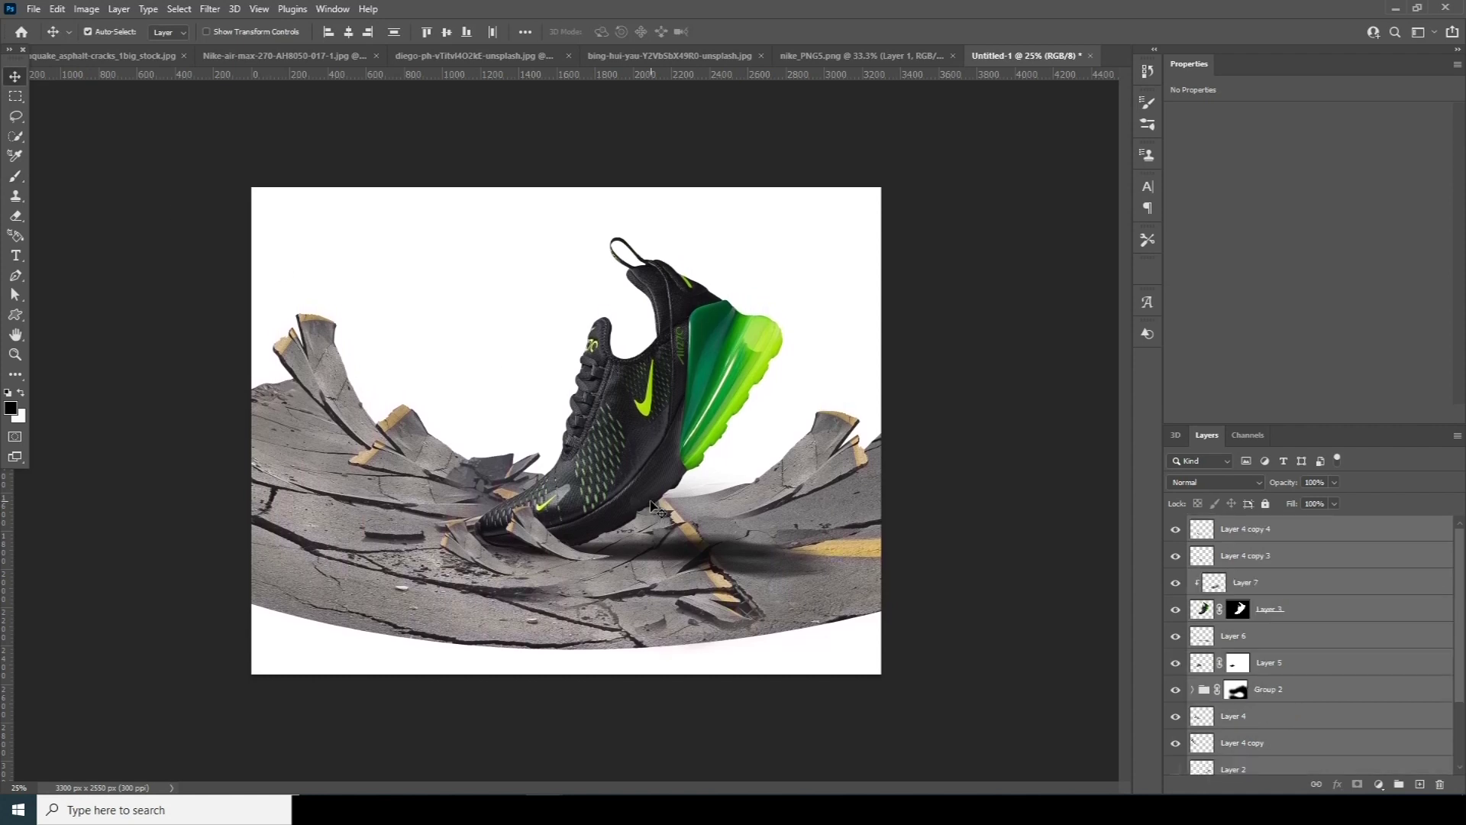
key("shift+Down")
key("shift+Down")
key("shift+Down")
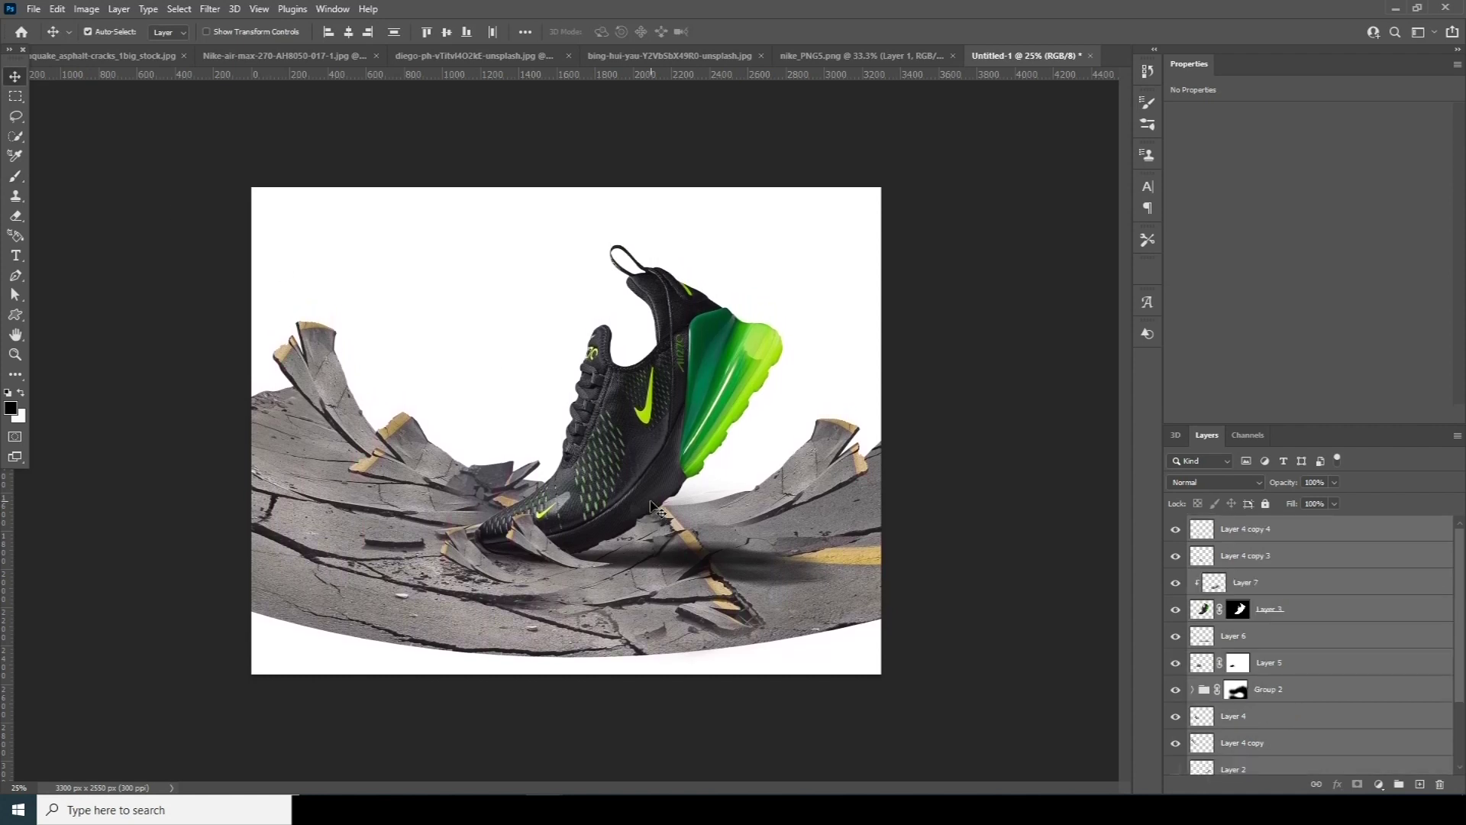
Bring the bing-hui-yau cloud image into the composite and place it behind the road, directly above the Background layer.
left_click(949, 357)
left_click(632, 56)
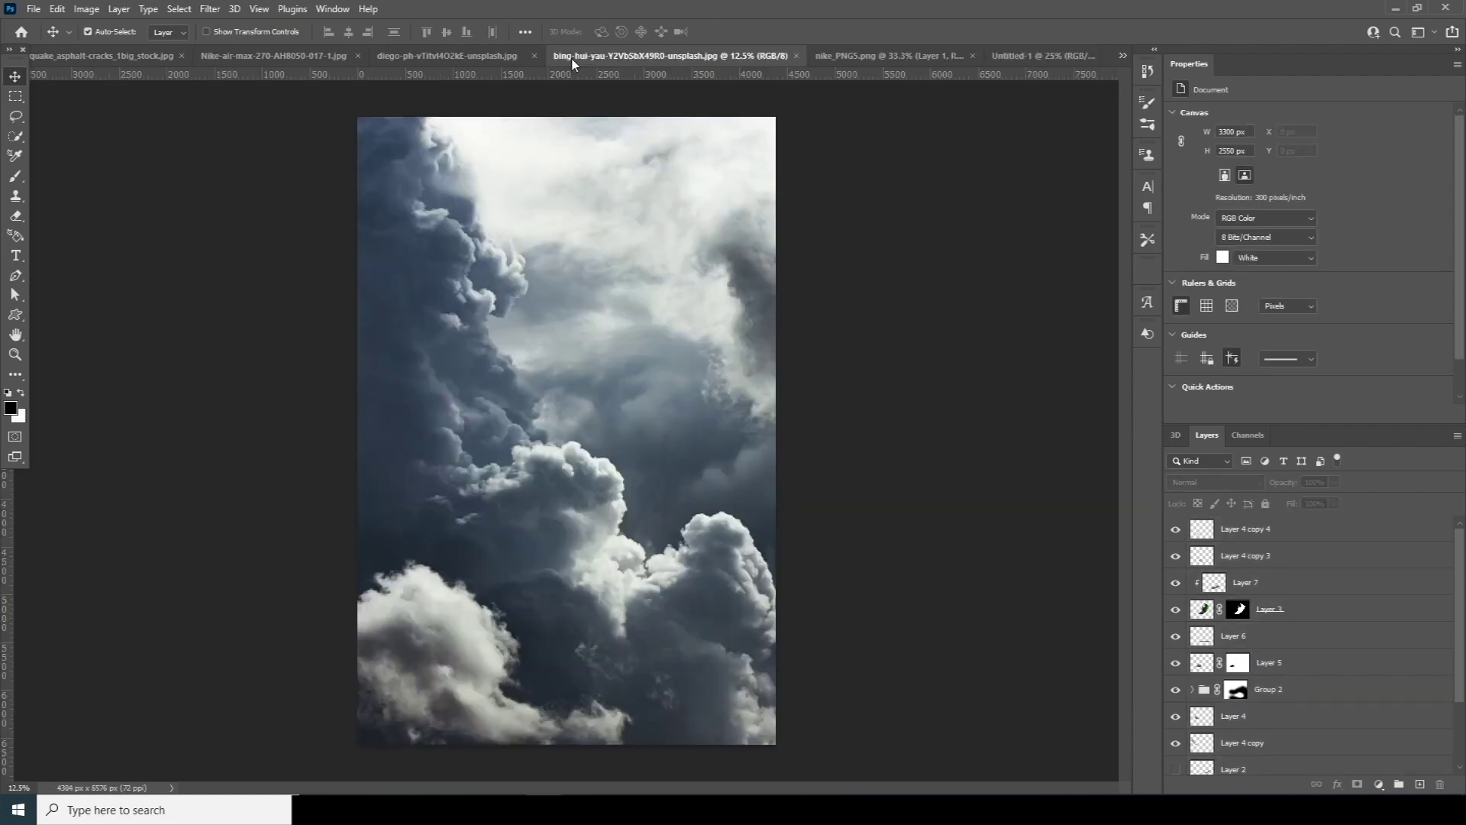
left_click(1010, 57)
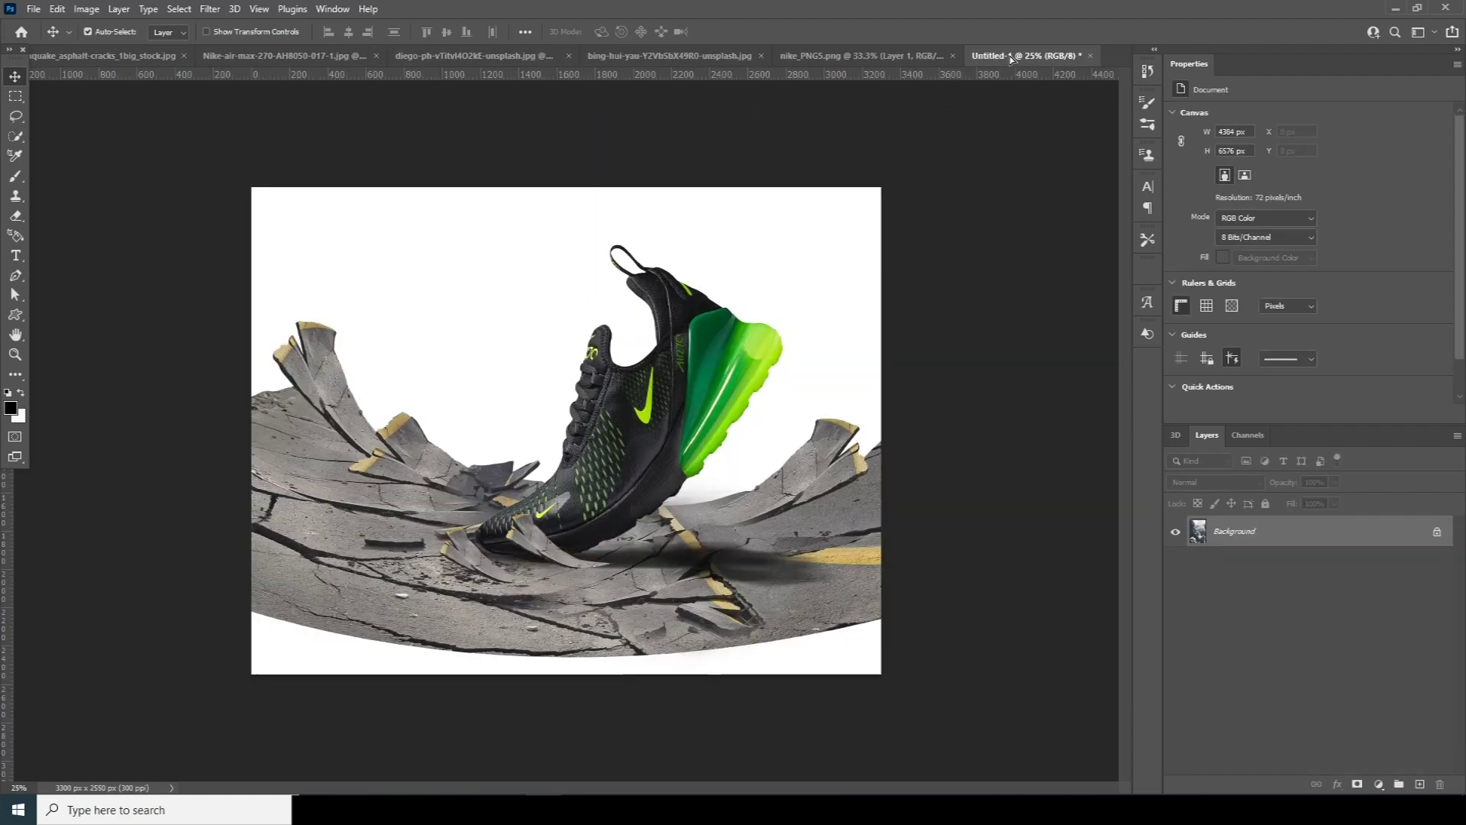
left_click_drag(663, 366, 724, 382)
scroll(1214, 574, "down", 3)
left_click_drag(1238, 792, 1238, 749)
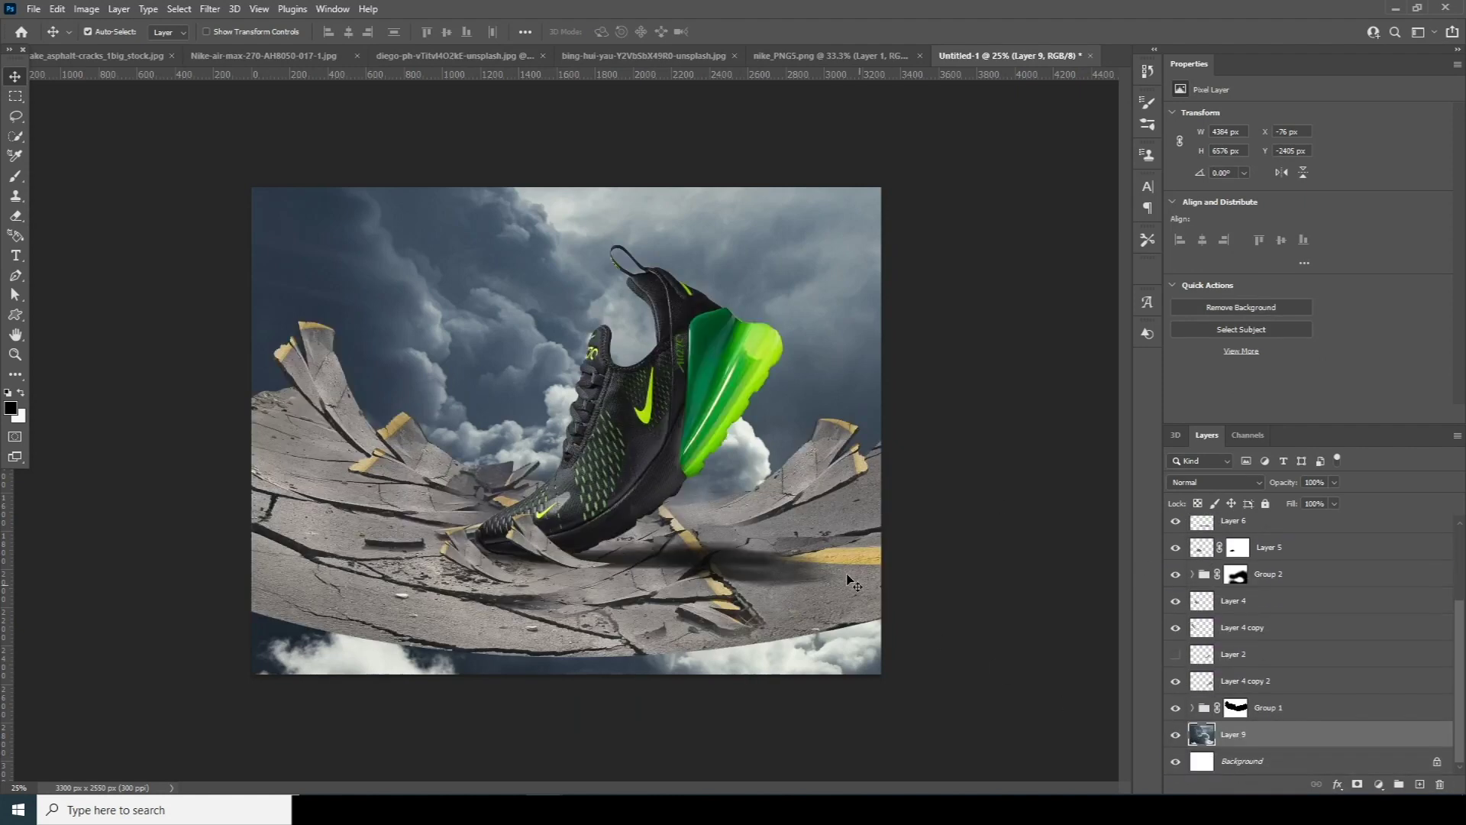
Turn on the CMYK proof view and rotate the cloud layer to about -77°, positioning it to cover the canvas.
key("ctrl+y")
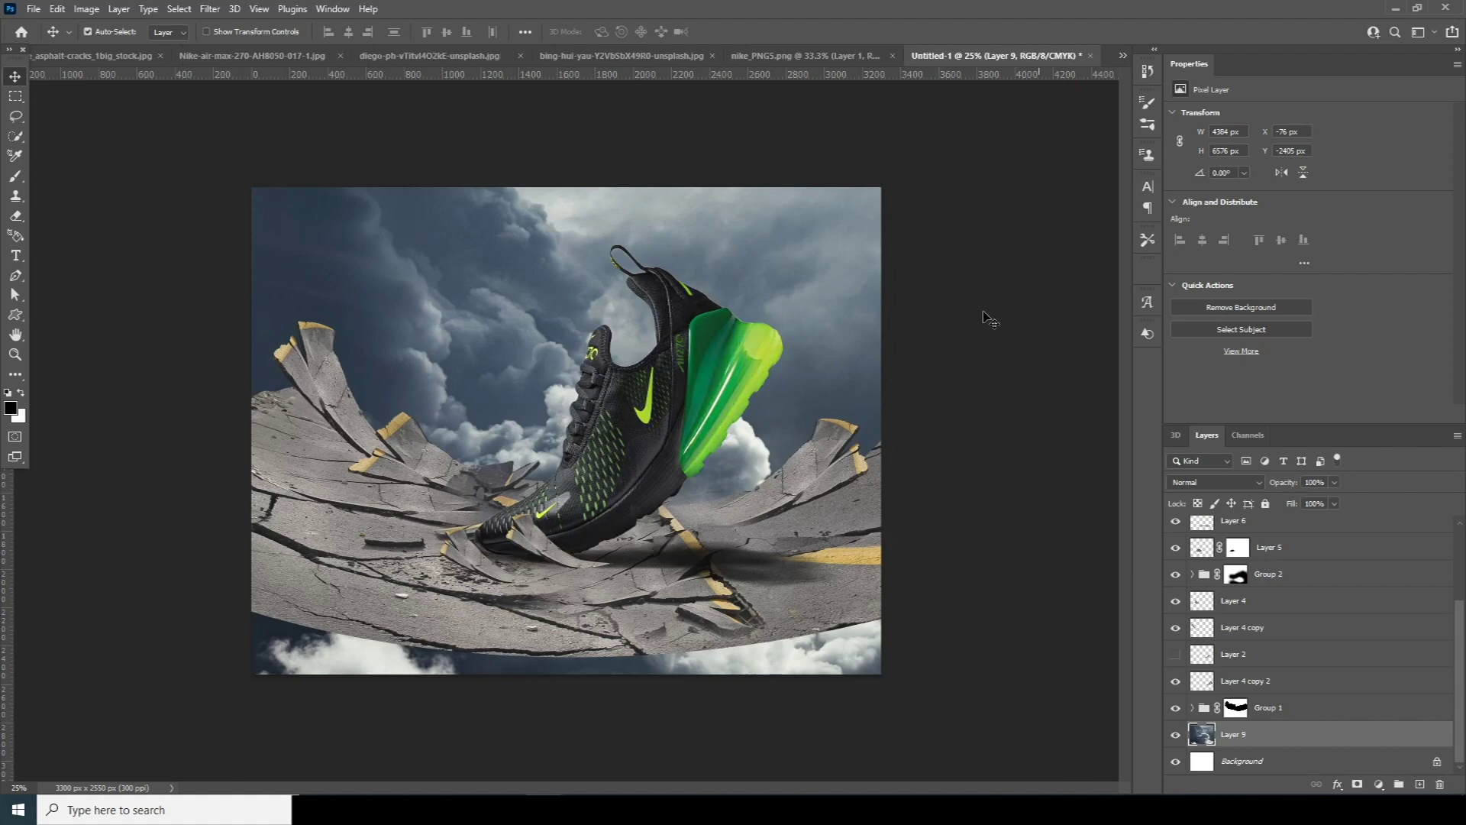
key("ctrl+minus")
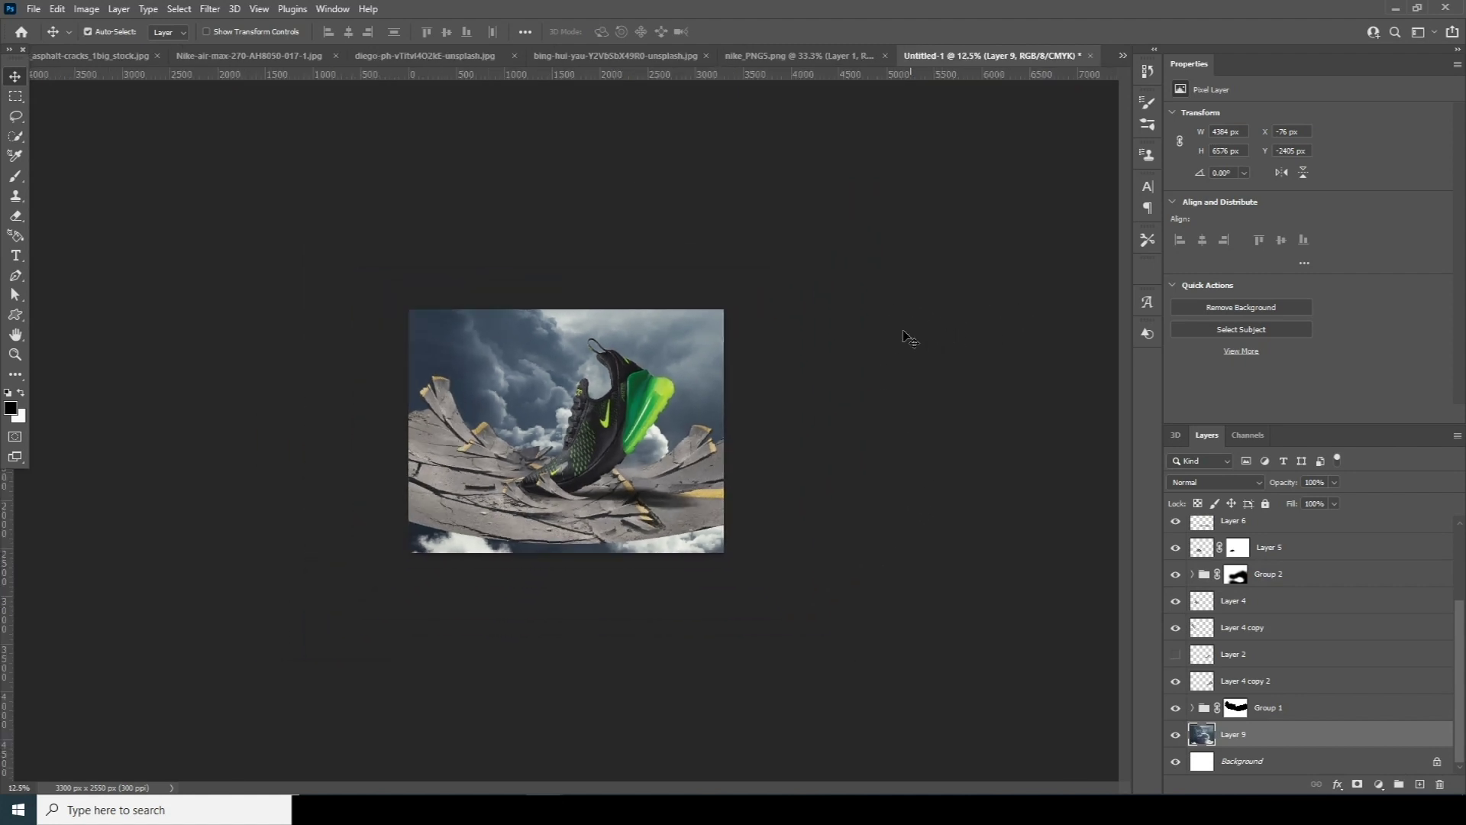
key("ctrl+minus")
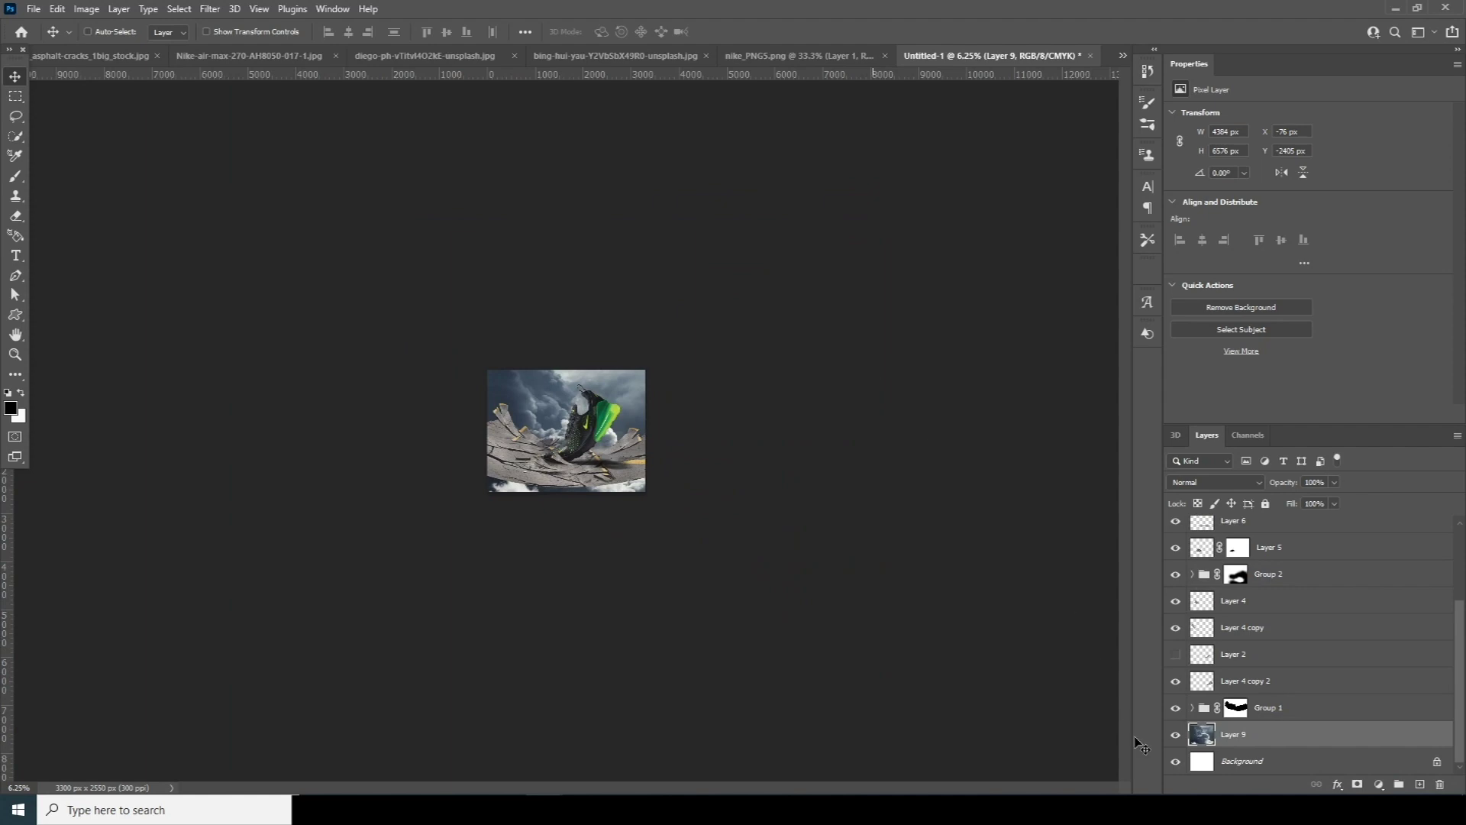
key("ctrl+t")
left_click_drag(857, 317, 524, 288)
left_click_drag(575, 440, 614, 508)
left_click_drag(888, 487, 892, 471)
key("ctrl+plus")
key("ctrl+plus")
key("ctrl+plus")
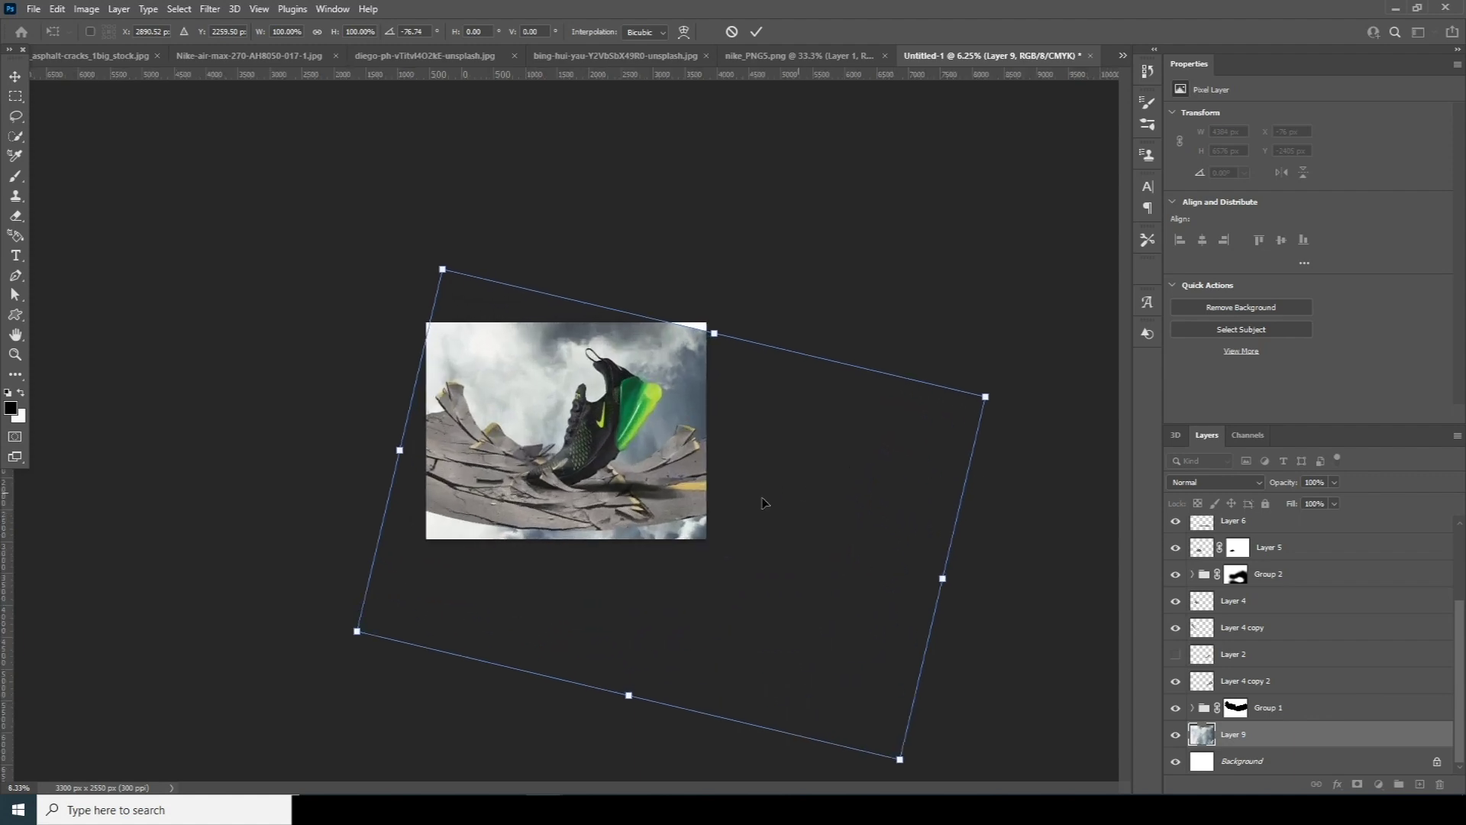
mouse_move(831, 514)
left_mouse_down()
mouse_move(874, 522)
mouse_move(816, 501)
left_mouse_up()
key("Return")
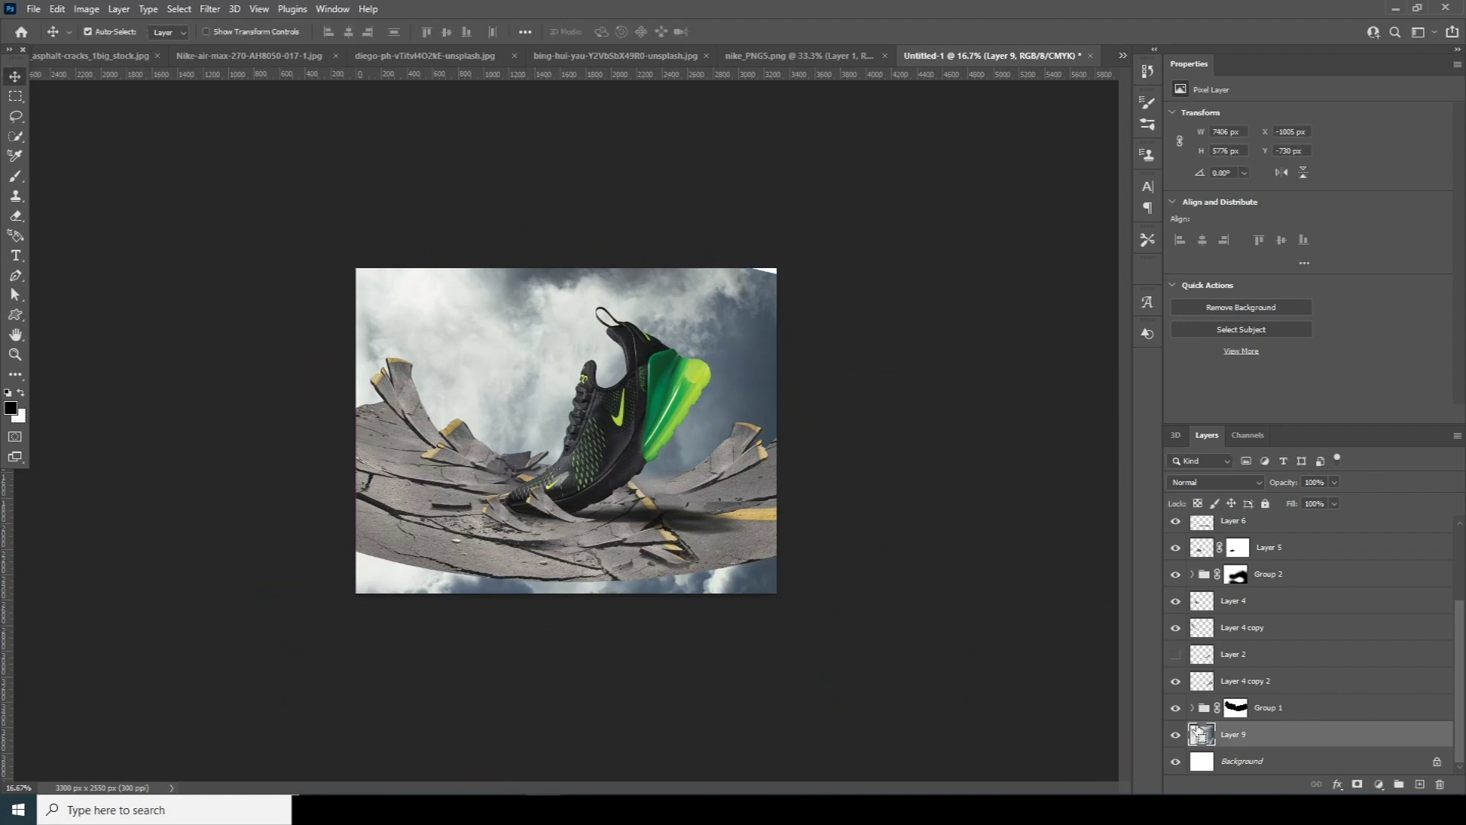
Duplicate the cloud layer, rotate the copy to about -131° and position it over the sky behind the shoe.
key("ctrl+j")
key("ctrl+t")
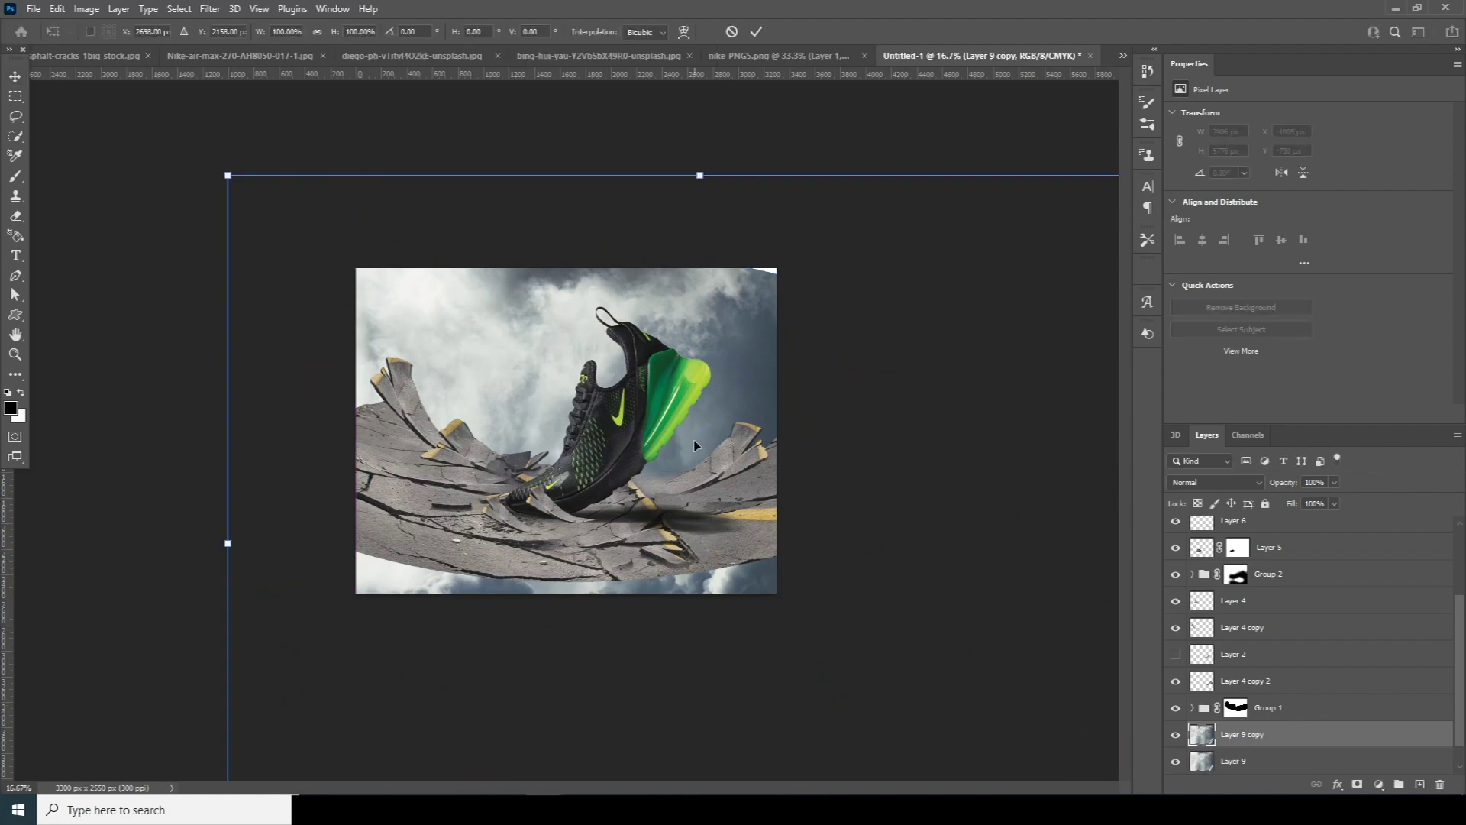
right_click(695, 443)
left_click(748, 674)
left_click_drag(677, 538, 576, 359)
left_click_drag(687, 433, 641, 344)
left_click_drag(718, 453, 700, 376)
left_click_drag(1034, 338, 711, 443)
left_click_drag(773, 377, 908, 390)
left_click(816, 438)
key("Return")
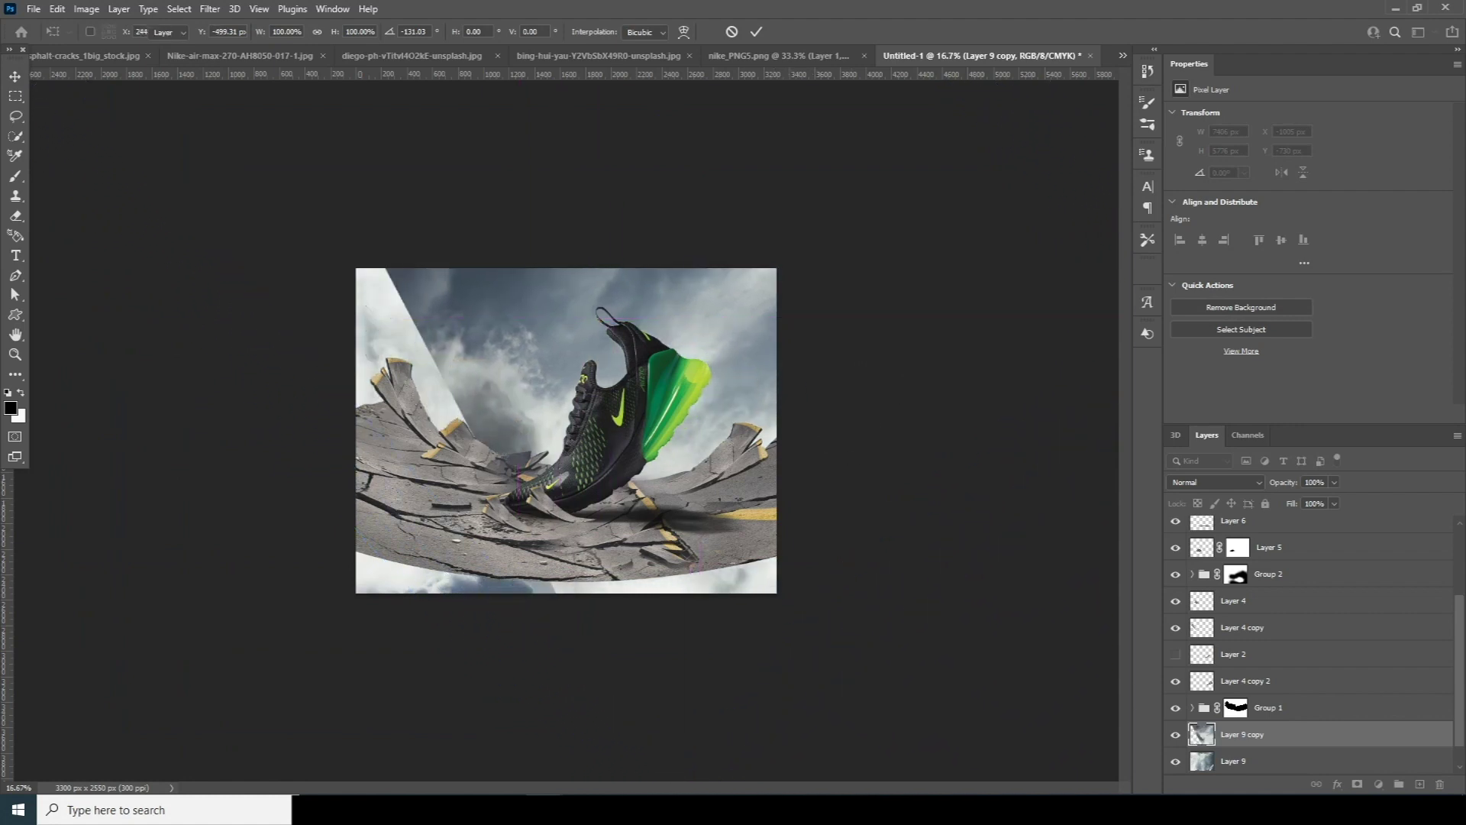
Add a mask to the cloud copy and paint out its hard edges along the left side and below the road with a 1100 px brush.
left_click(1357, 785)
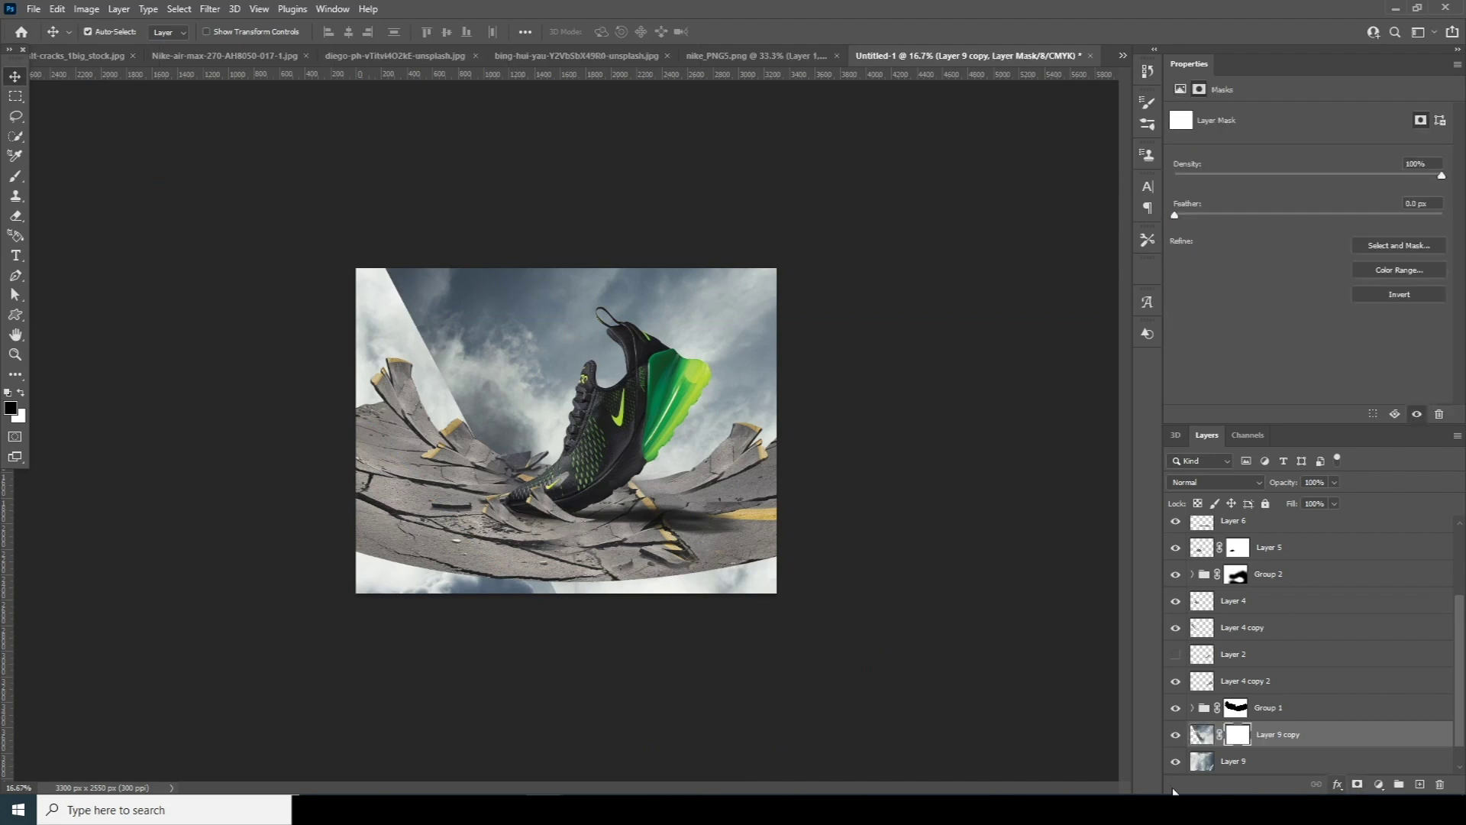
key("b")
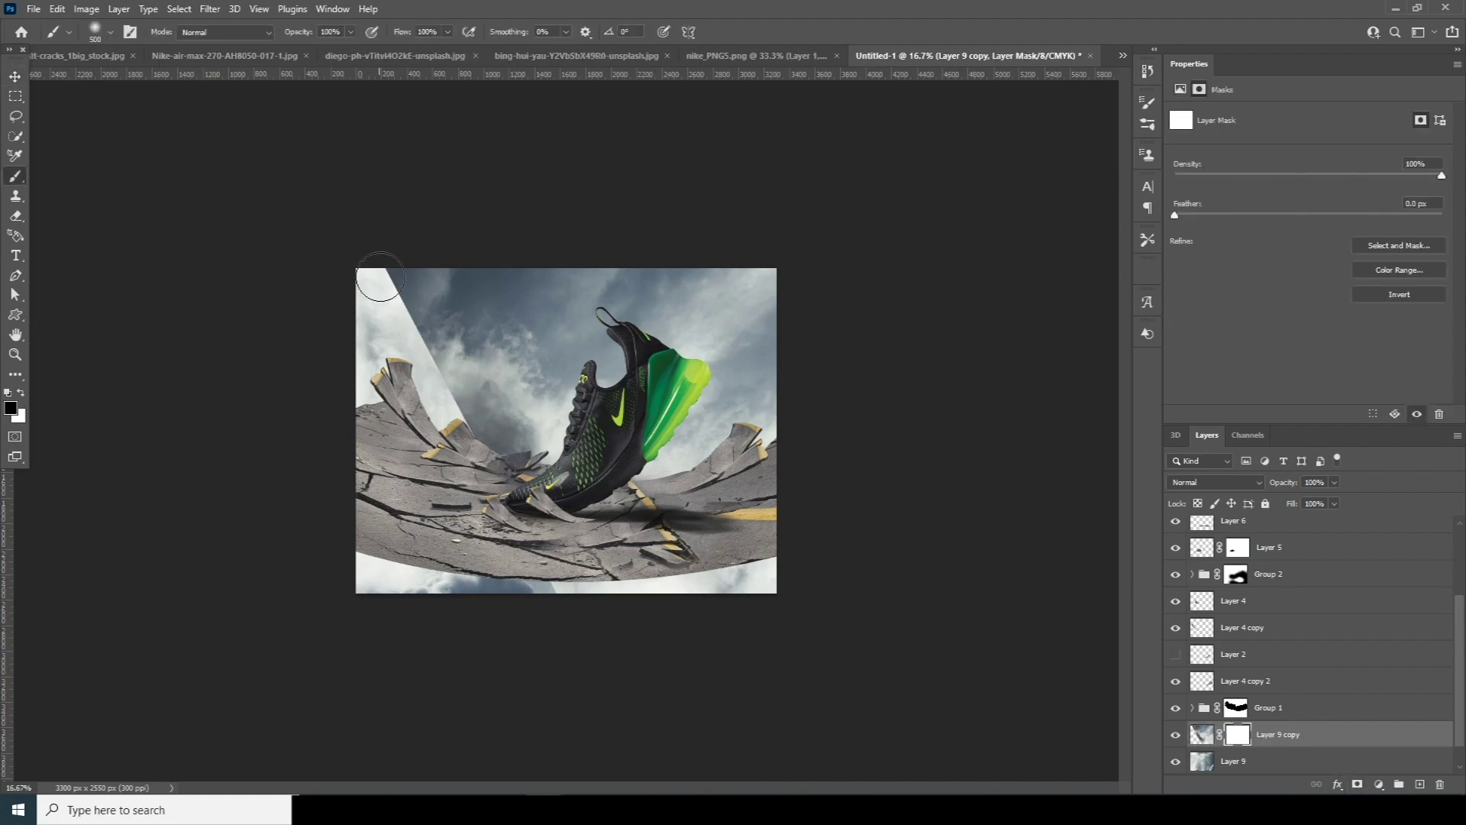
left_click_drag(380, 276, 489, 435)
key("bracketright")
key("bracketright")
key("bracketright")
key("bracketright")
mouse_move(419, 275)
left_mouse_down()
mouse_move(507, 366)
mouse_move(534, 301)
mouse_move(483, 497)
left_mouse_up()
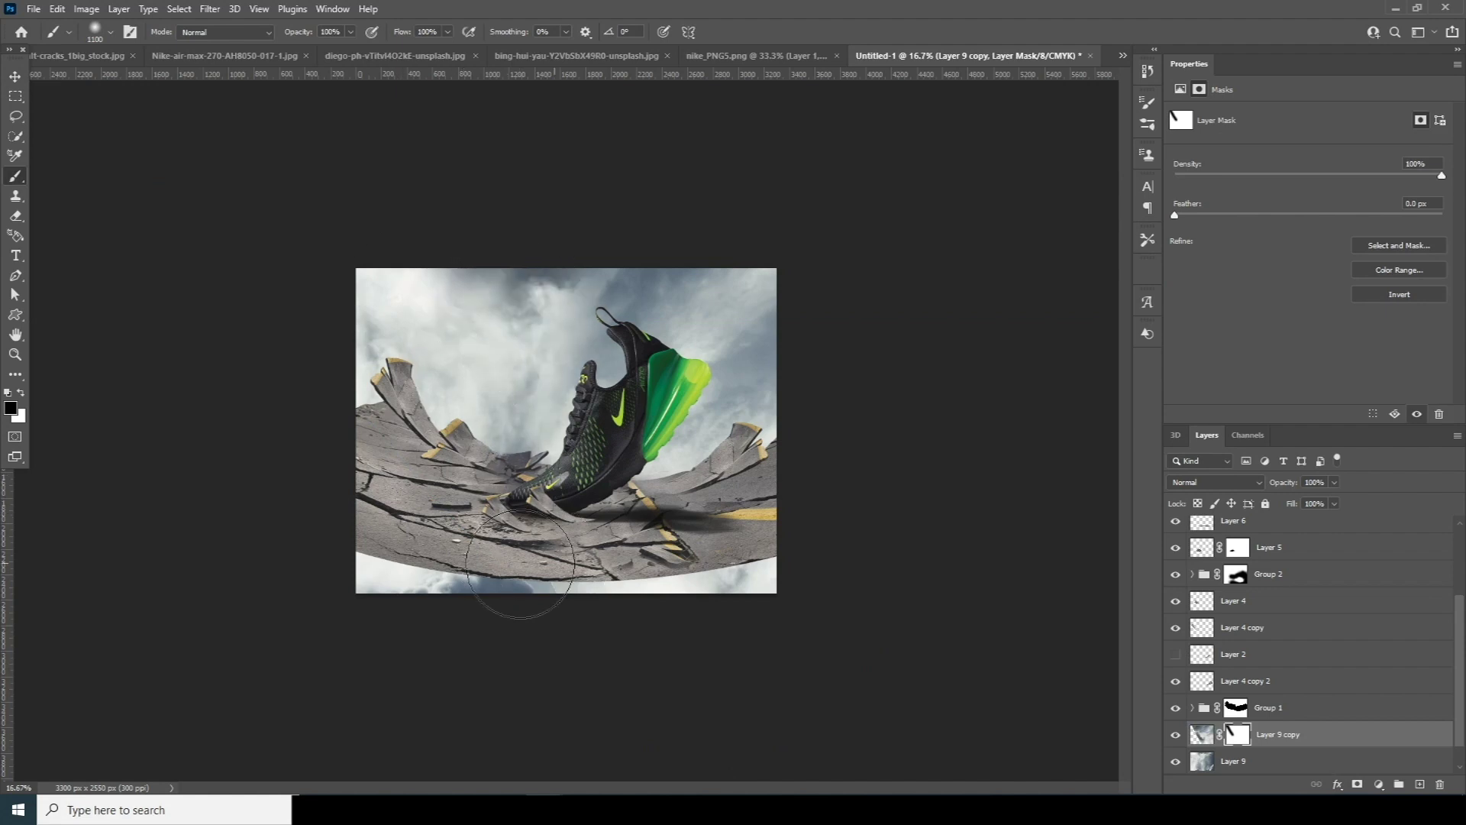
mouse_move(723, 609)
left_mouse_down()
mouse_move(627, 613)
mouse_move(787, 618)
mouse_move(461, 605)
mouse_move(443, 573)
left_mouse_up()
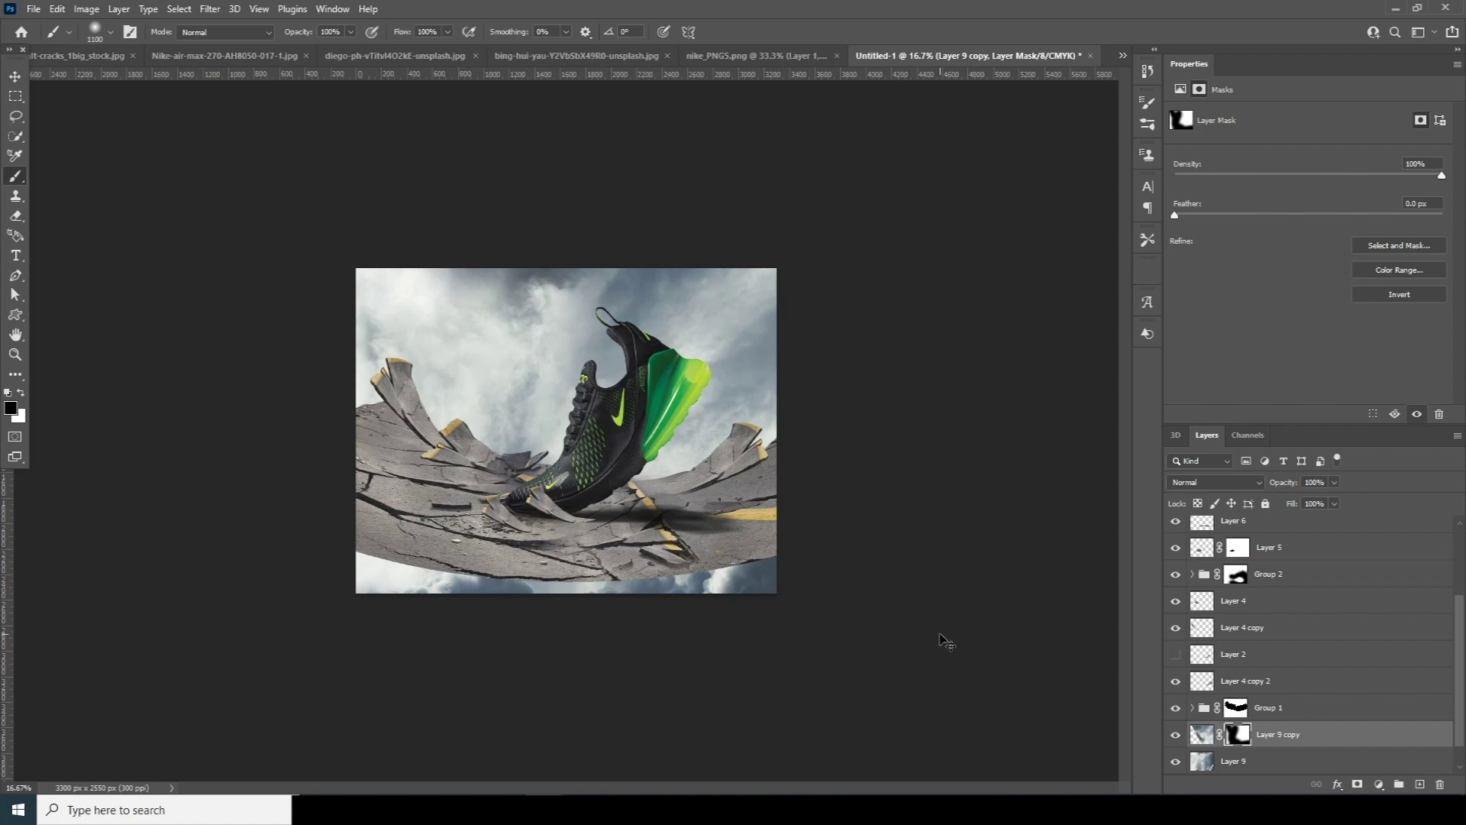
key("ctrl+plus")
key("ctrl+minus")
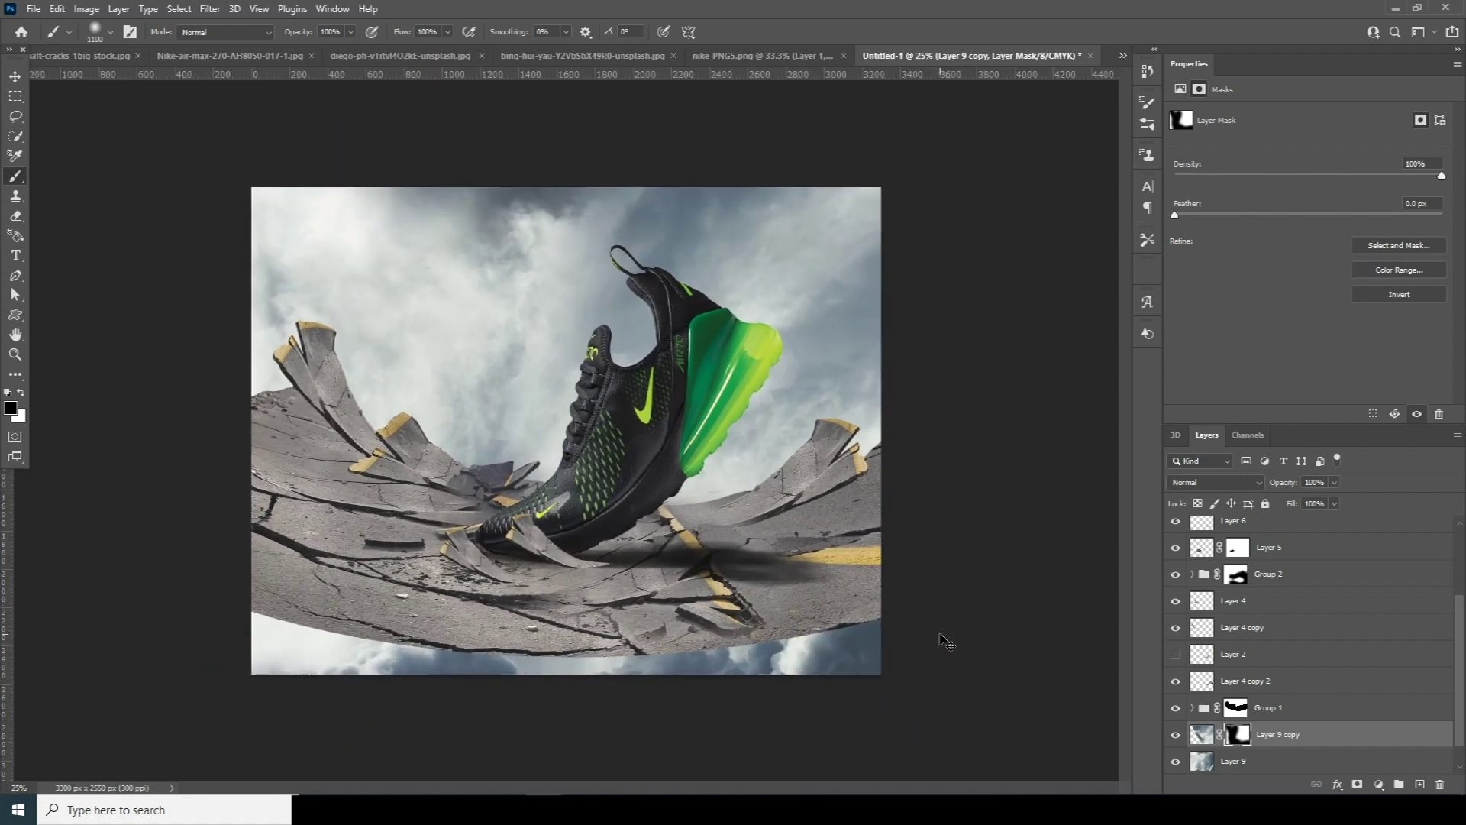
key("ctrl+minus")
key("ctrl+plus")
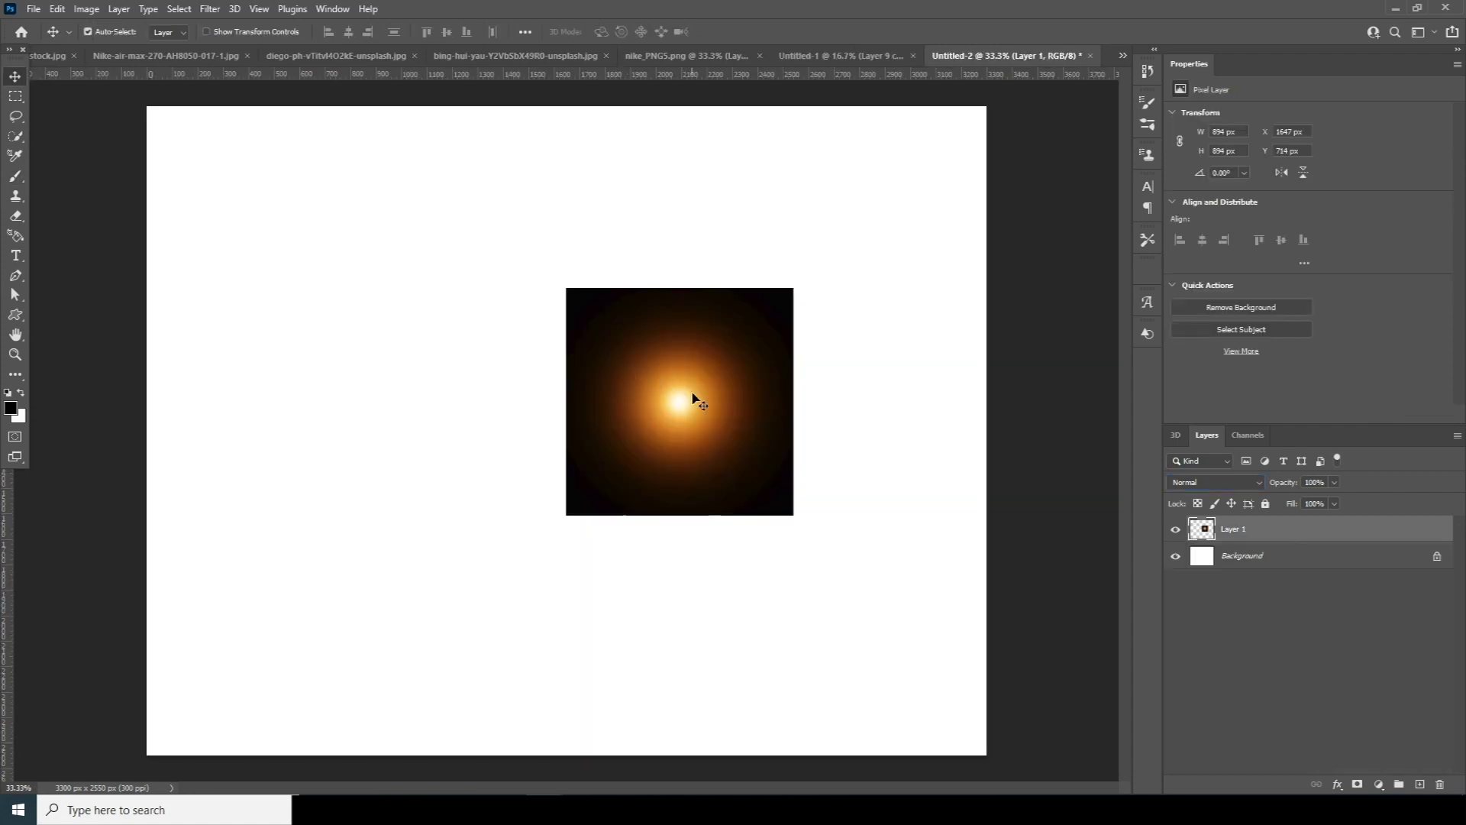
Bring the orange glow from Untitled-2 to the heel, place it below Layer 4 copy 4 and set its blend mode to Screen.
left_click_drag(692, 394, 654, 481)
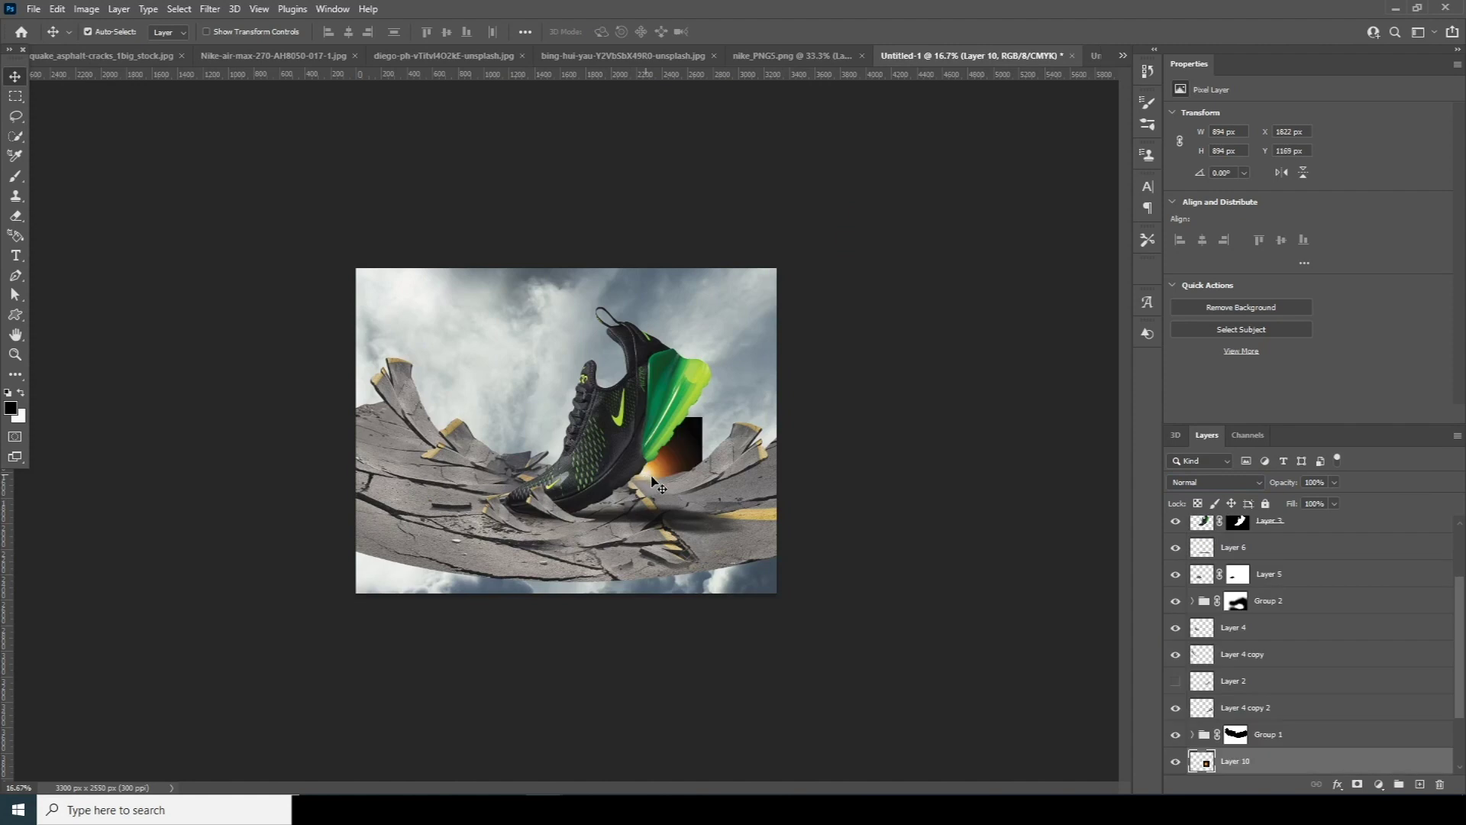
left_click_drag(1198, 767, 1217, 555)
left_click(1214, 482)
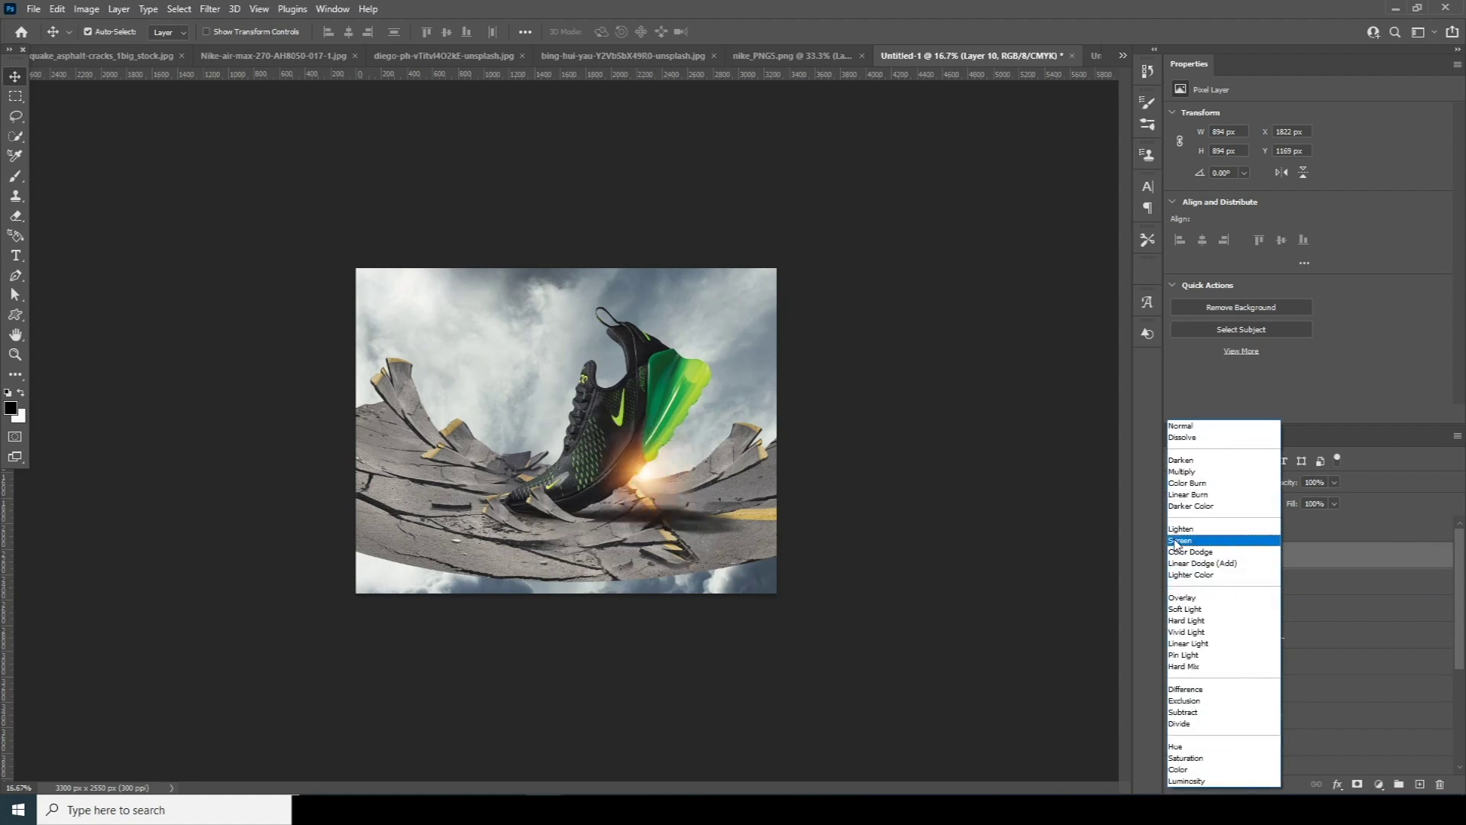
left_click(1180, 541)
Enlarge the orange glow at the heel to 1266 × 1266 px.
key("ctrl+t")
left_click_drag(700, 531, 737, 544)
key("Return")
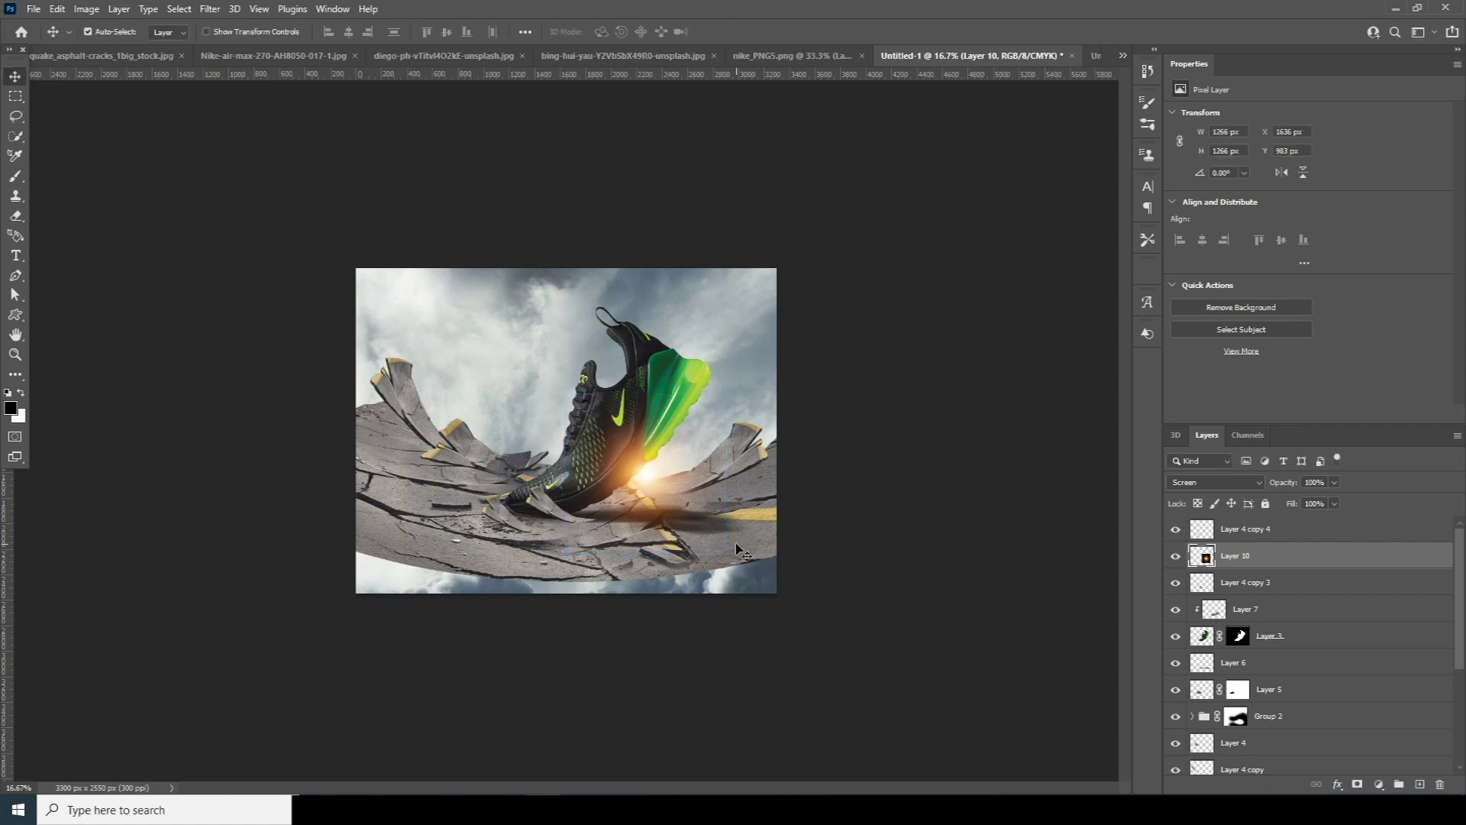
Duplicate Group 1, move the copy to the top of the layer stack and delete the copy's layer mask.
left_click(1234, 534)
left_click_drag(1461, 639, 1460, 733)
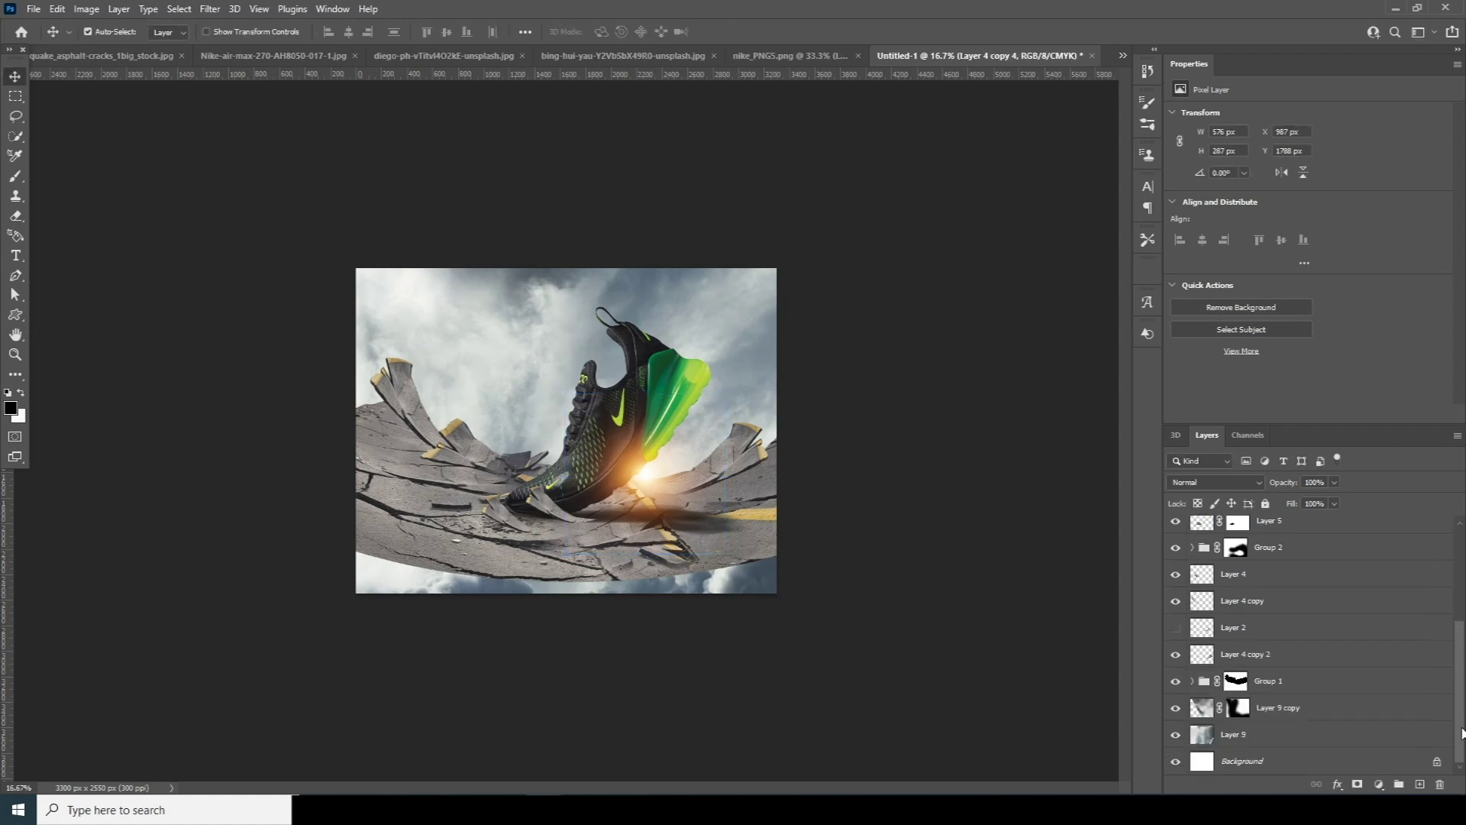
left_click(1192, 681)
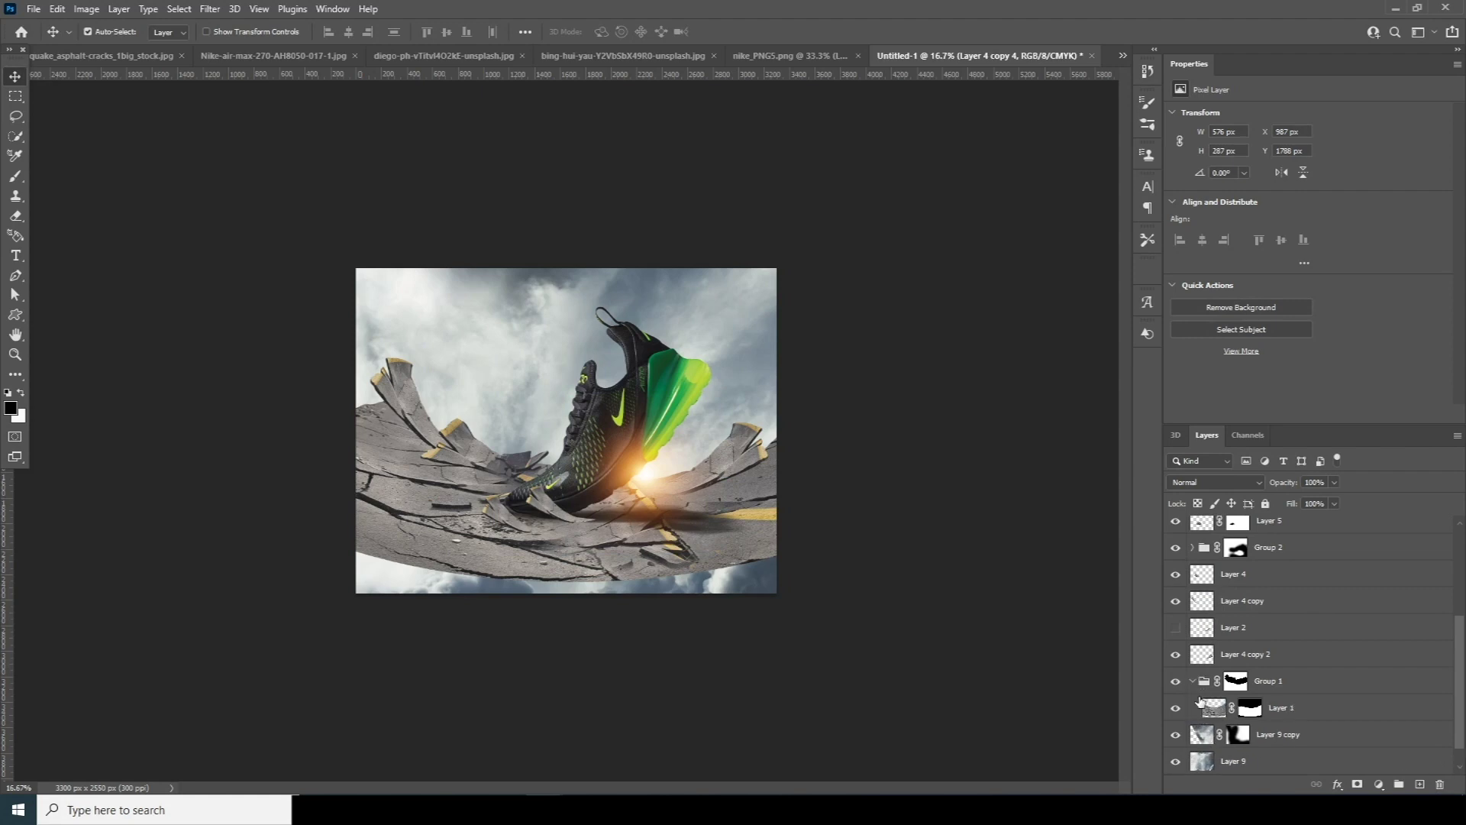
left_click(1217, 716)
left_click(1193, 682)
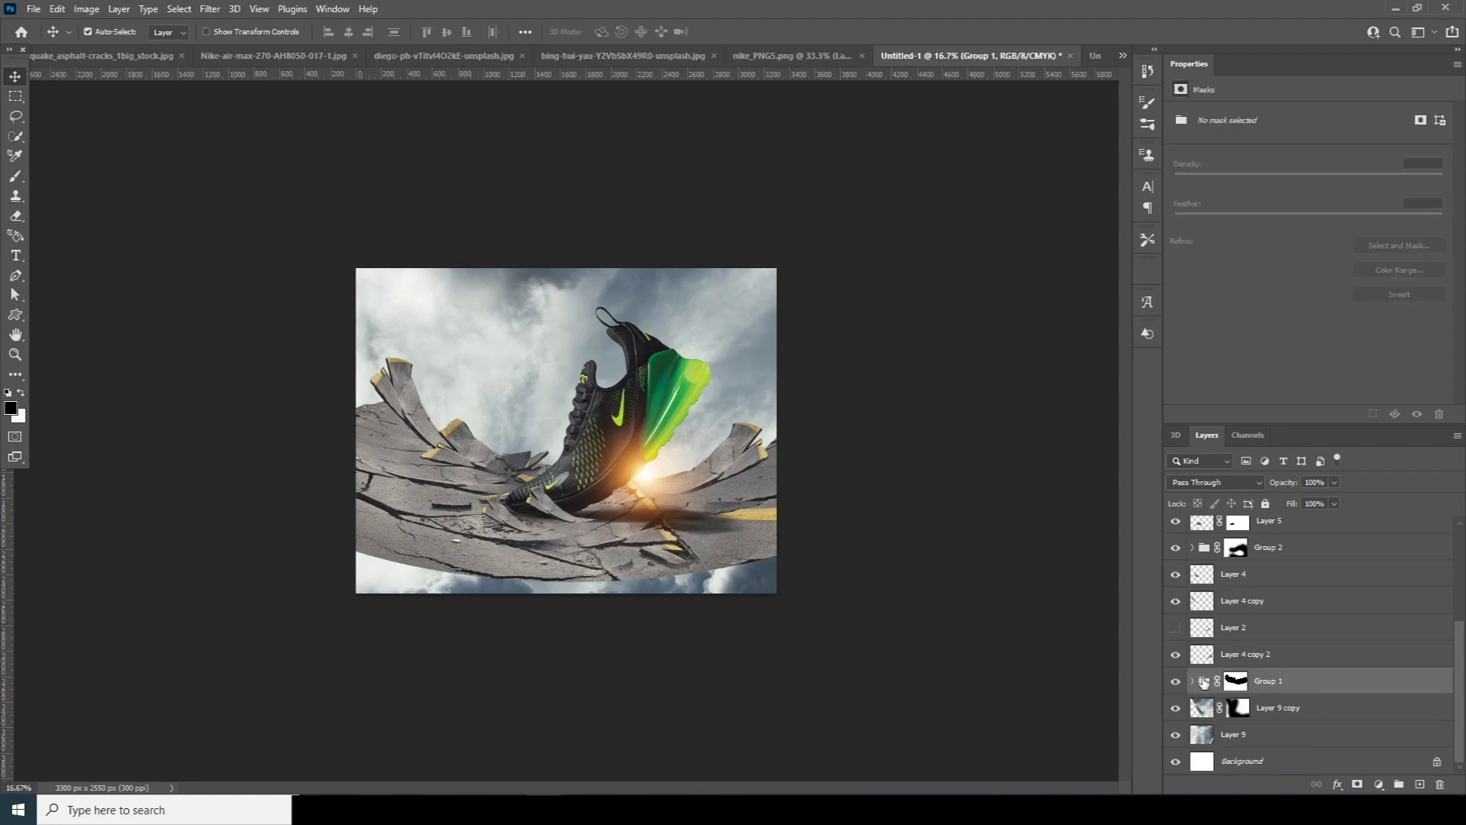
left_click(1176, 682)
left_click(1177, 681)
key("ctrl+j")
left_click_drag(1206, 685, 1237, 528)
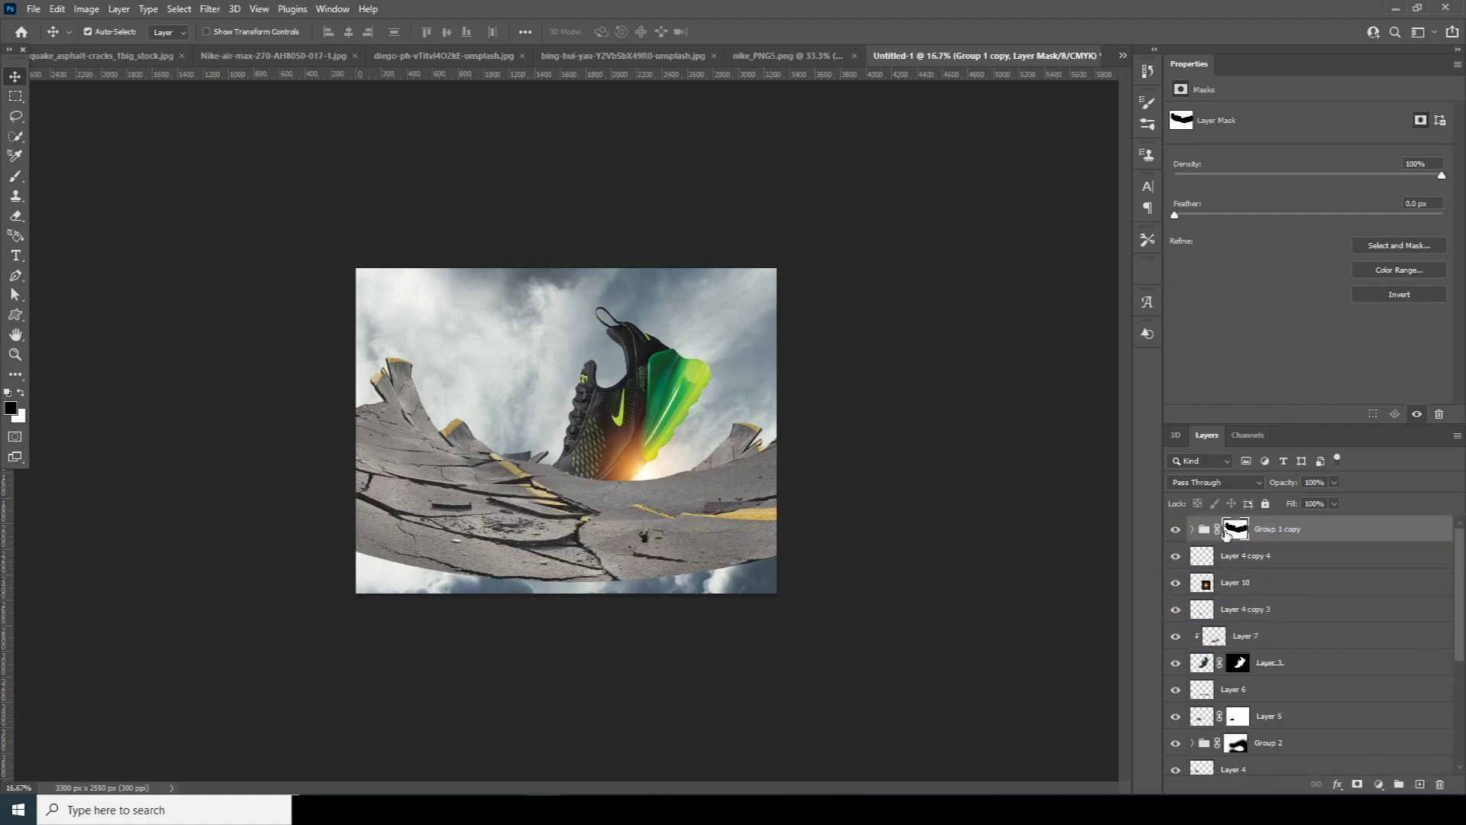
key("Delete")
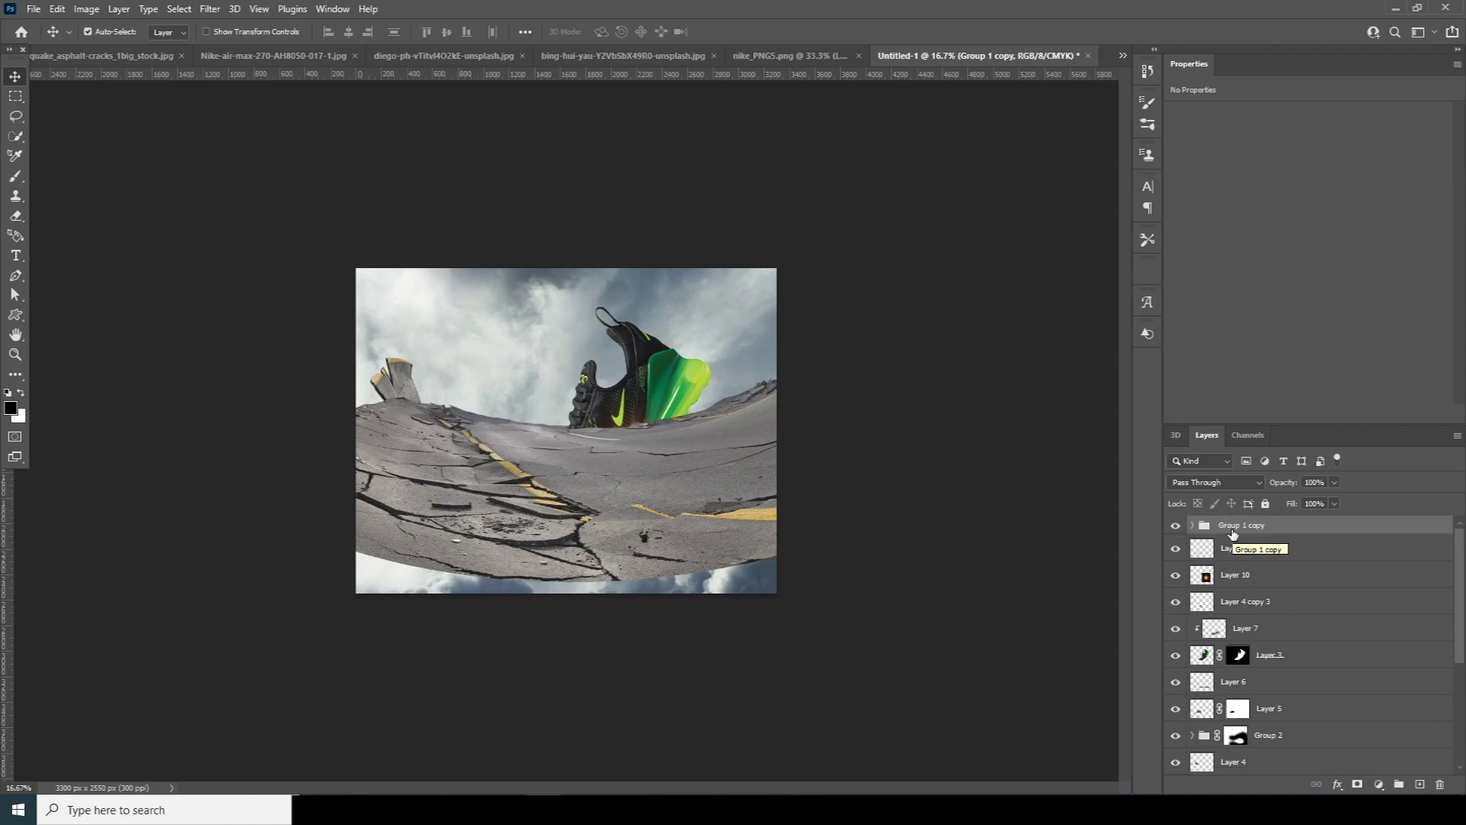
Move the duplicated road group down and scale it up so it forms the foreground below the shoe.
key("ctrl+t")
left_click_drag(698, 516, 697, 624)
left_click_drag(886, 684, 944, 701)
key("Return")
Apply a Gaussian Blur to Layer 1 inside Group 1 copy so the foreground road goes out of focus.
left_click(208, 9)
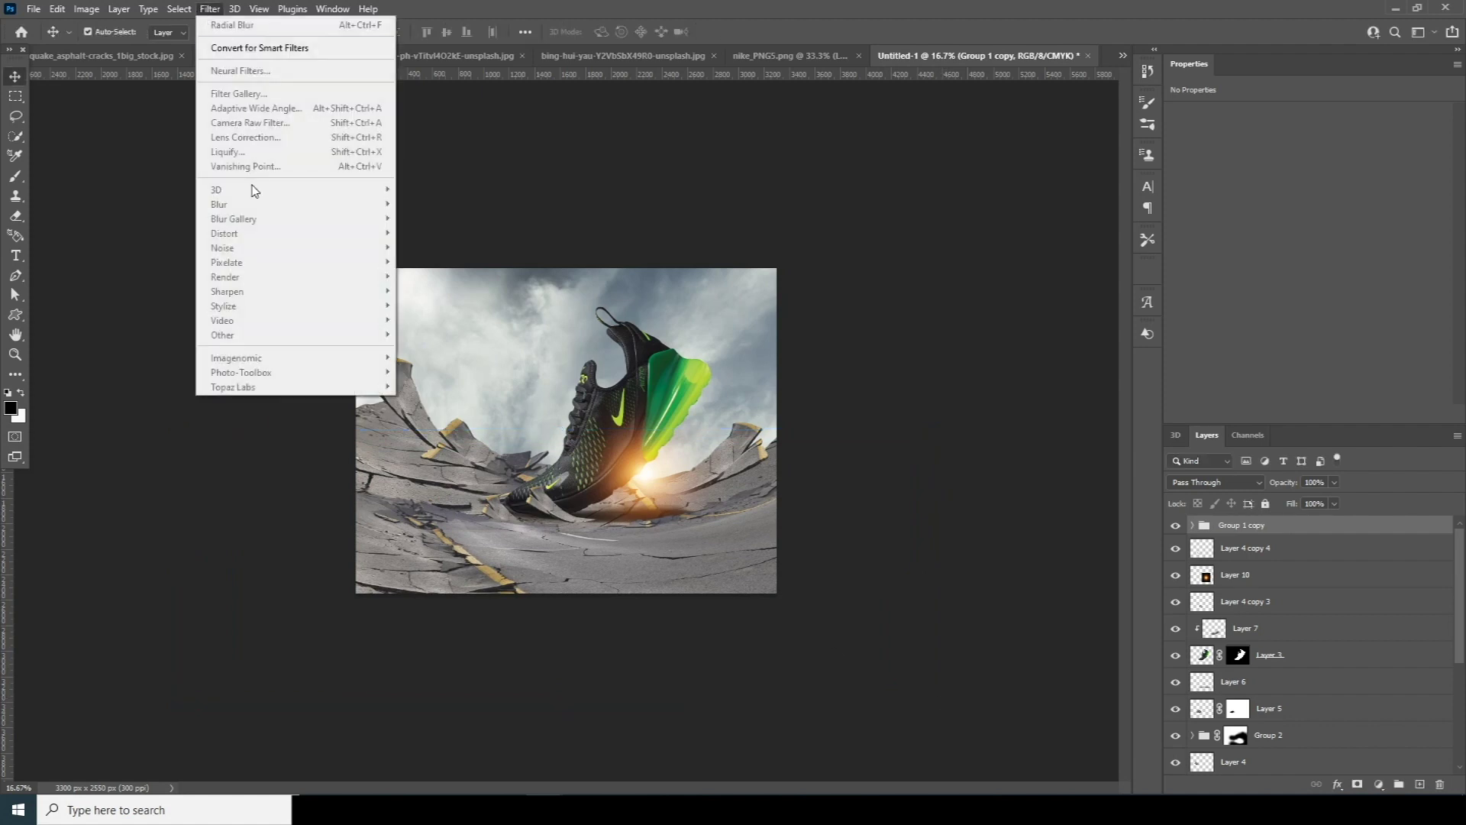
left_click(1198, 525)
left_click(1193, 525)
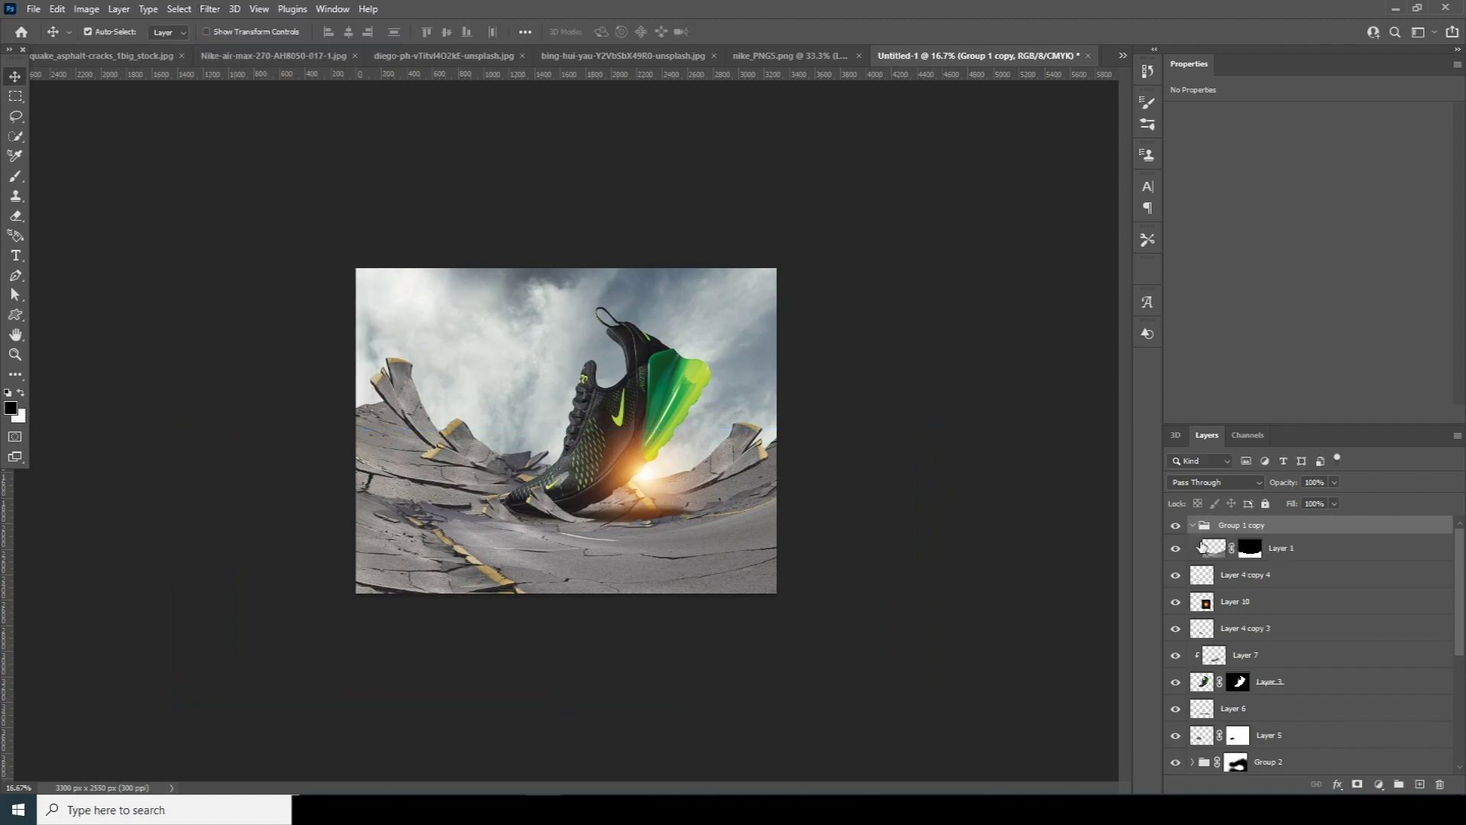
left_click(1213, 547)
left_click(206, 9)
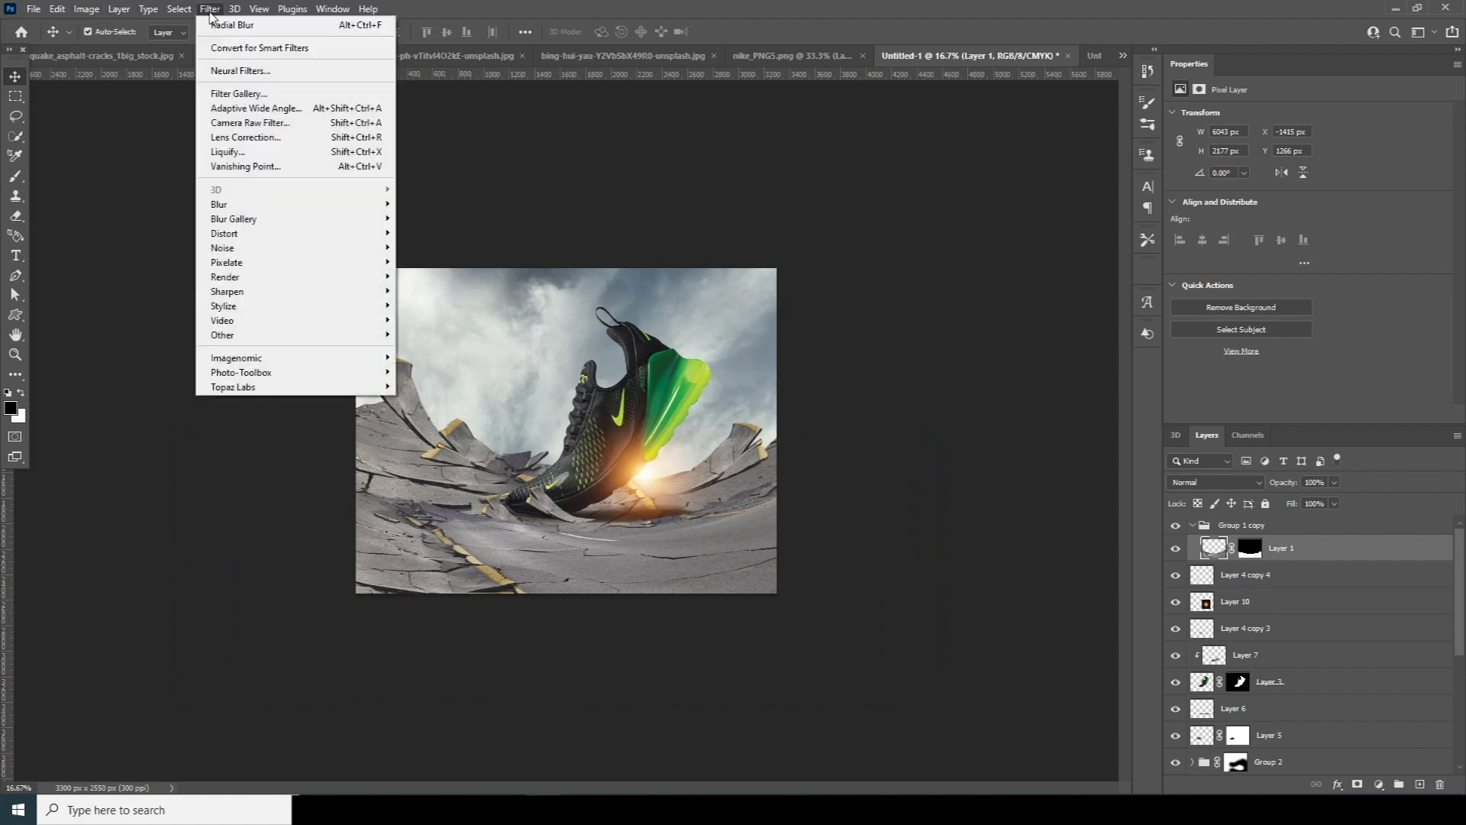
mouse_move(254, 222)
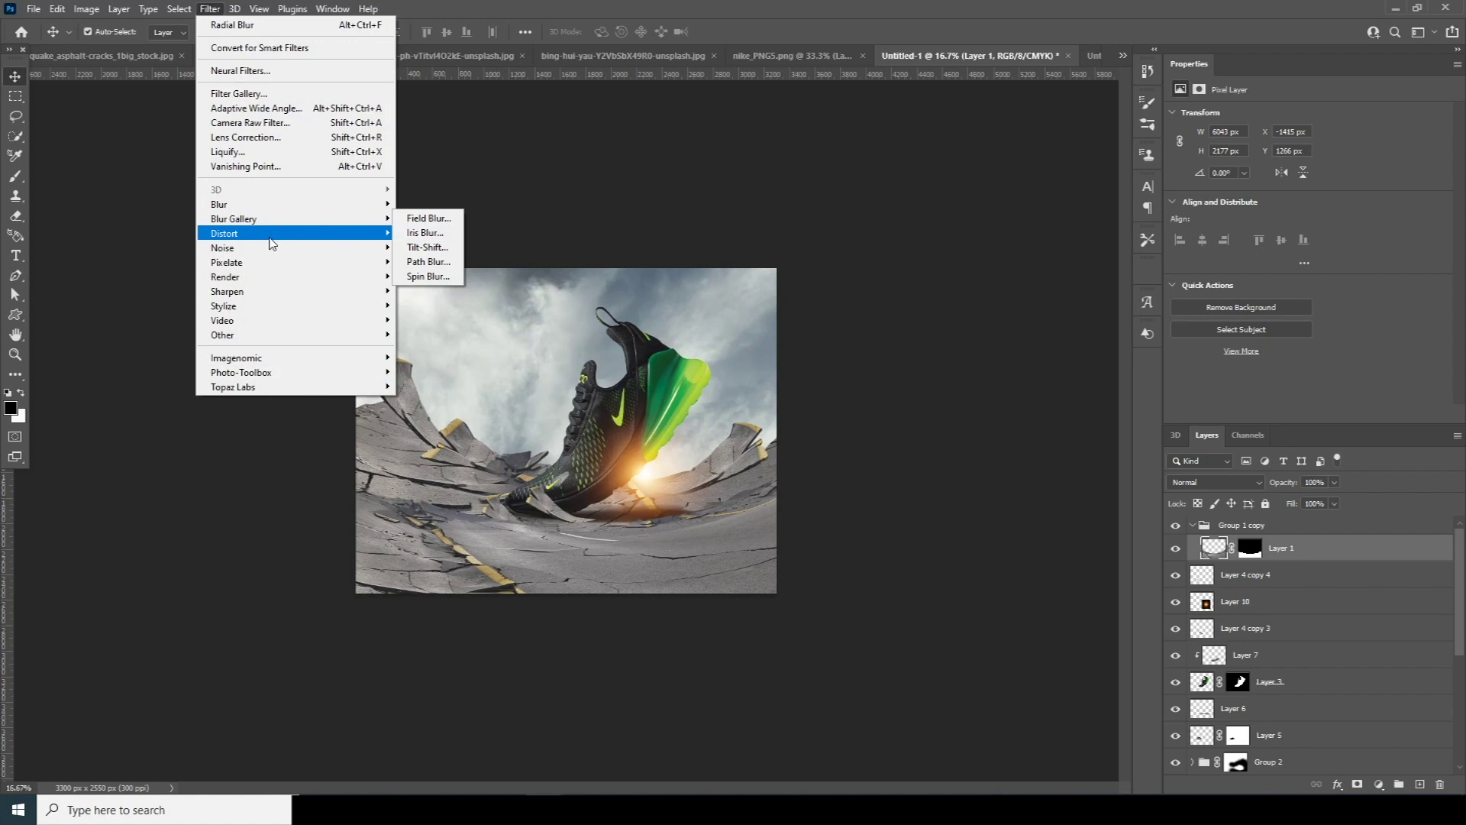
mouse_move(326, 221)
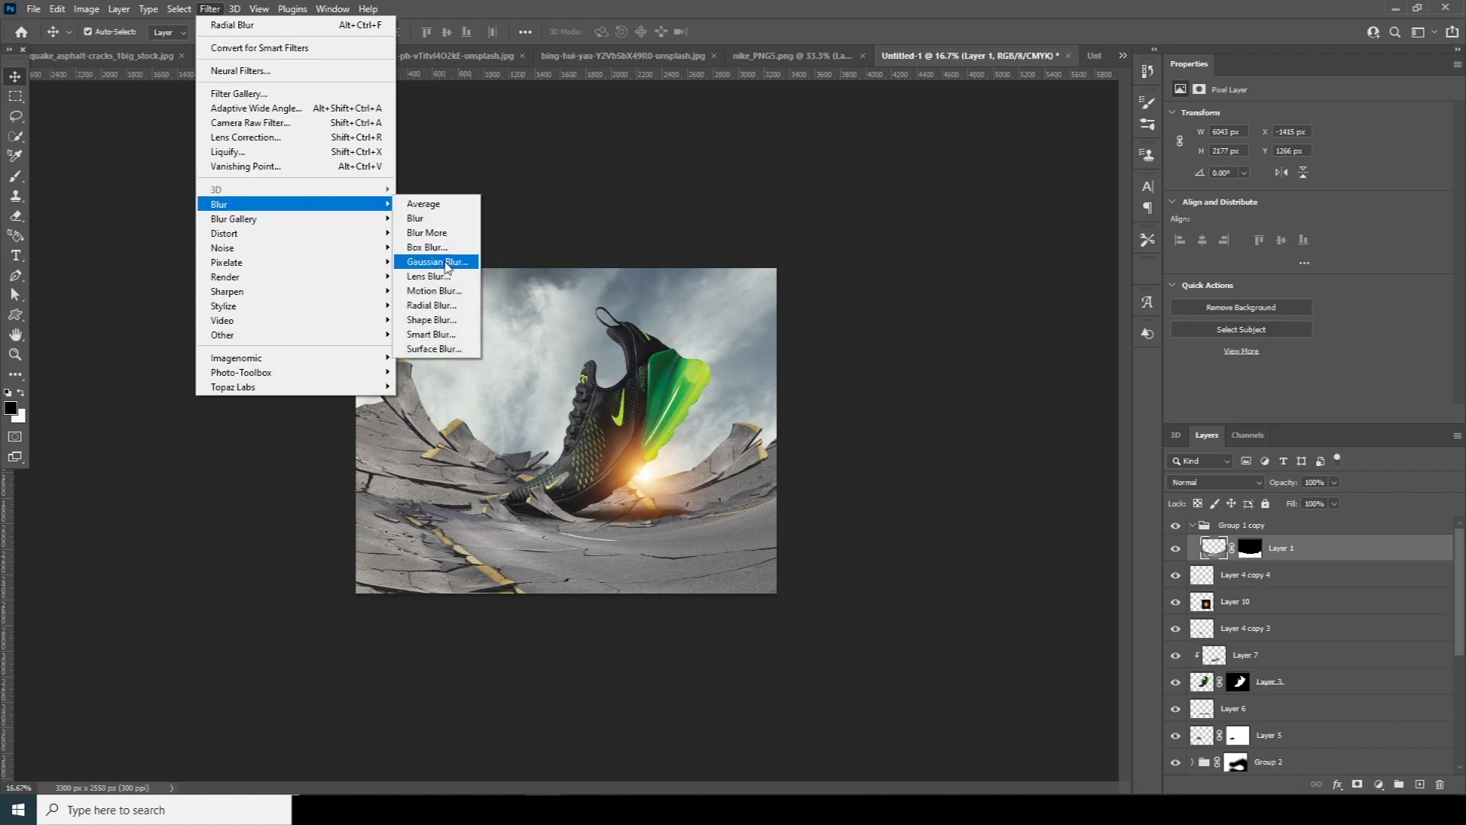
left_click(428, 270)
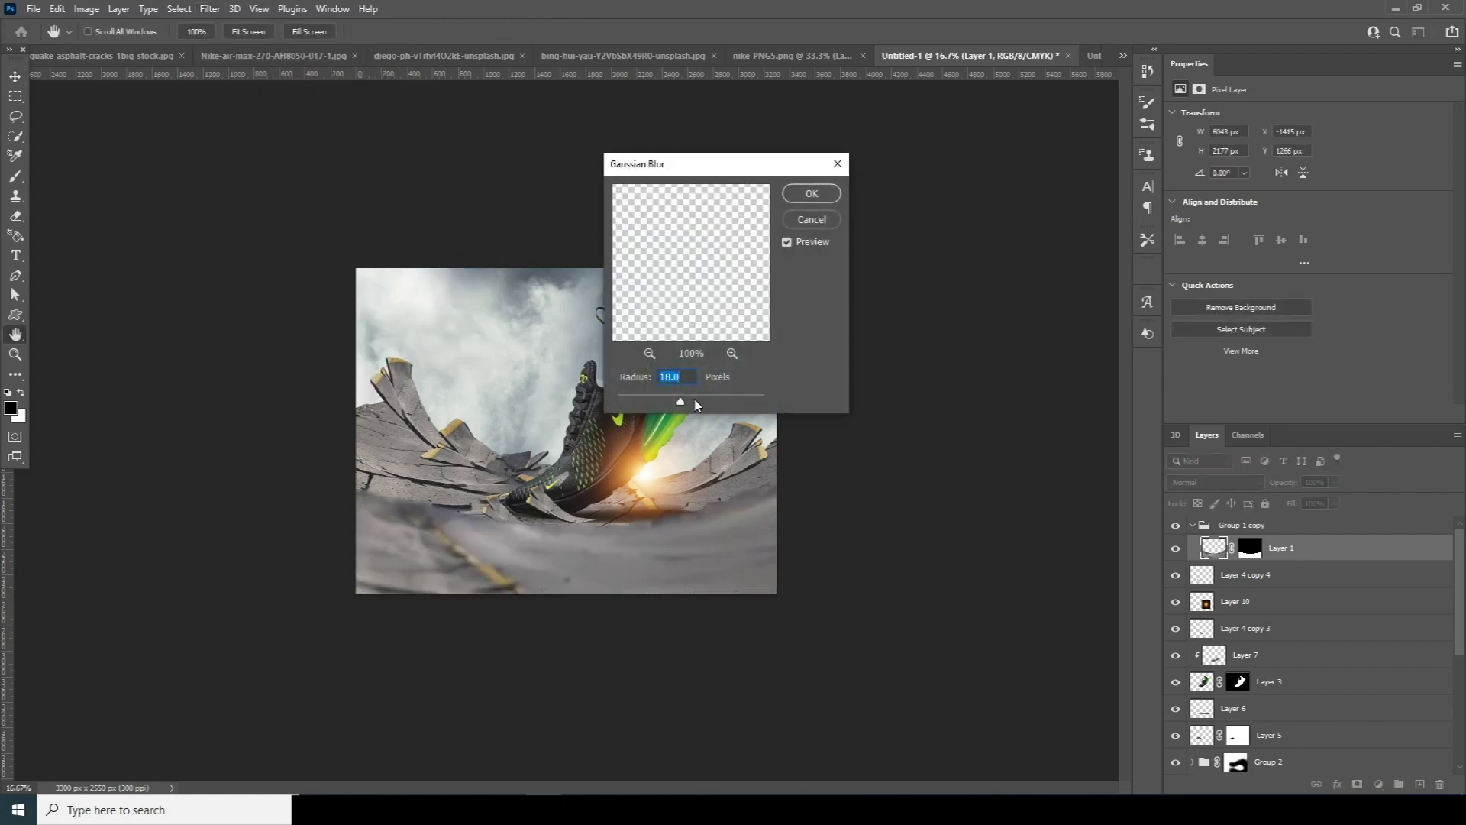
left_click_drag(667, 405, 664, 407)
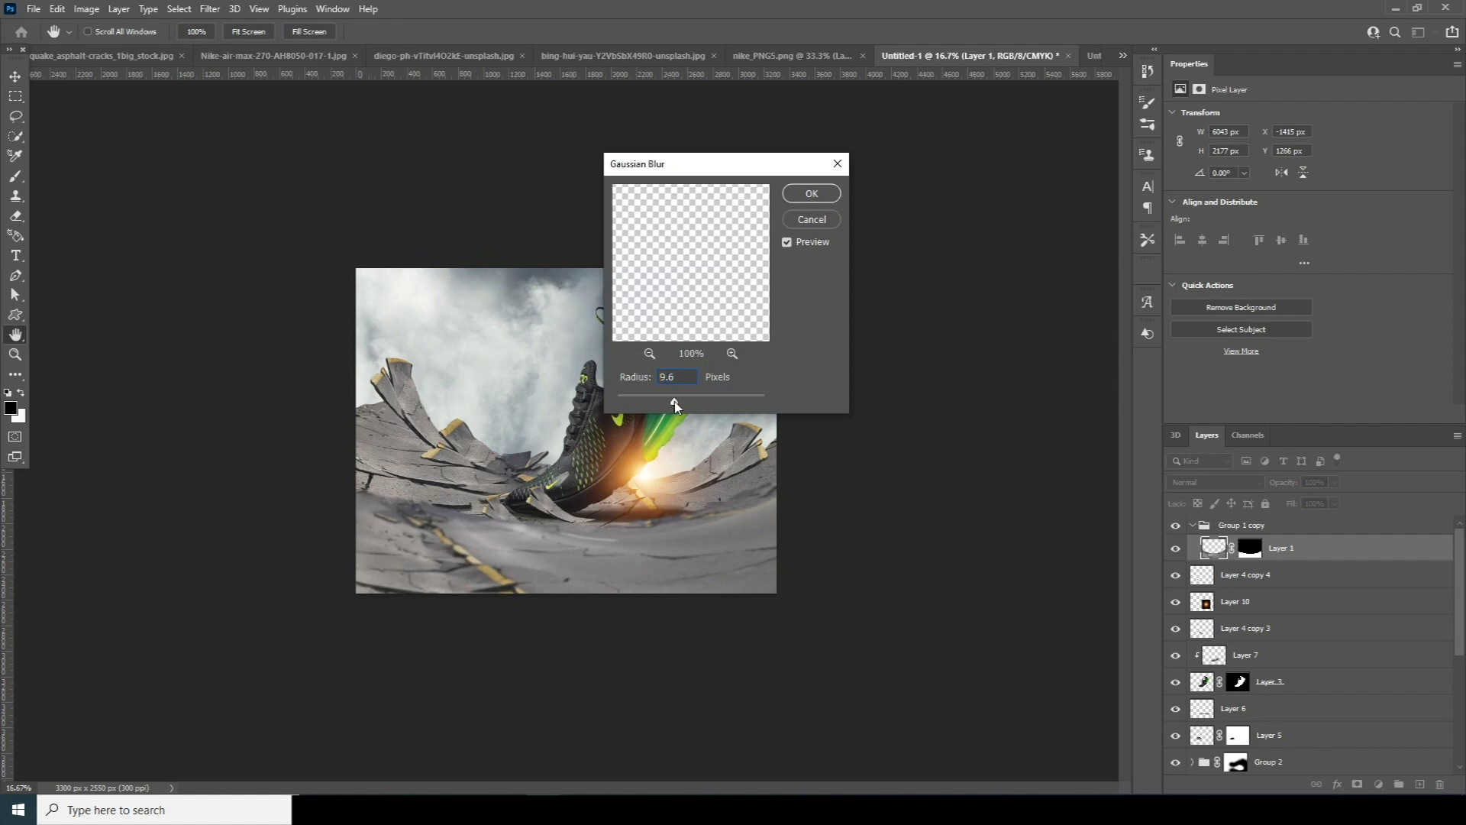
left_click_drag(680, 402, 681, 403)
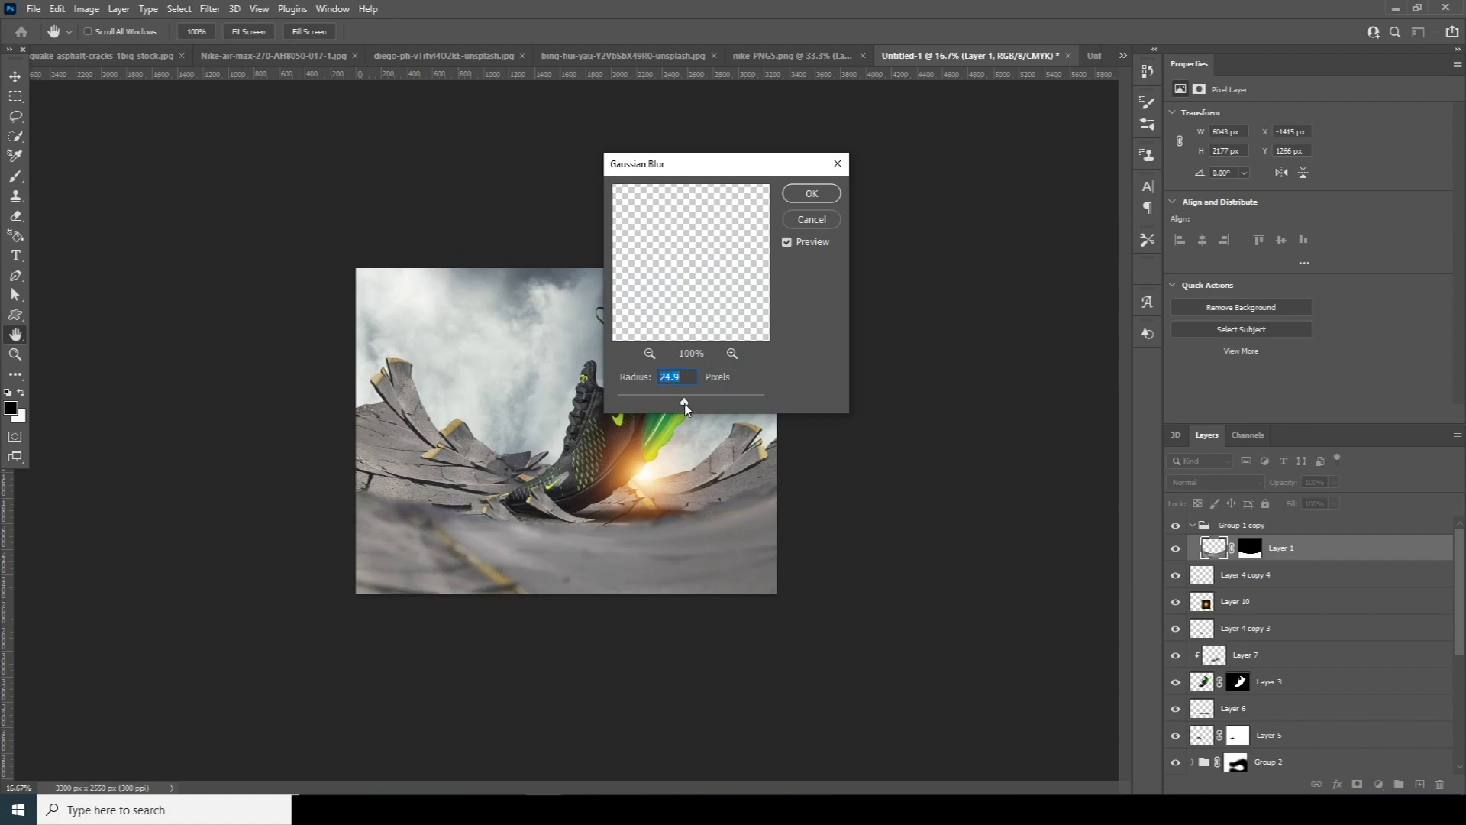
left_click_drag(680, 410, 680, 410)
left_click(811, 219)
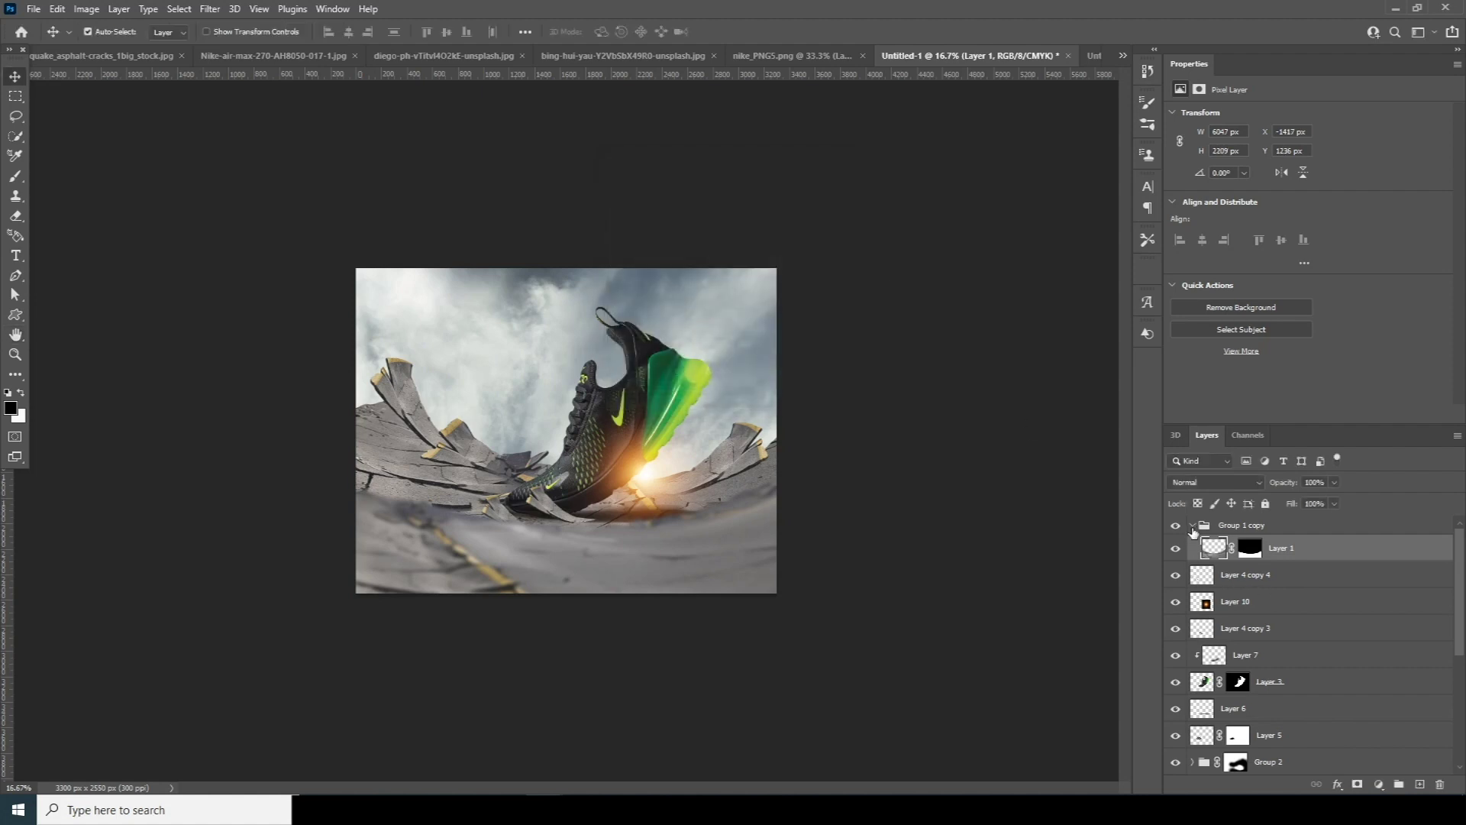
Add a layer mask to Group 1 copy and brush away the upper edge of the blurred foreground road.
left_click(1193, 526)
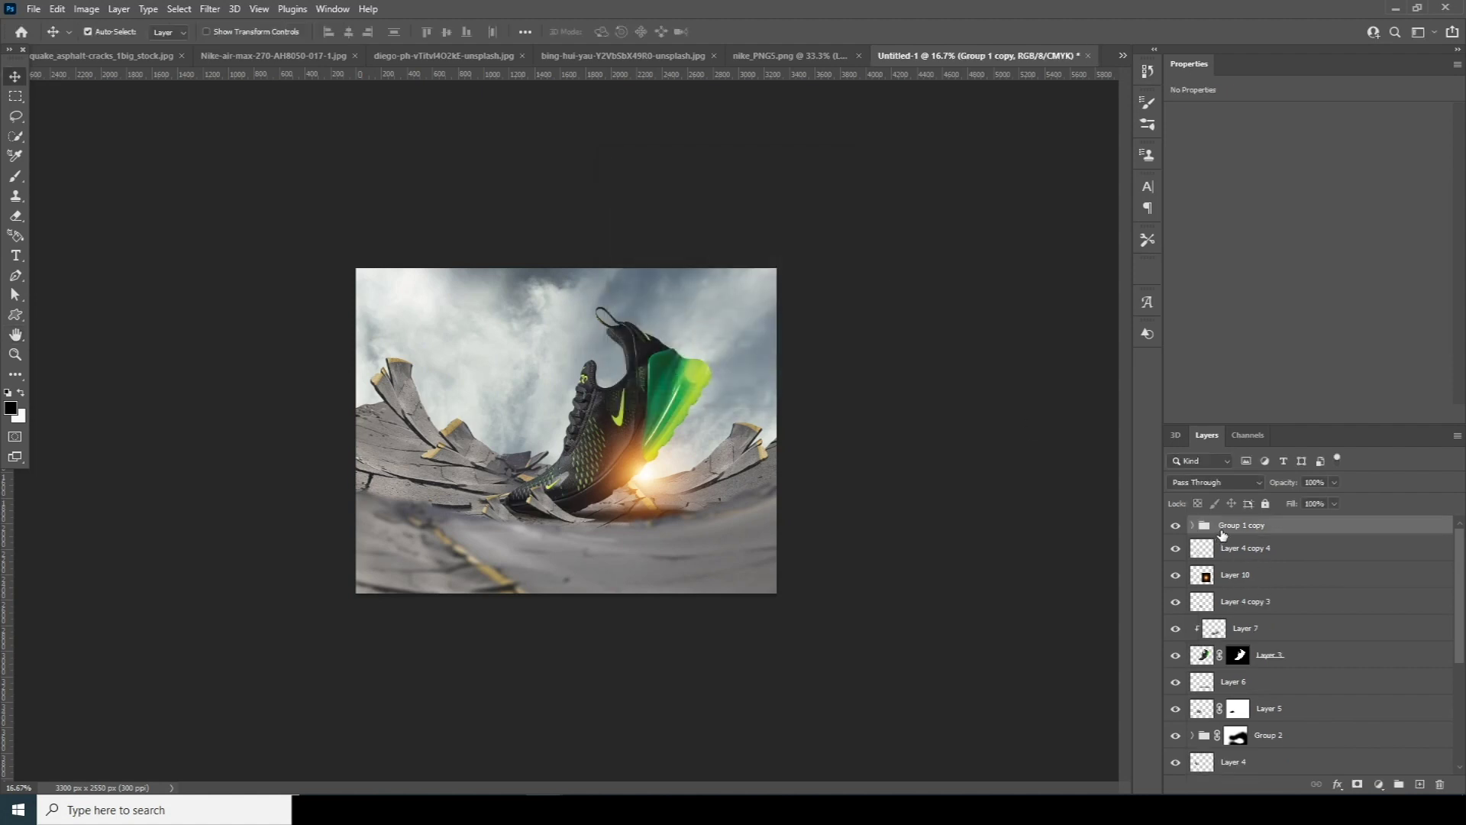
left_click(1359, 786)
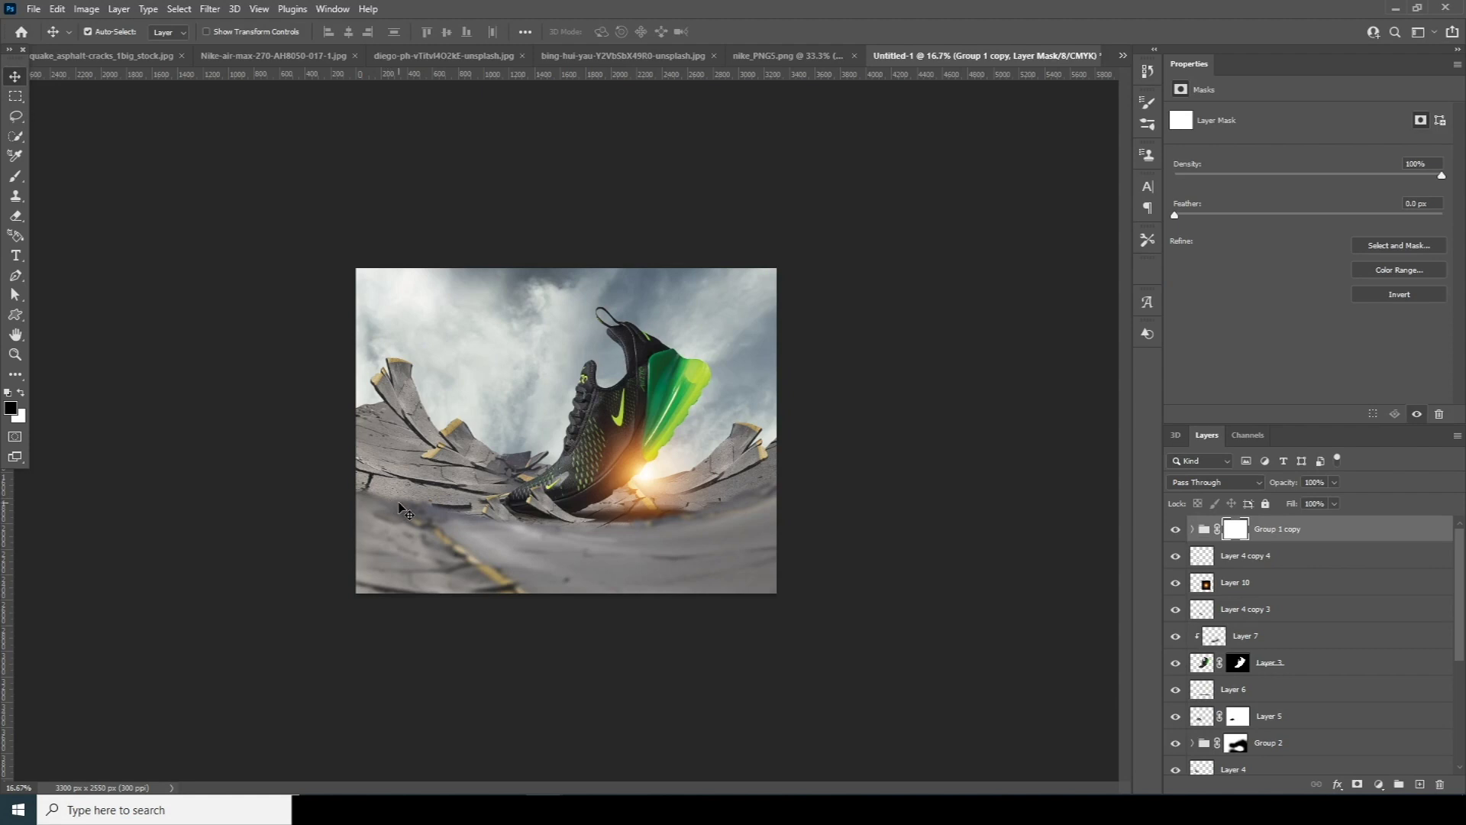
key("b")
mouse_move(409, 439)
left_mouse_down()
mouse_move(437, 463)
mouse_move(558, 478)
mouse_move(752, 439)
left_mouse_up()
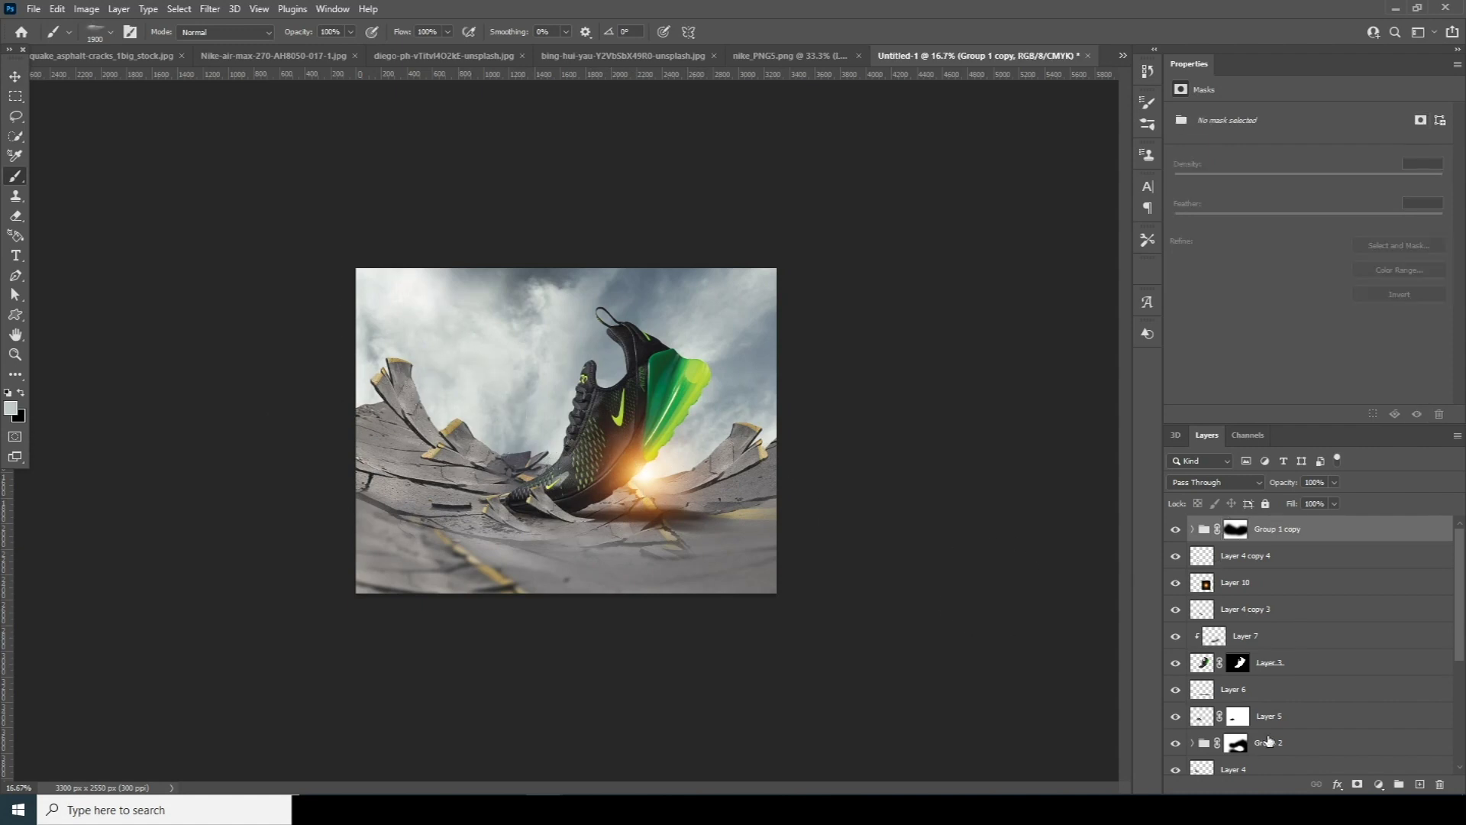
Create a new layer above Group 1 copy and choose the sixth Fog brush preset.
left_click(1419, 785)
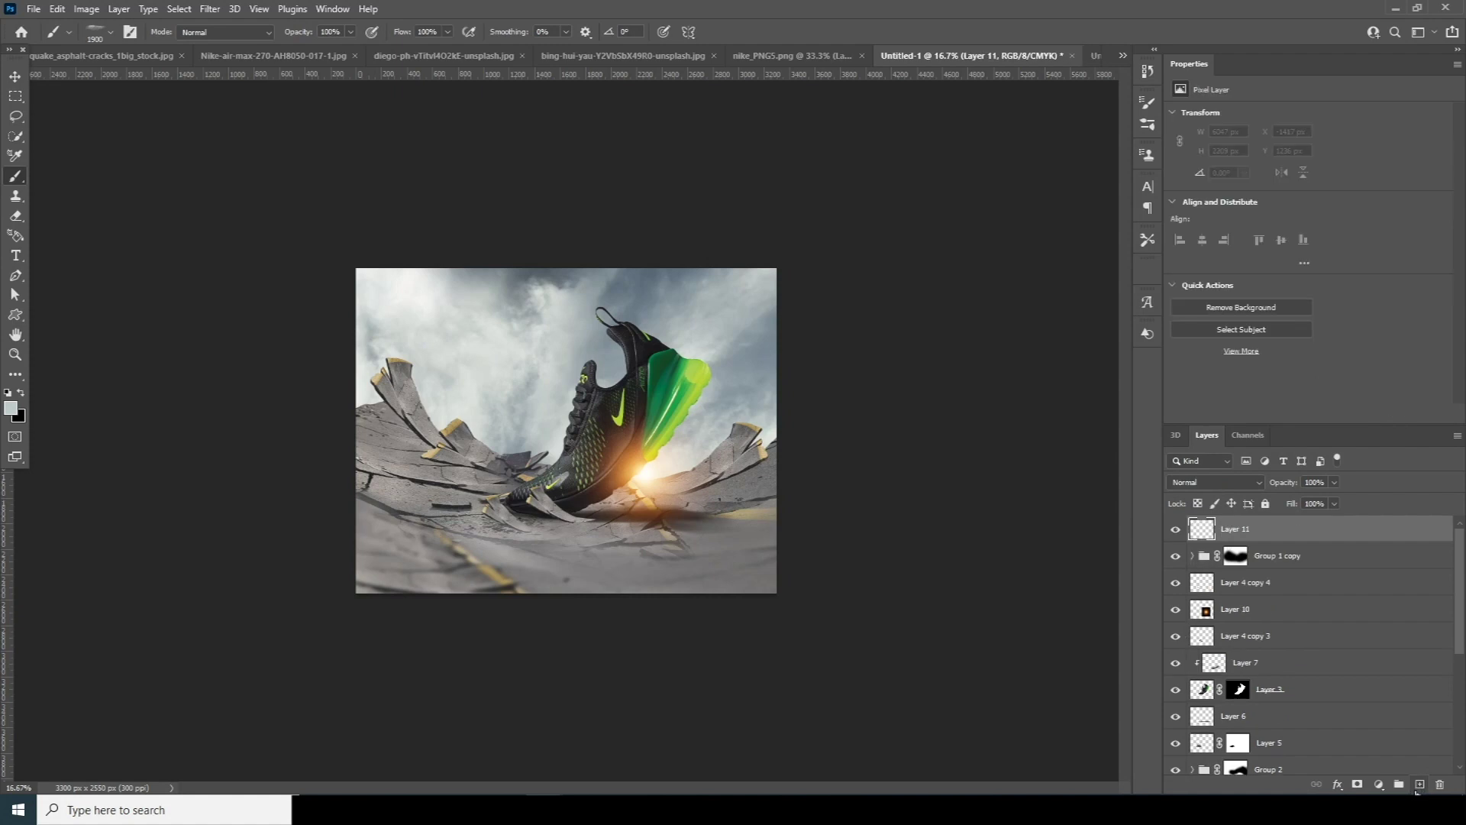
left_click(111, 32)
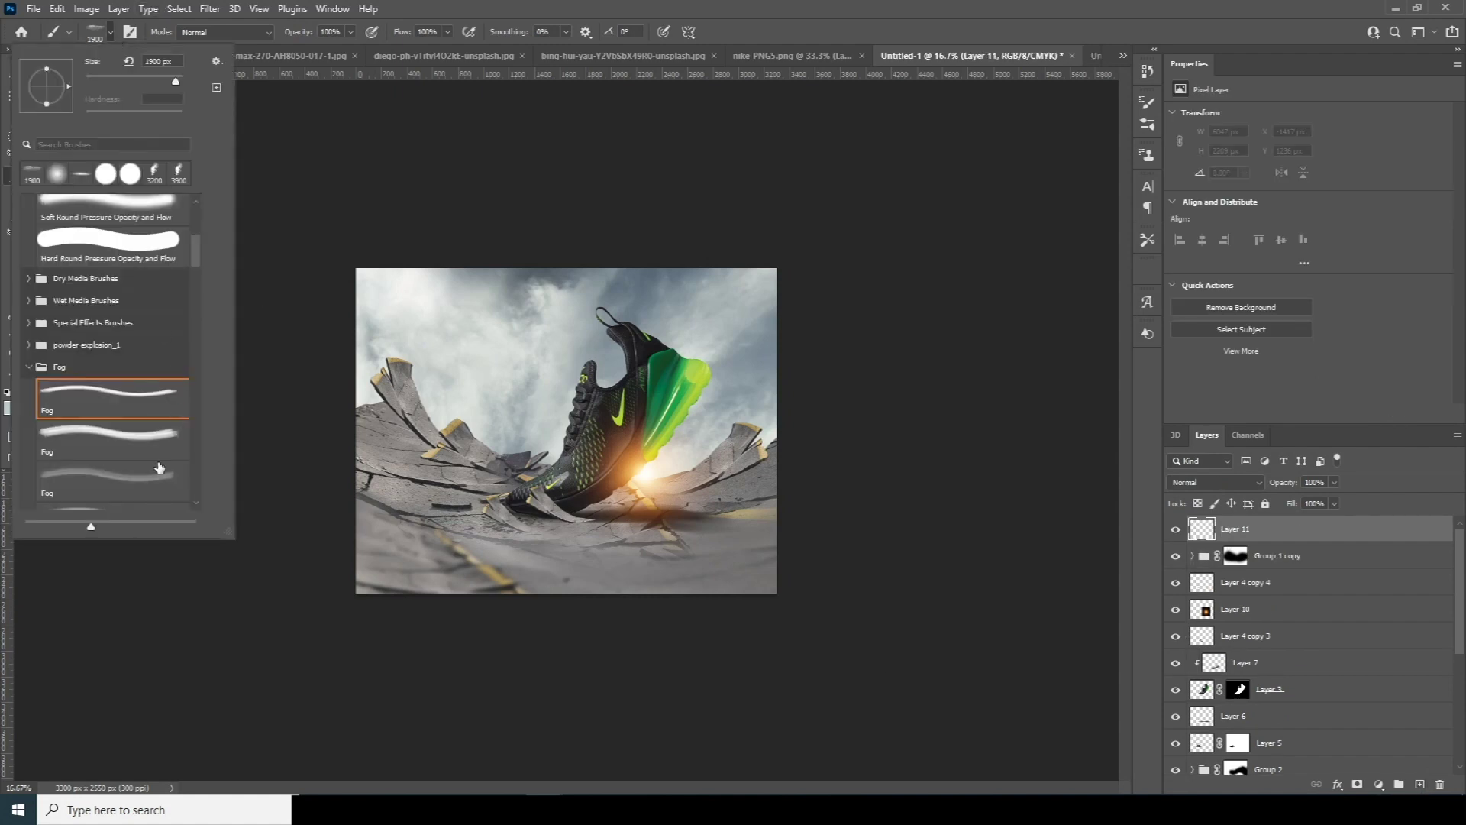
left_click(103, 480)
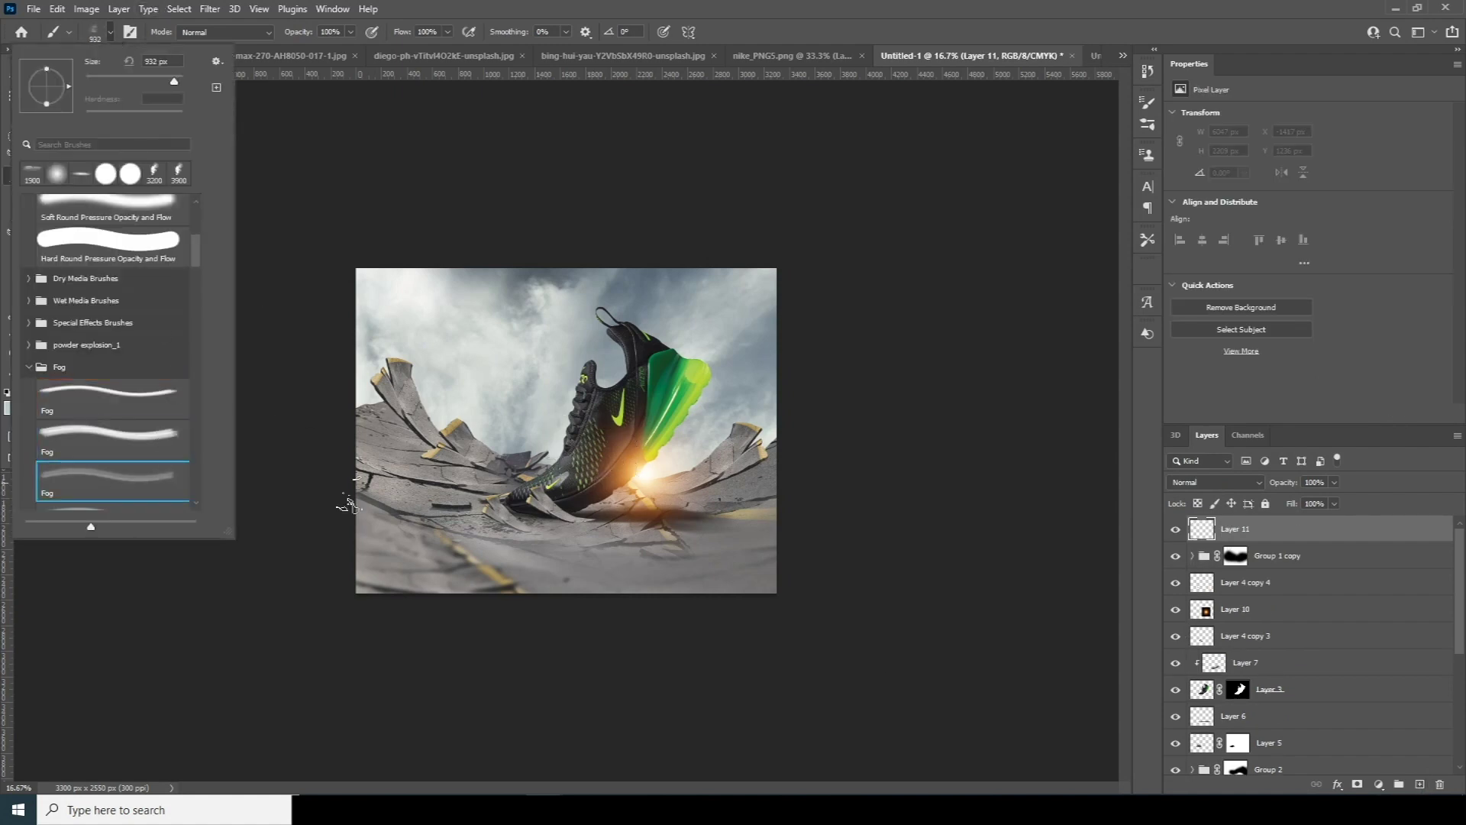
left_click(103, 402)
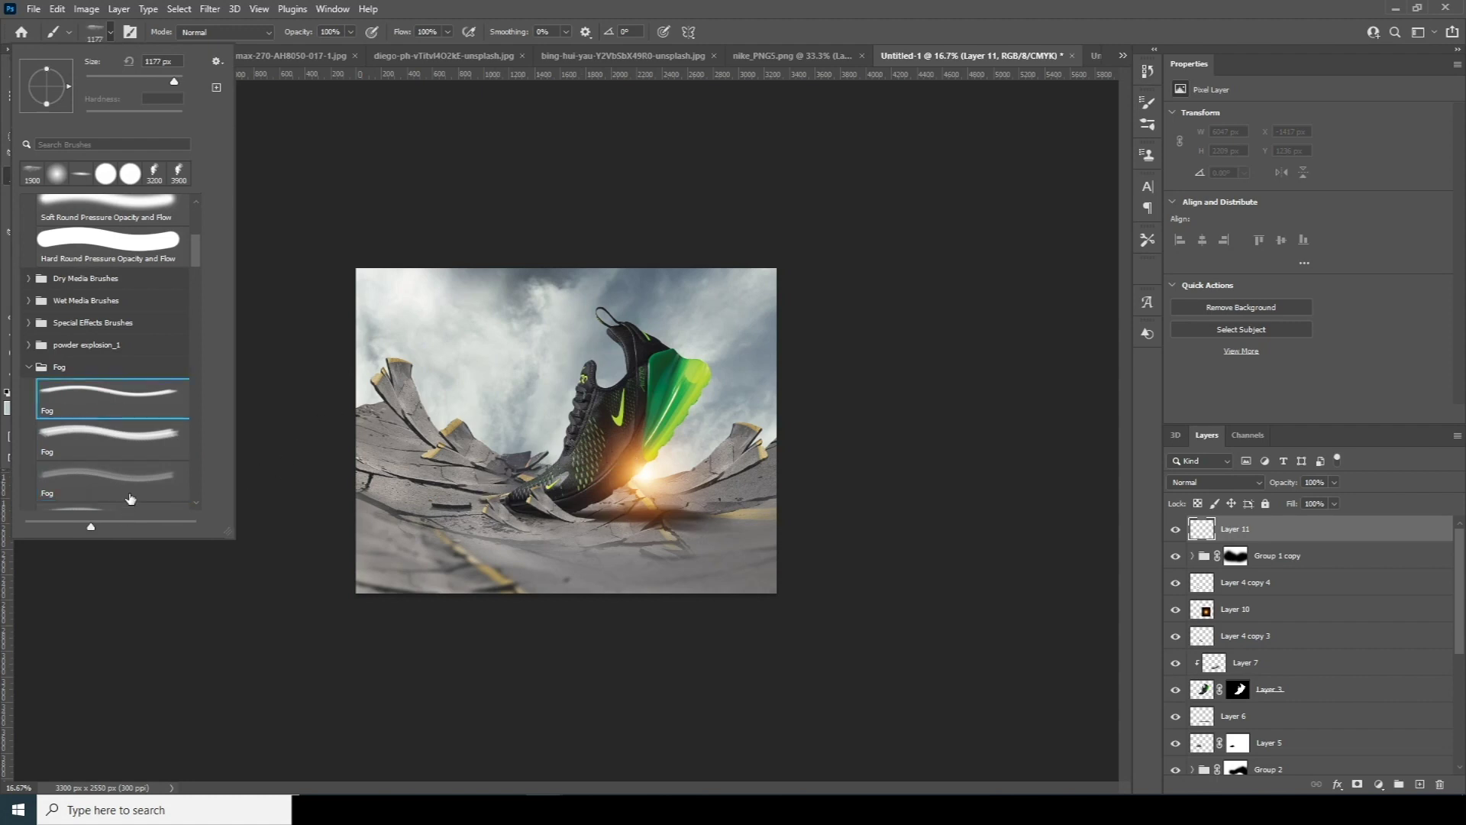
left_click_drag(195, 260, 202, 276)
left_click(143, 462)
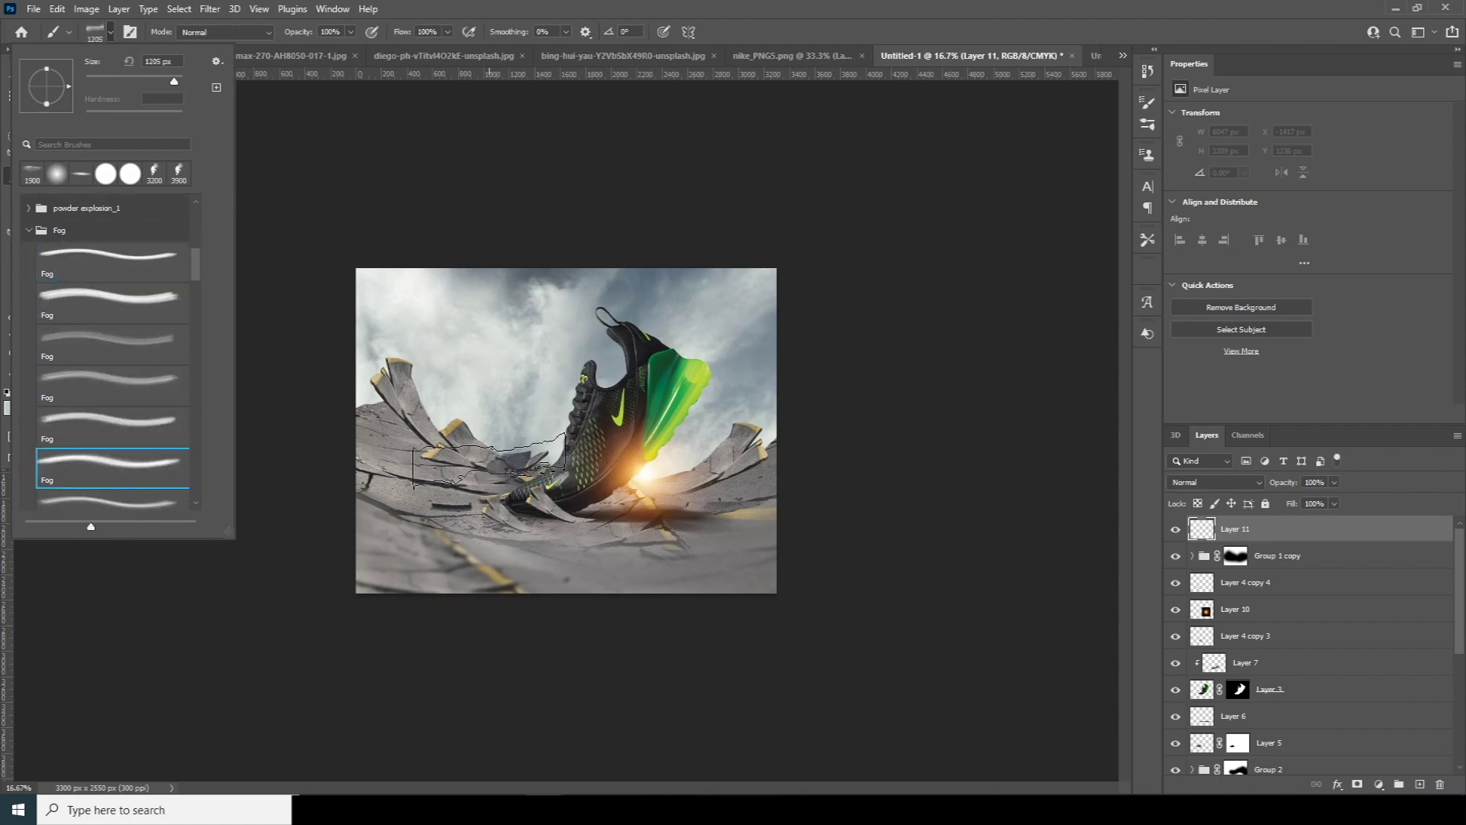
left_click(83, 388)
left_click(161, 479)
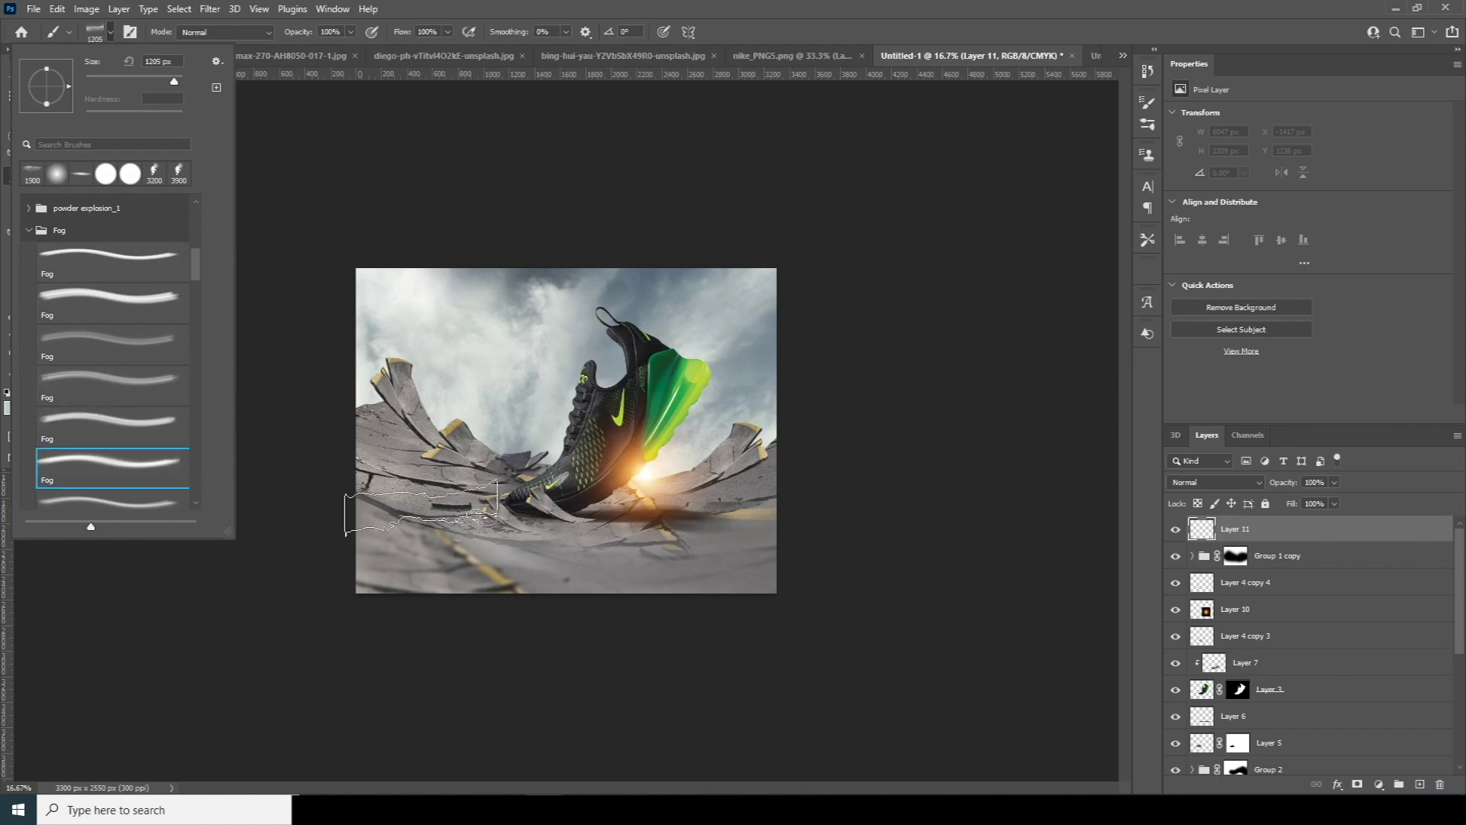
left_click(862, 607)
Enlarge the Fog brush to 4400 px.
key("bracketright")
key("bracketright")
key("bracketright")
key("bracketright")
key("bracketright")
key("bracketright")
key("bracketright")
key("bracketright")
key("bracketright")
key("bracketright")
key("bracketright")
key("bracketright")
key("bracketright")
key("bracketright")
key("bracketright")
key("bracketright")
key("bracketright")
key("bracketright")
key("bracketright")
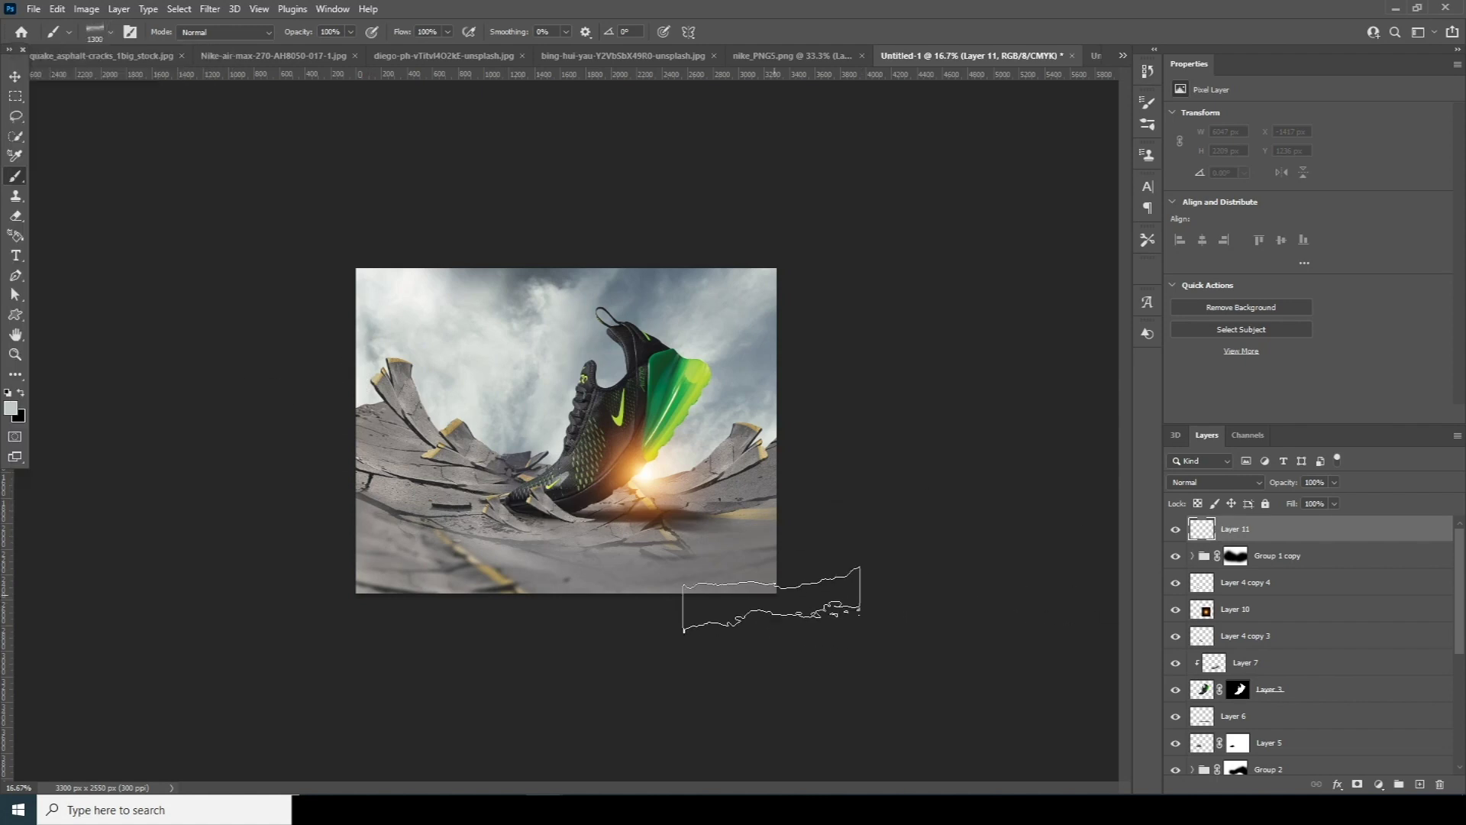
key("bracketright")
key("bracketright")
key("bracketright")
key("bracketright")
key("bracketright")
key("bracketright")
key("bracketright")
key("bracketright")
key("bracketright")
key("bracketright")
key("bracketright")
key("bracketright")
key("bracketright")
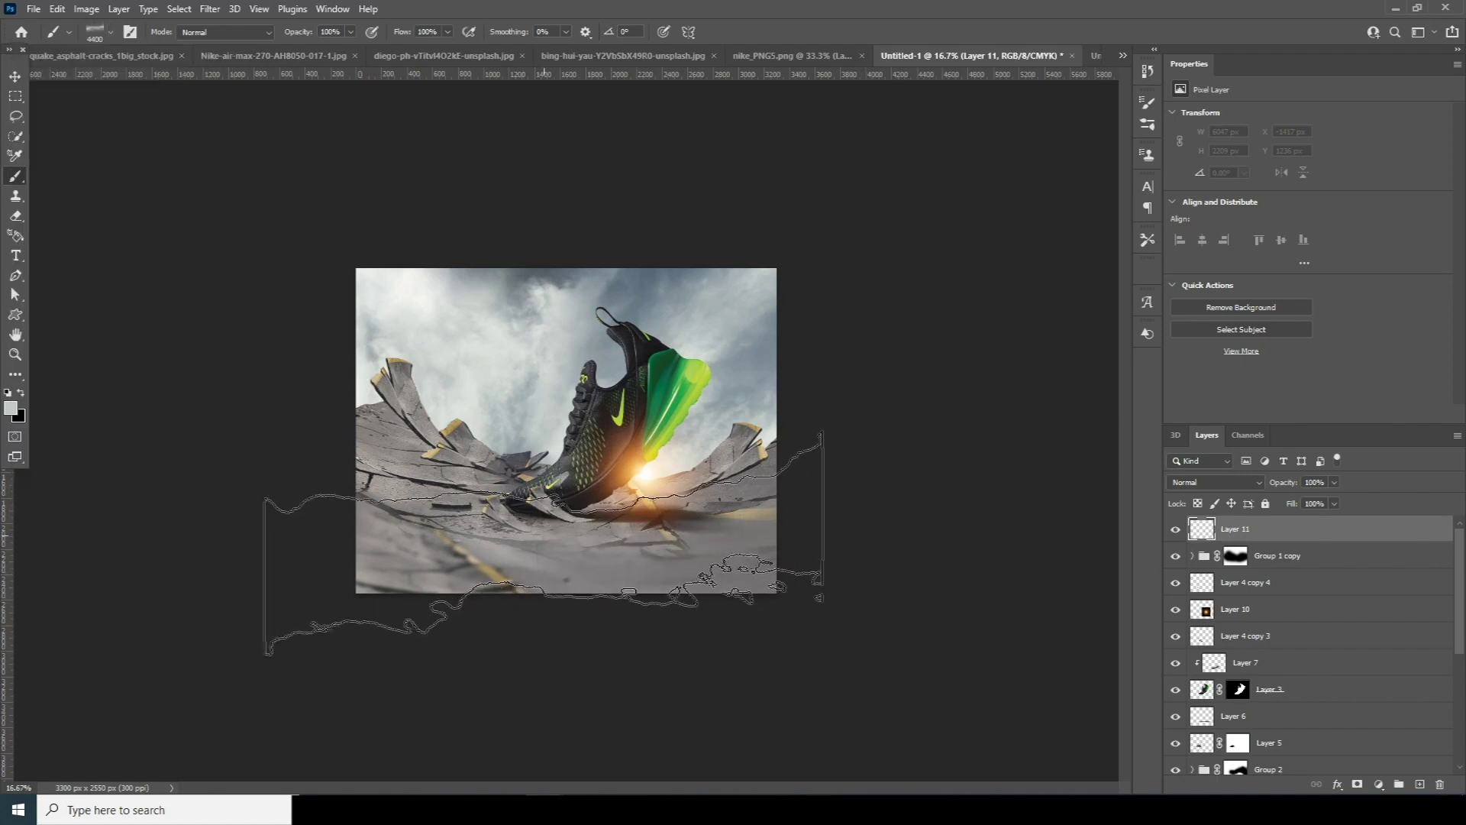
Set the foreground color to f1f4f4 and paint fog over the foreground road on Layer 11.
left_click(10, 409)
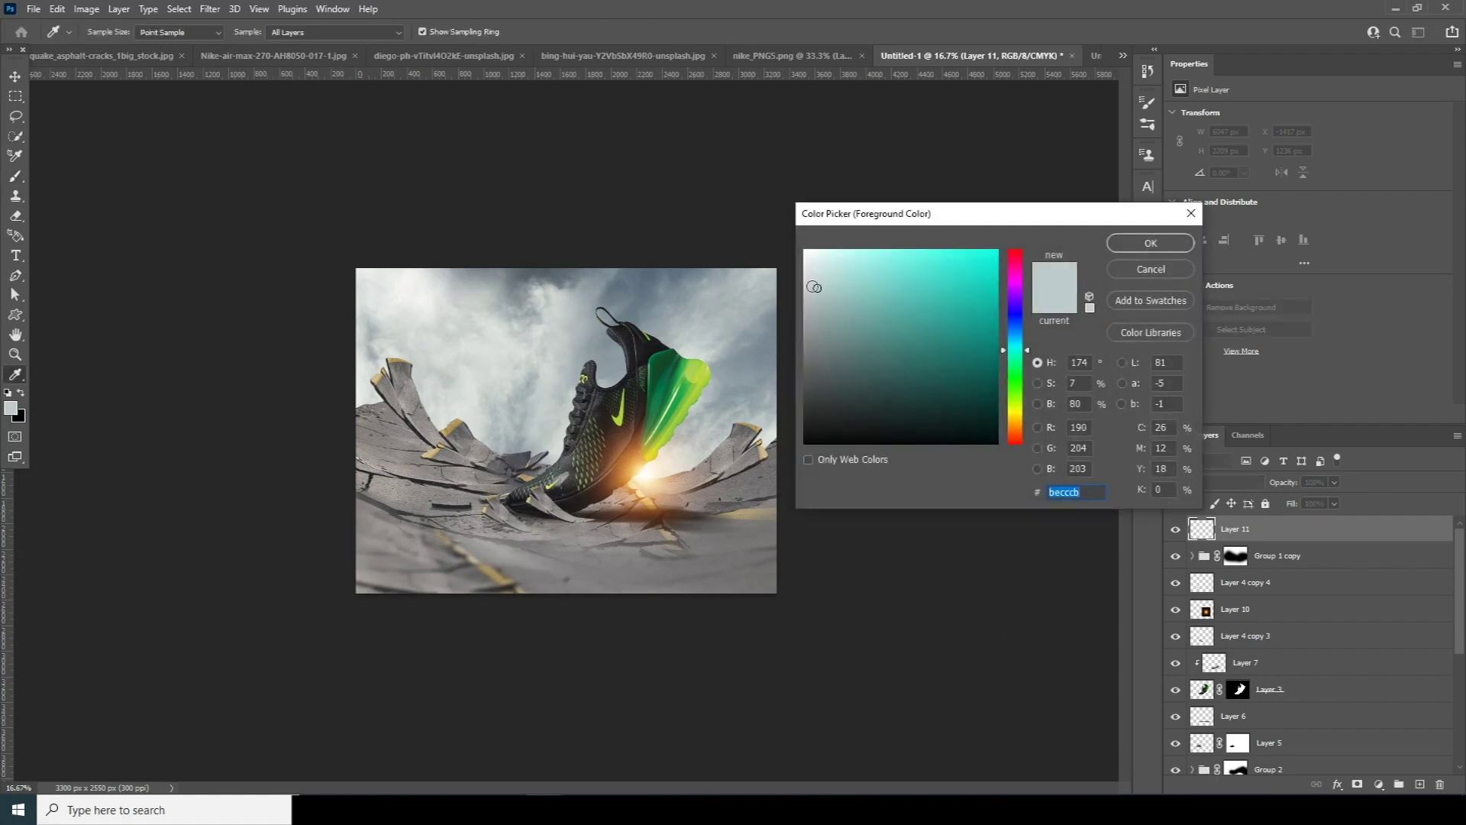
left_click(812, 269)
left_click_drag(809, 263, 806, 257)
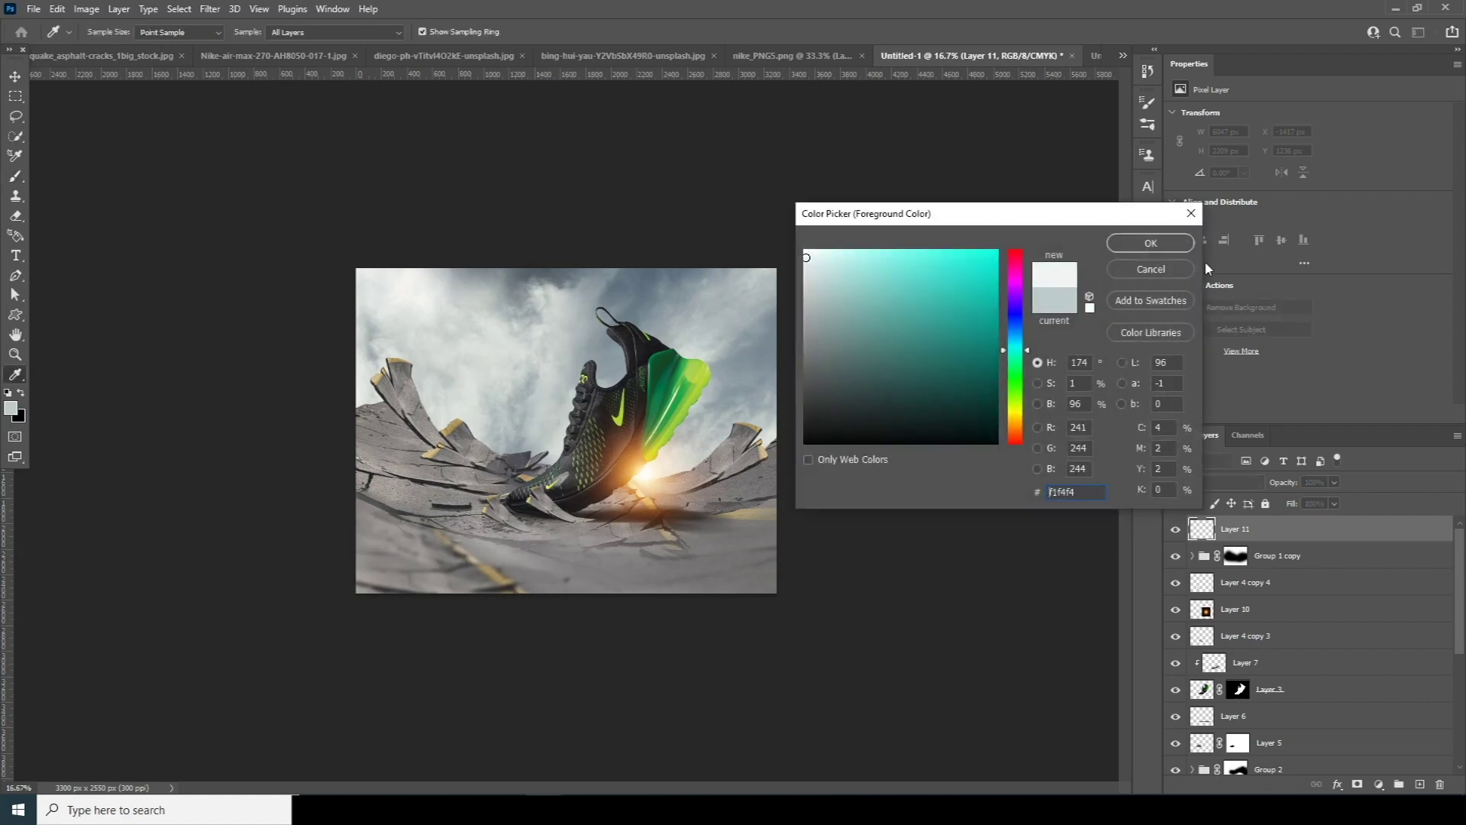
left_click(1150, 243)
key("b")
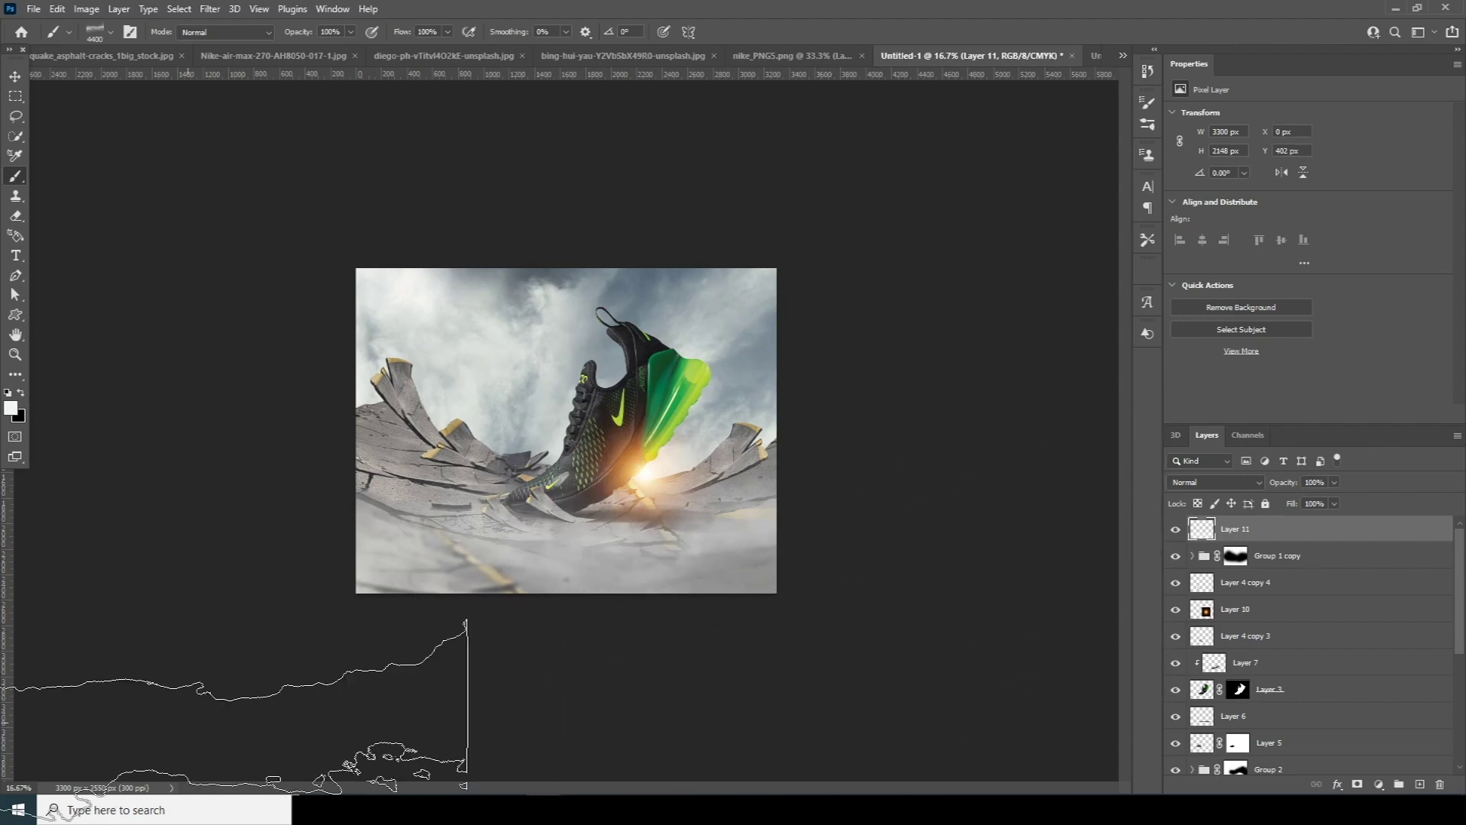
Switch to the first Fog brush preset, sized 1177 px.
left_click(105, 38)
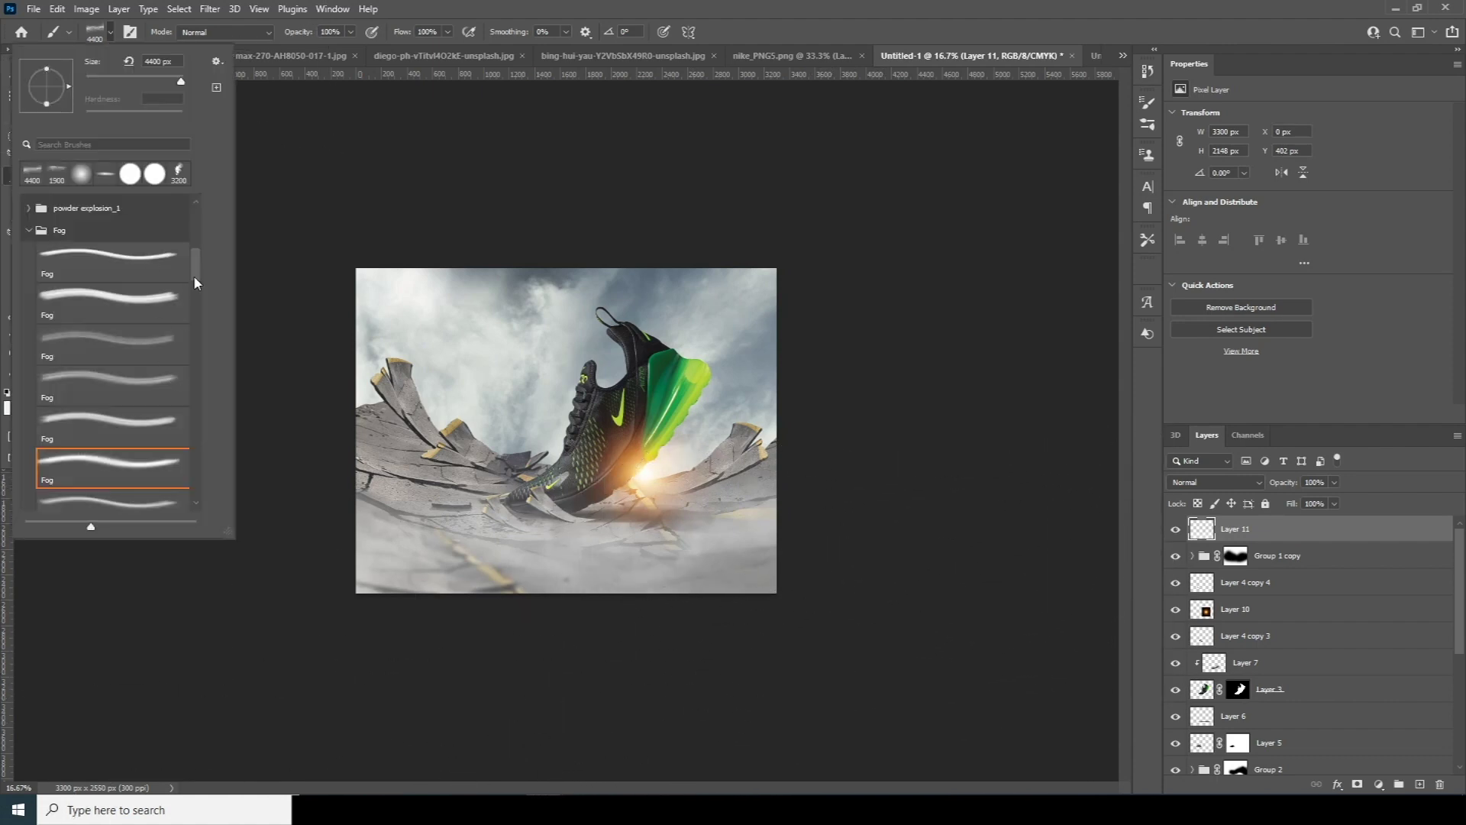
scroll(196, 282, "down", 2)
left_click(137, 368)
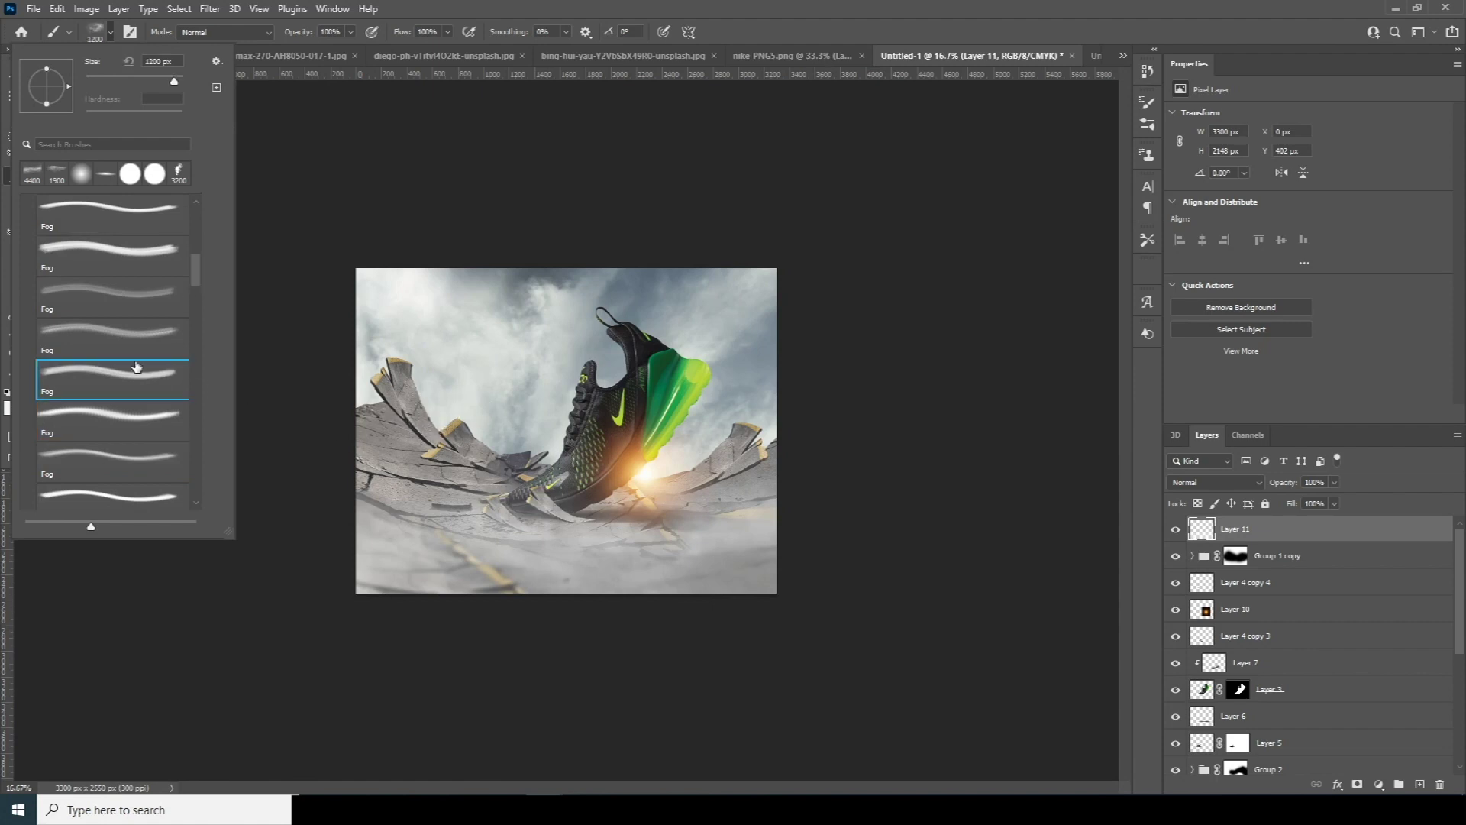
scroll(193, 283, "up", 4)
left_click(145, 321)
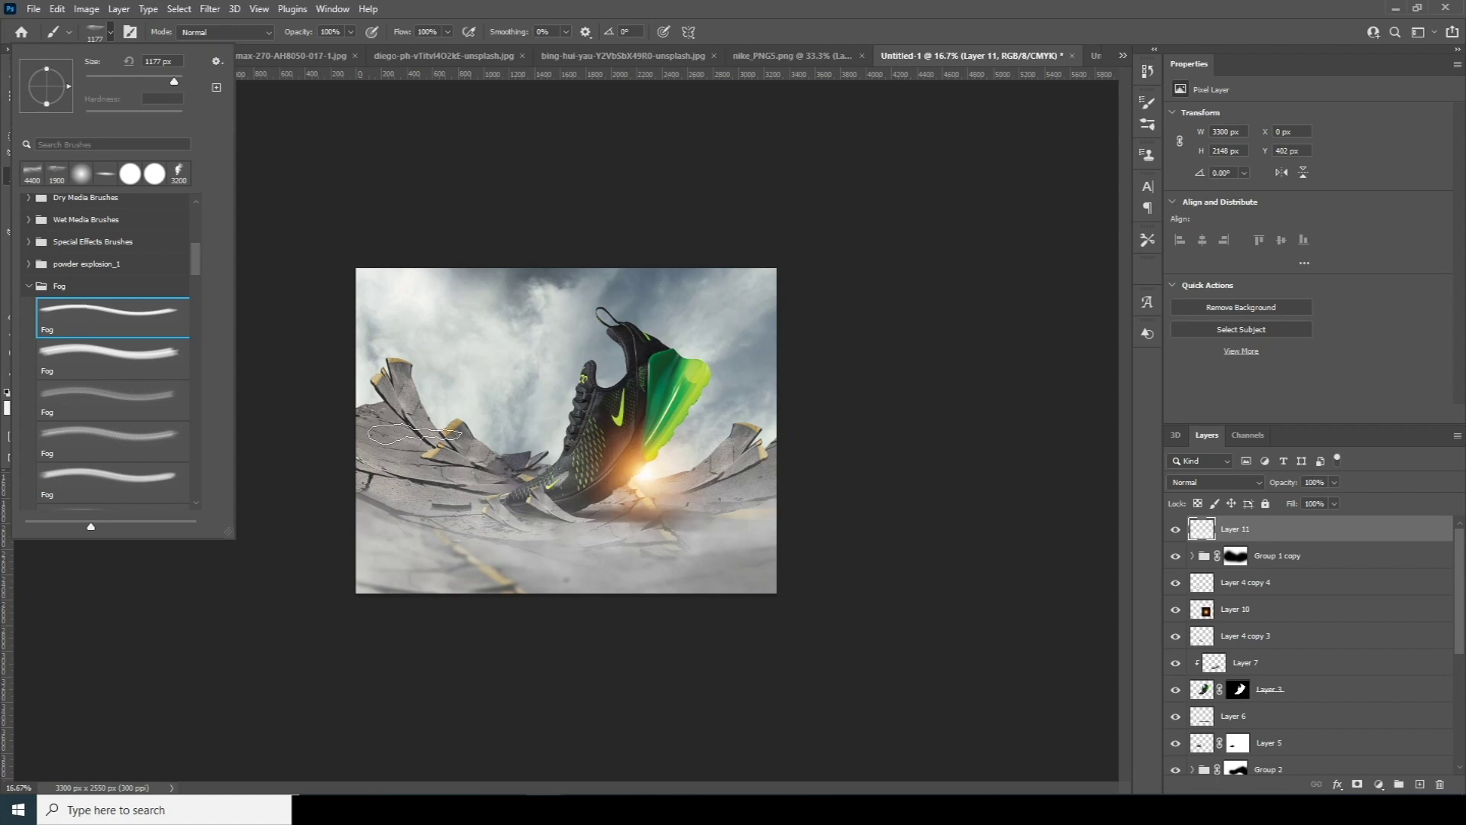
left_click(406, 384)
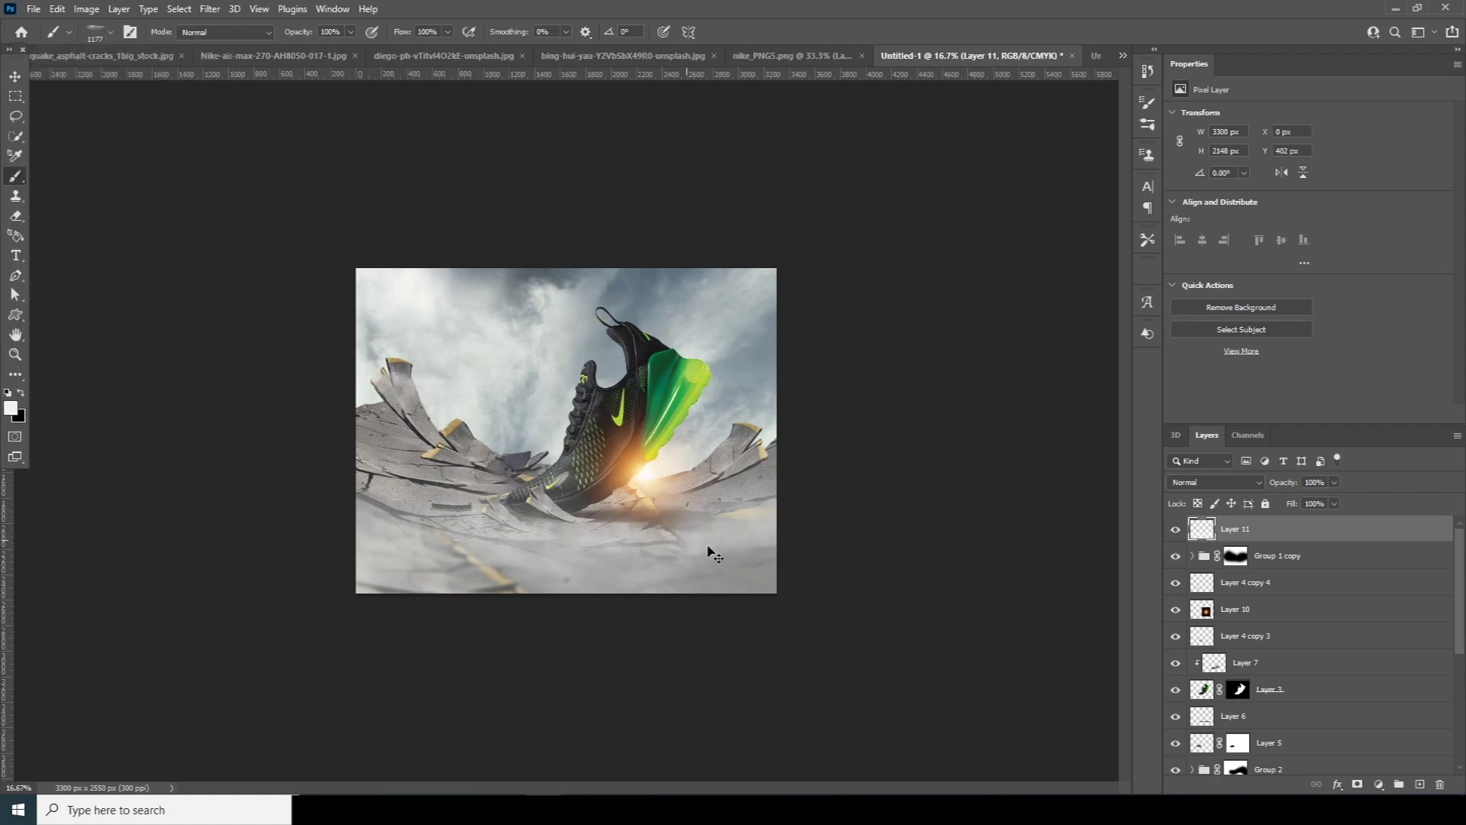
Create a new layer directly above Layer 4, below Group 2.
scroll(1455, 672, "down", 5)
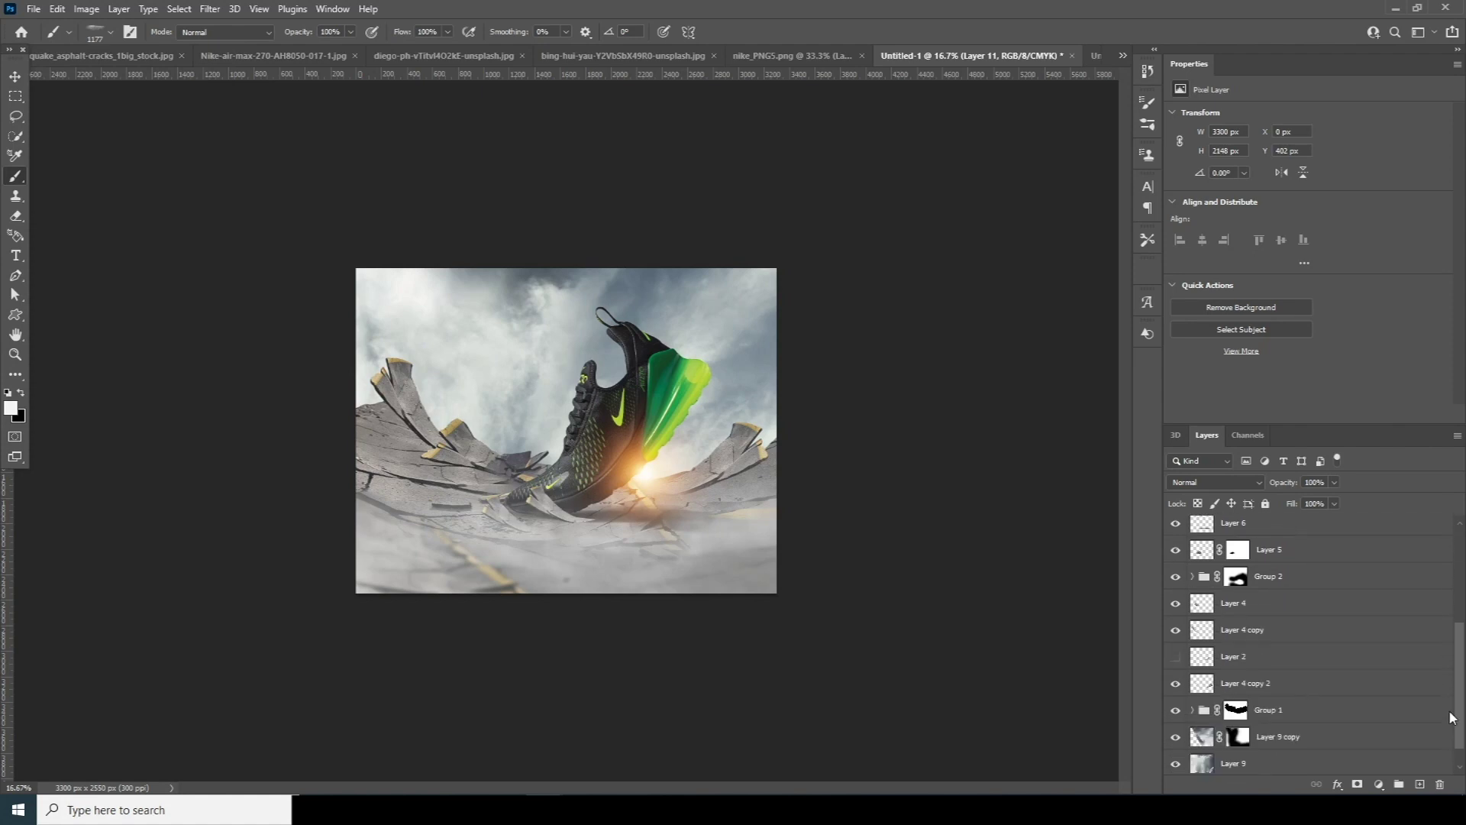
left_click_drag(1451, 684, 1451, 681)
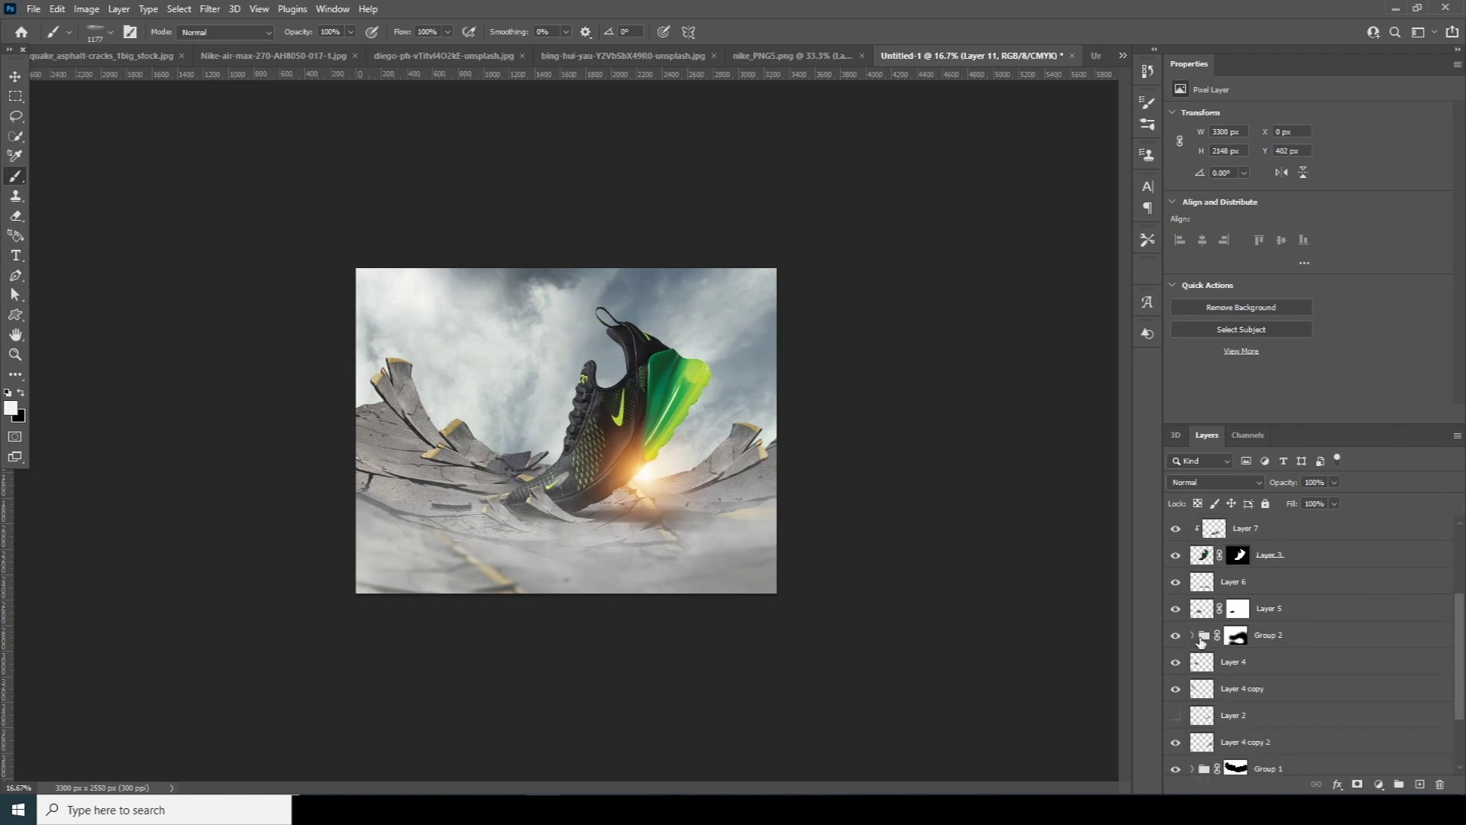
left_click(1198, 639)
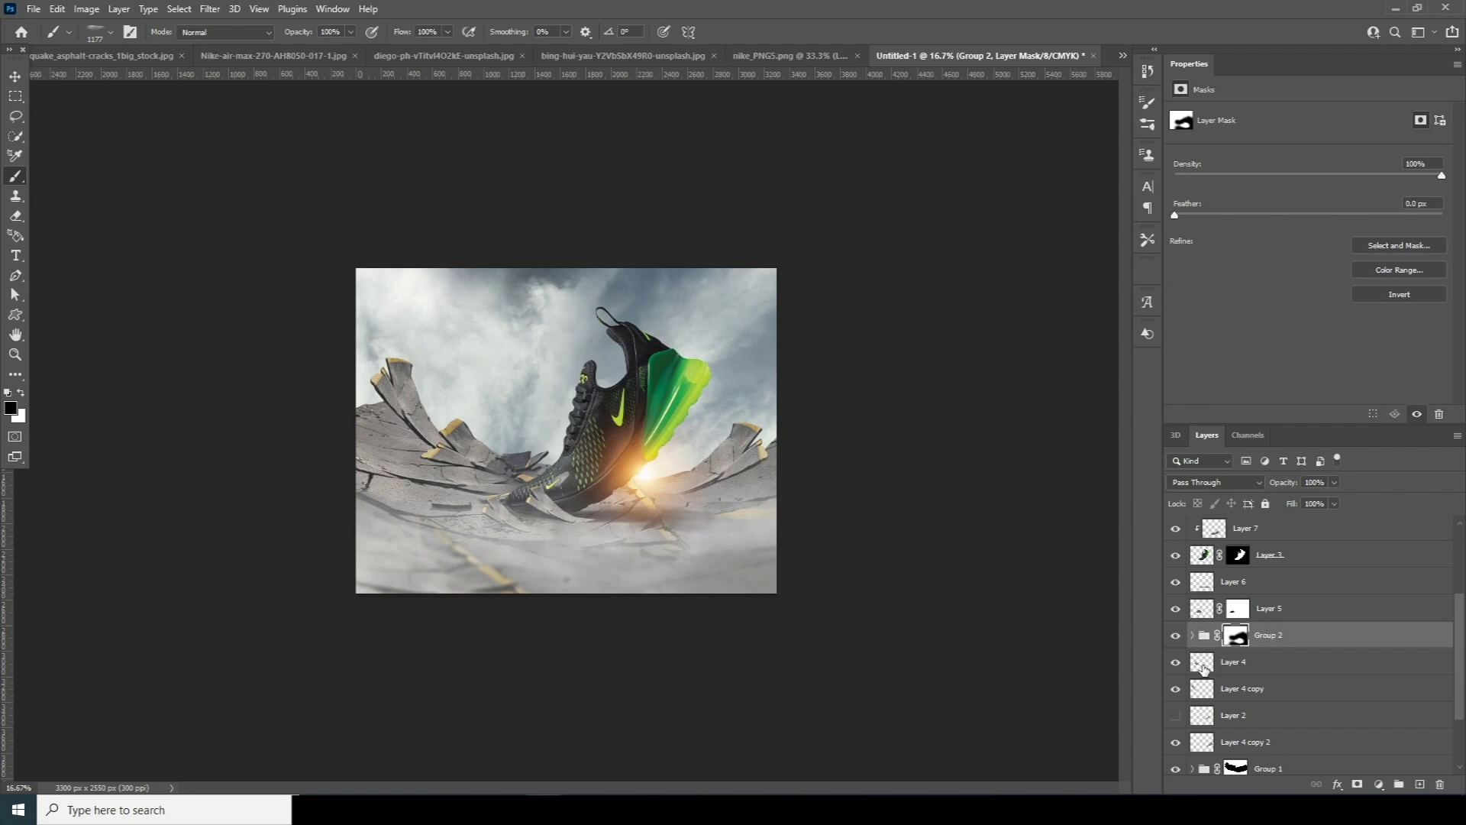
left_click(1204, 669)
left_click(1418, 784)
Enlarge the Fog brush and stamp fog over the road on both sides of the shoe on Layer 12.
key("]")
key("]")
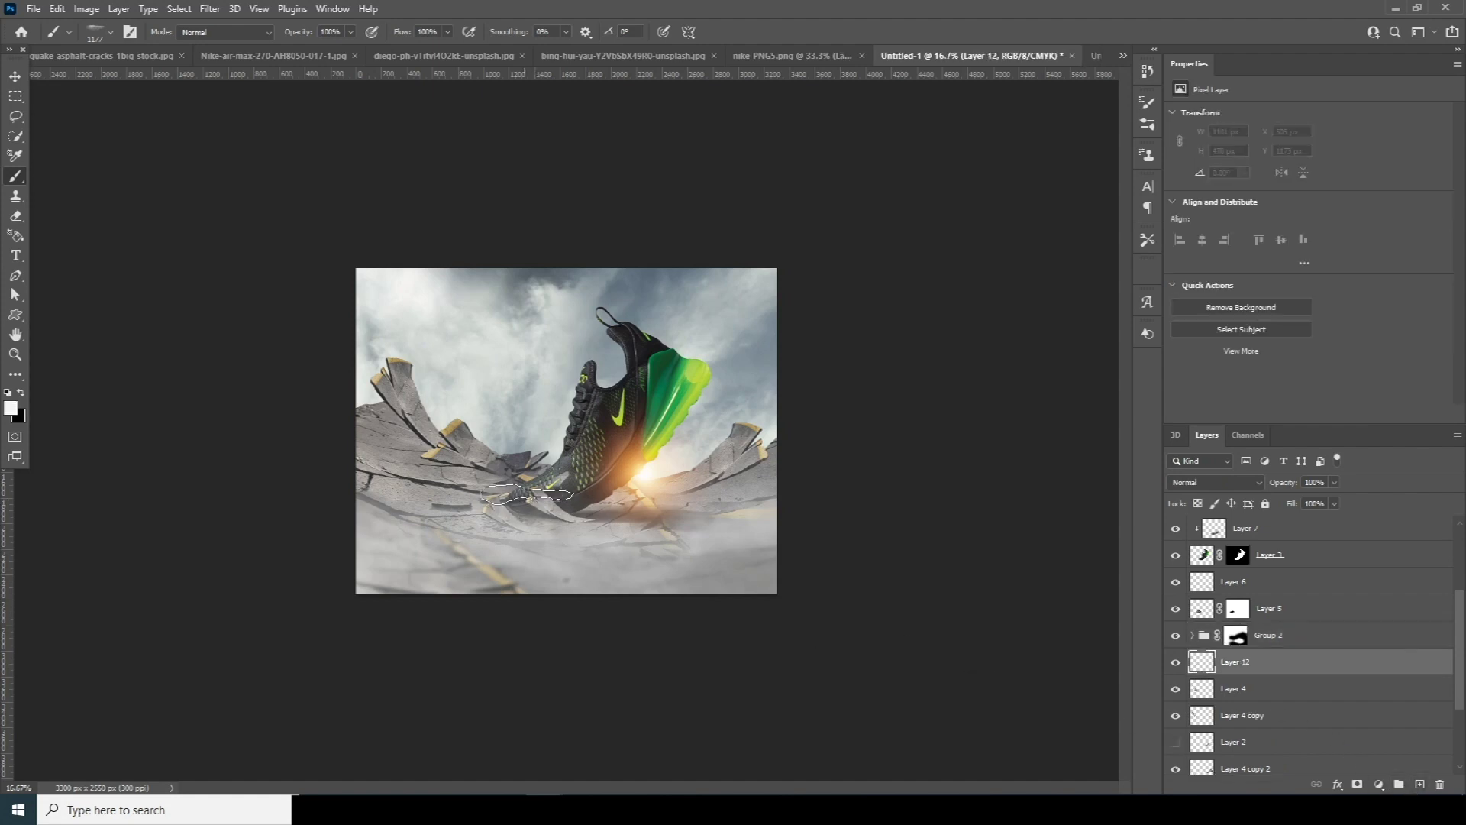
key("]")
key("]")
key("]")
key("]")
left_click(694, 471)
left_click(441, 484)
left_click(478, 451)
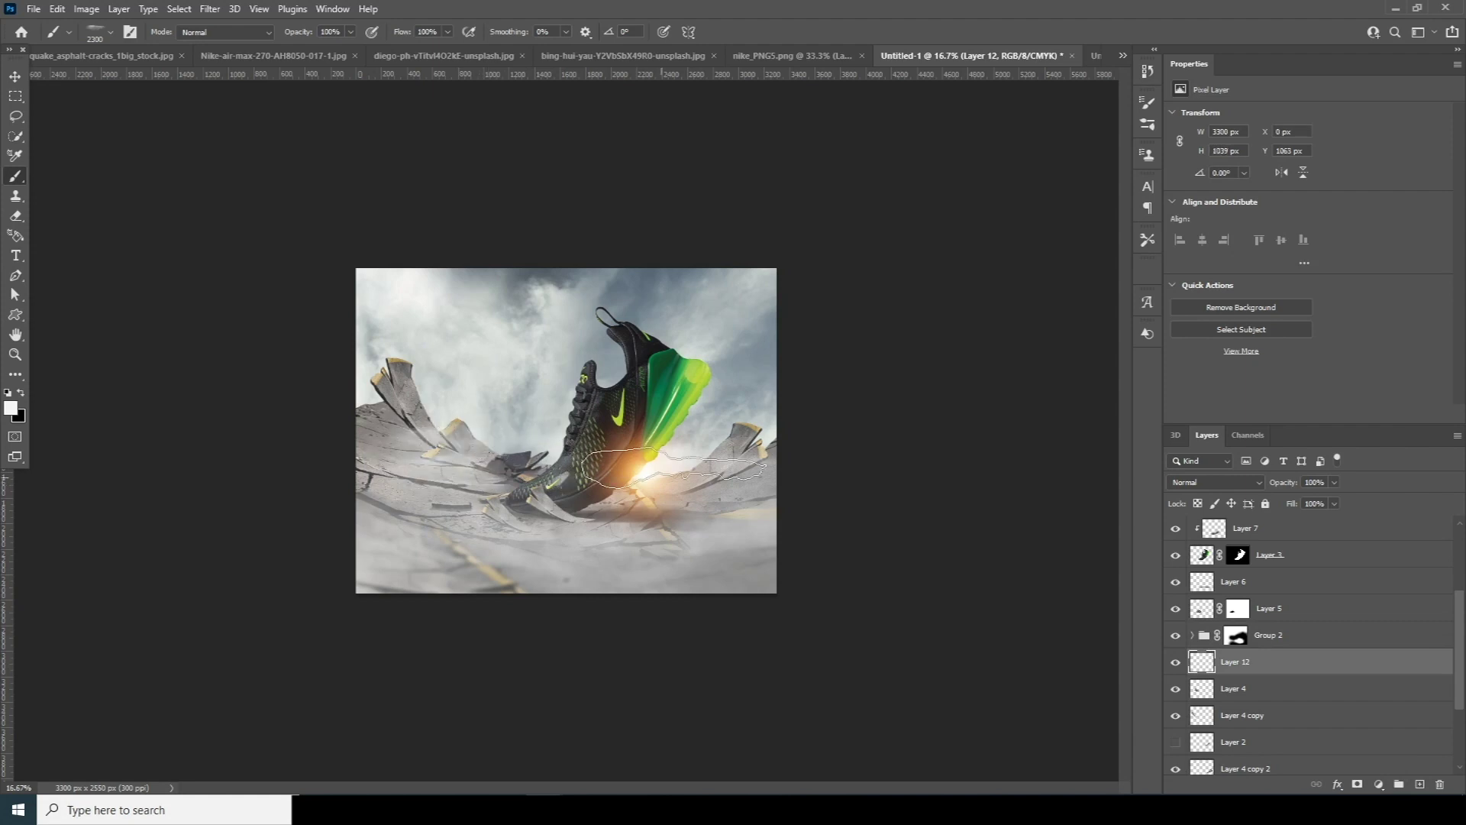
Enlarge the Fog brush to 2700 px, stamp fog over the broken road at the left and set Layer 12's opacity to 40%.
key("]")
key("]")
key("]")
key("]")
key("]")
left_click(379, 407)
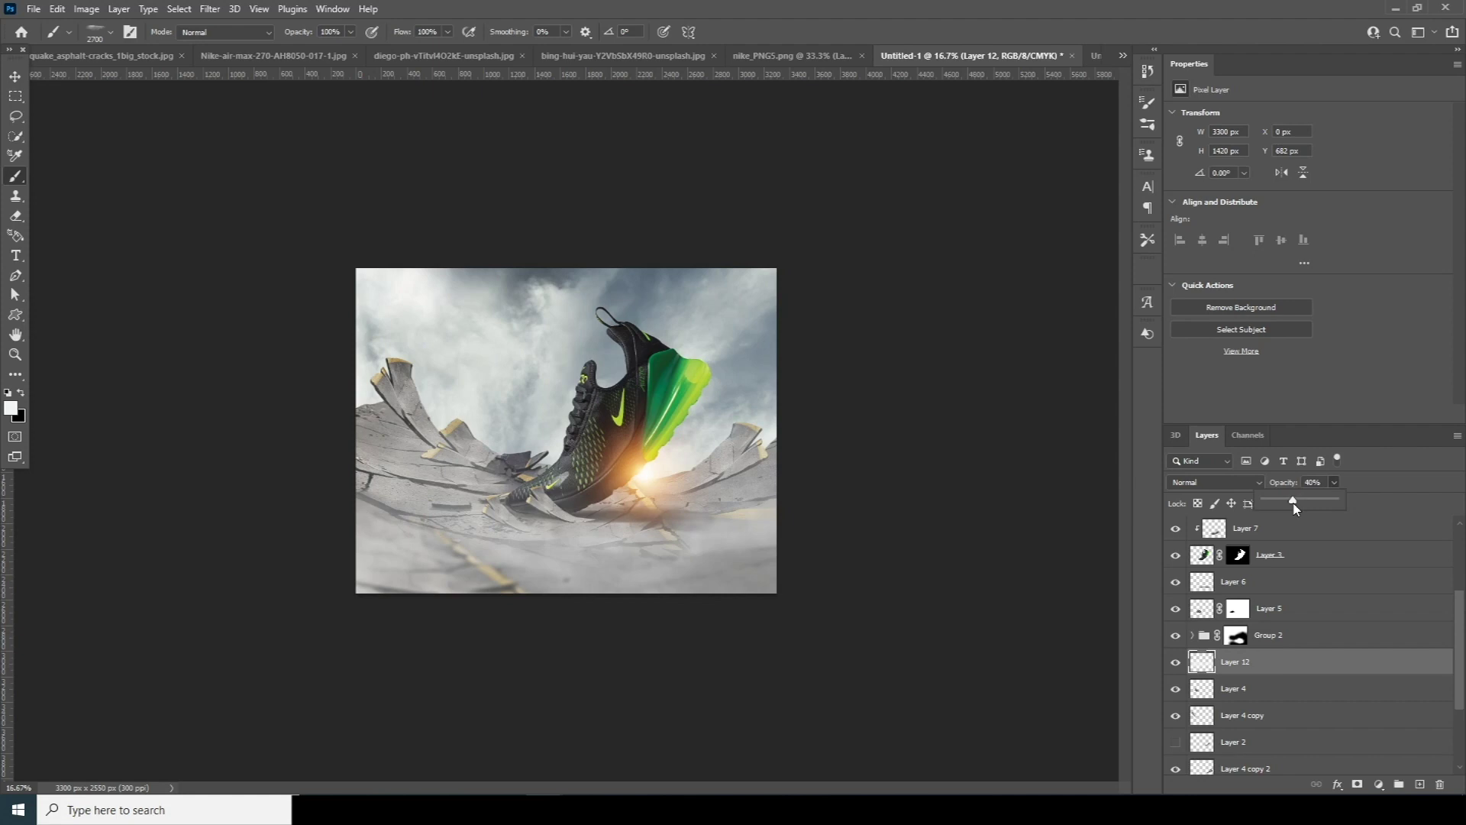
Reduce the opacity of the foreground fog on Layer 11 to 52%.
scroll(1464, 663, "up", 3)
left_click(1250, 519)
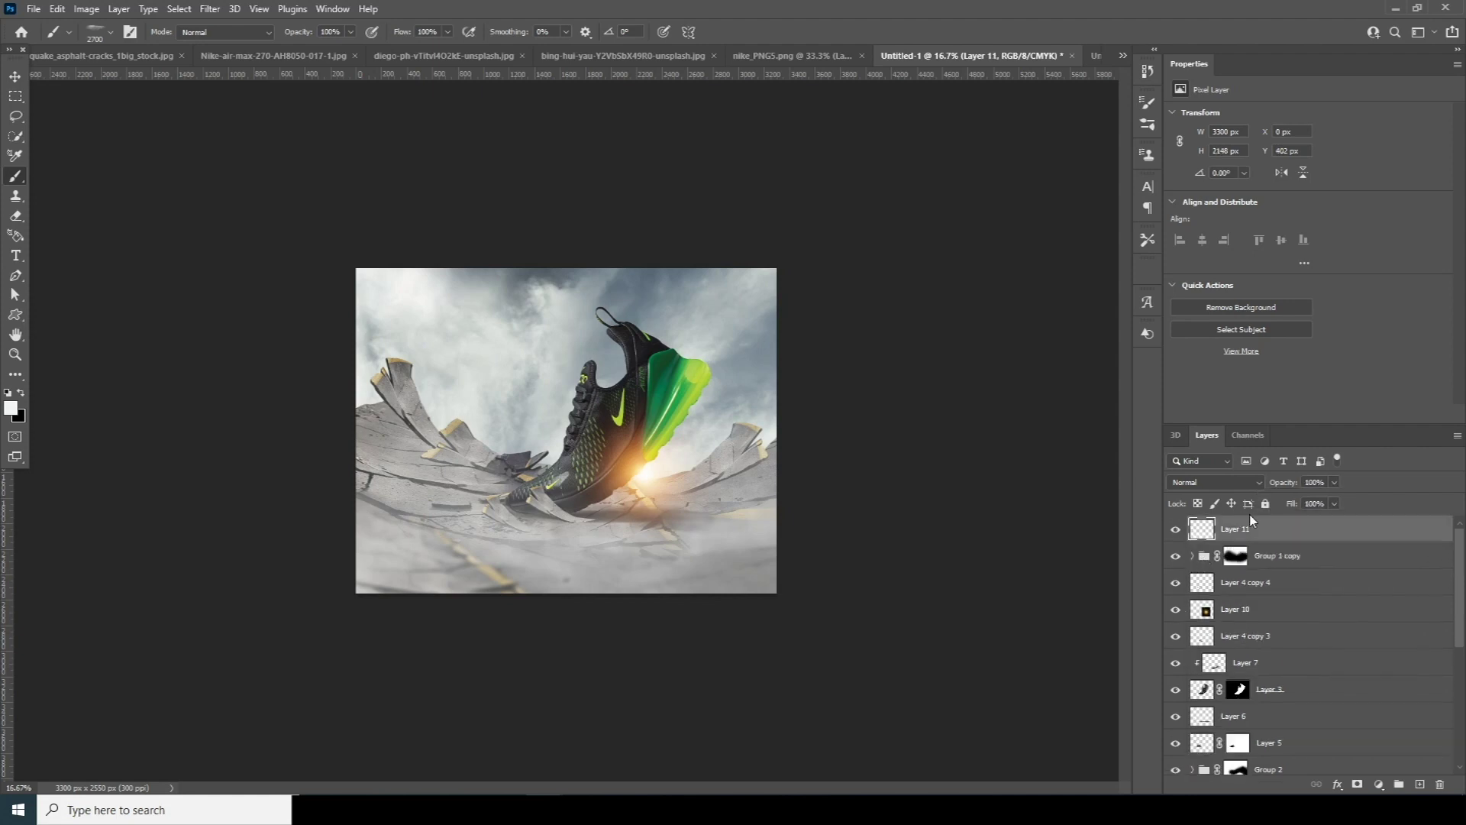
left_click(1335, 485)
left_click_drag(1309, 505, 1308, 505)
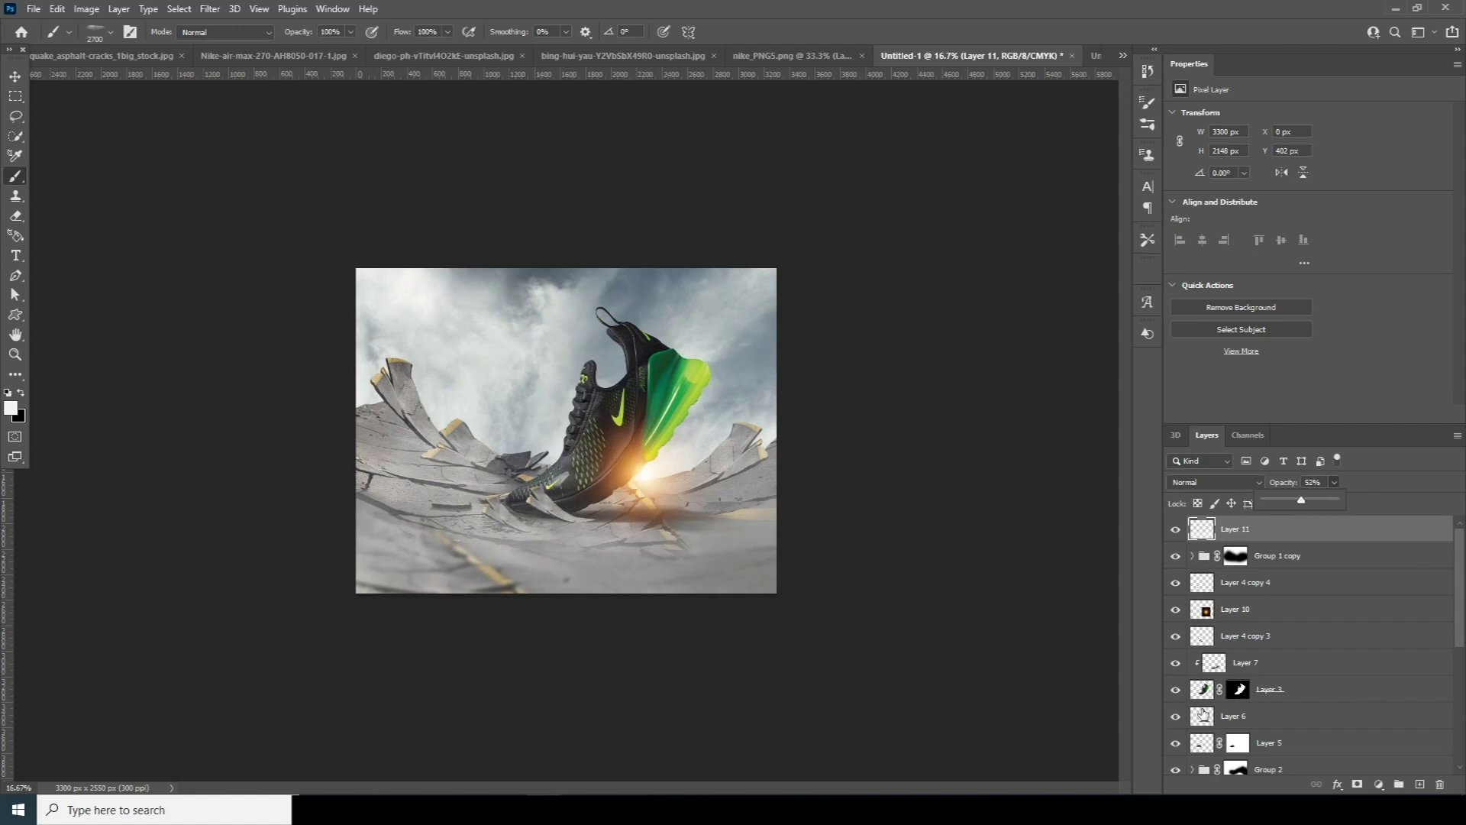
Create a new layer directly above Group 1 copy, below the foreground fog layer.
left_click(1201, 580)
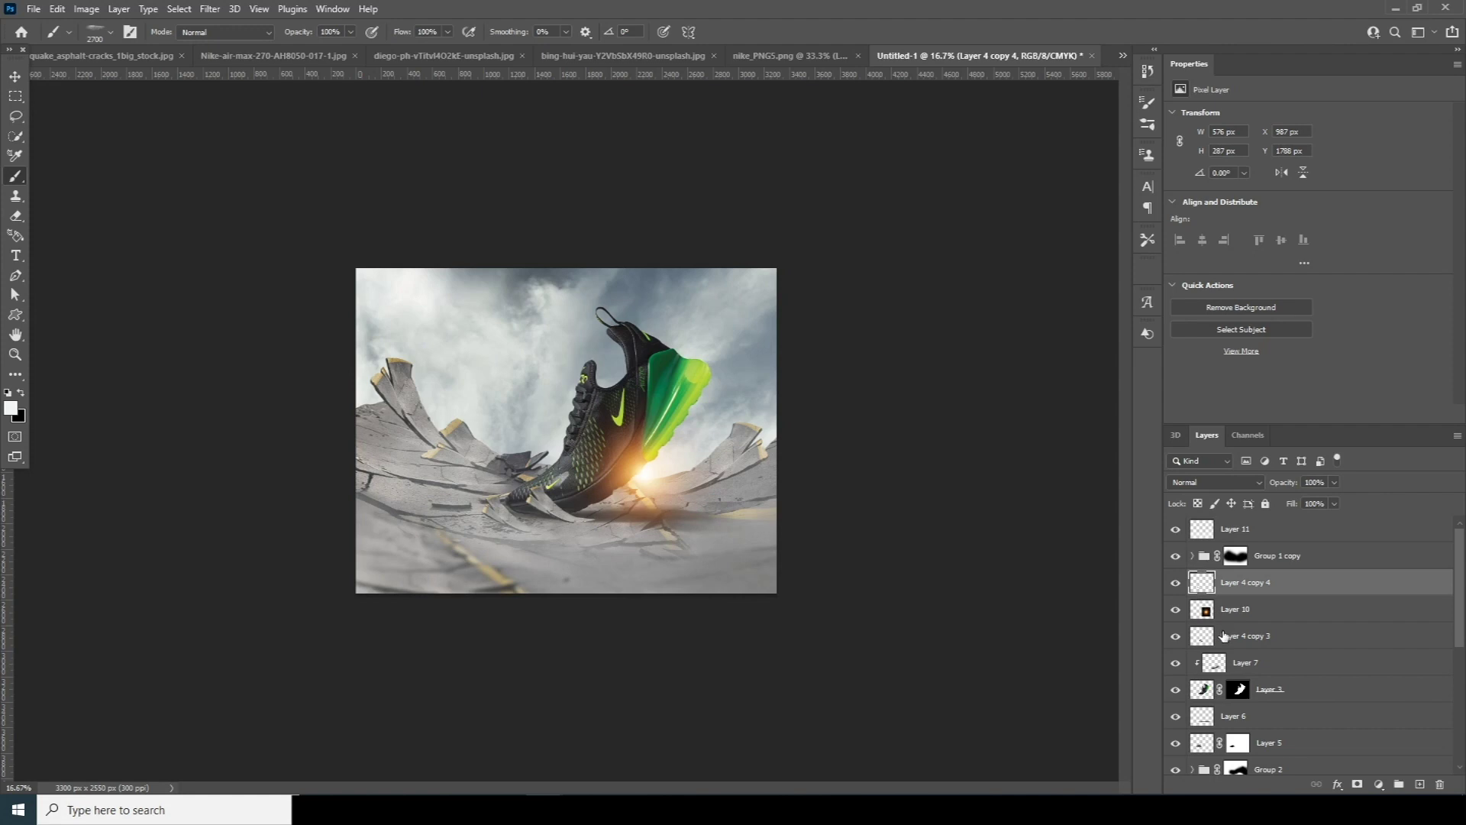
mouse_move(1460, 603)
left_mouse_down()
mouse_move(1462, 628)
mouse_move(1465, 610)
left_mouse_up()
scroll(1222, 593, "up", 1)
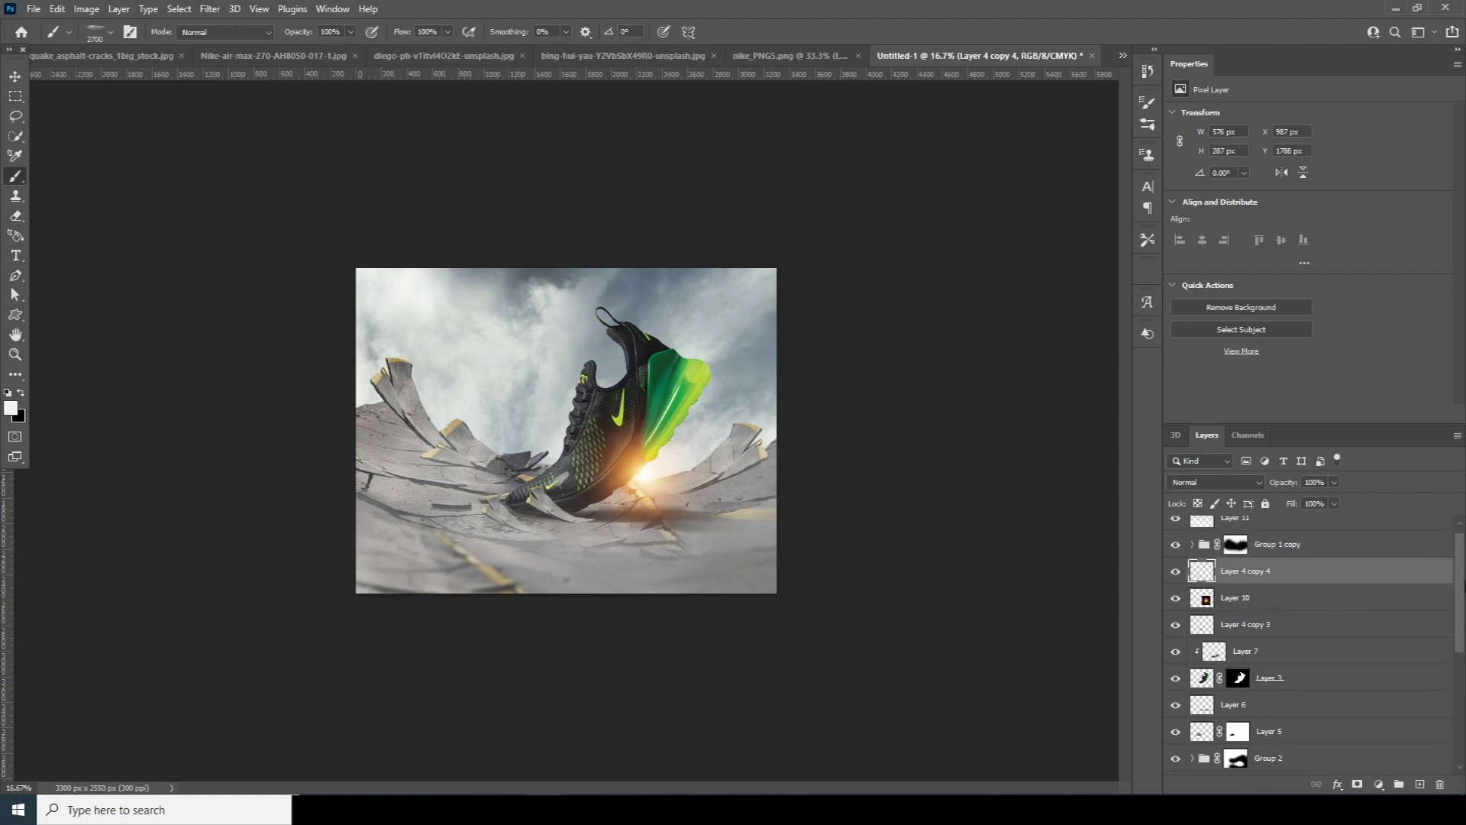
left_click(1204, 546)
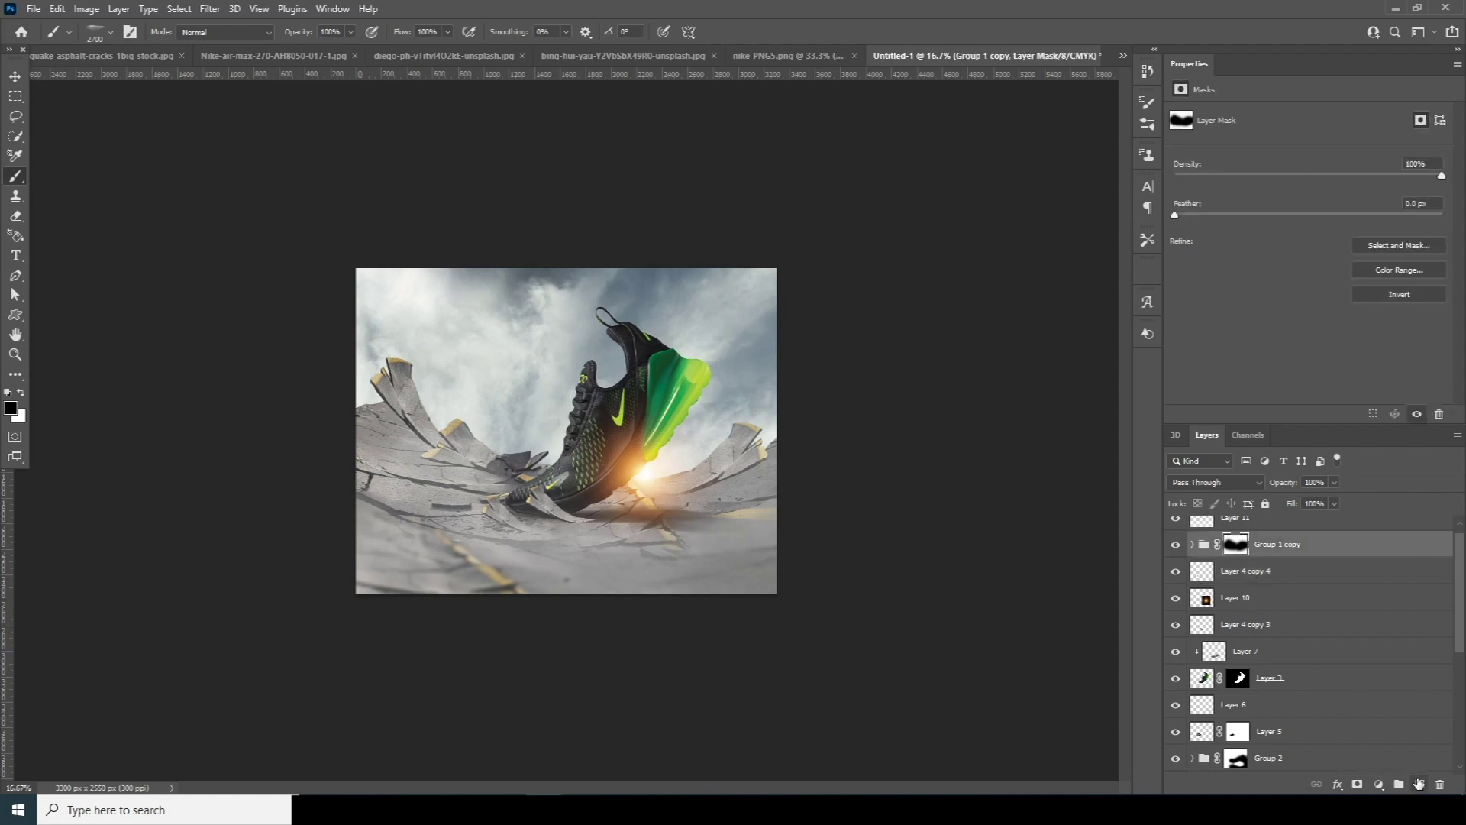
left_click(1419, 784)
key("x")
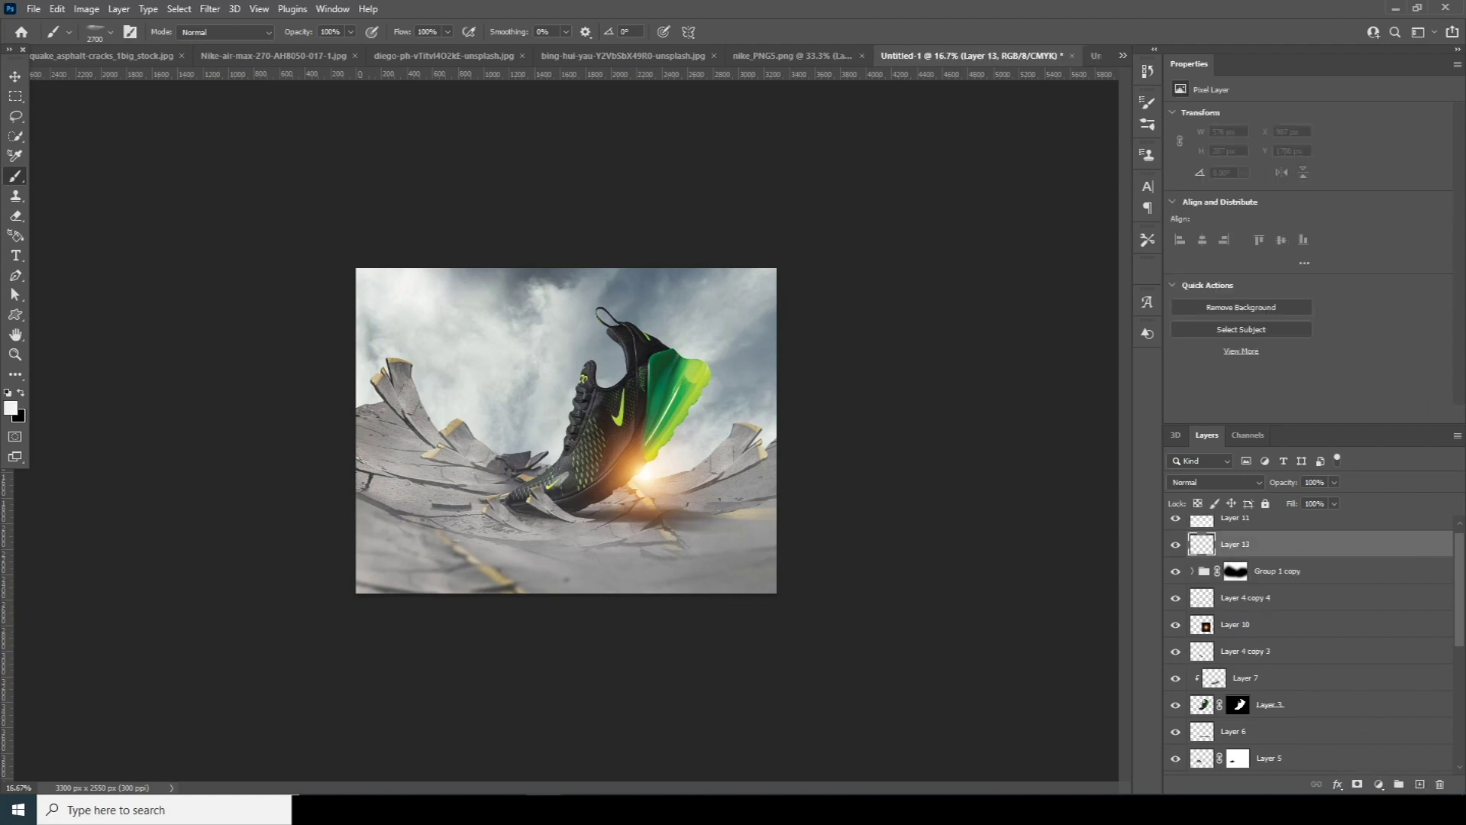
Fill Layer 13 with 50% Gray at 100% opacity and set its blend mode to Soft Light.
left_click(57, 9)
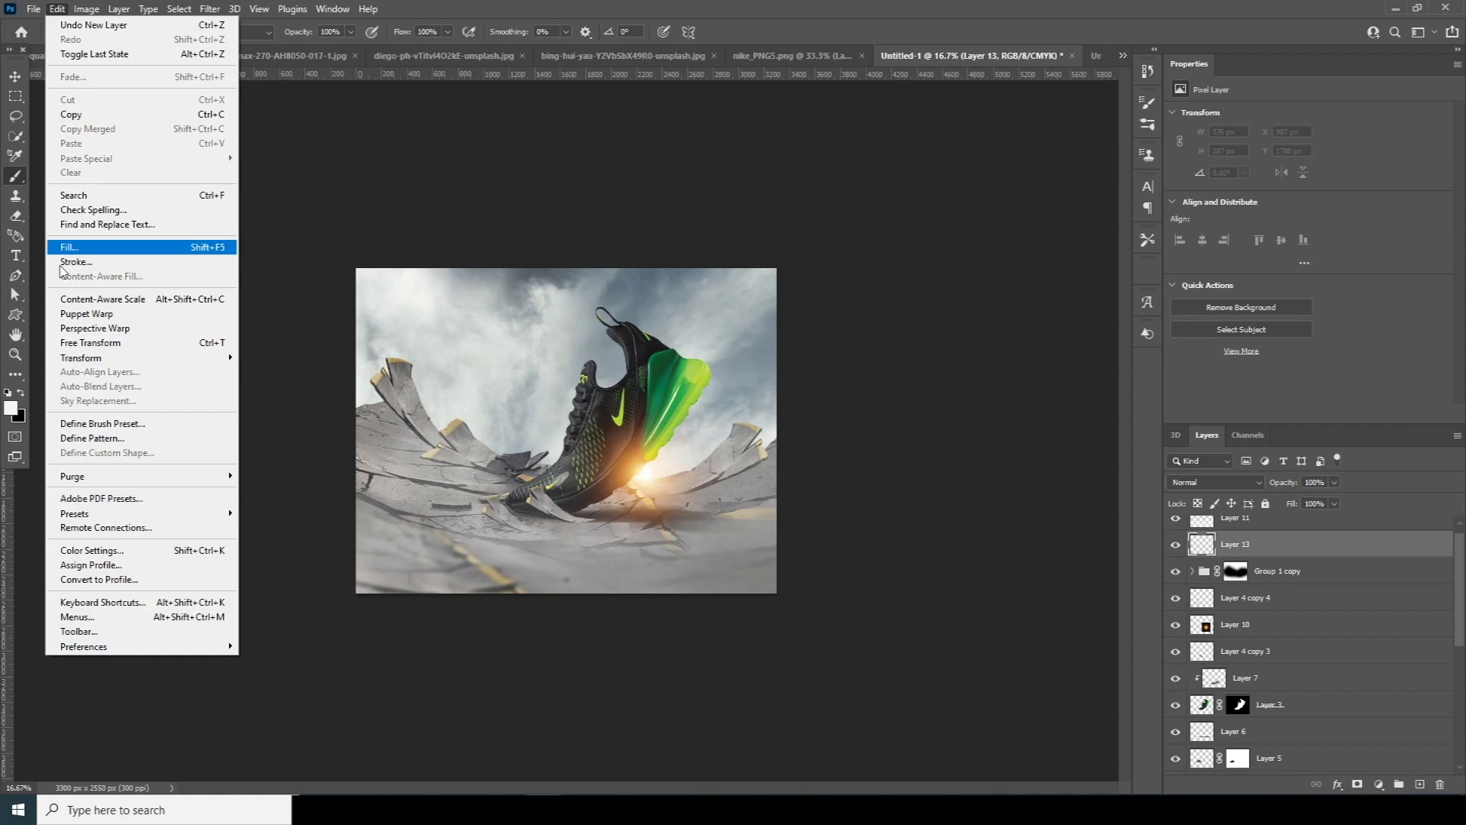
left_click(71, 248)
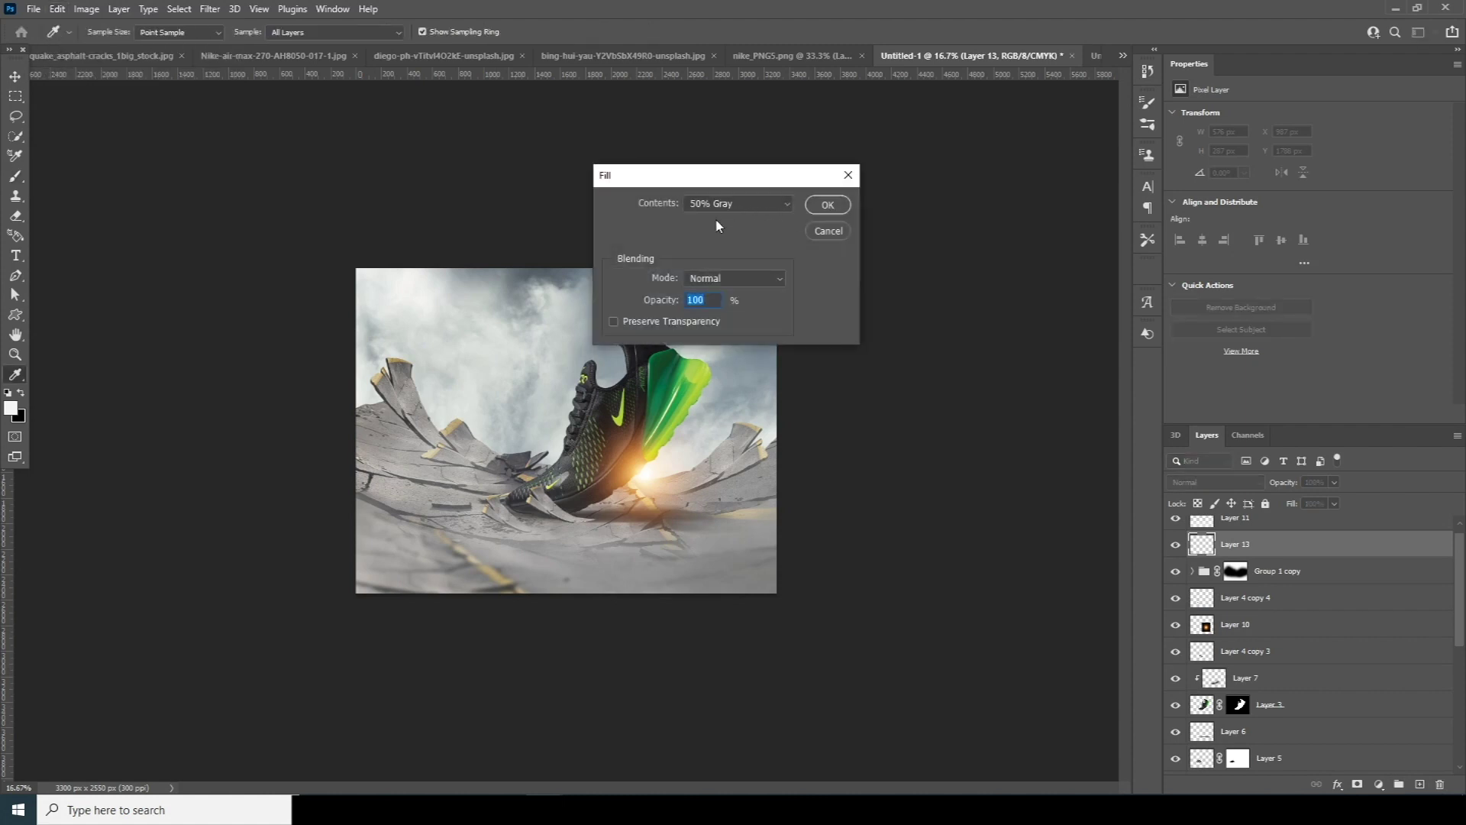
left_click(827, 204)
key("b")
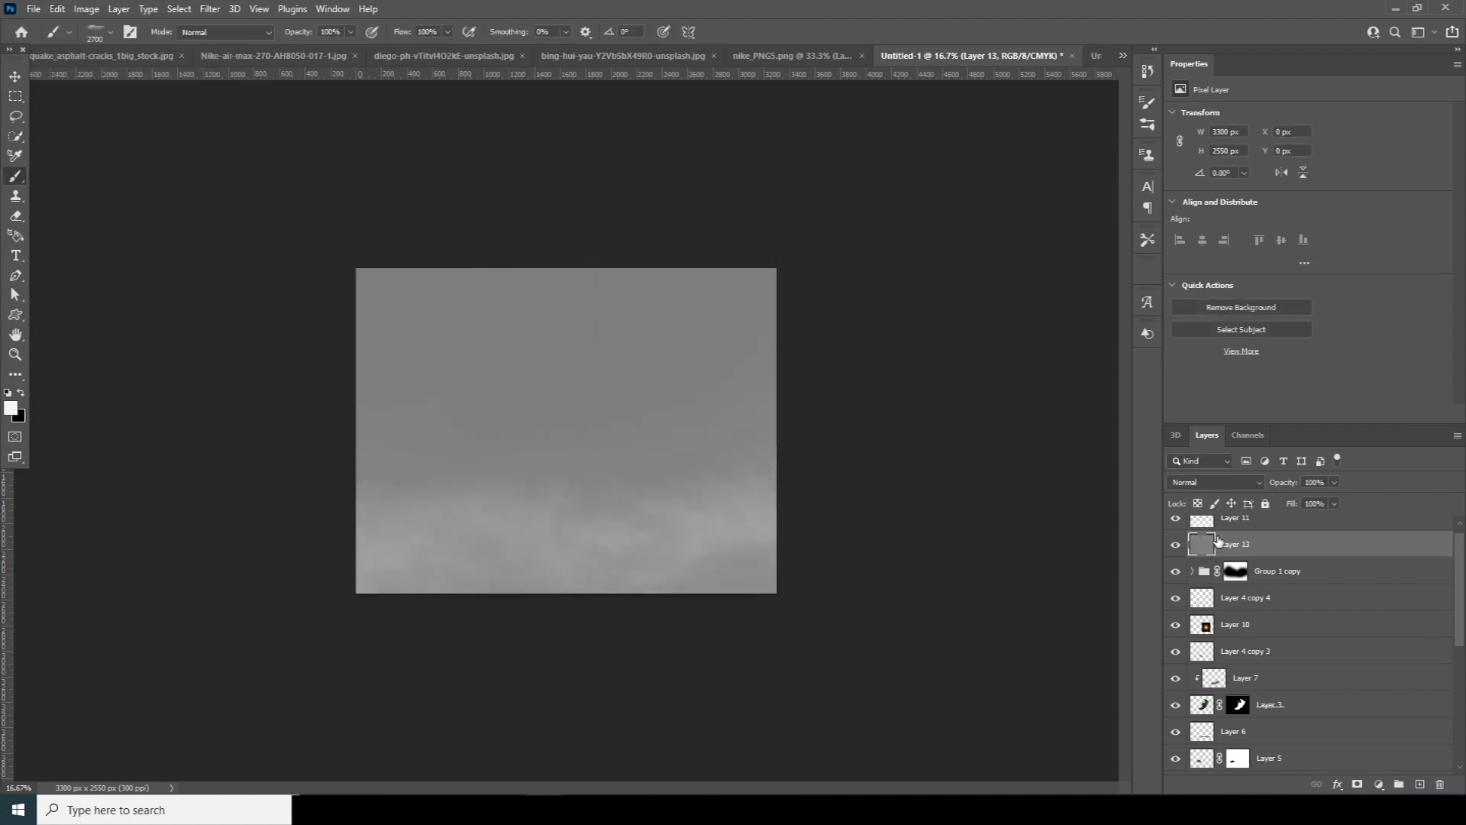
left_click(1217, 482)
left_click(1185, 609)
Darken the road around and in front of the shoe on Layer 13 using the Burn tool, set to Midtones and 70% exposure.
key("i")
right_click(15, 374)
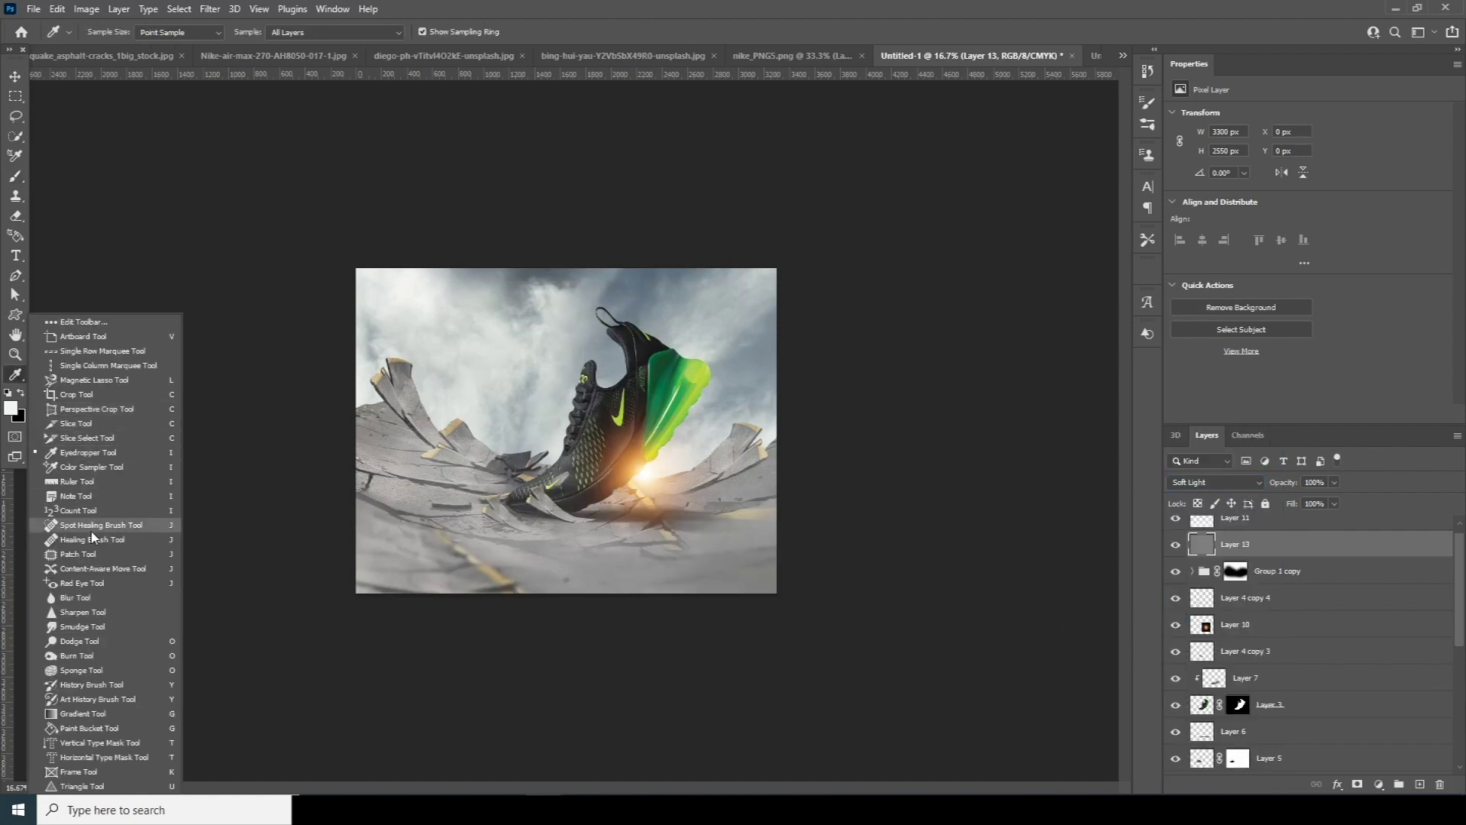
left_click(96, 656)
mouse_move(618, 525)
left_mouse_down()
mouse_move(489, 538)
mouse_move(600, 548)
mouse_move(425, 457)
mouse_move(512, 468)
left_mouse_up()
key("bracketright")
key("bracketright")
key("bracketright")
mouse_move(724, 466)
left_mouse_down()
mouse_move(779, 475)
mouse_move(729, 554)
left_mouse_up()
key("bracketleft")
key("bracketleft")
key("bracketleft")
key("bracketleft")
key("bracketleft")
key("bracketleft")
left_click_drag(330, 37, 348, 55)
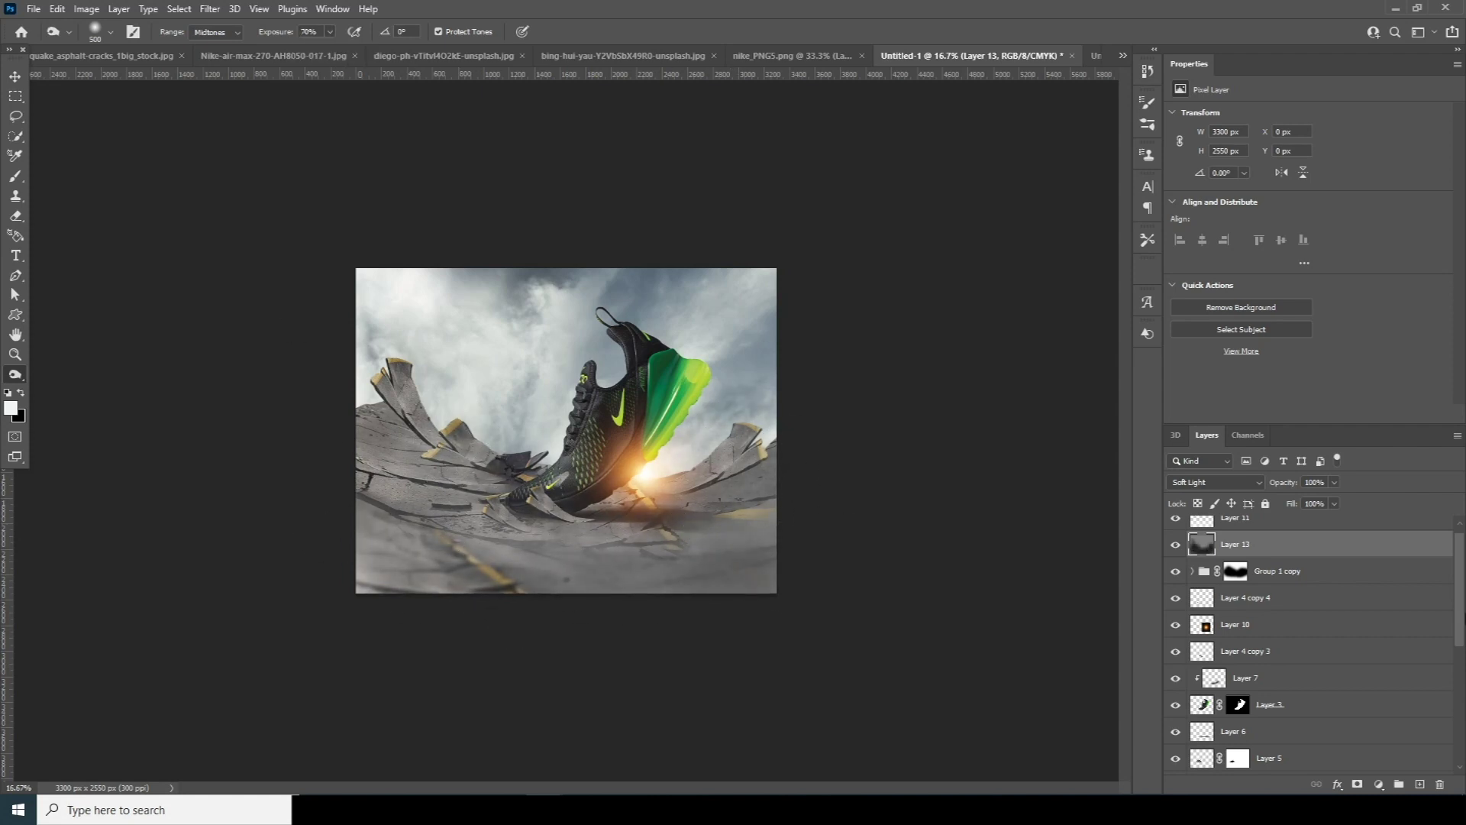
key("bracketright")
key("bracketright")
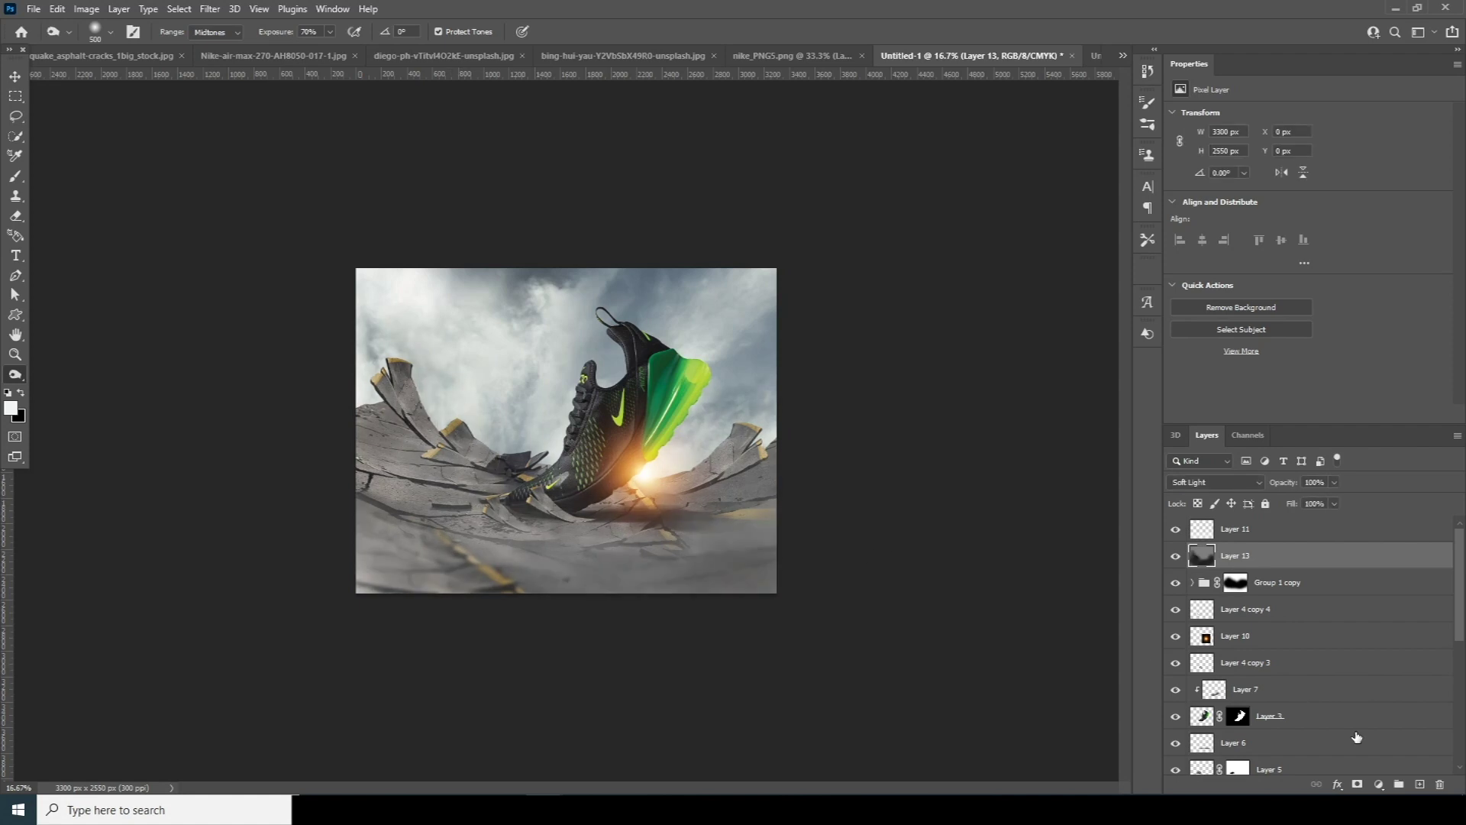
Compare the composite with and without the fog on Layer 12, and reduce that layer's opacity to 18%.
left_click_drag(1460, 635, 1462, 696)
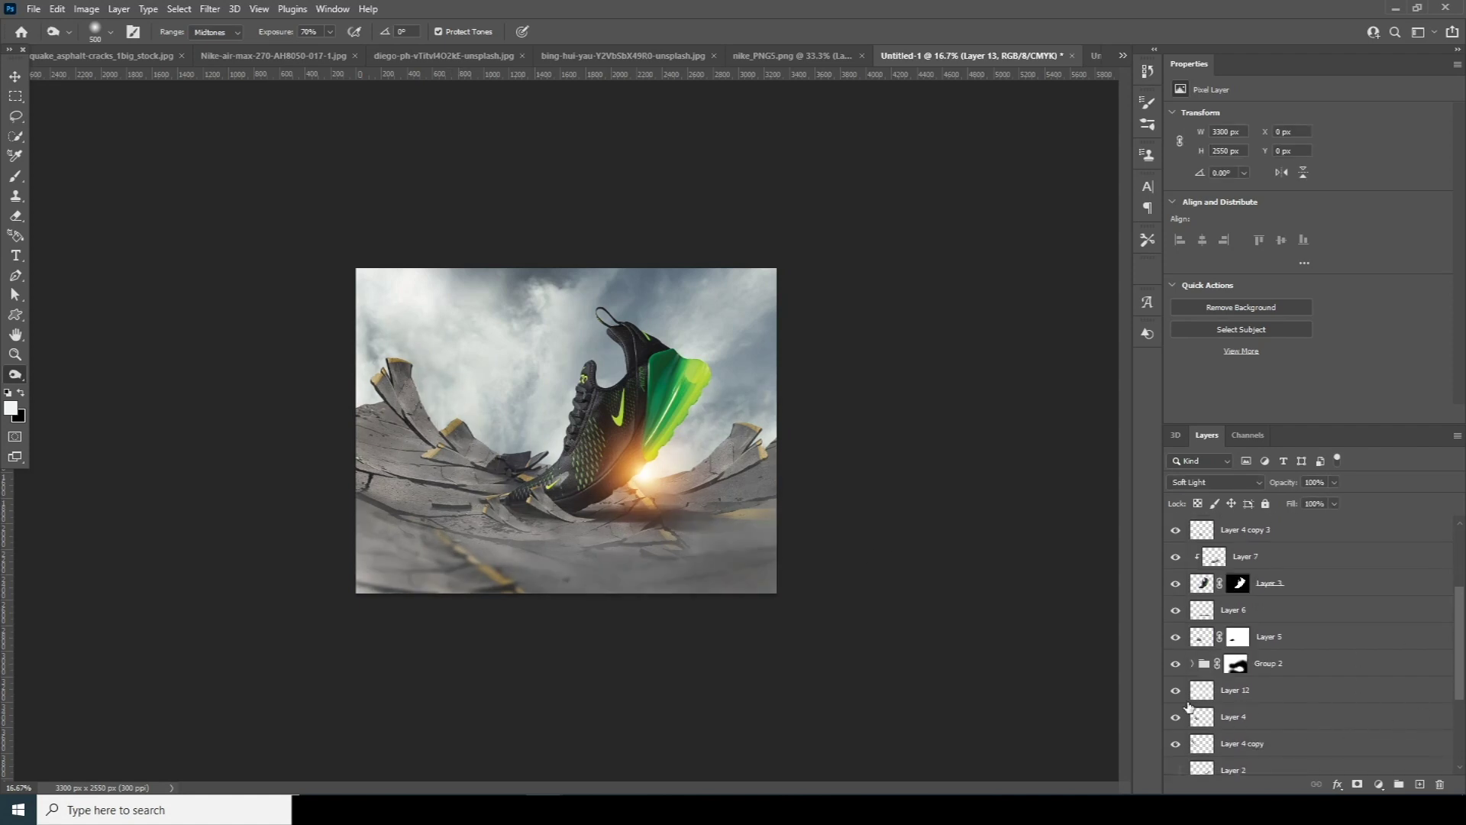
left_click(1201, 691)
left_click(1176, 691)
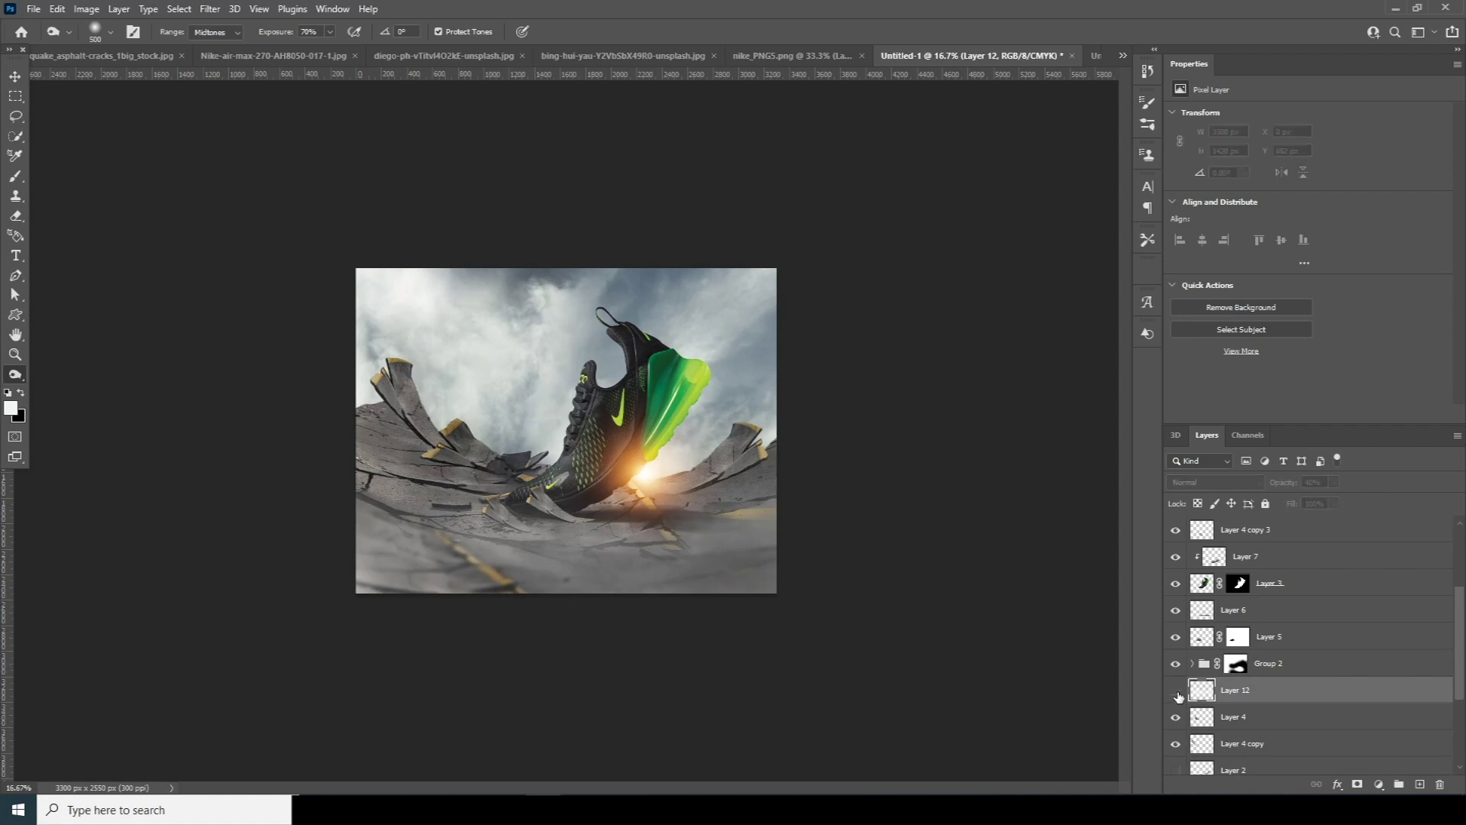
left_click(1176, 691)
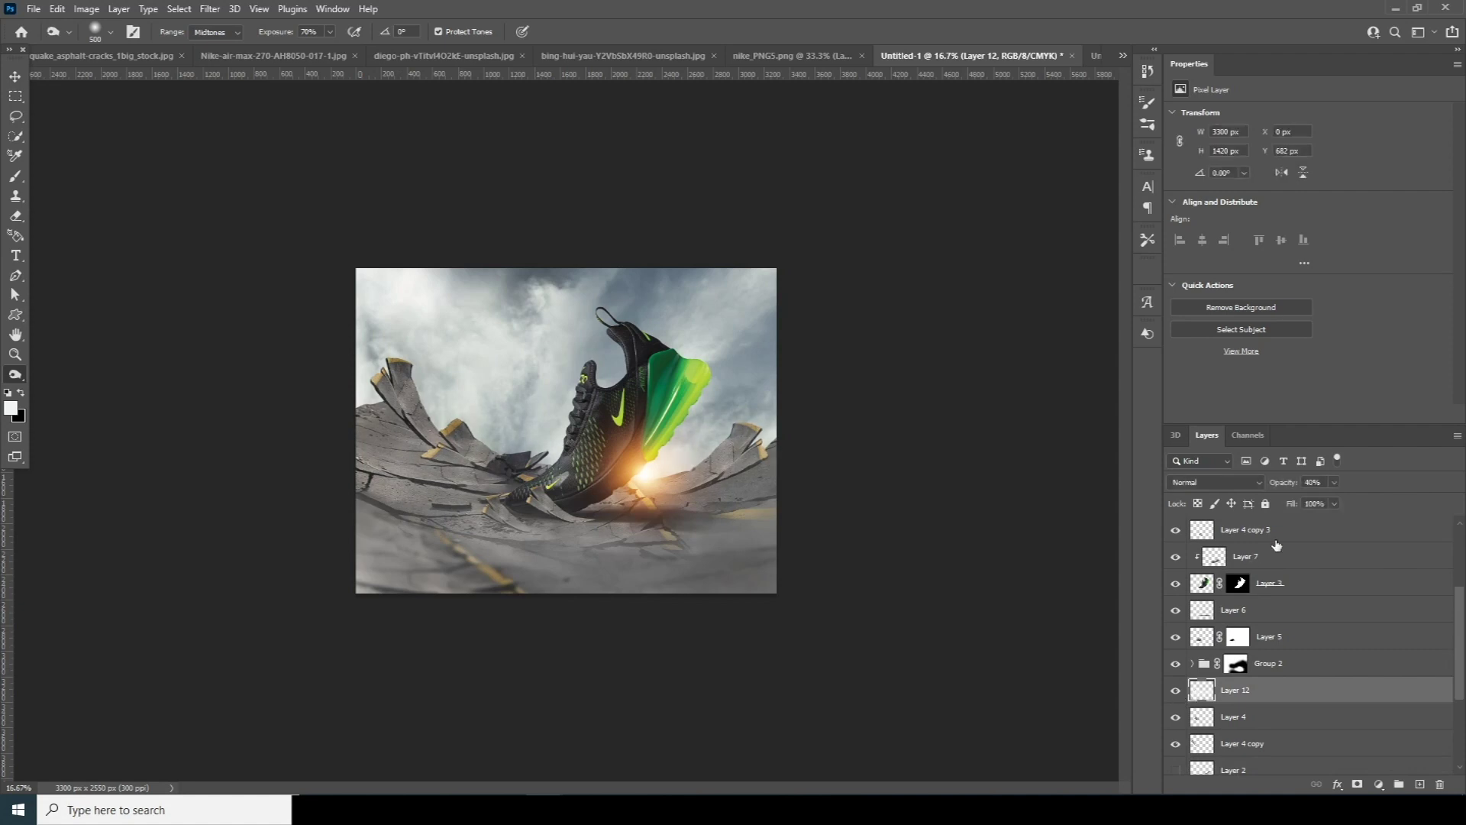
left_click_drag(1324, 502, 1322, 503)
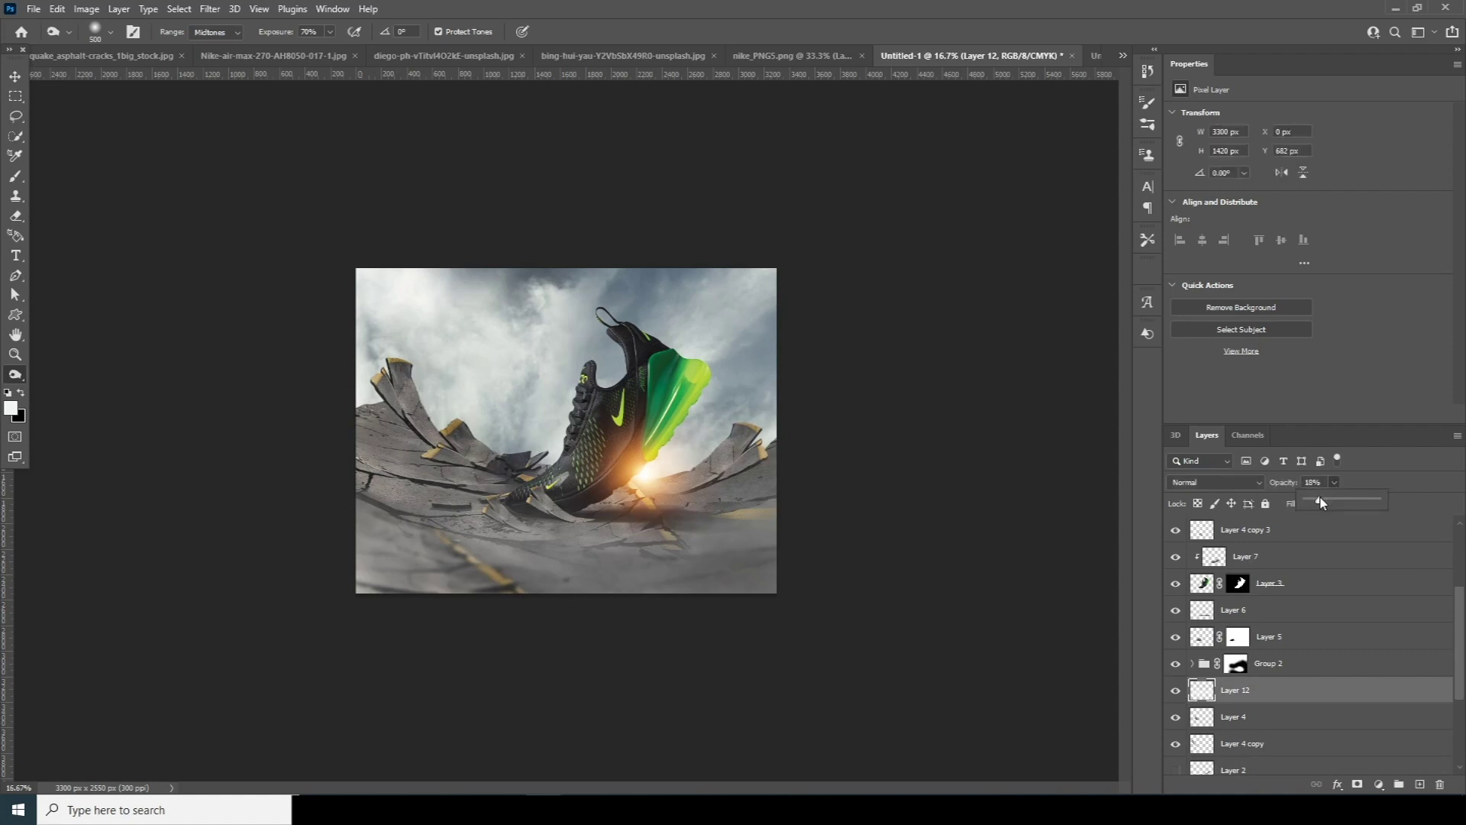
Add a new layer directly above Layer 4, filled with 50% Gray and set to Soft Light.
left_click(1196, 722)
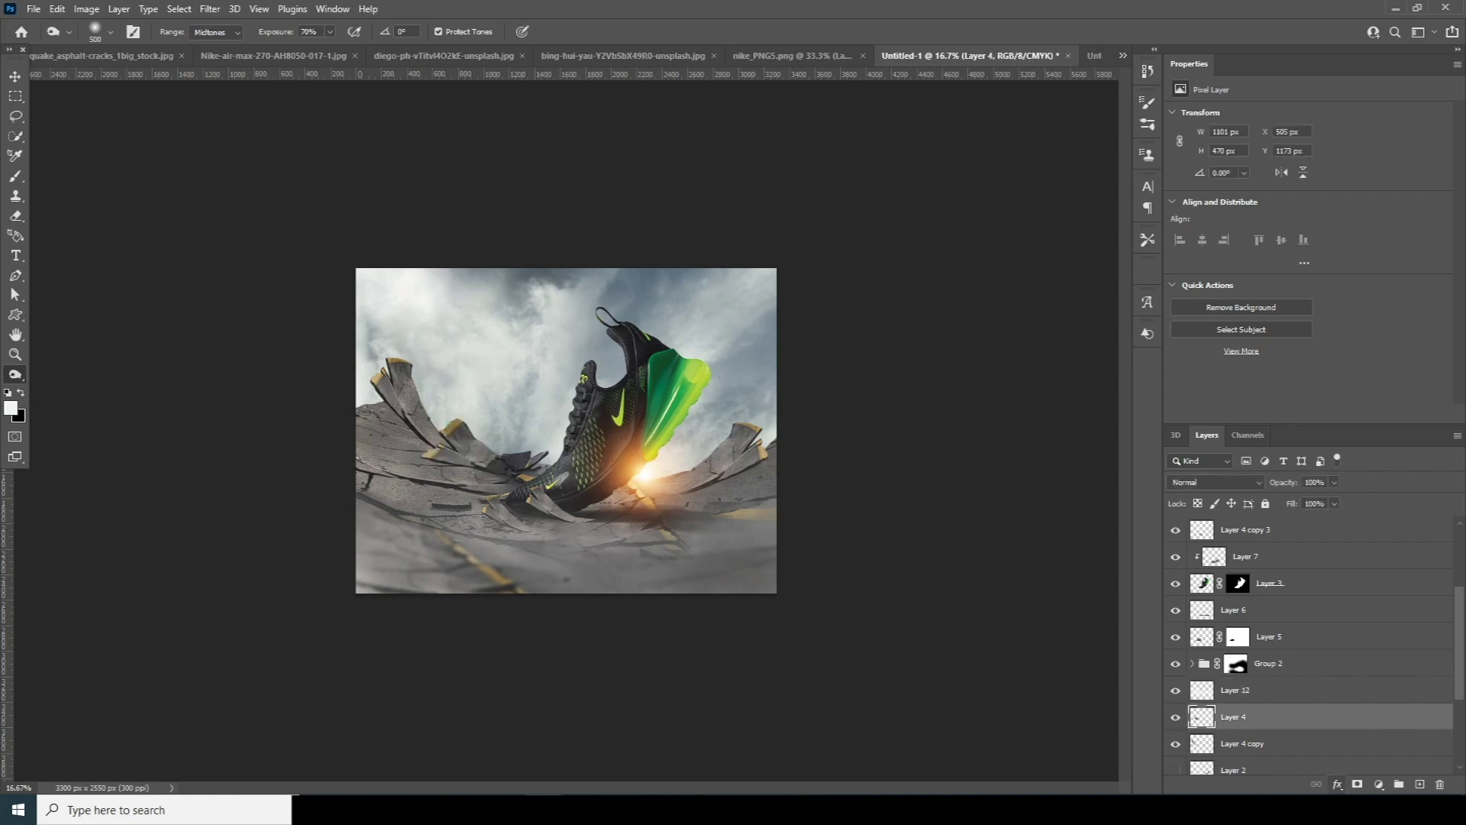
left_click(1419, 785)
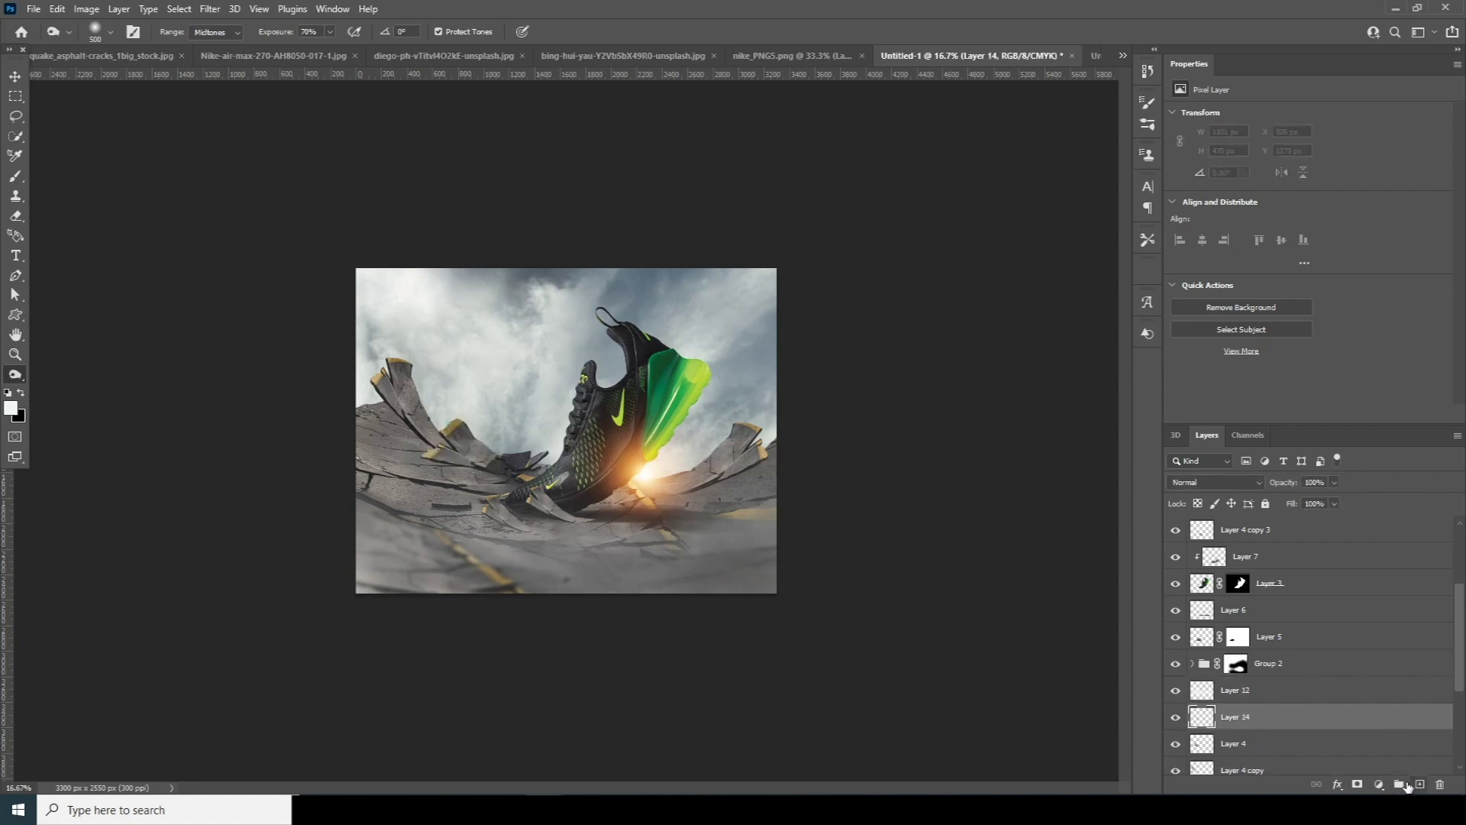
left_click(59, 9)
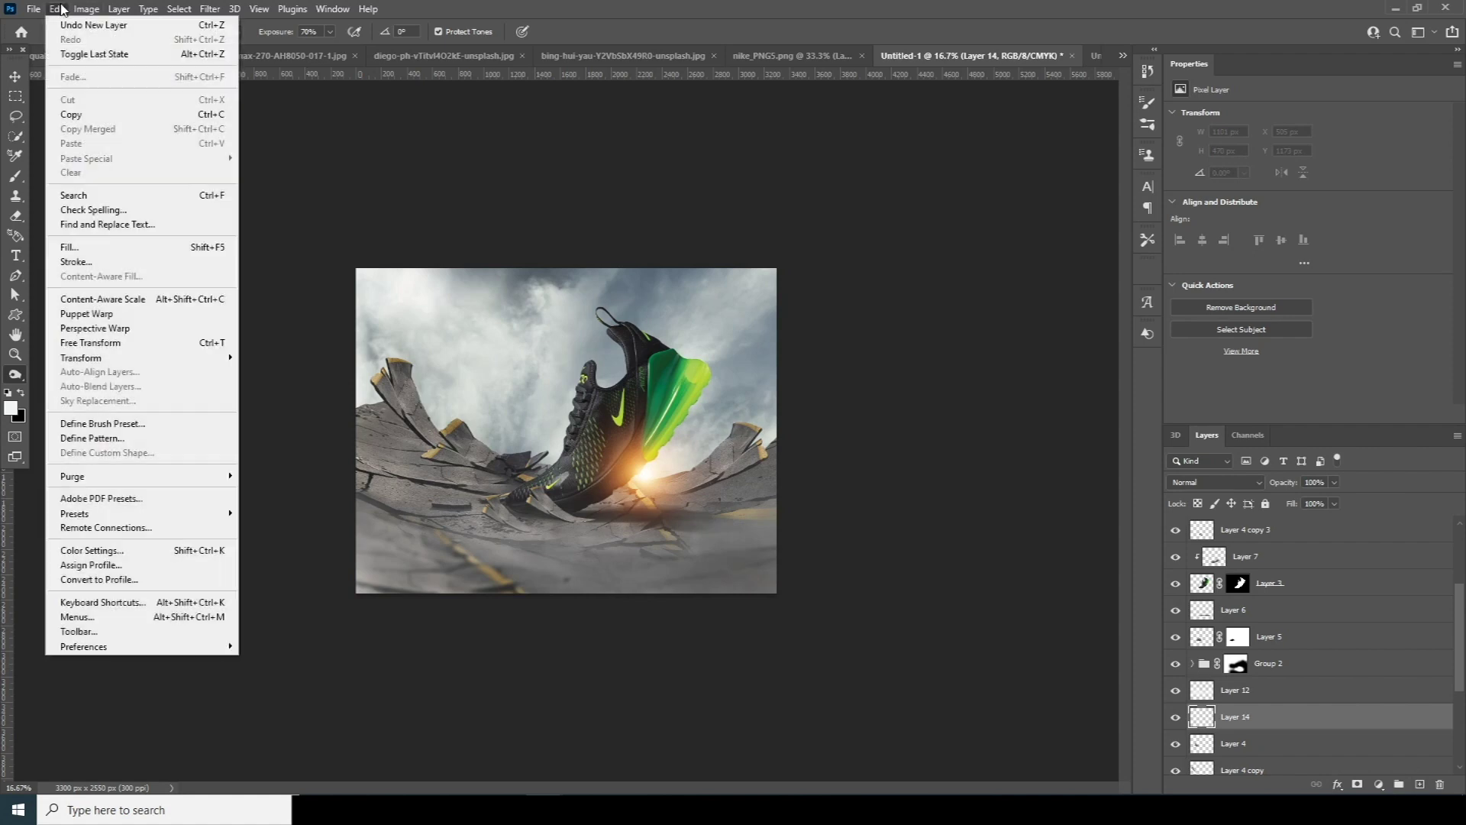
left_click(68, 246)
left_click(828, 204)
key("o")
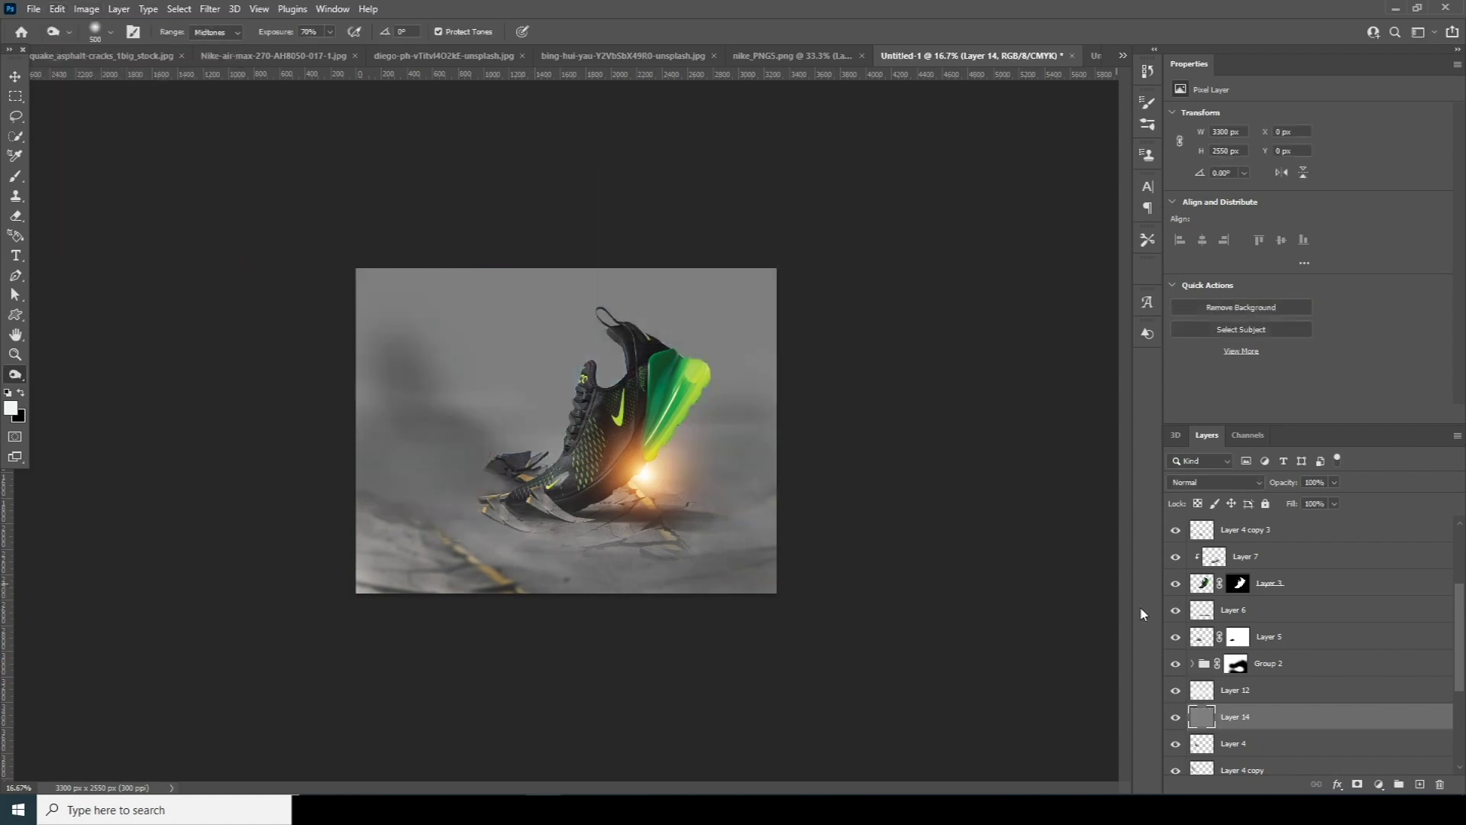
left_click(1216, 482)
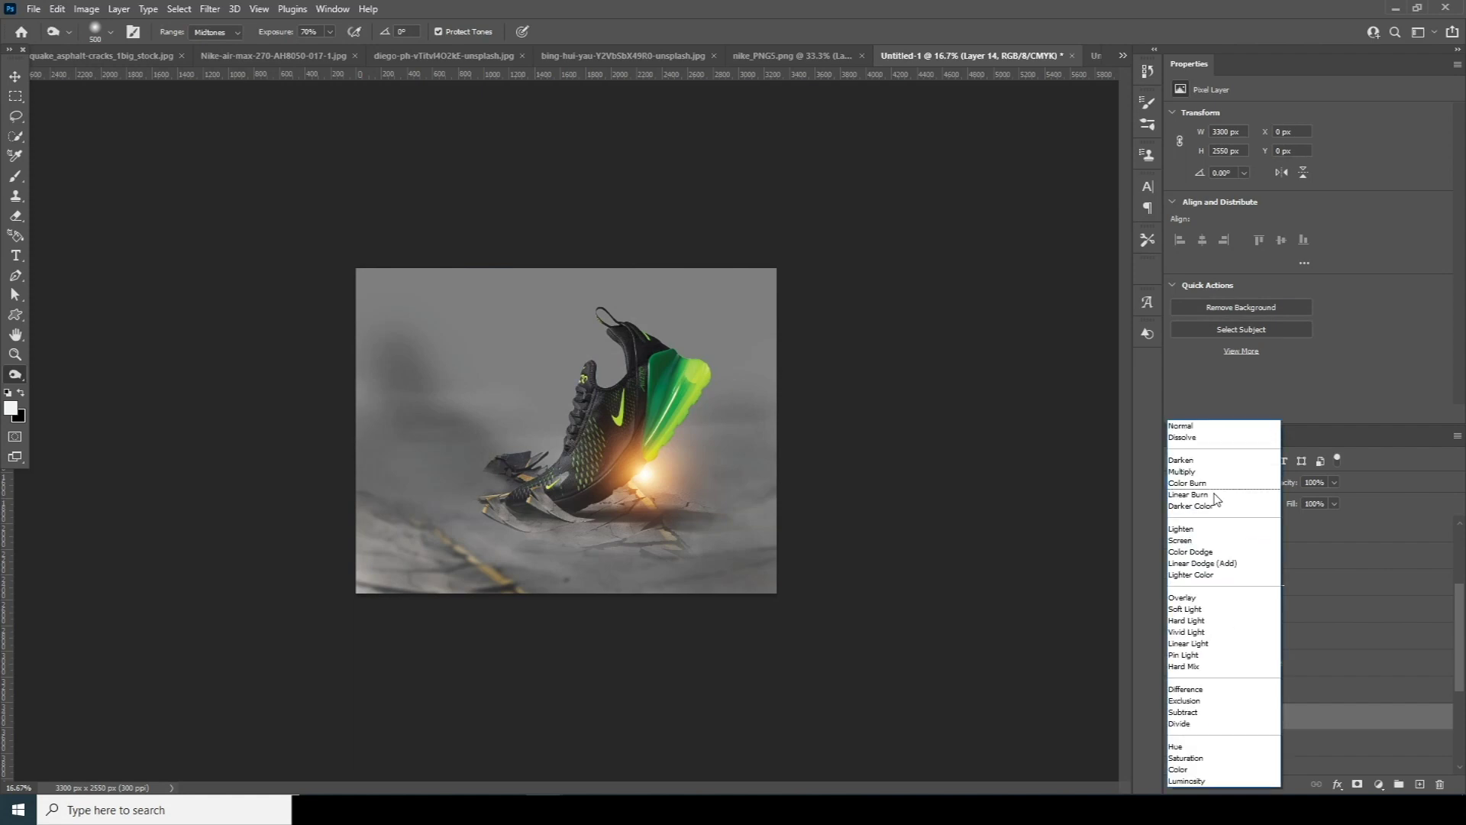
left_click(1192, 608)
Burn the raised road slabs and the road around the shoe on Layer 14, and set the layer's opacity to 72%.
key("[")
mouse_move(410, 370)
left_mouse_down()
mouse_move(462, 491)
mouse_move(436, 430)
mouse_move(465, 451)
left_mouse_up()
mouse_move(374, 428)
left_mouse_down()
mouse_move(415, 510)
mouse_move(645, 529)
mouse_move(491, 584)
mouse_move(349, 464)
mouse_move(536, 582)
mouse_move(749, 534)
mouse_move(772, 491)
mouse_move(626, 521)
left_mouse_up()
key("]")
key("]")
key("]")
key("bracketleft")
key("bracketleft")
key("bracketleft")
key("bracketleft")
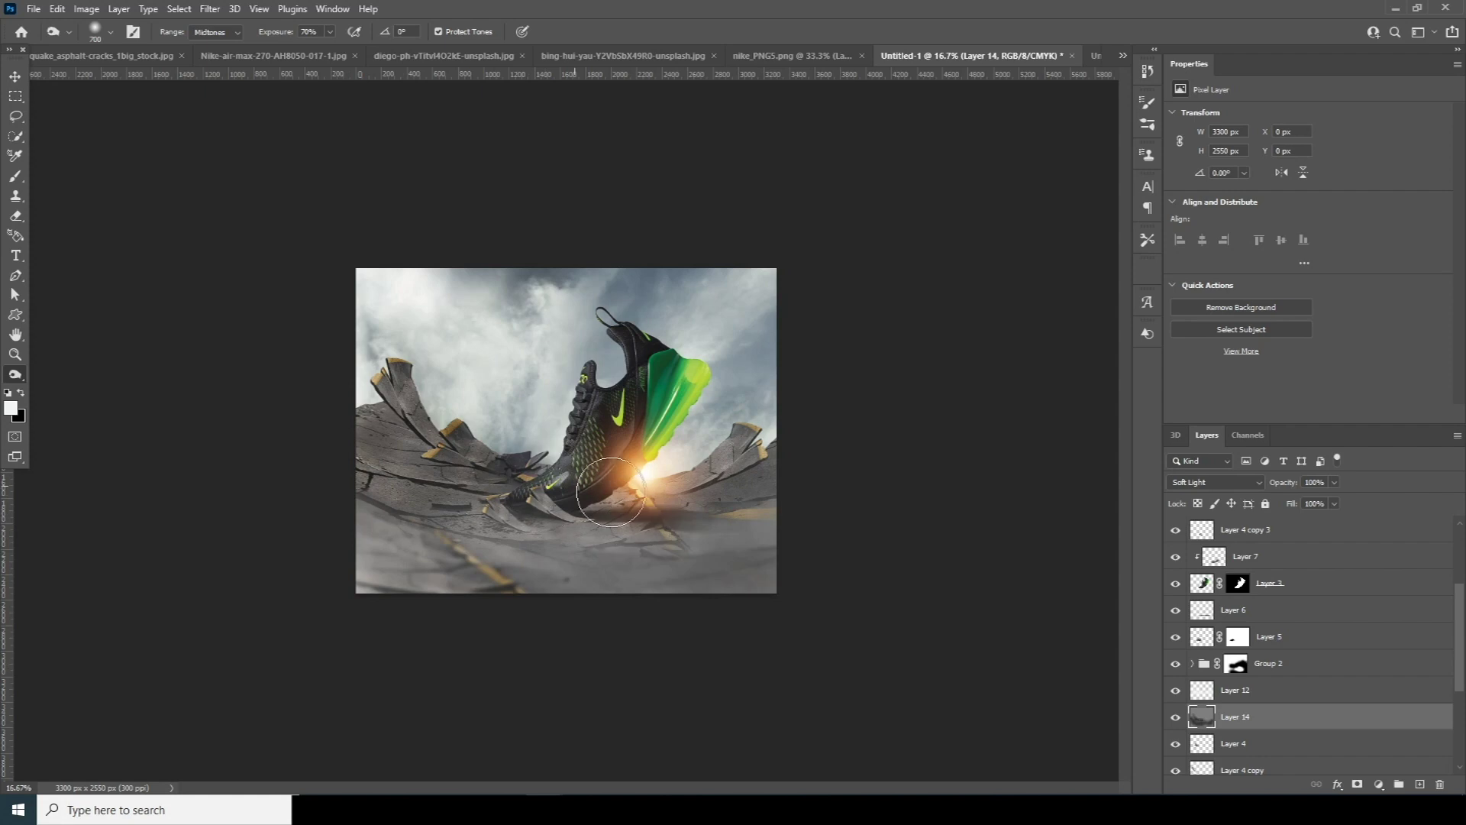
key("bracketright")
key("bracketright")
left_click_drag(1334, 483, 1321, 502)
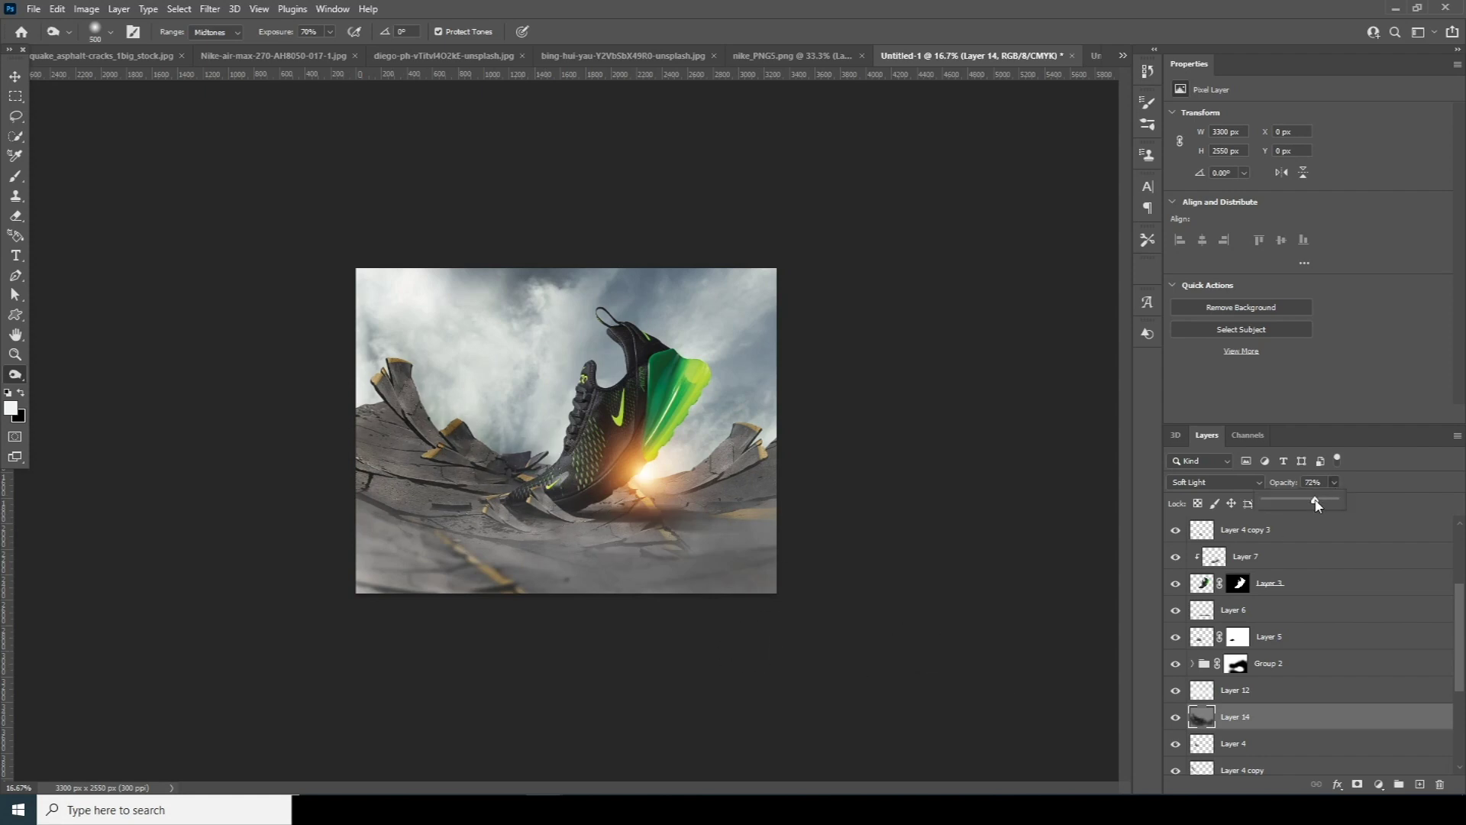
Duplicate the broken road shard at the shoe's toe, rotate one copy about 16° and place it higher against the shoe's front.
left_click(1214, 639)
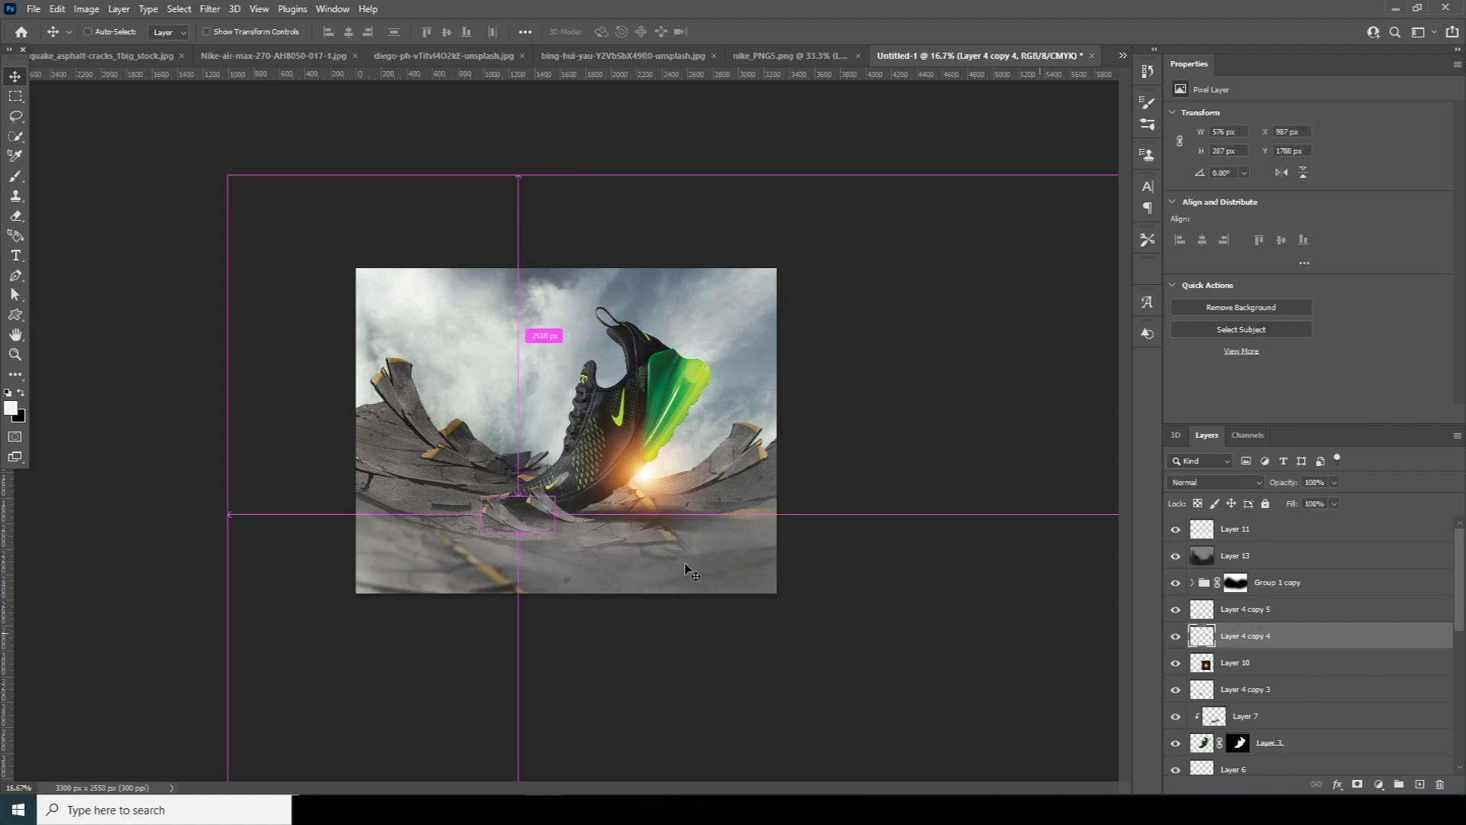
key("ctrl+t")
left_click_drag(526, 523, 579, 460)
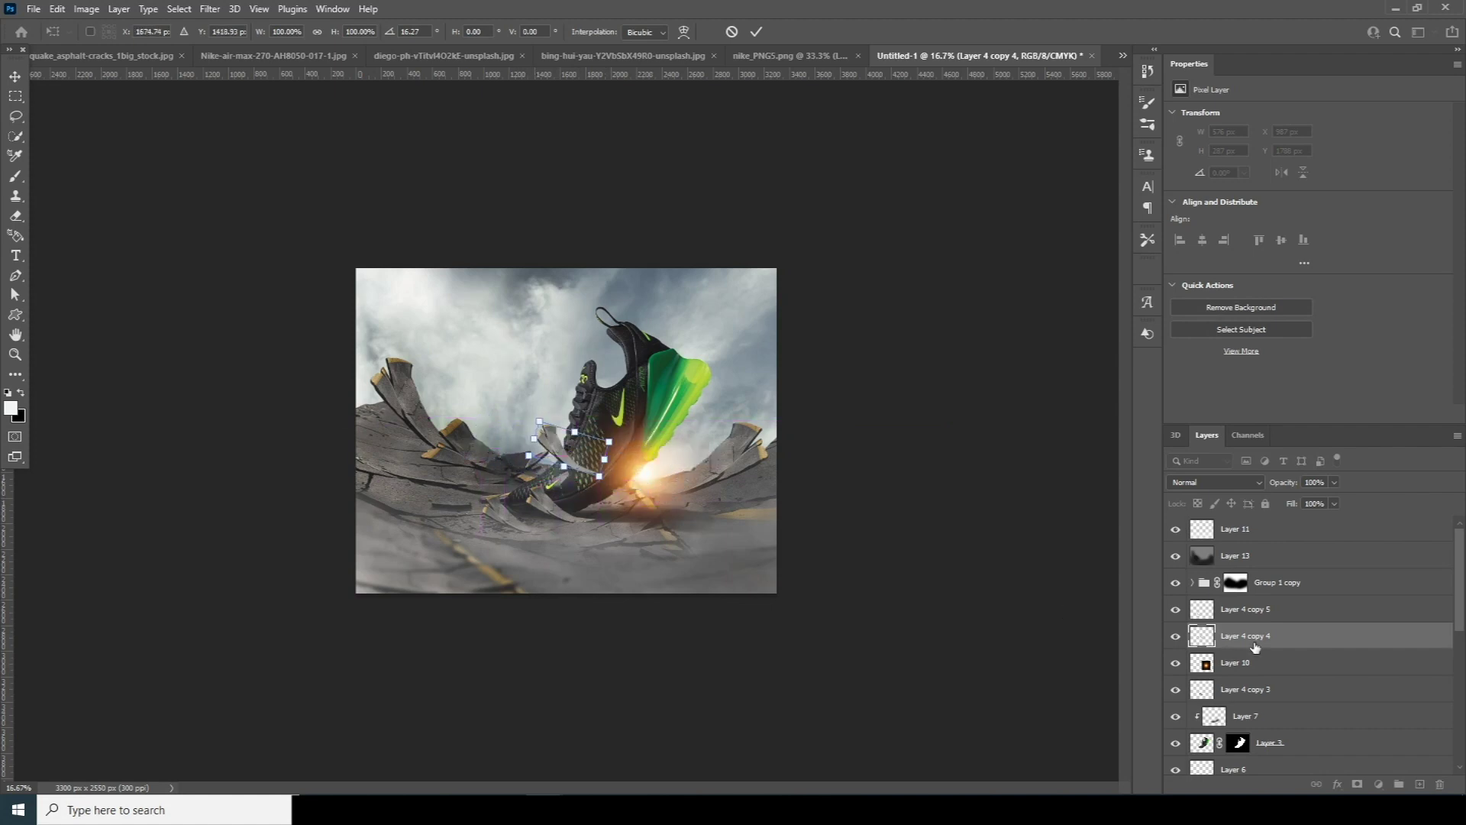
key("Return")
Move both shard copies below the shoe layer and reposition the raised shard among the broken slabs behind the toe.
left_click_drag(1206, 645, 1231, 701)
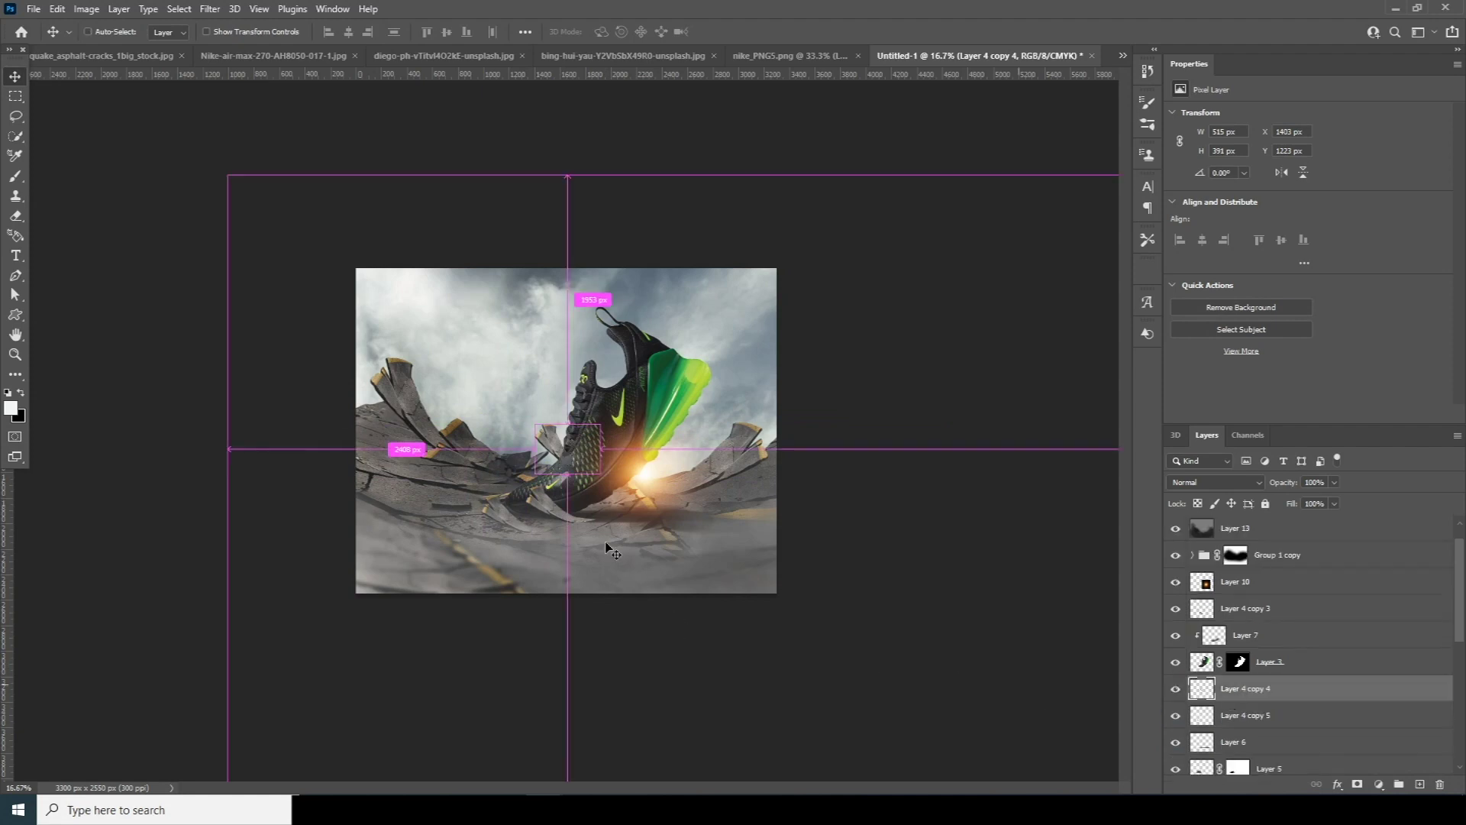
key("ctrl+t")
left_click_drag(514, 460, 585, 500)
key("Return")
Stamp all visible layers into a merged layer at the top of the stack, above Layer 11.
left_click(1260, 582)
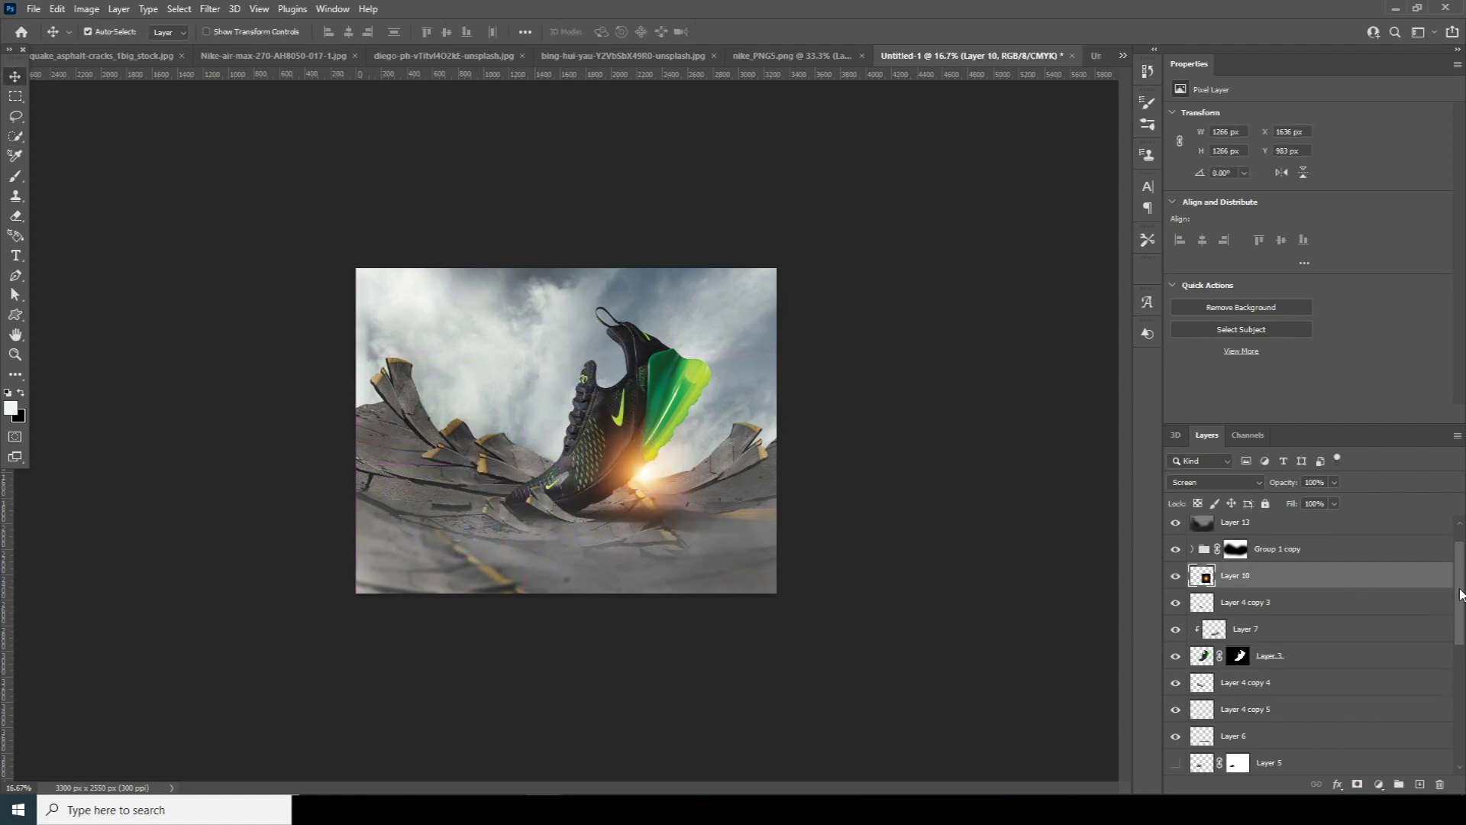
scroll(1461, 569, "up", 1)
left_click(1216, 533)
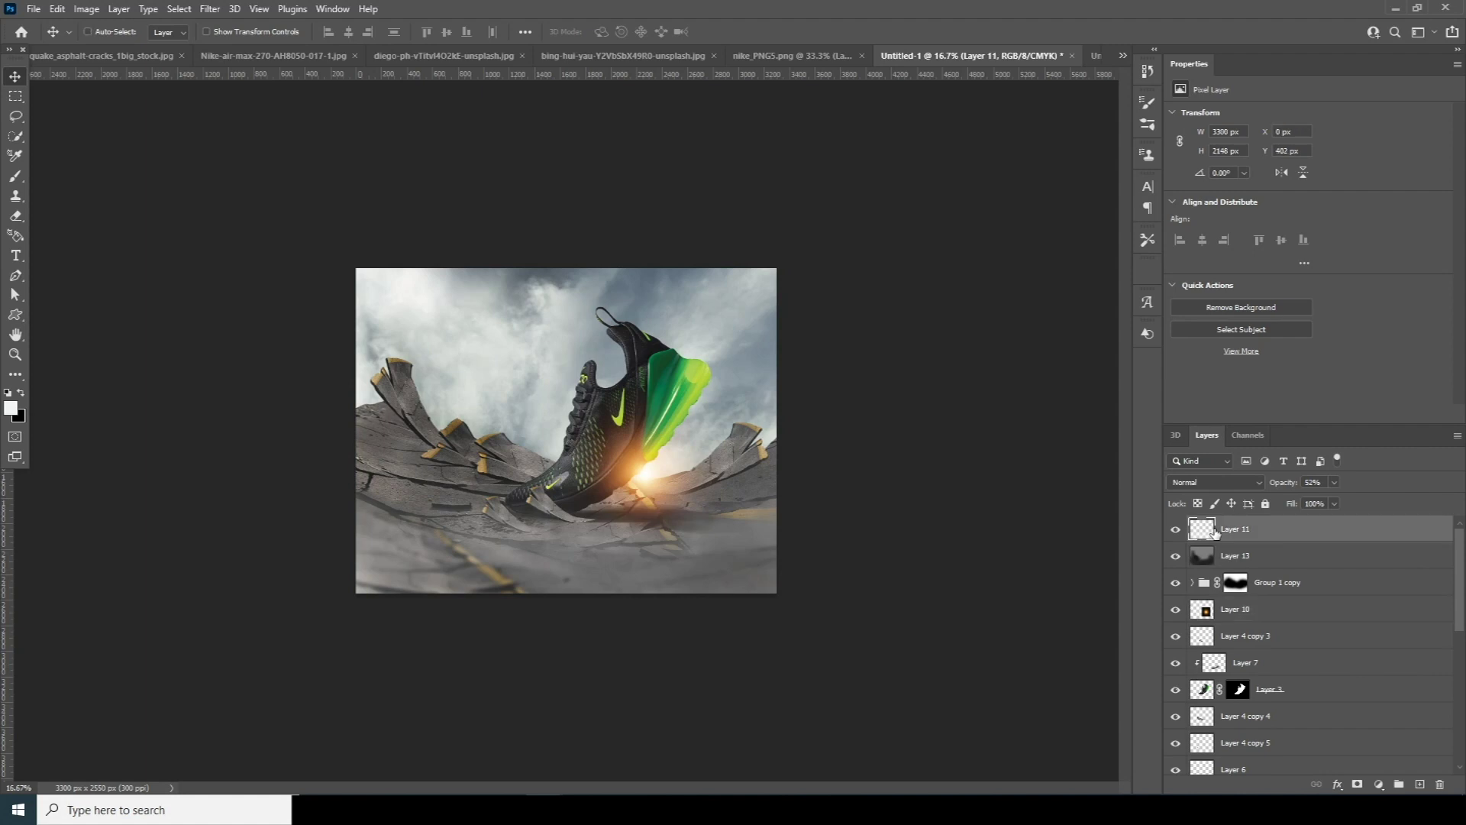
key("ctrl+shift+alt+e")
With the Camera Raw Filter, set Texture to +76, Clarity to +82, Noise Reduction to 65 and Color Noise Reduction to 50.
left_click(209, 8)
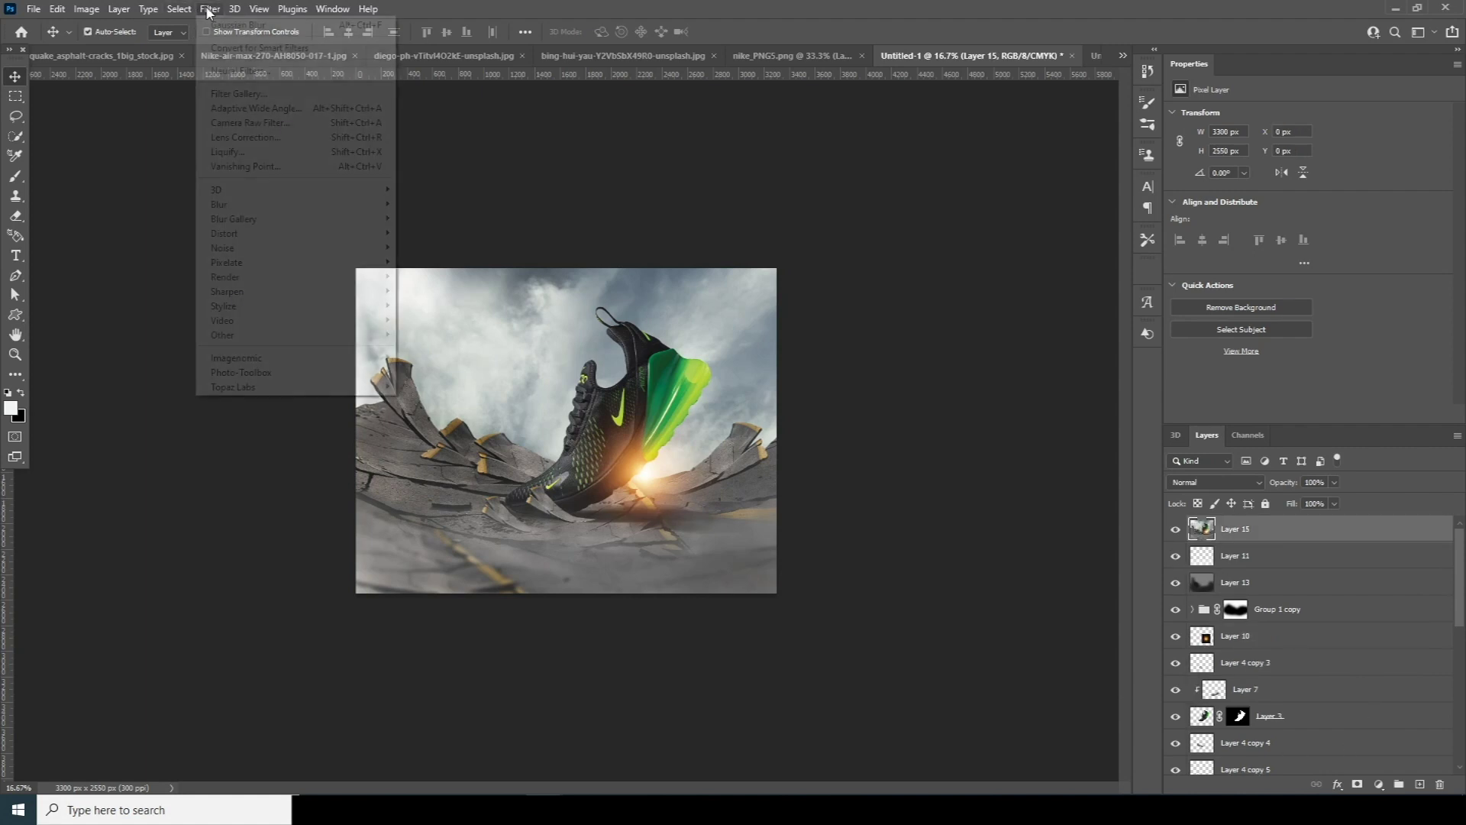
left_click(252, 129)
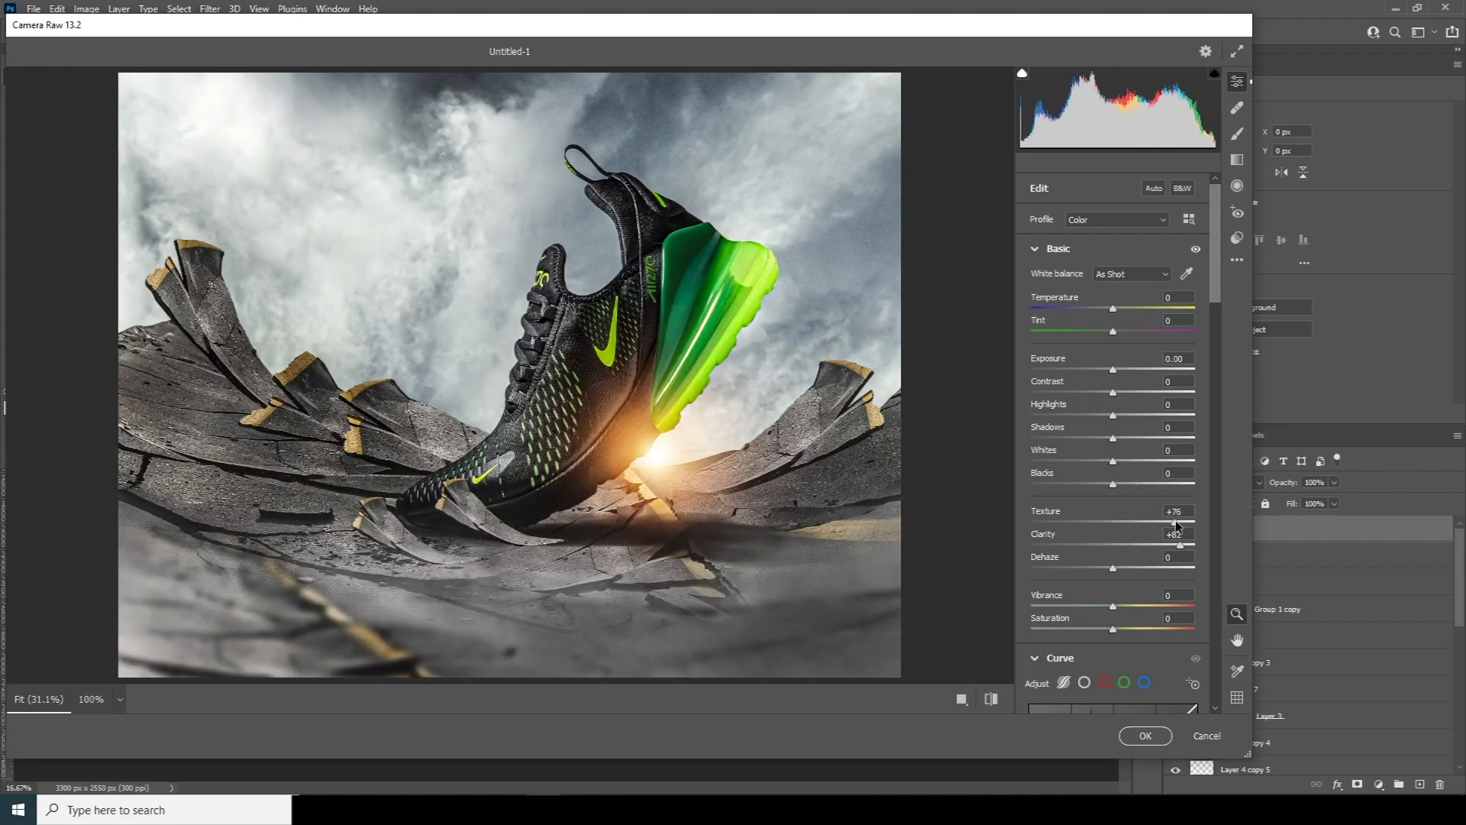
scroll(1212, 299, "down", 5)
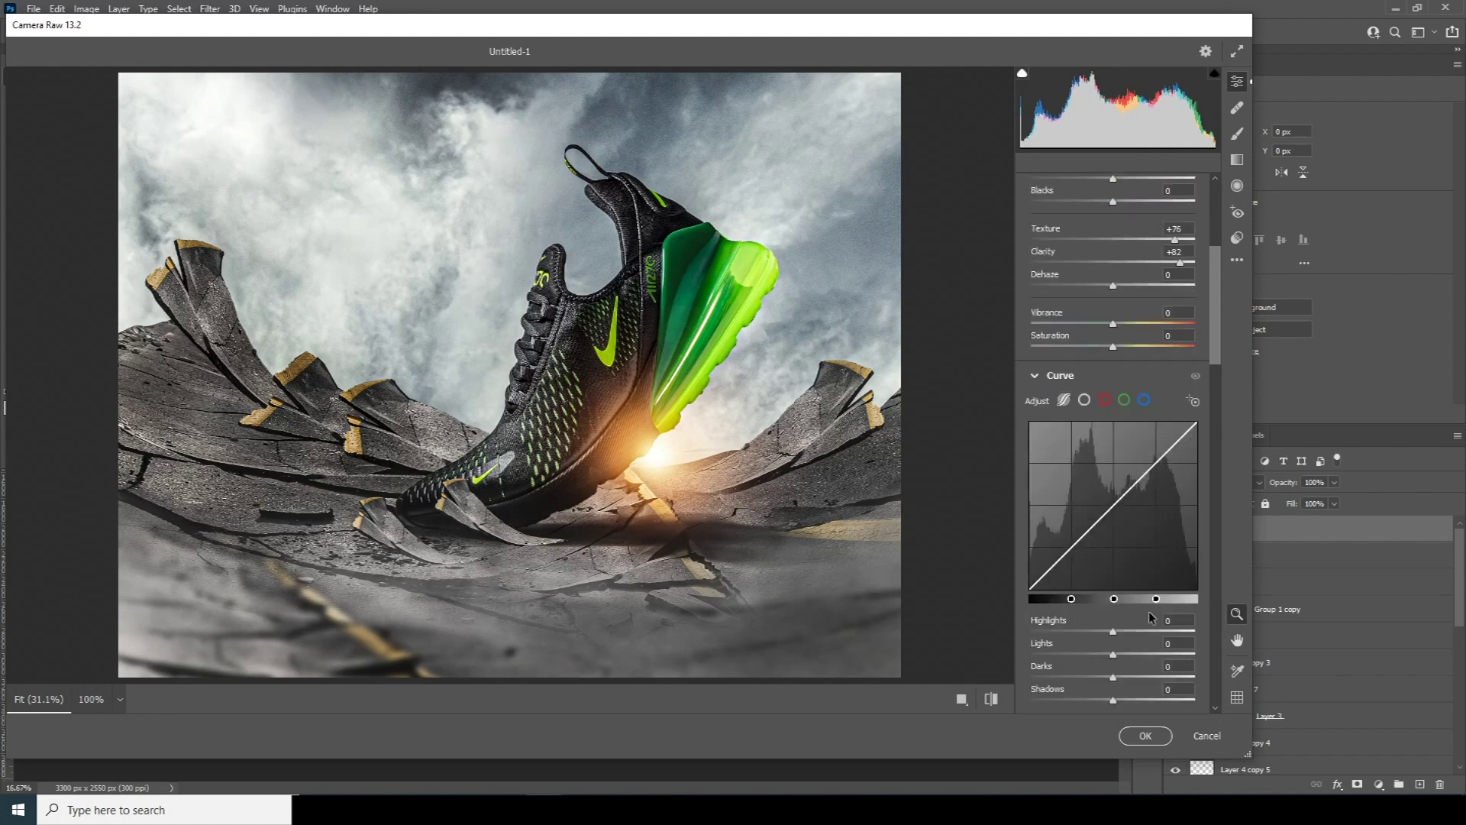
left_click_drag(1212, 348, 1215, 440)
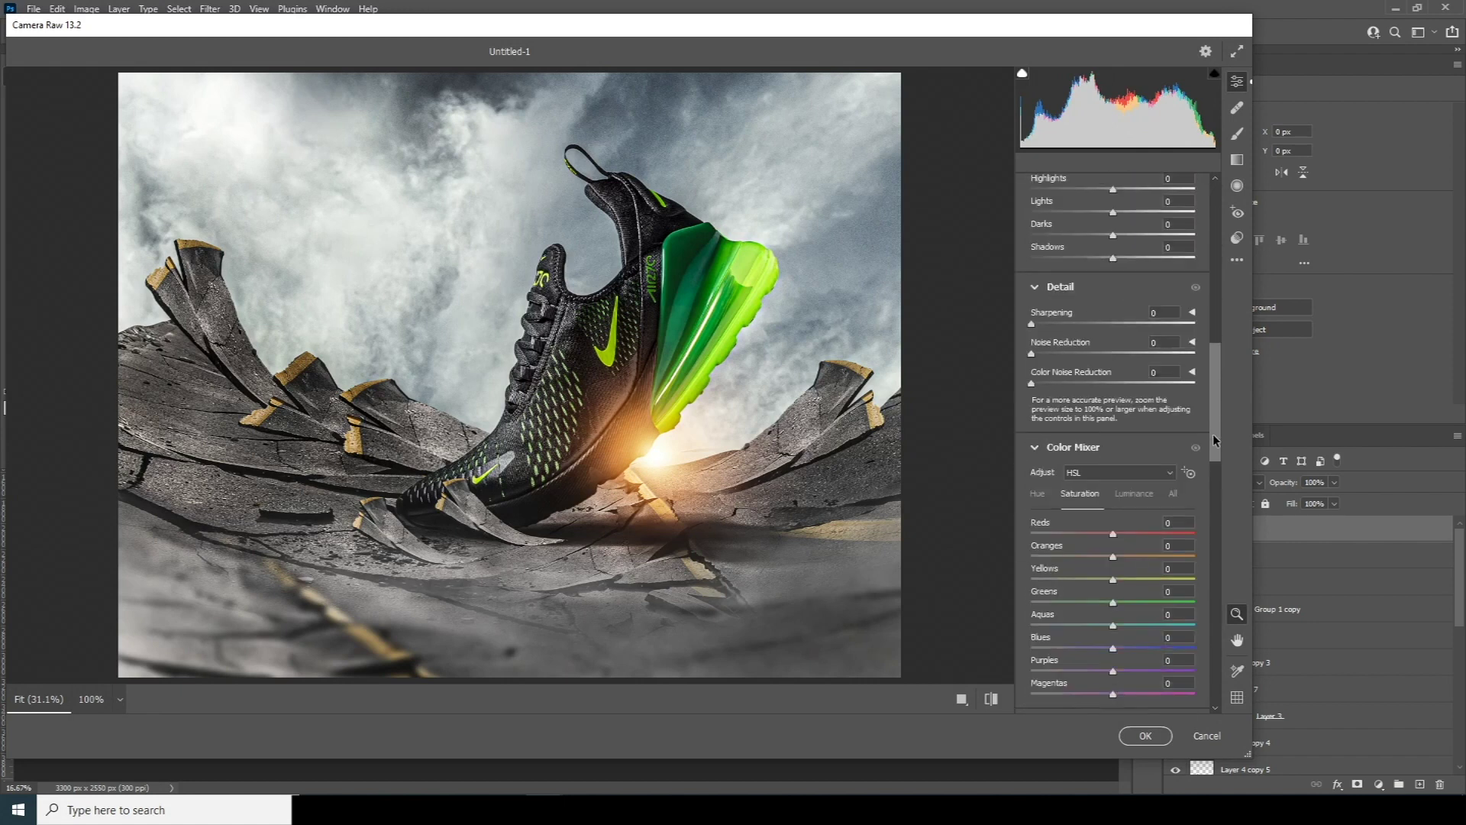
left_click_drag(1133, 354, 1138, 357)
left_click(1098, 383)
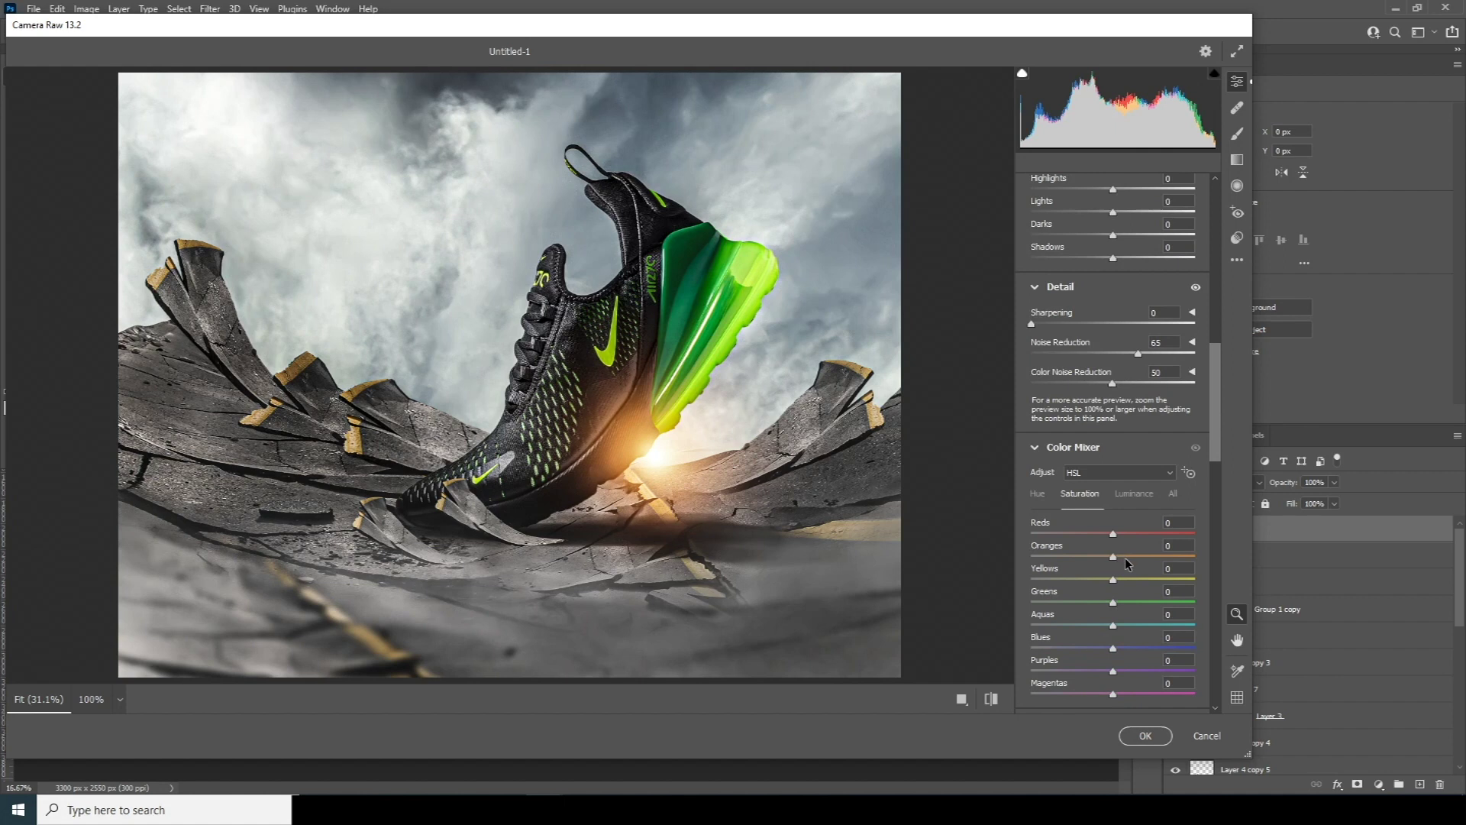
Raise the Color Mixer saturation of Oranges to +38 and Greens to +39, and boost the Yellows as well.
left_click(1146, 603)
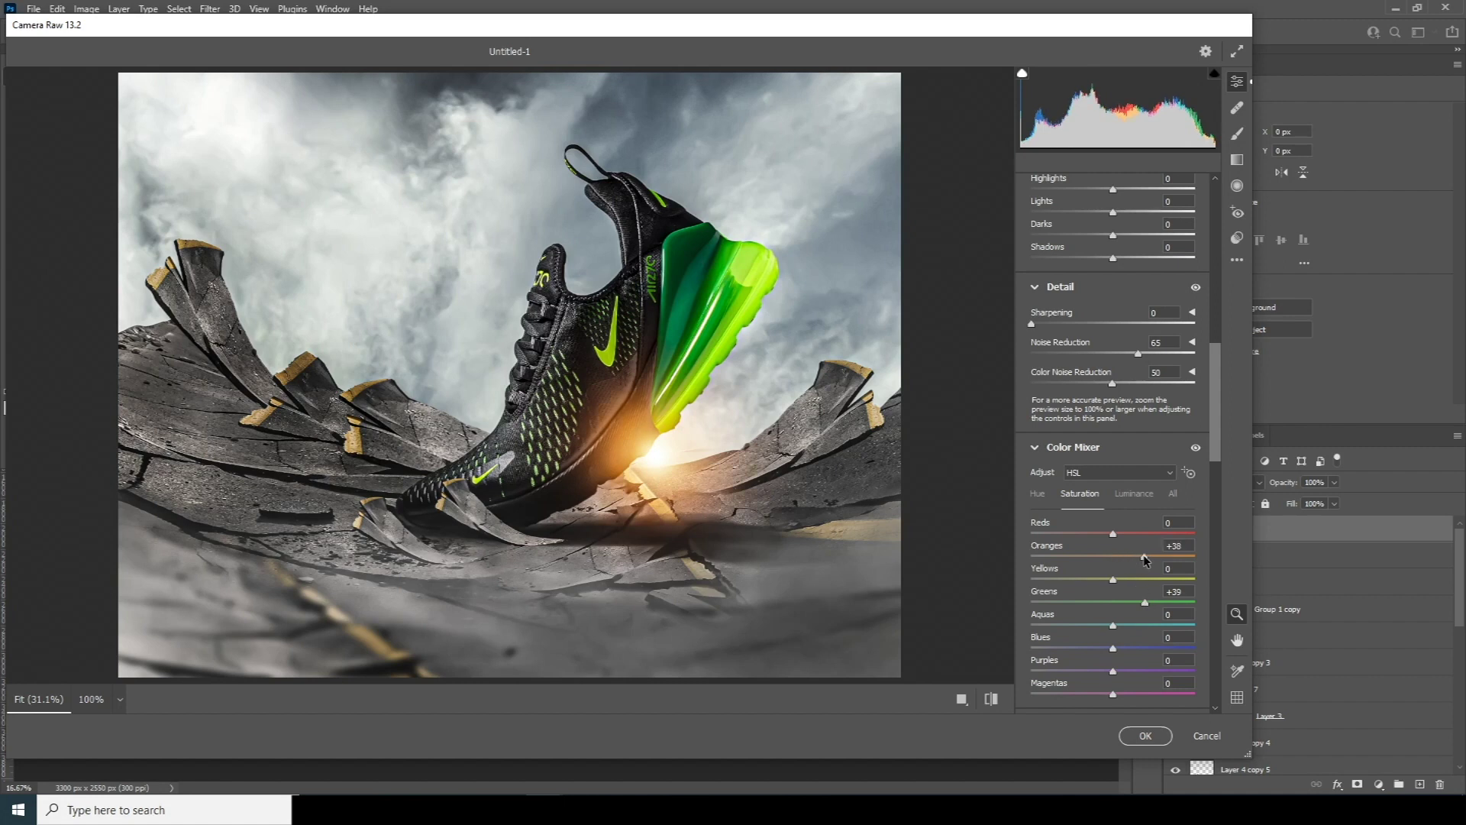
left_click_drag(1132, 580, 1140, 580)
Set Vibrance to +21 and Highlights to -63 in the Basic adjustments.
left_click_drag(1209, 430, 1214, 311)
left_click_drag(1114, 320, 1130, 318)
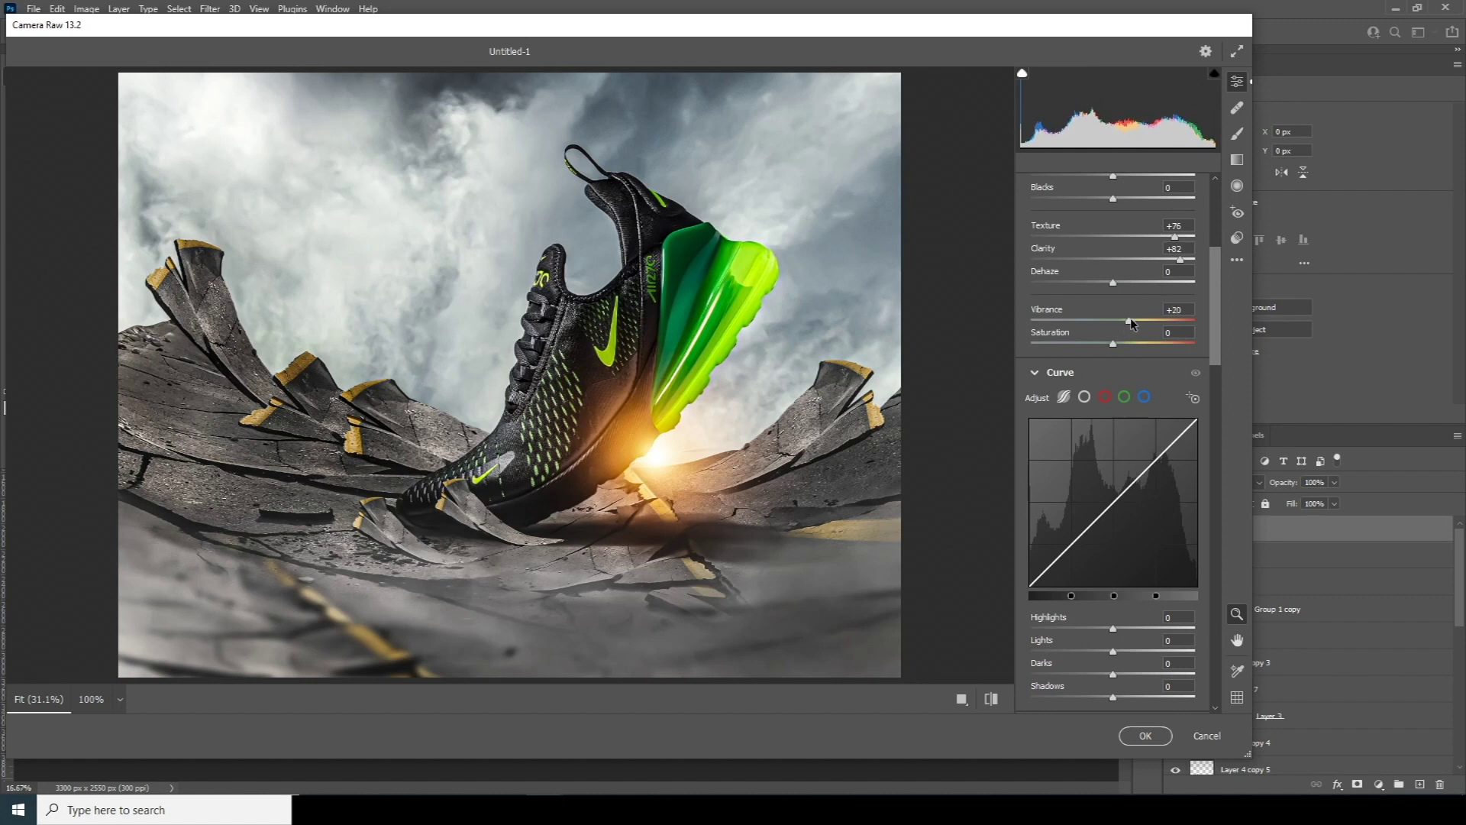
left_click_drag(1218, 272, 1216, 227)
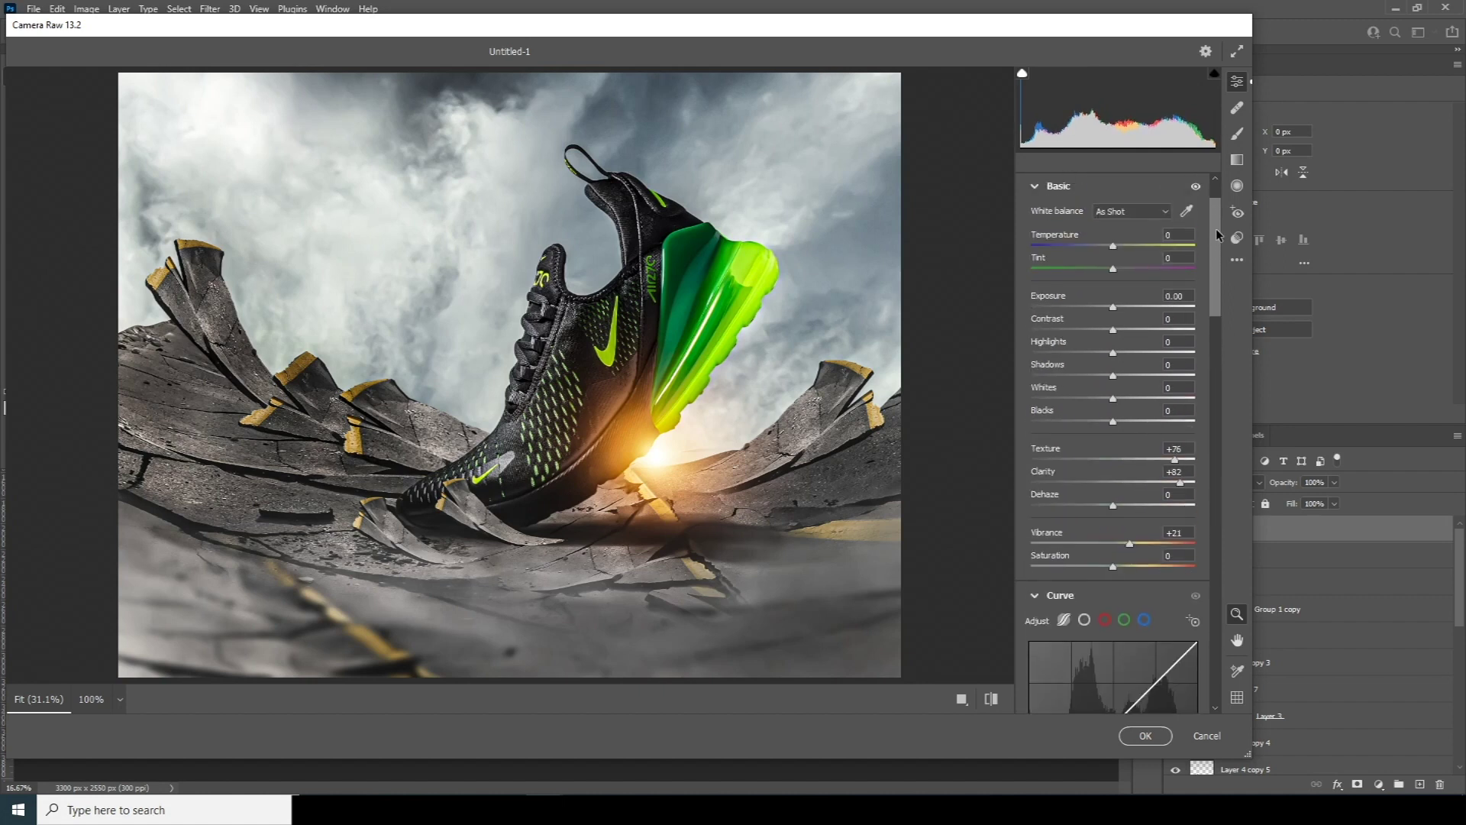
left_click_drag(1053, 353, 1063, 354)
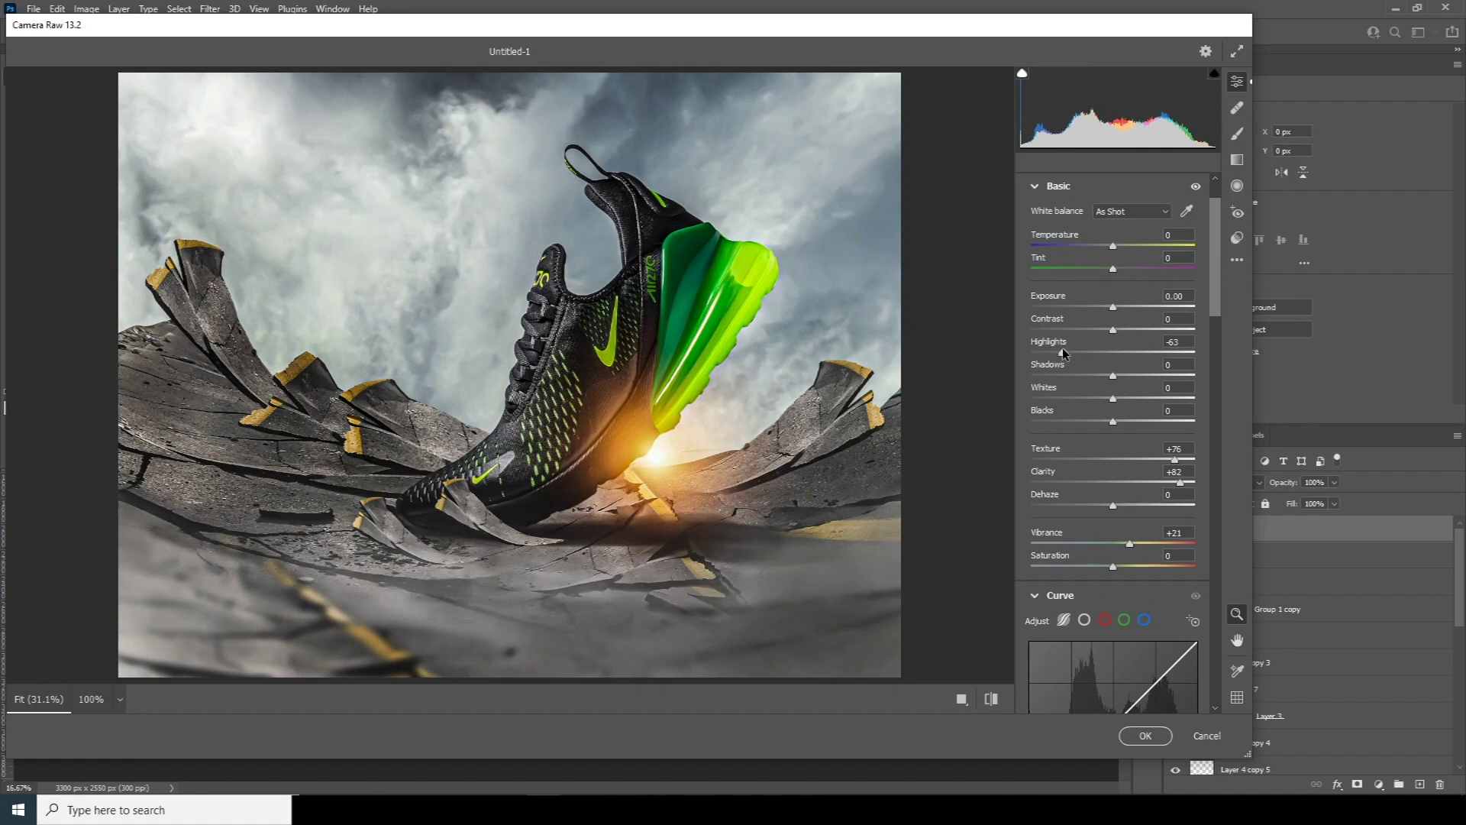
Raise Shadows to +28 in the Basic adjustments and apply the Camera Raw filter to the merged layer.
left_click(1134, 377)
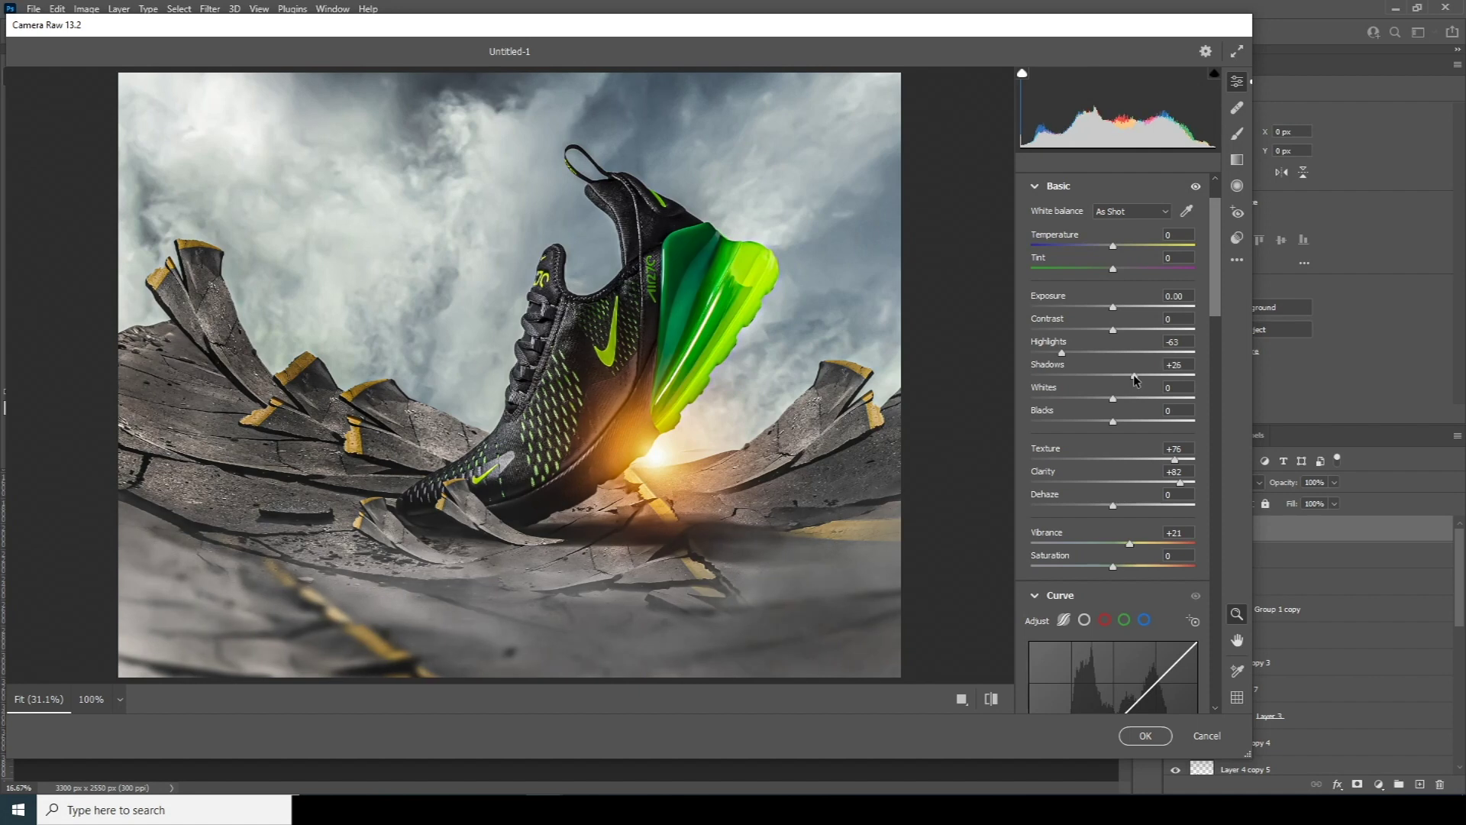
left_click_drag(1137, 377, 1136, 377)
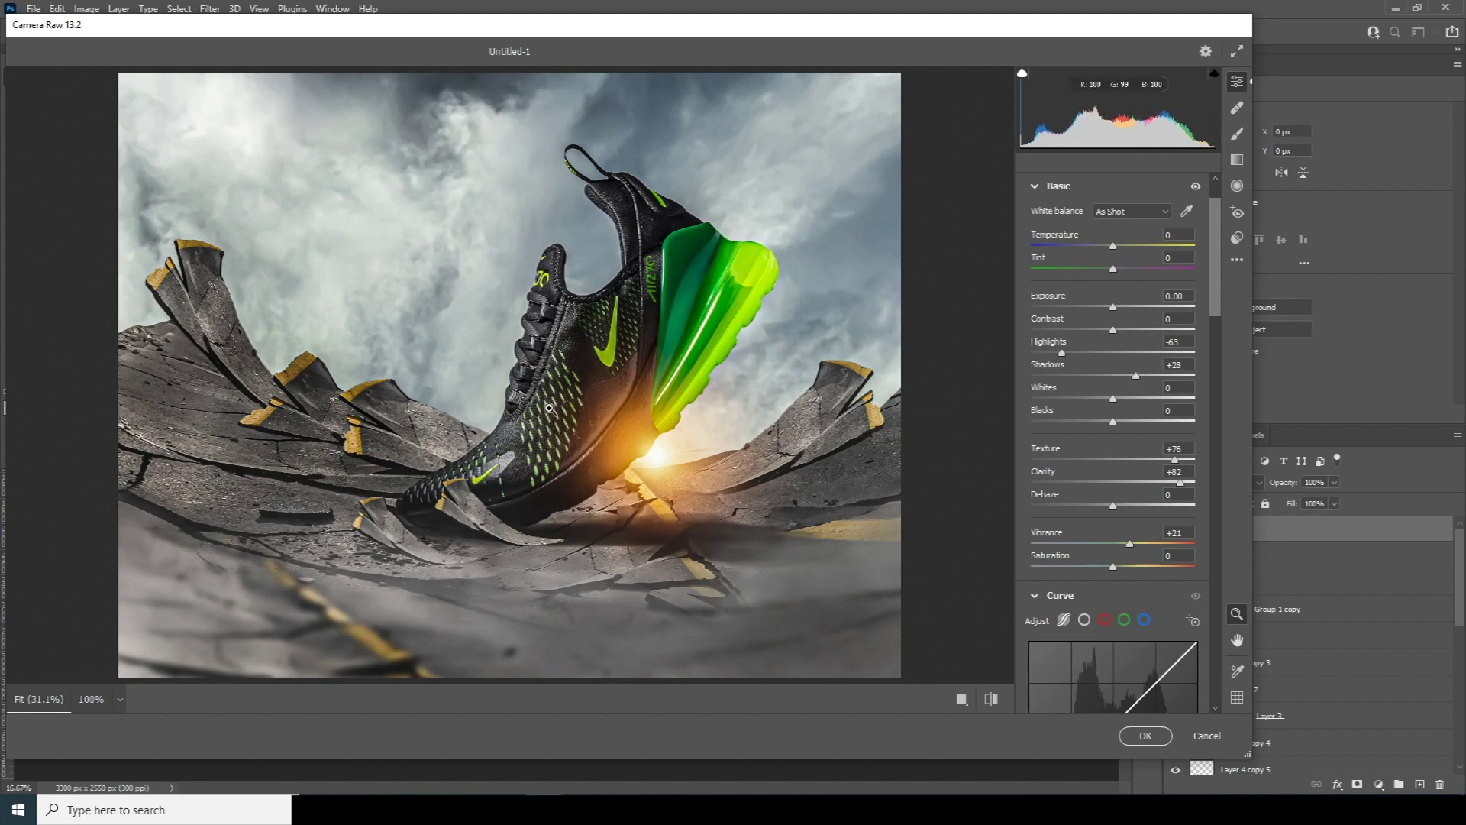
left_click(578, 427)
left_click(578, 428)
left_click(1146, 736)
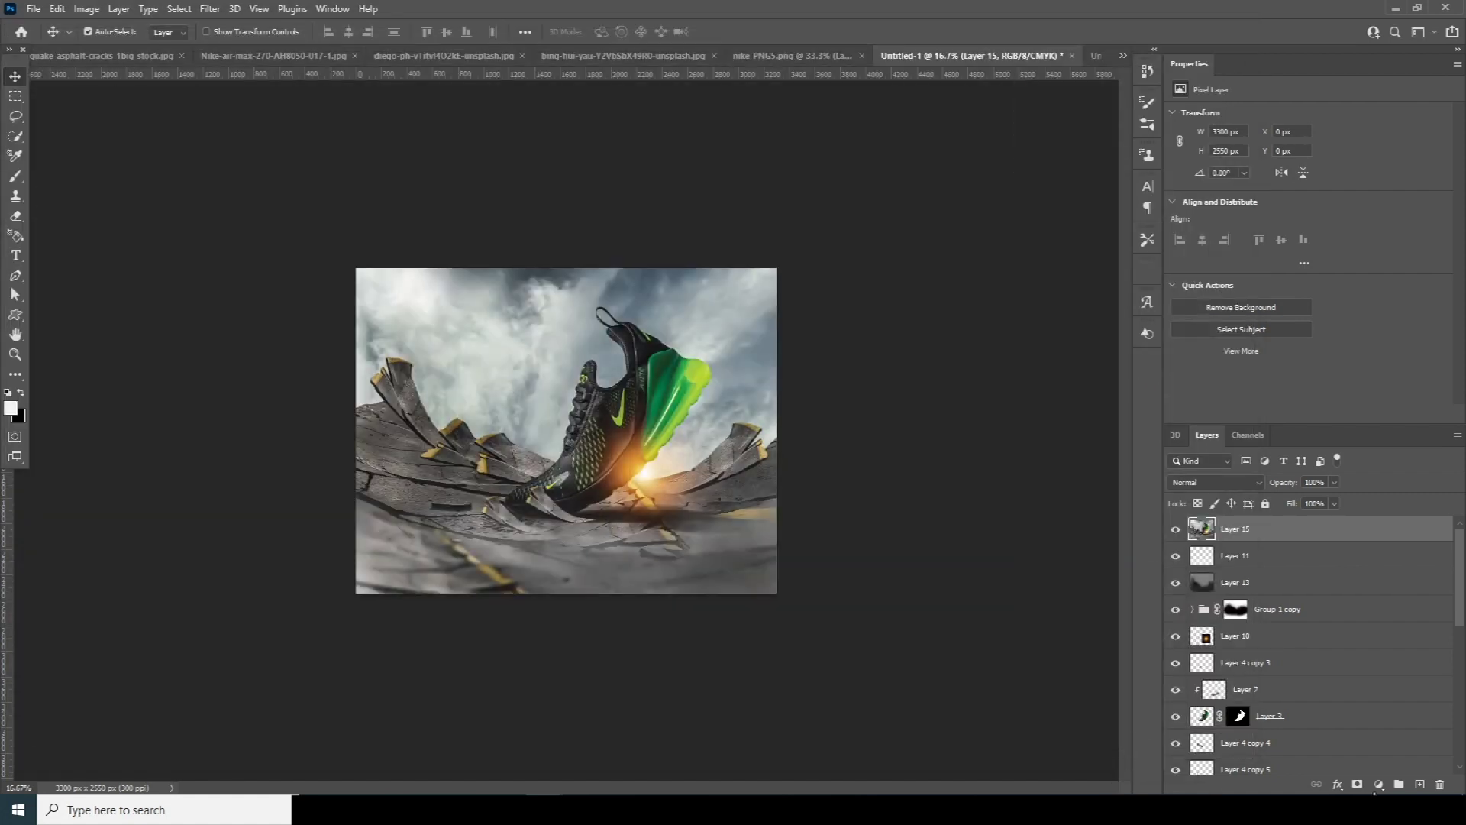
Add a Color Lookup adjustment layer above Layer 15 and load windymoodlut 2020.cube as its 3D LUT.
left_click(1377, 786)
left_click(1405, 701)
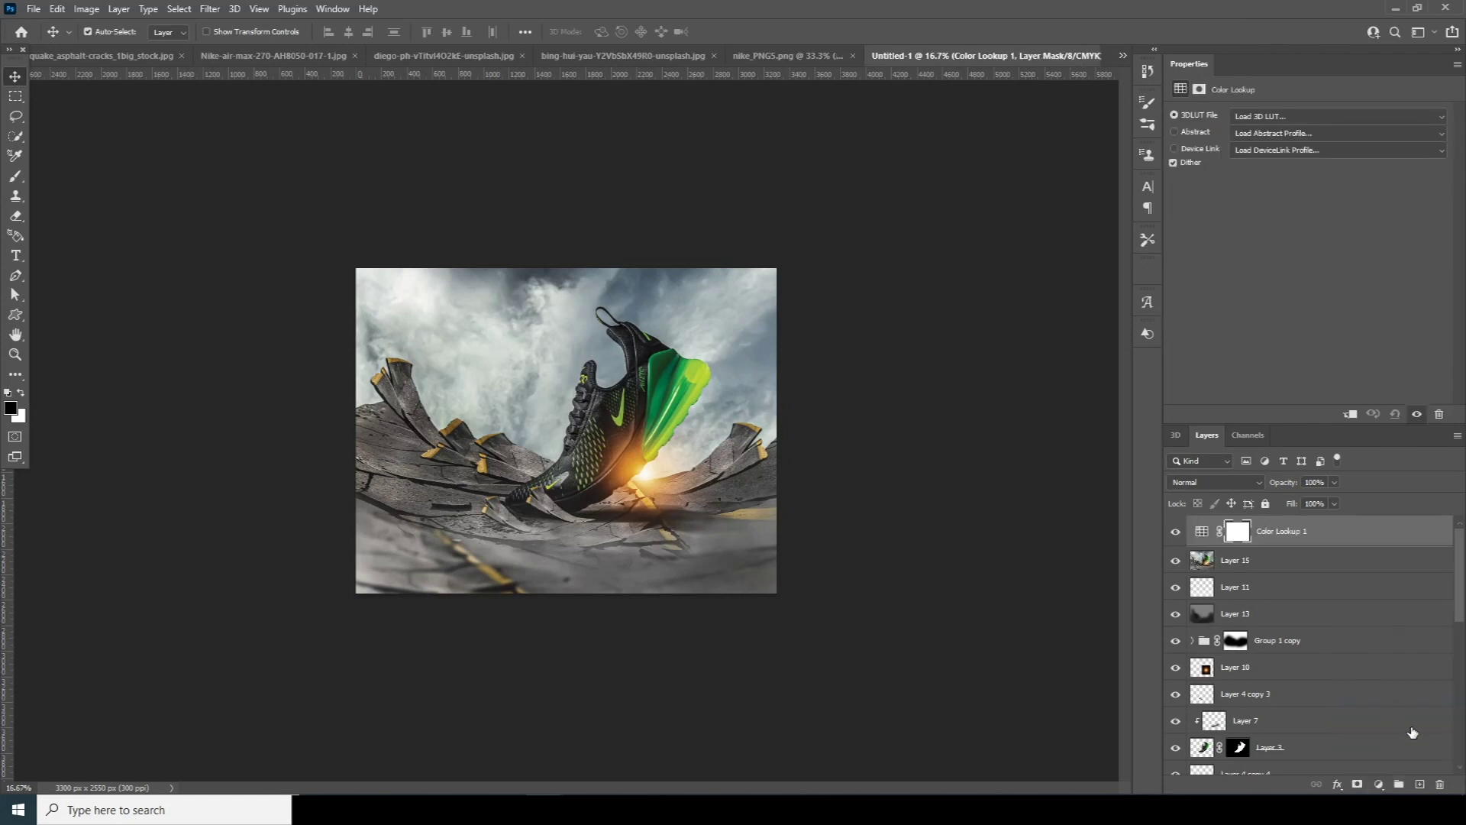
left_click(1304, 114)
left_click(1298, 132)
left_click(312, 112)
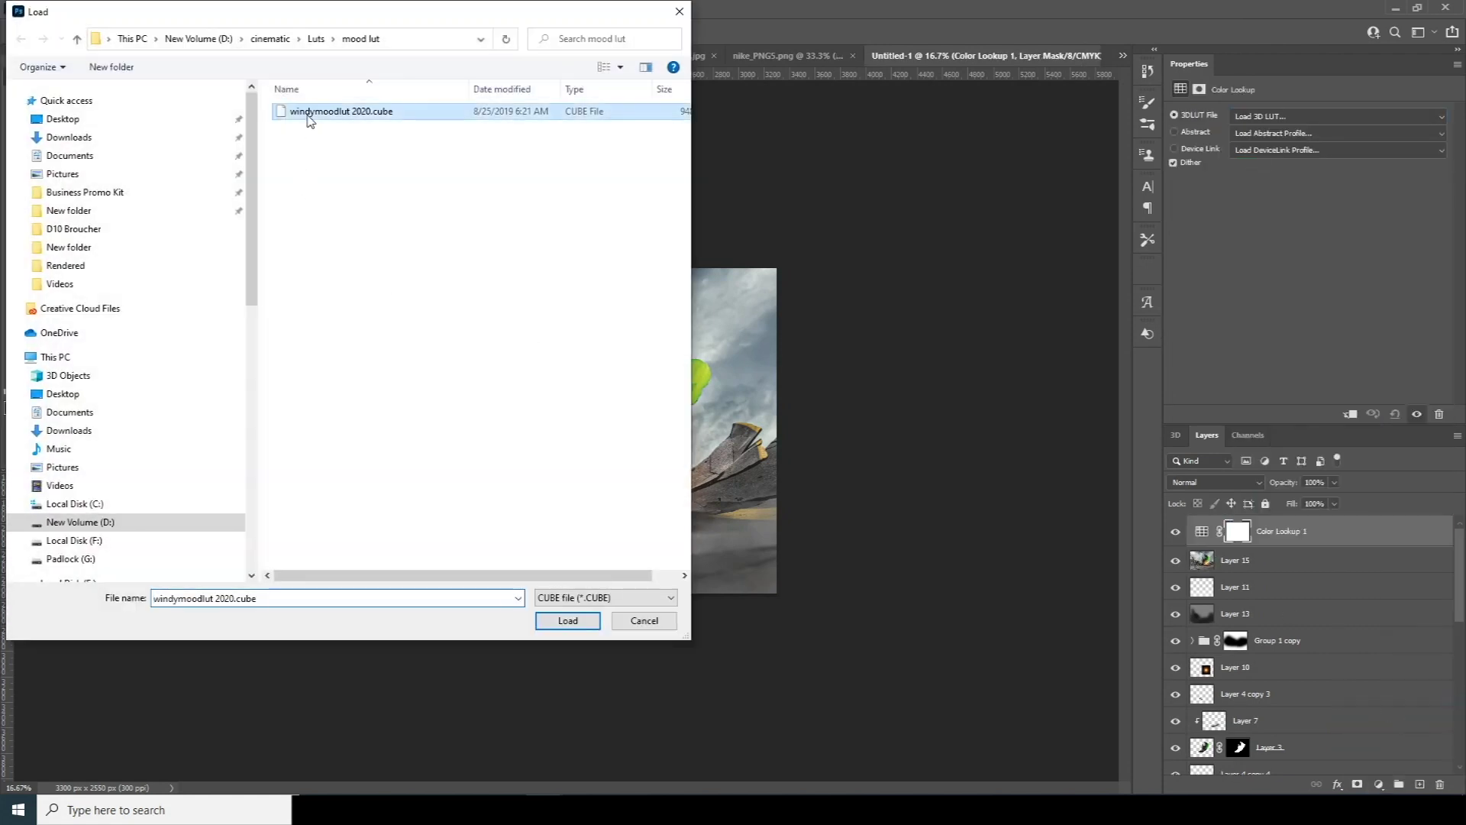
left_click(560, 621)
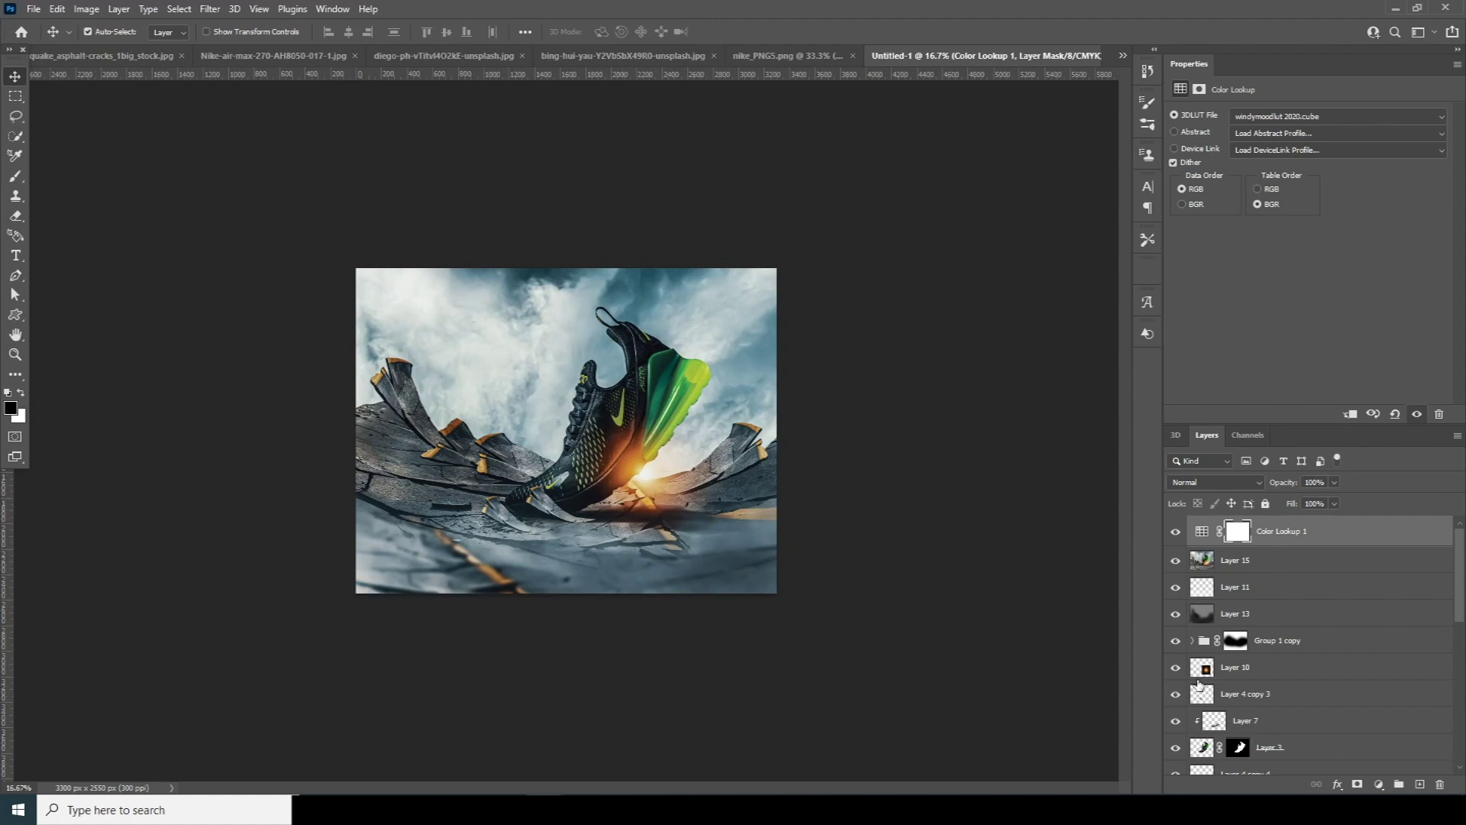
Duplicate the Layer 10 glow above Layer 15 and transform the copy into a thin horizontal flare about 2479 by 111 px across the shoe's heel.
left_click(1203, 678)
left_click_drag(1204, 676, 1222, 553)
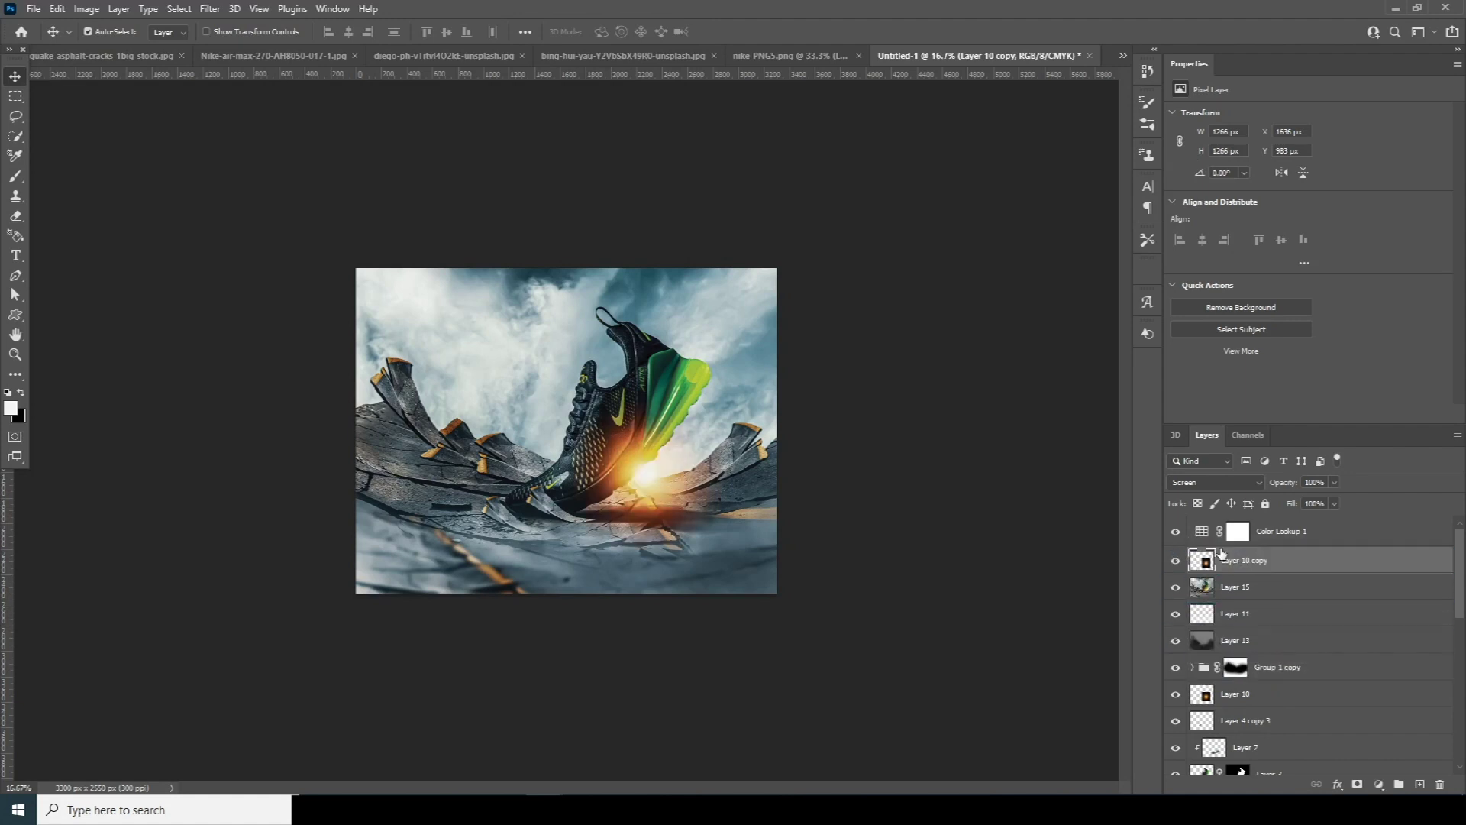
key("ctrl+t")
left_click_drag(650, 555, 649, 445)
left_click_drag(565, 420, 209, 444)
left_click_drag(722, 421, 1027, 419)
left_click_drag(636, 430, 644, 478)
left_click_drag(227, 473, 479, 473)
left_click_drag(1051, 475, 804, 477)
key("Return")
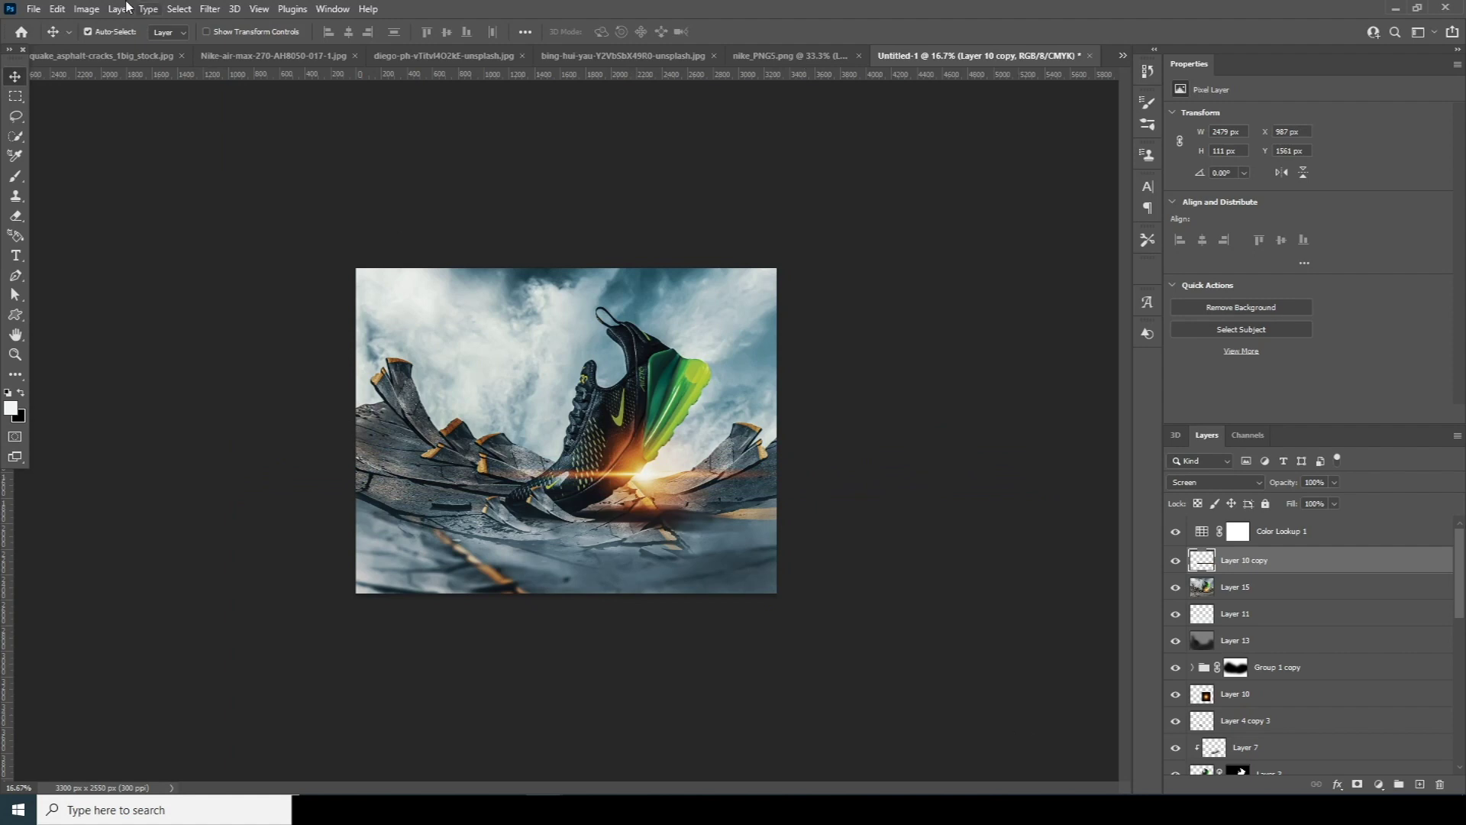
Soften the flare on Layer 10 copy with a Gaussian Blur of 41.5 pixels radius.
left_click(186, 10)
mouse_move(209, 9)
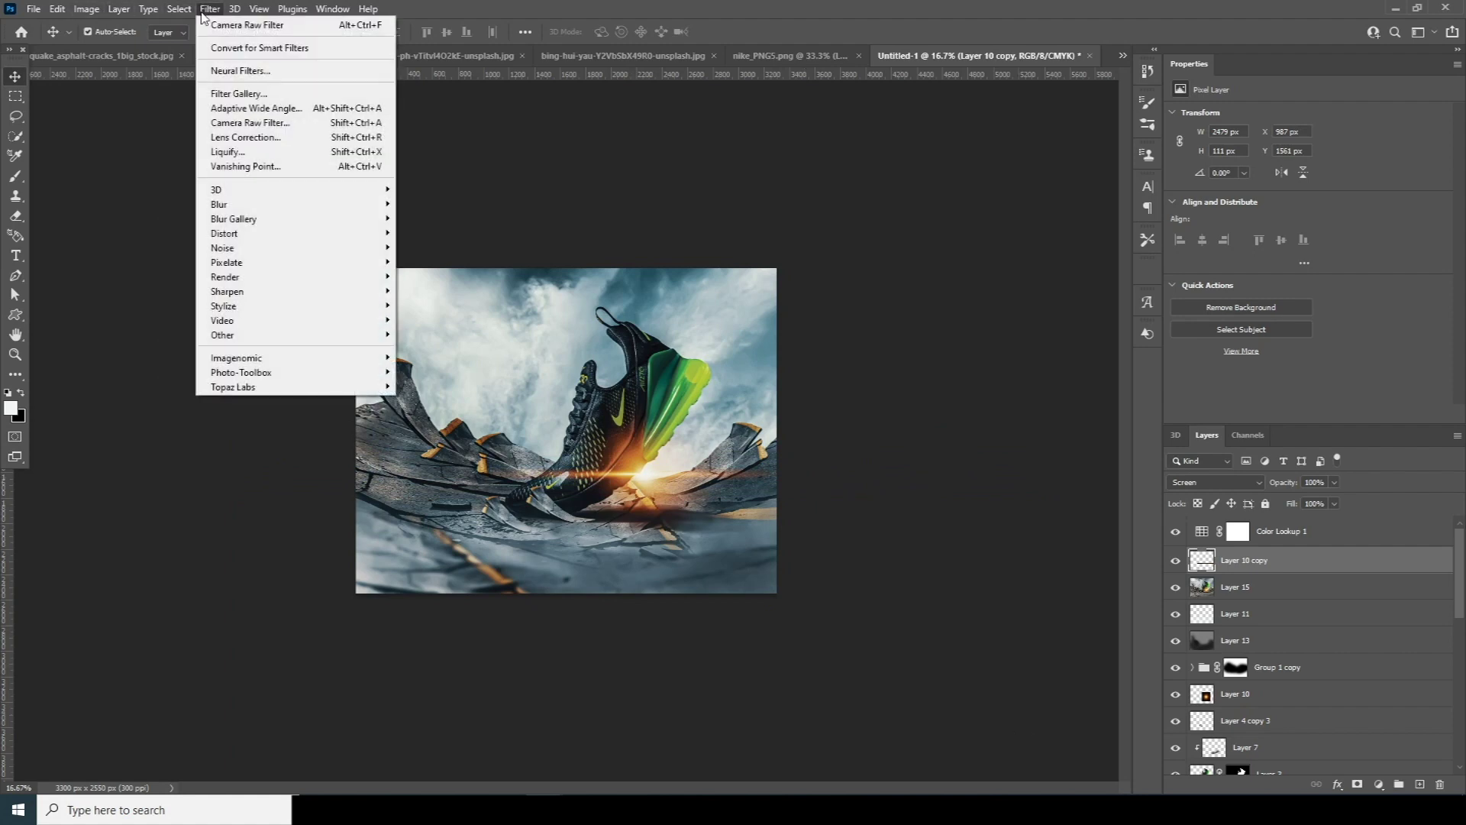
mouse_move(242, 222)
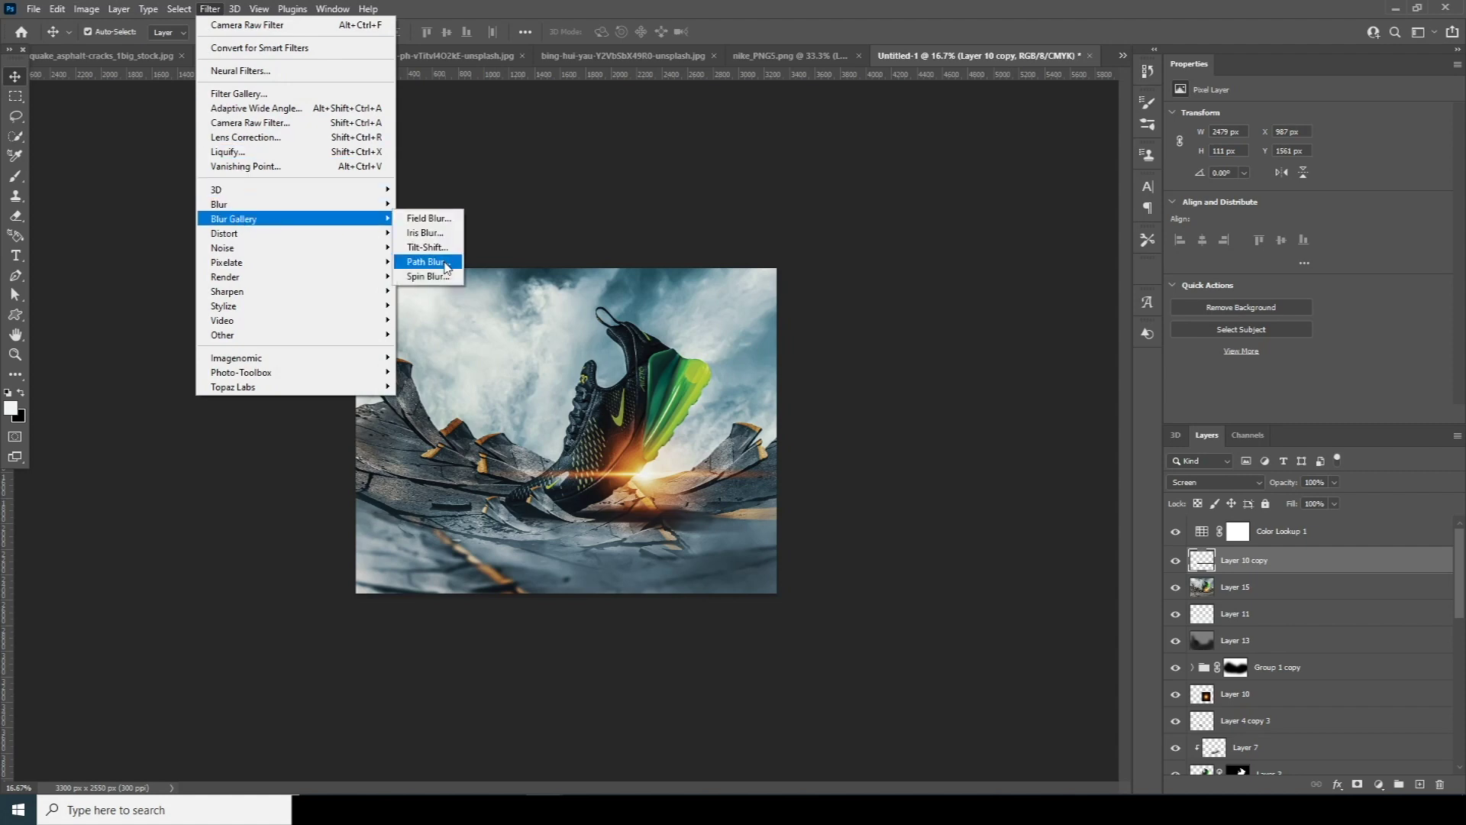
mouse_move(316, 205)
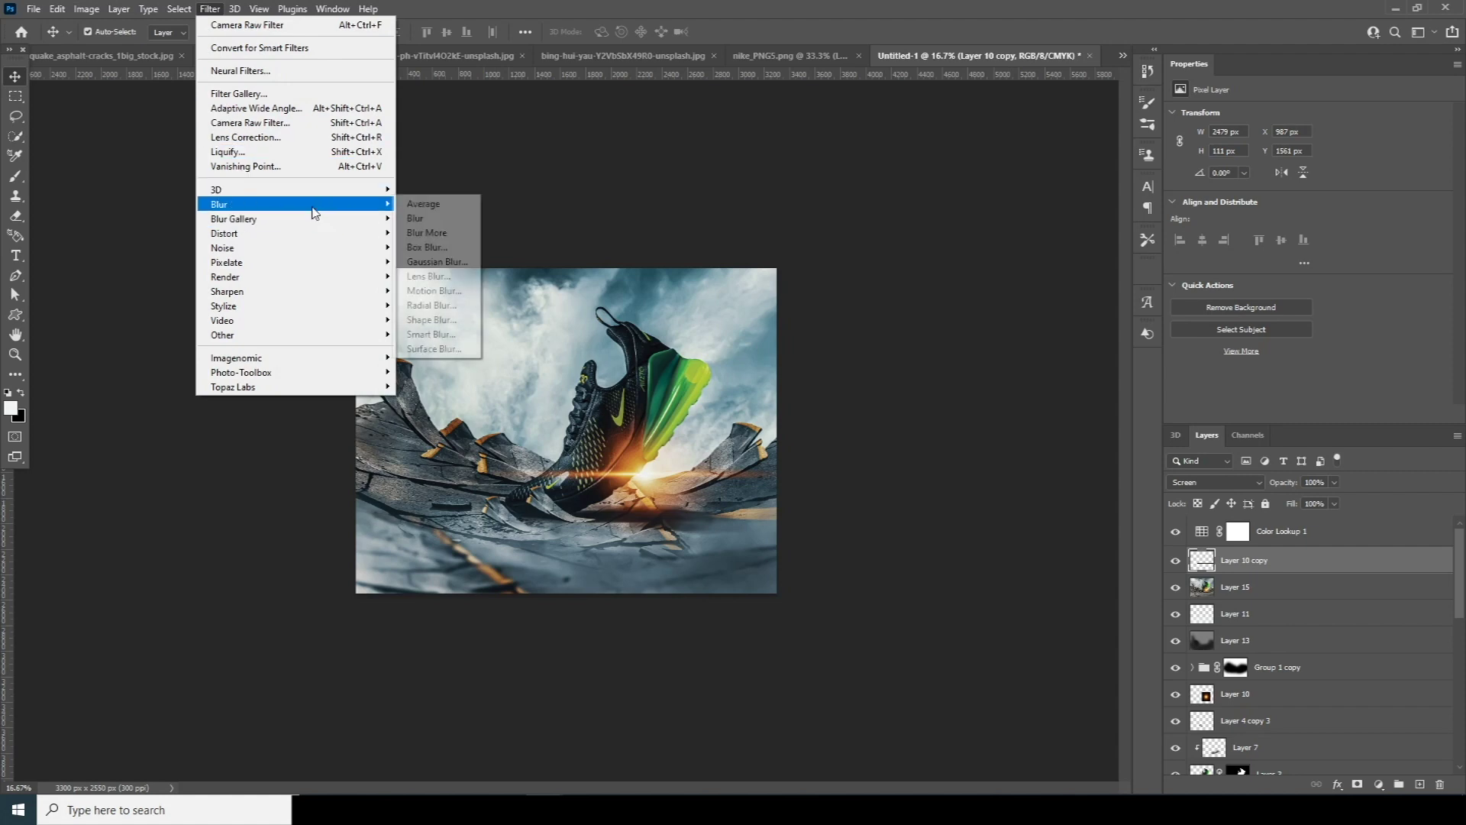
left_click(437, 261)
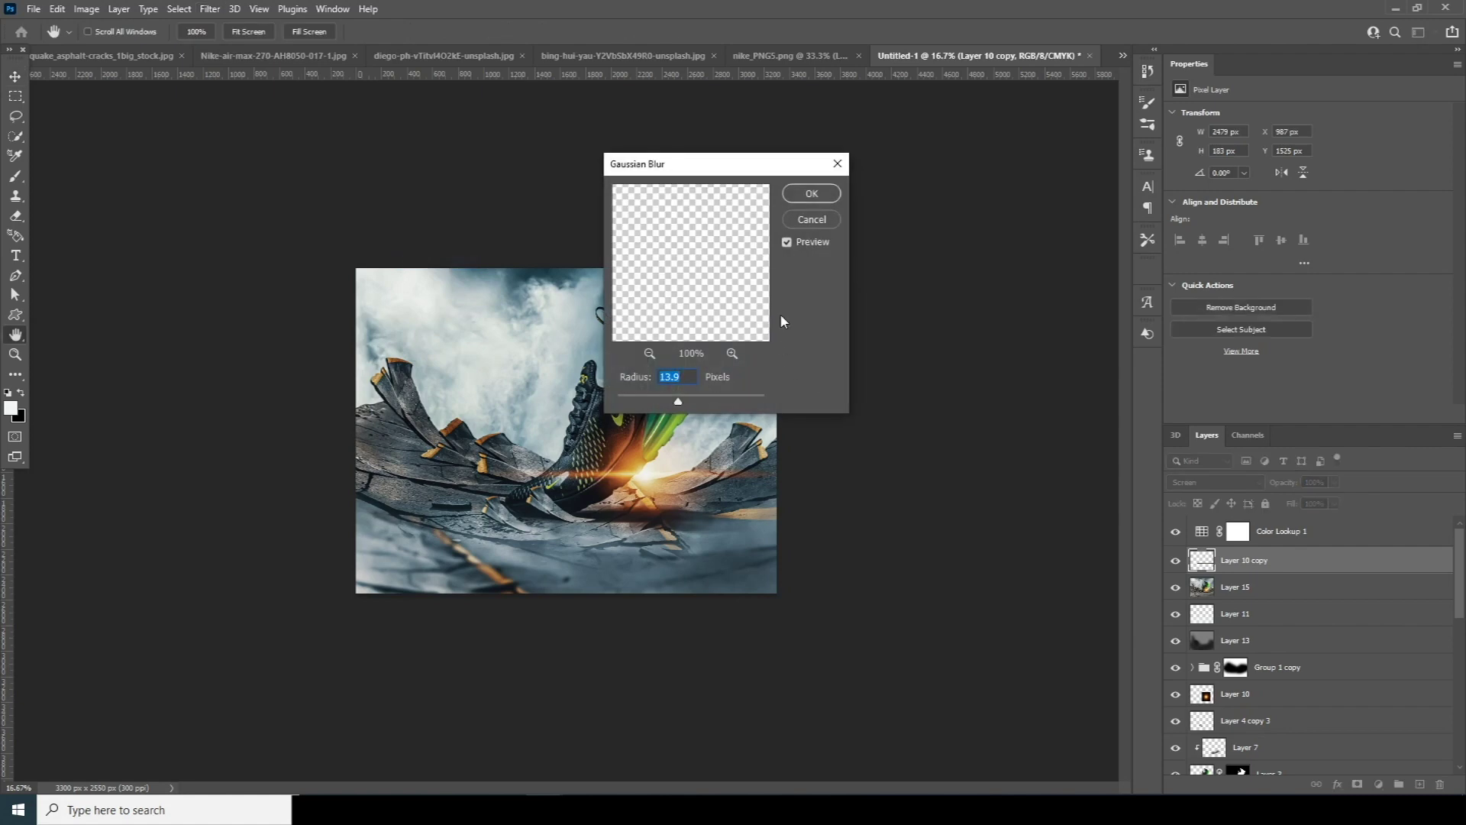
left_click_drag(708, 403, 697, 403)
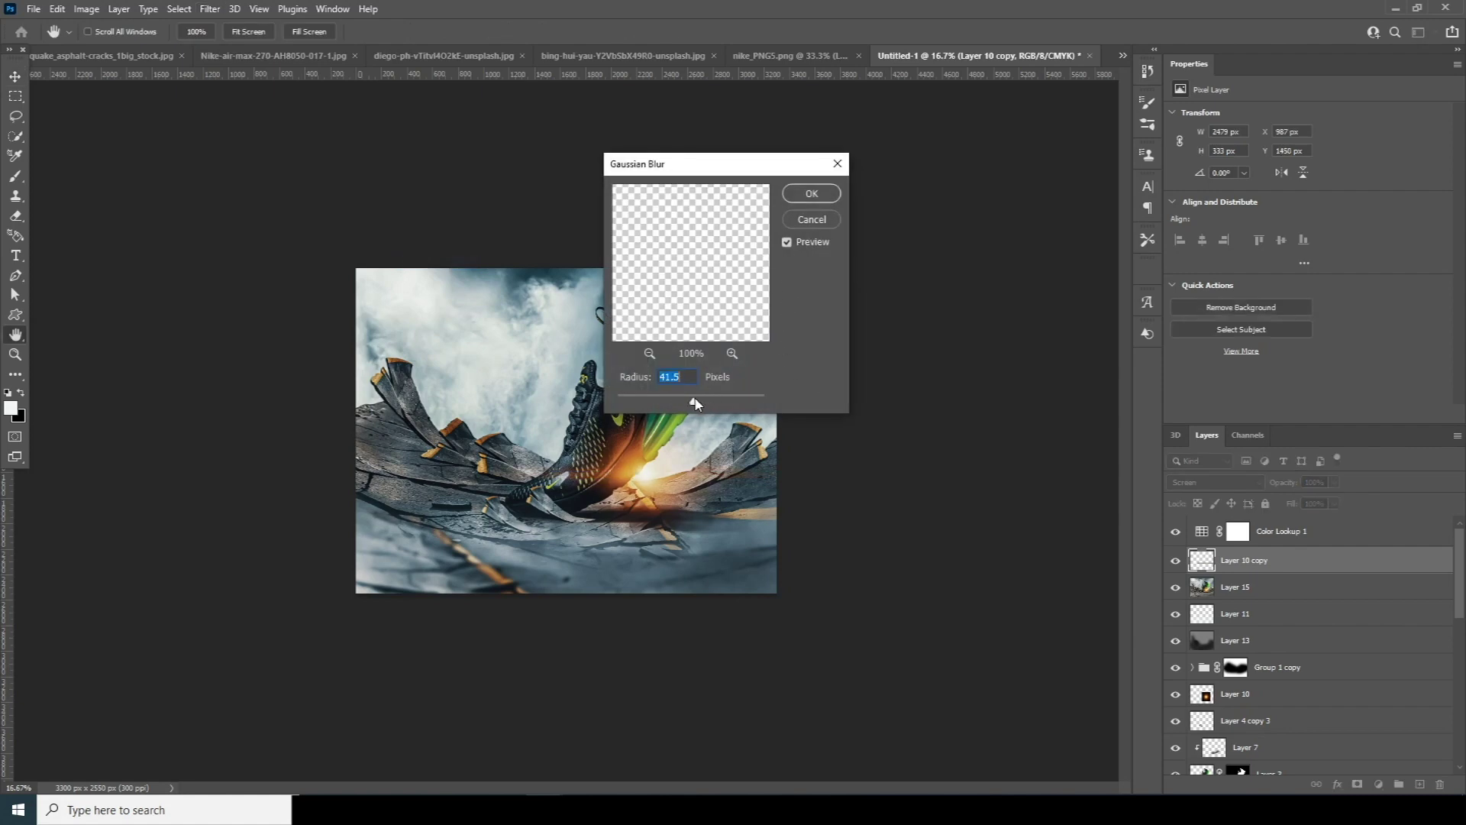
left_click(829, 195)
Create a new layer above Color Lookup 1, fill it with 50% Gray and set its blend mode to Soft Light.
left_click(1196, 539)
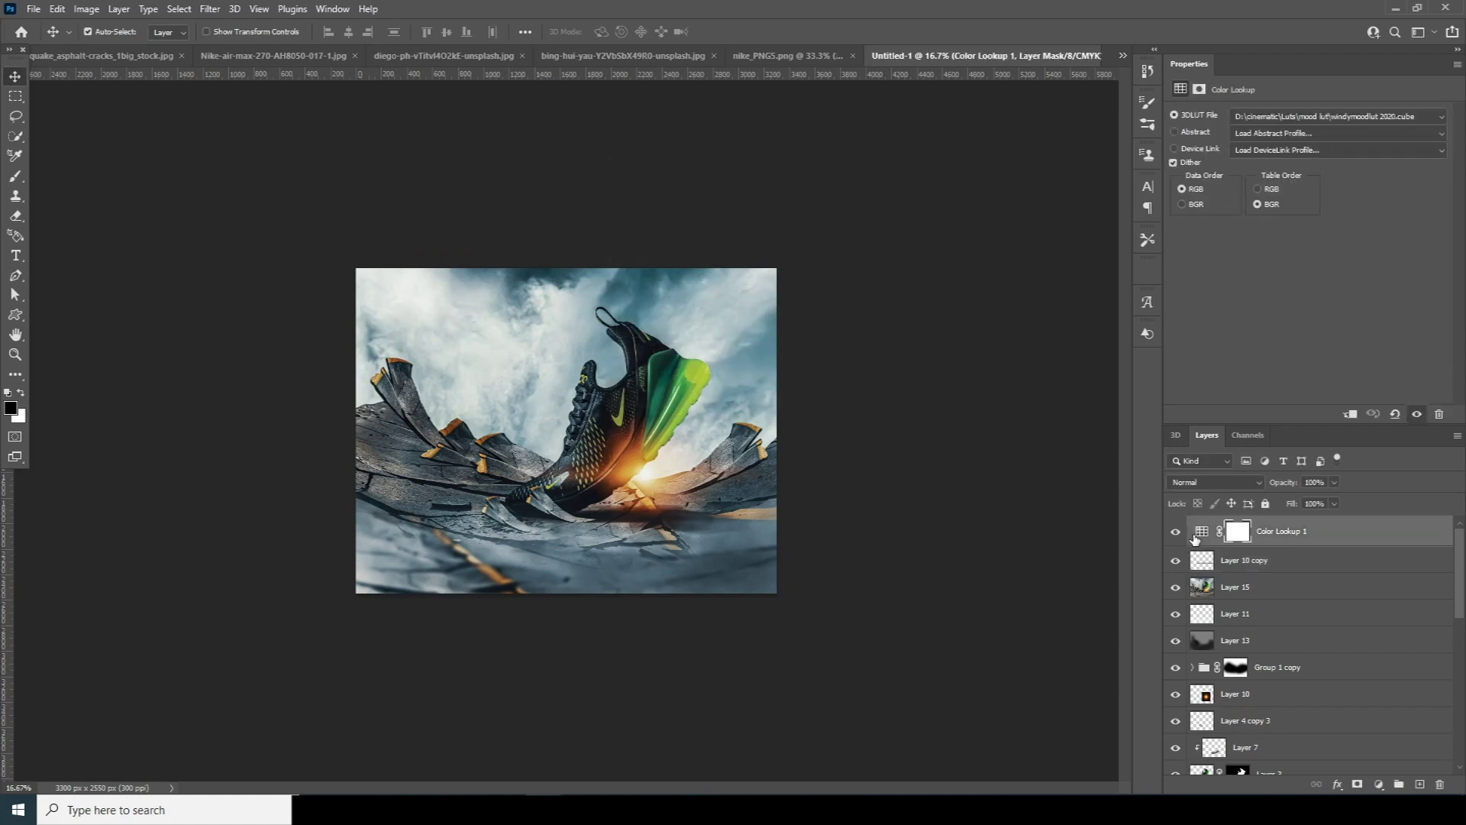
left_click(1419, 784)
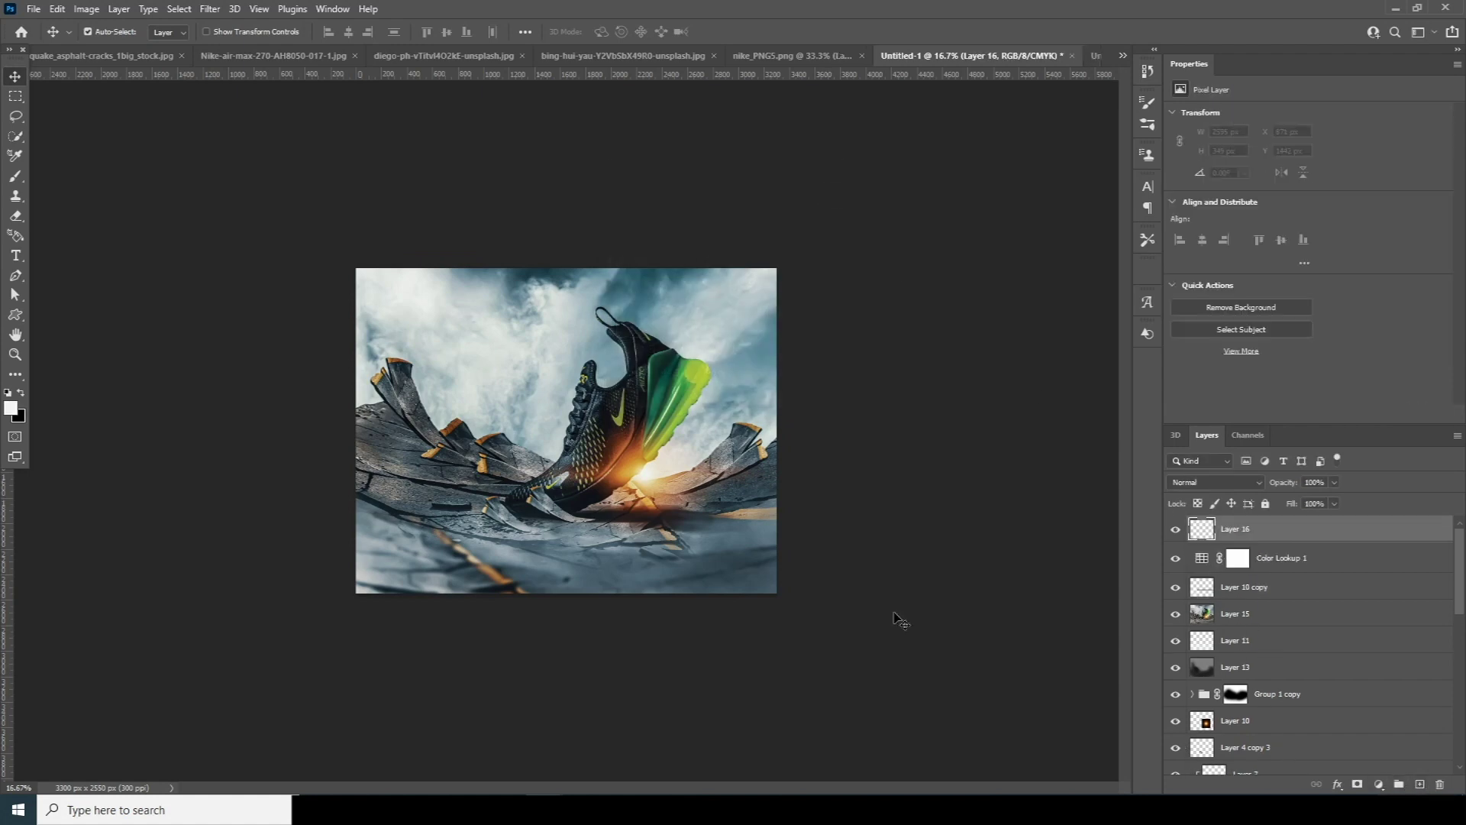
left_click(96, 10)
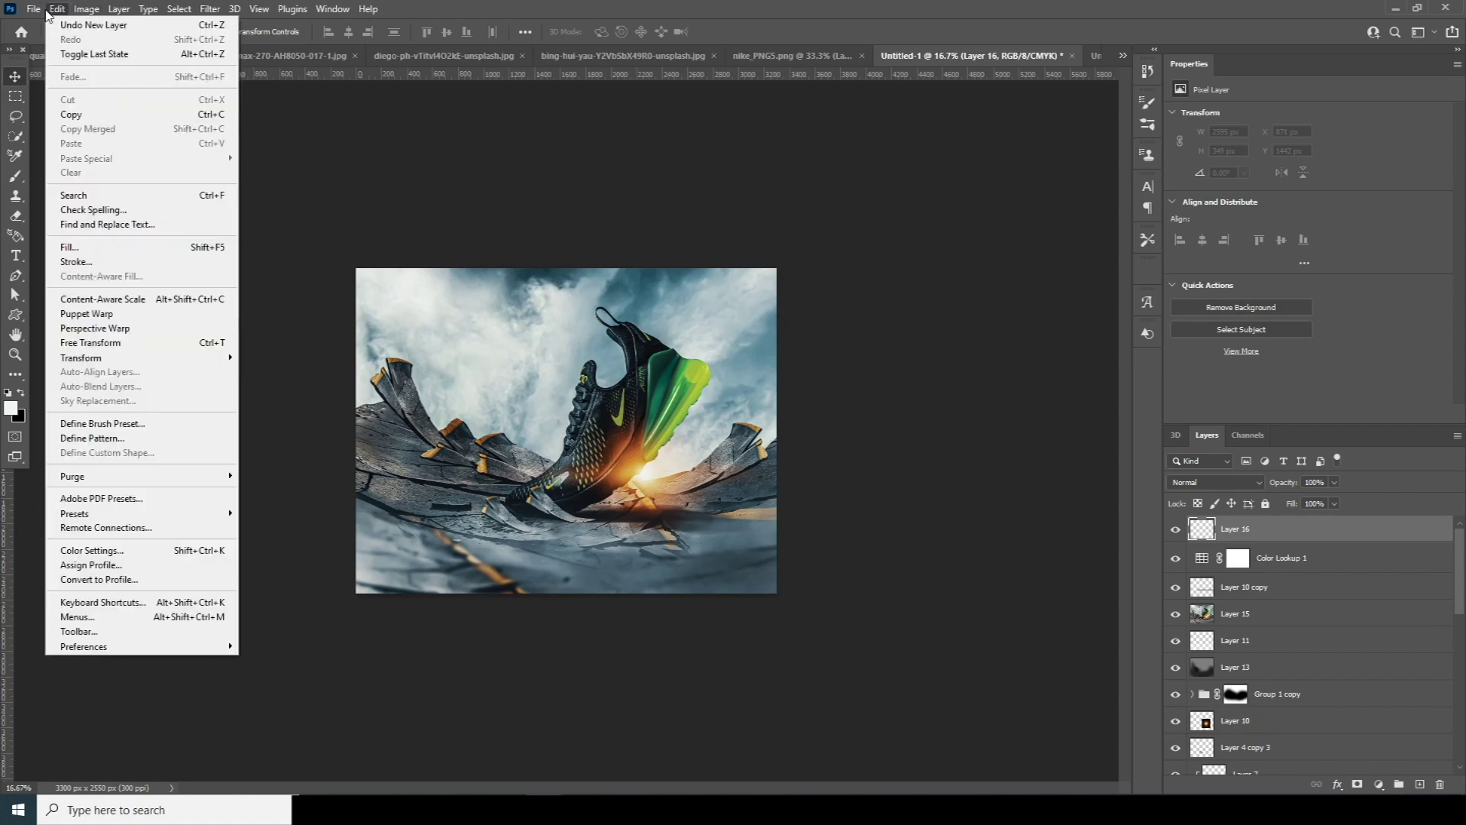
left_click(88, 247)
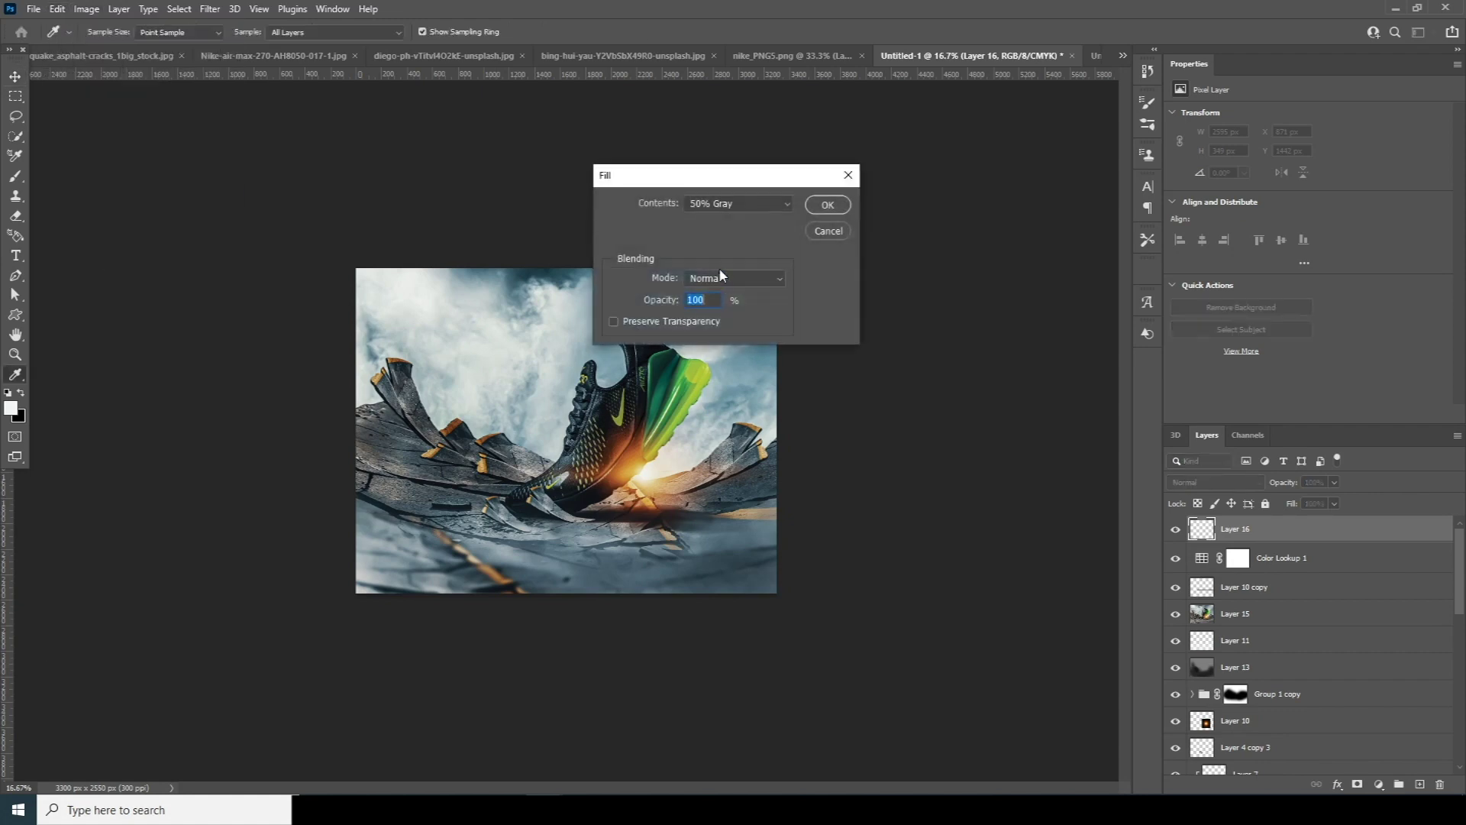
left_click(827, 206)
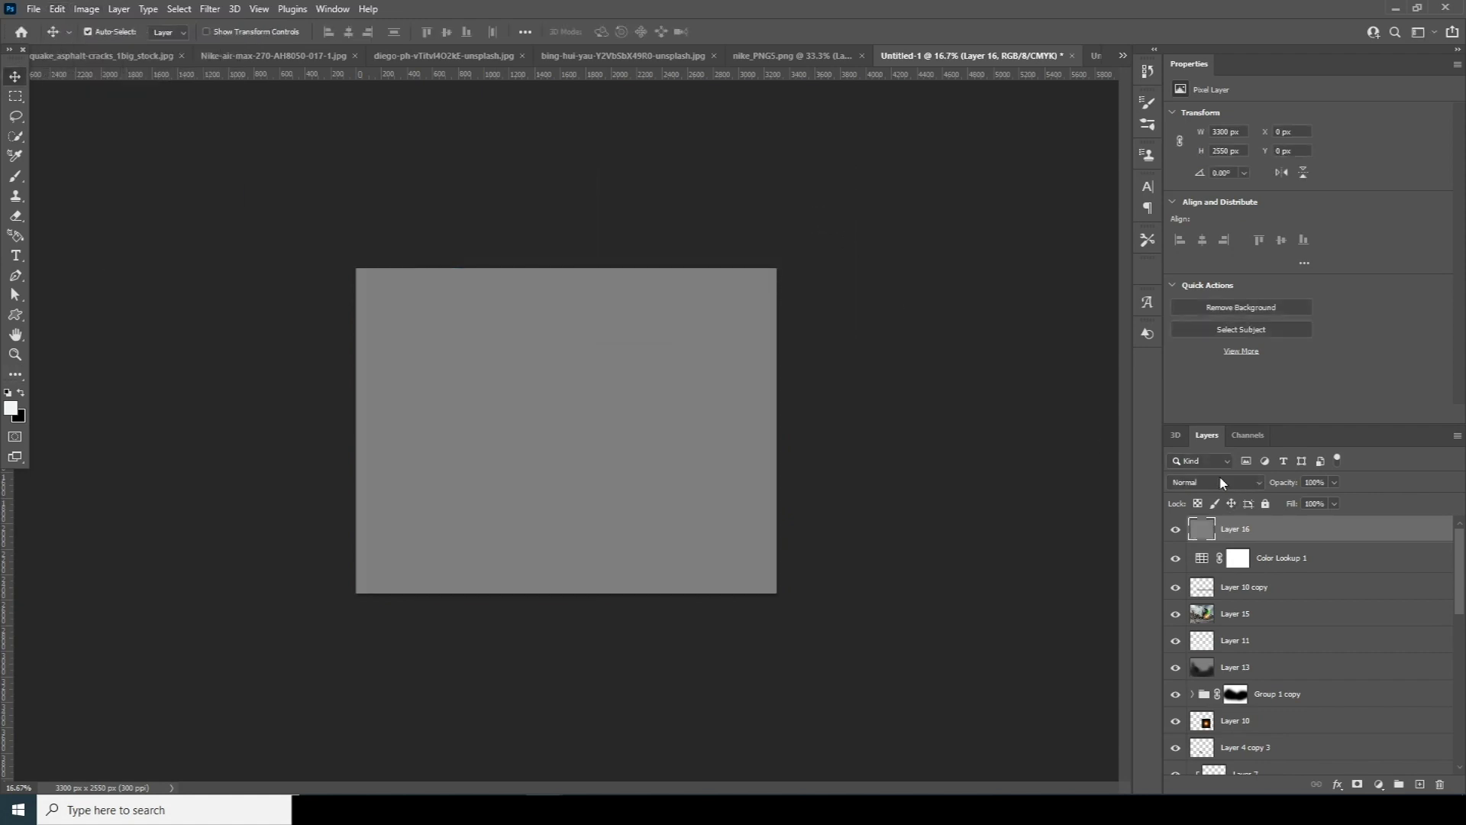
left_click(1223, 483)
left_click(1192, 607)
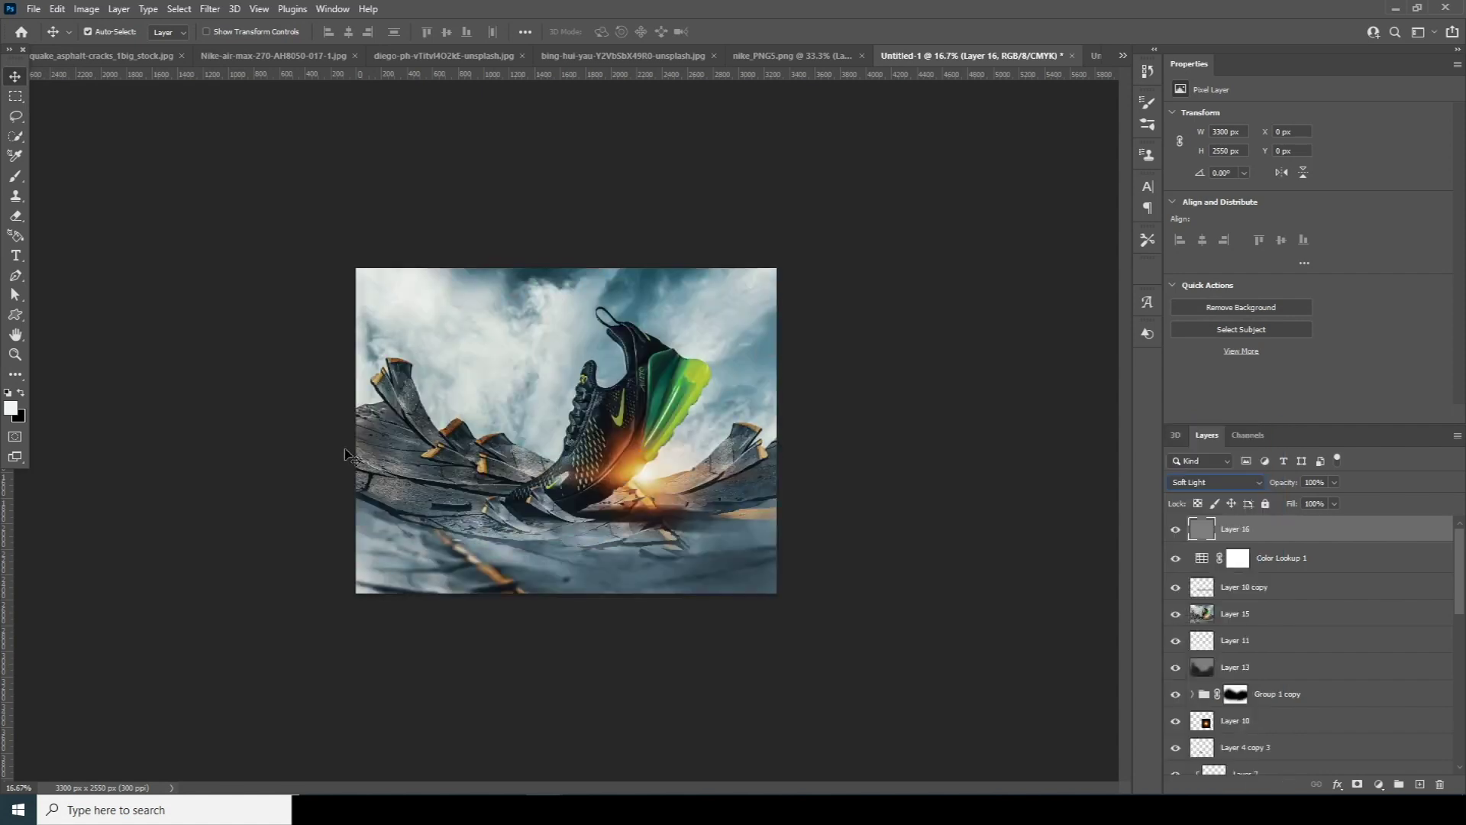
Brighten the green heel and the glow beneath it on the gray layer with the Dodge tool, Midtones range at 67% exposure.
left_click(15, 374)
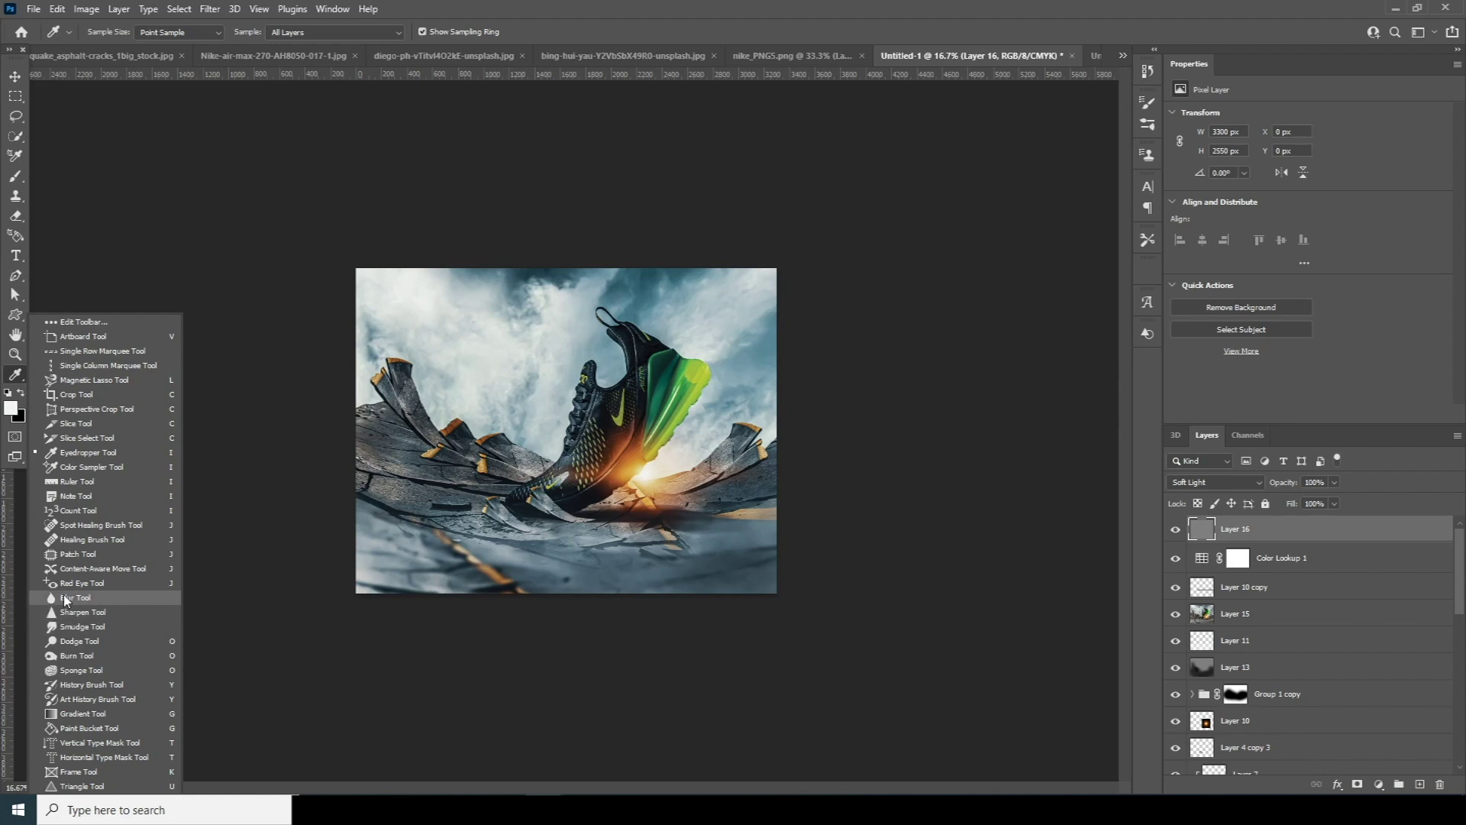
left_click(80, 642)
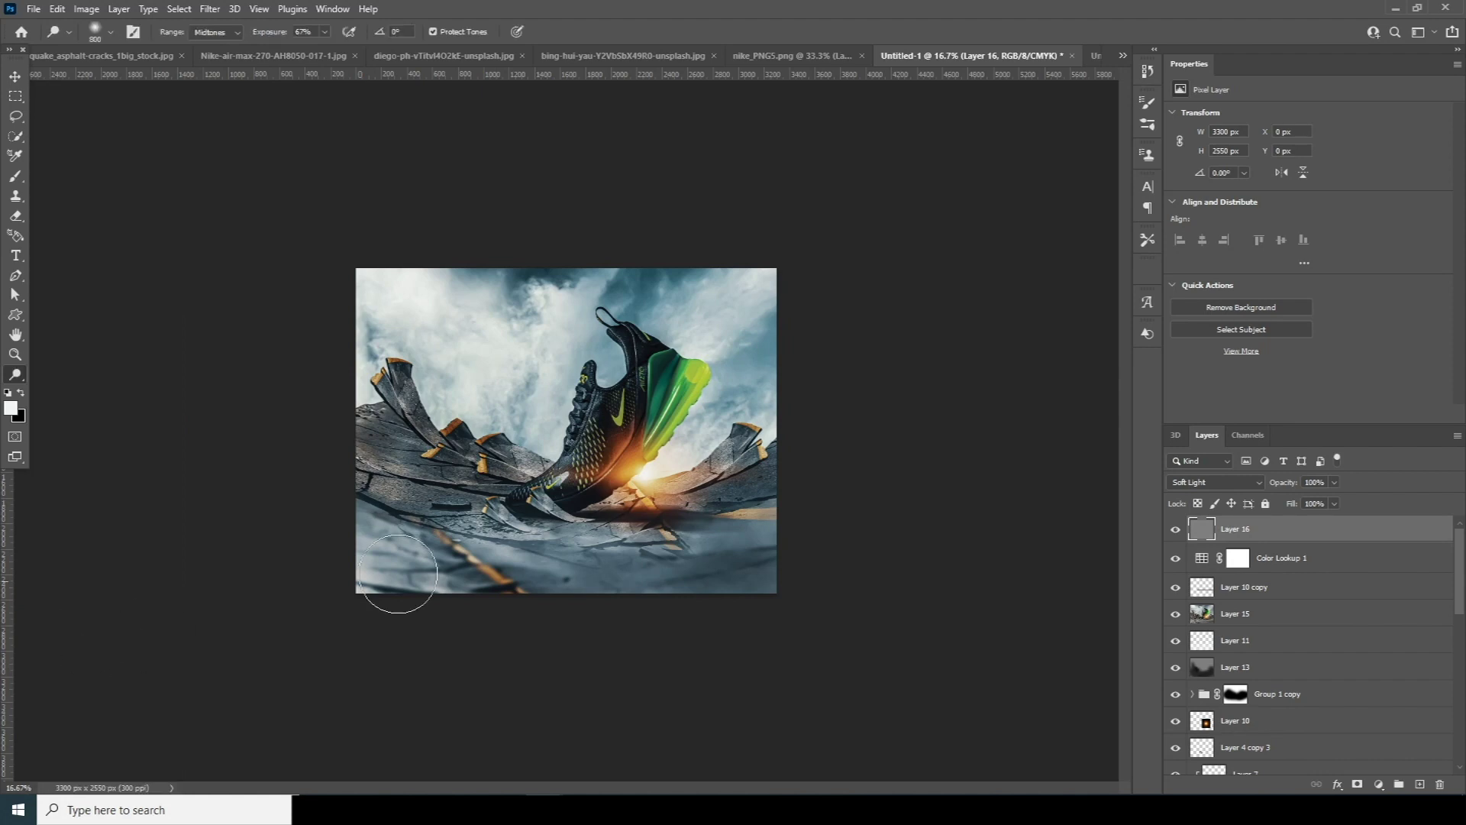
key("bracketleft")
key("bracketleft")
left_click_drag(661, 417, 701, 384)
key("bracketleft")
key("bracketleft")
mouse_move(637, 483)
left_mouse_down()
mouse_move(717, 439)
mouse_move(611, 475)
mouse_move(502, 430)
mouse_move(639, 470)
left_mouse_up()
key("bracketright")
key("bracketright")
key("bracketright")
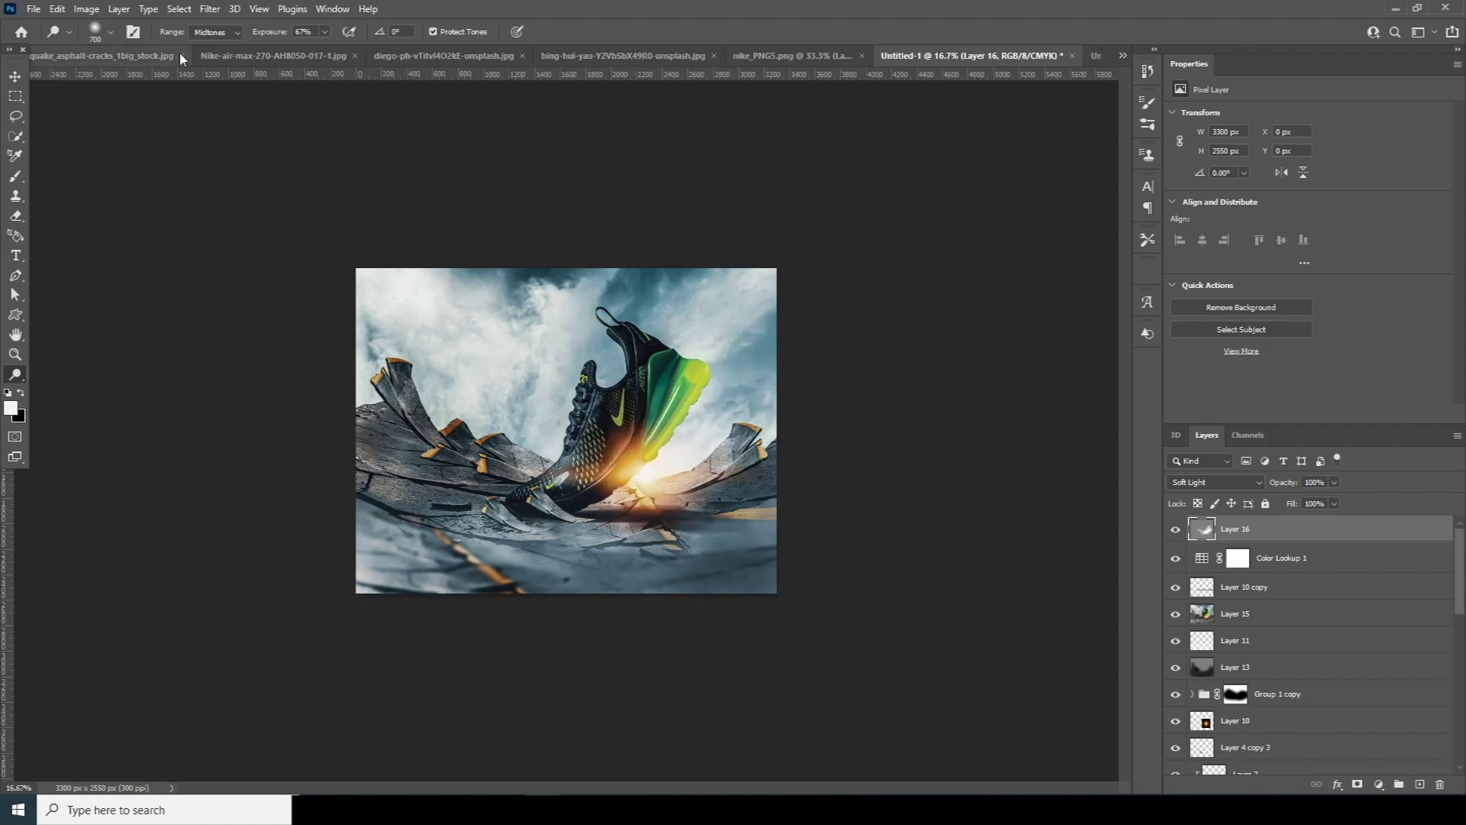
Darken the cracked road and the foreground edges on the gray layer with the Burn tool, Midtones range at 70% exposure.
left_click(18, 382)
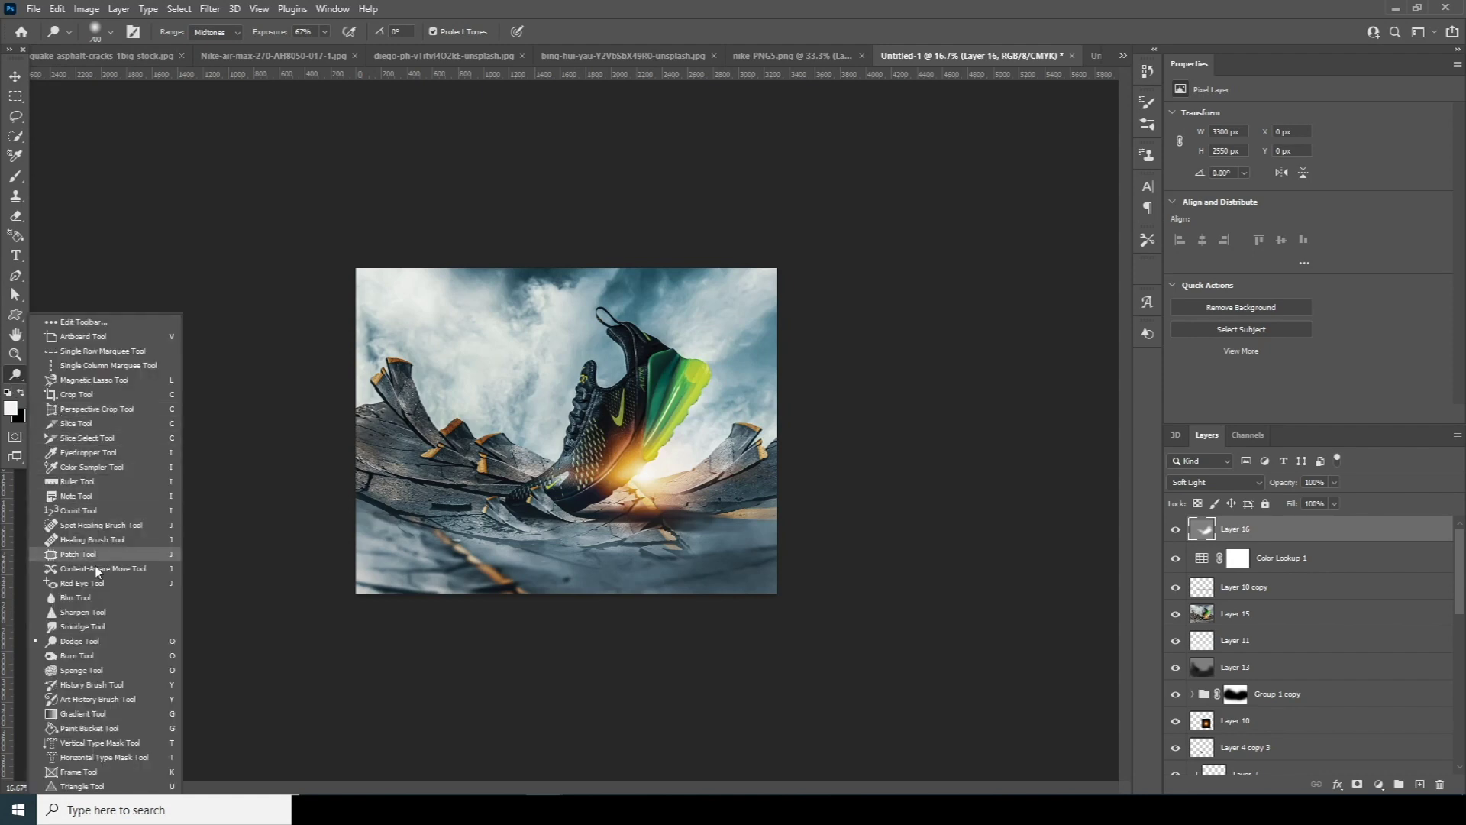
left_click(77, 655)
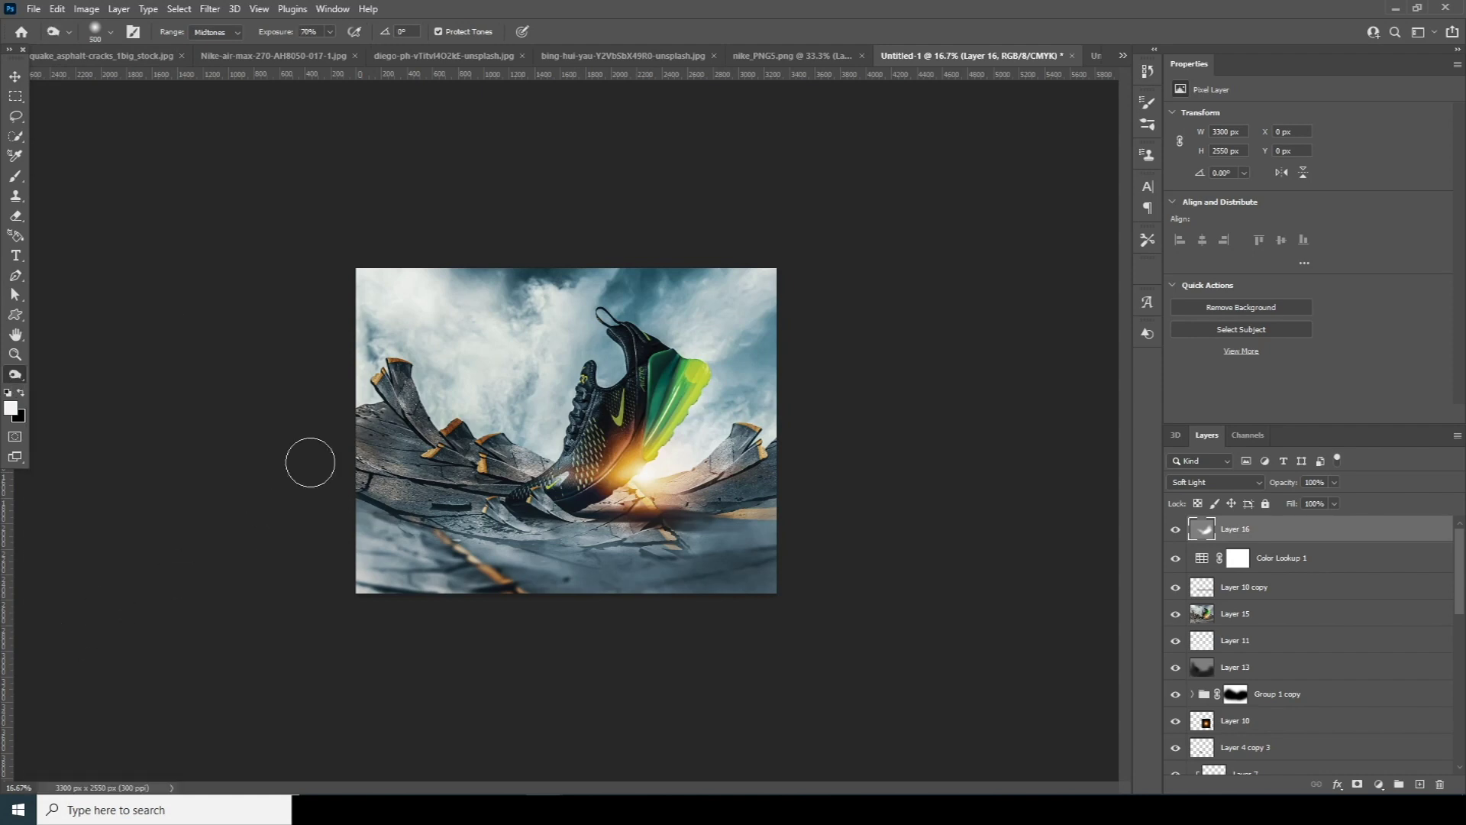
mouse_move(400, 498)
left_mouse_down()
mouse_move(589, 576)
mouse_move(736, 485)
left_mouse_up()
key("bracketleft")
key("bracketleft")
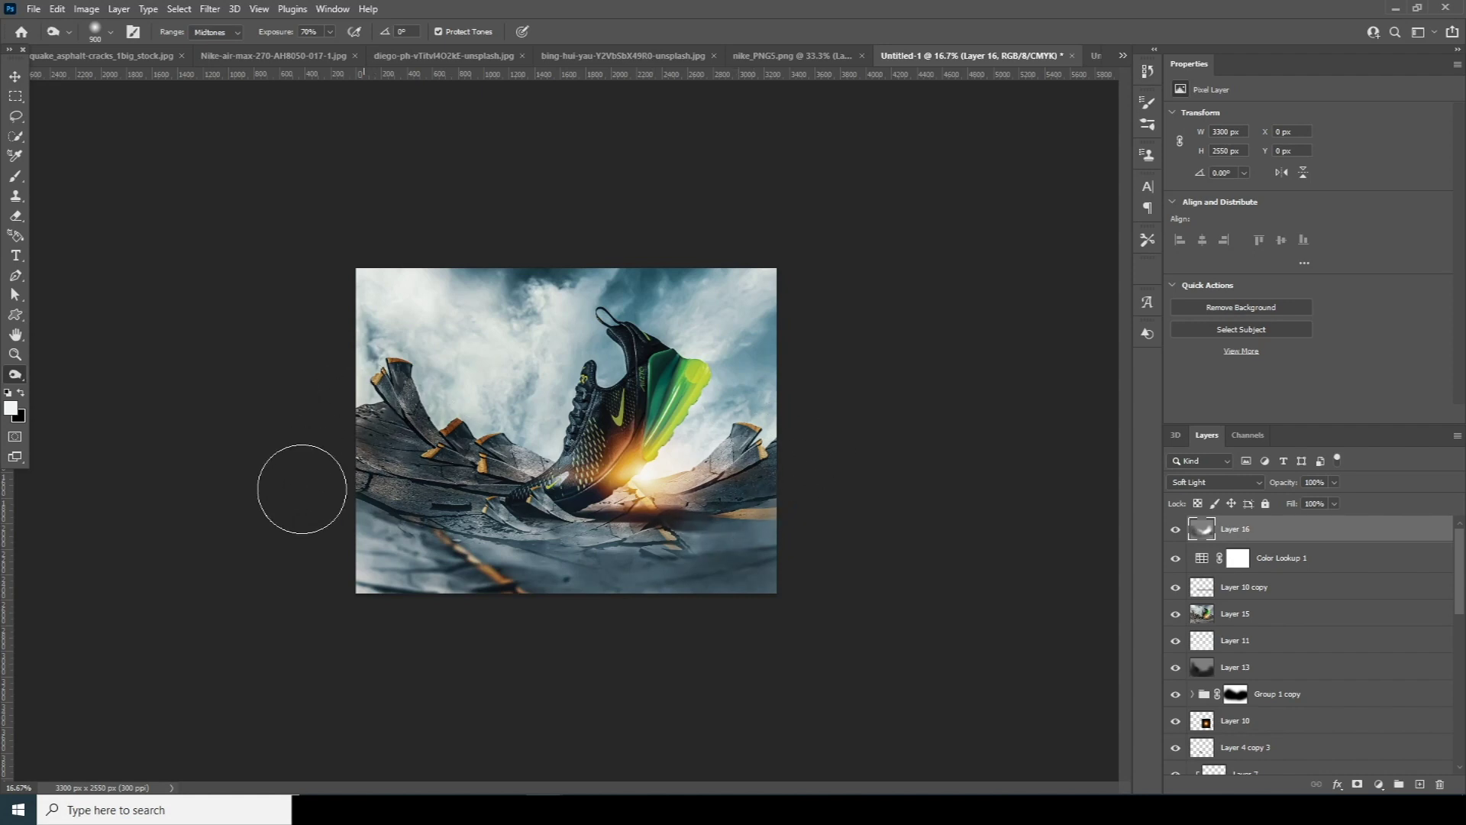
key("bracketleft")
key("bracketleft")
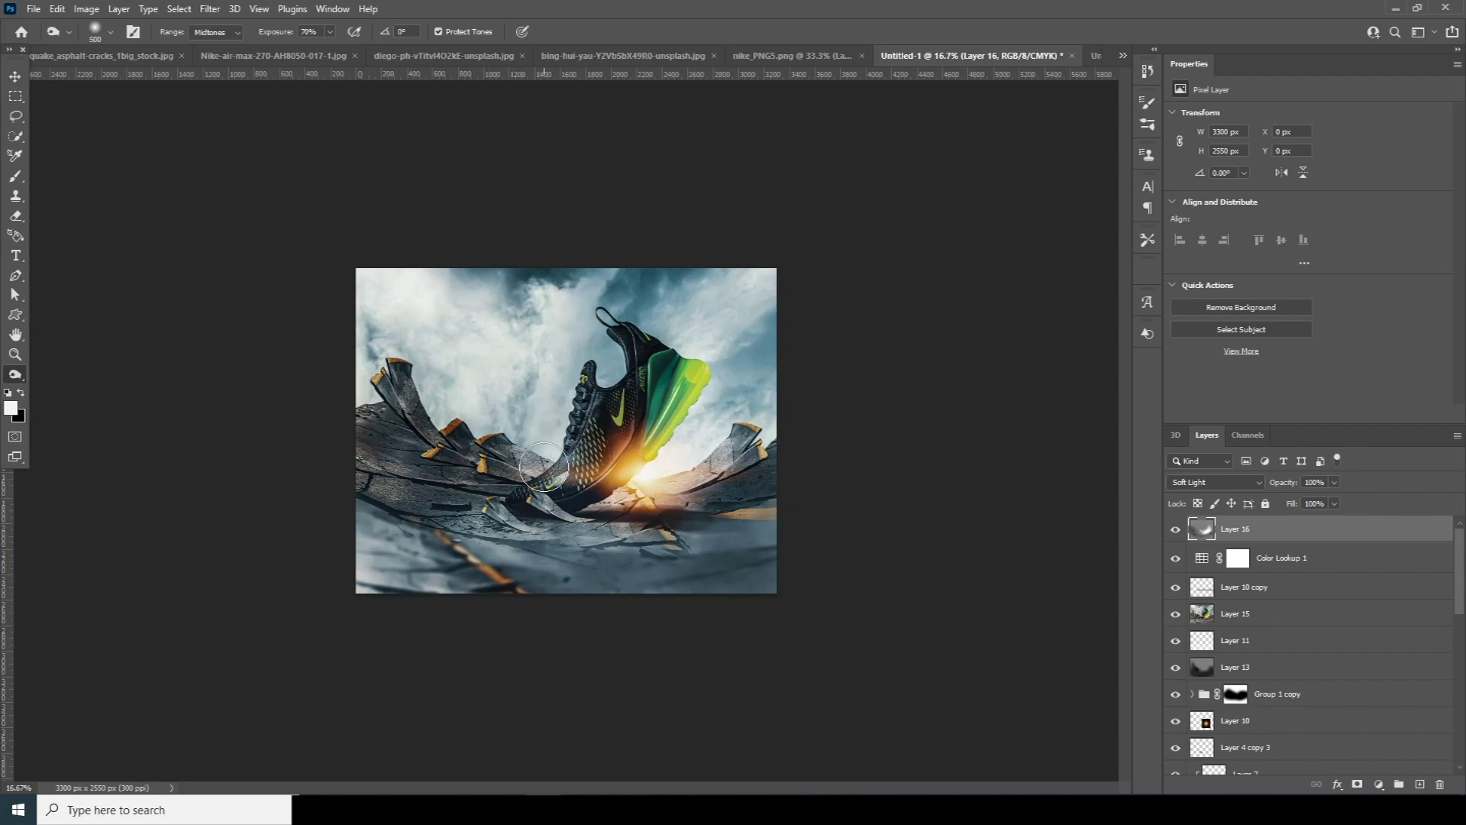
key("bracketright")
key("bracketright")
key("bracketright")
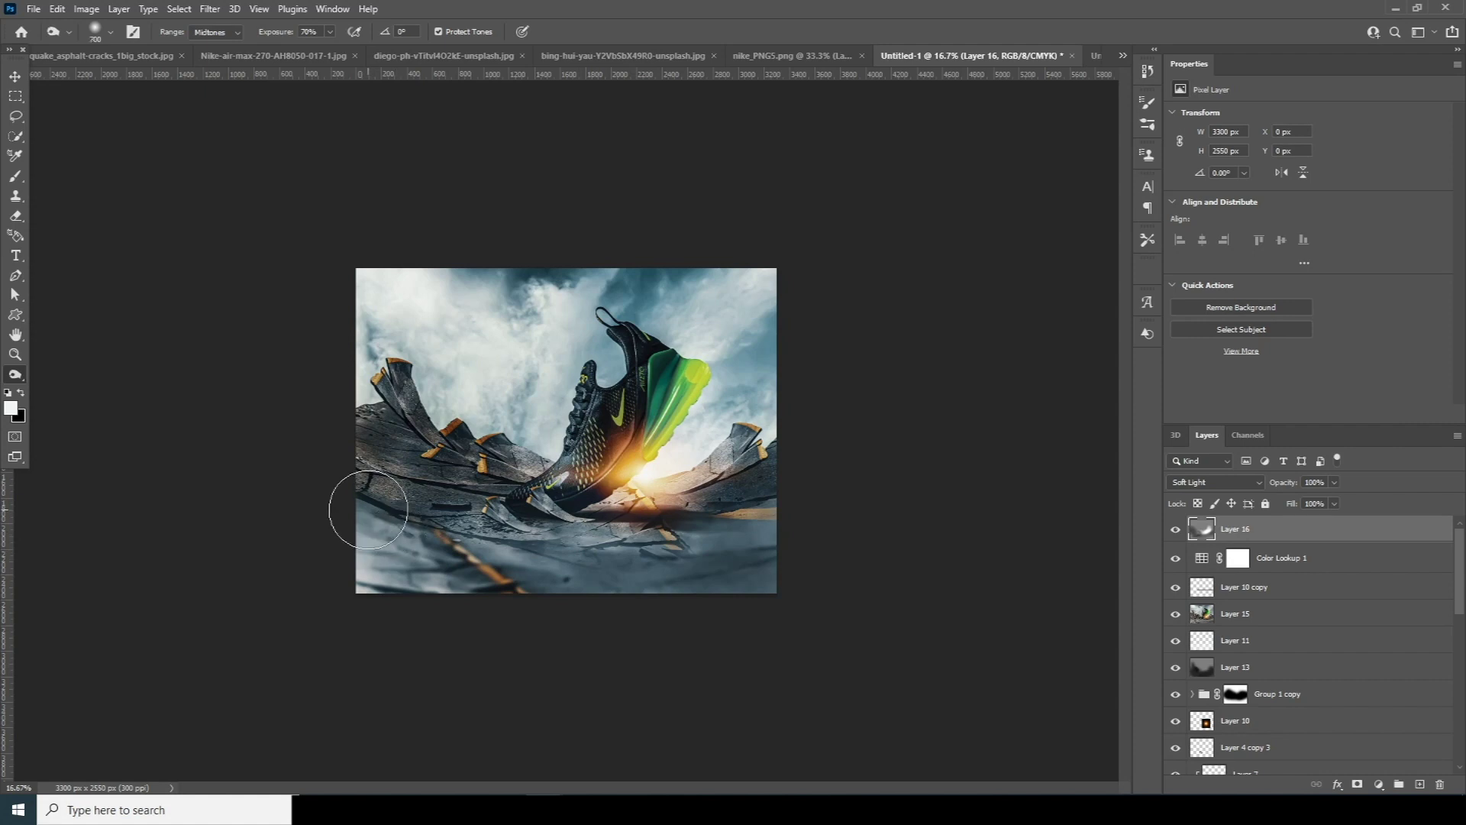
left_click_drag(589, 572, 678, 583)
left_click_drag(459, 587, 288, 510)
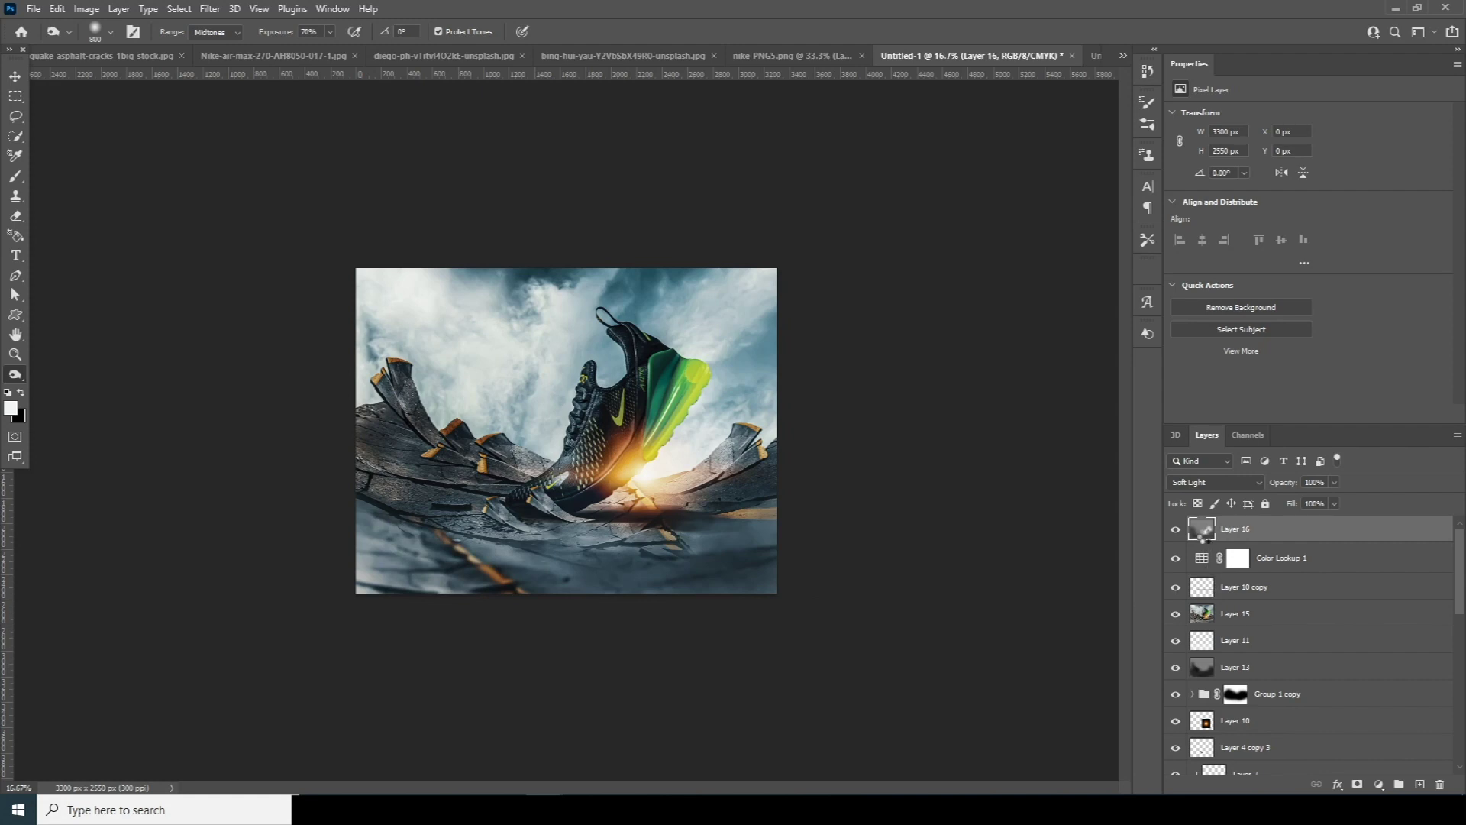
Stamp all visible layers into a merged layer above Layer 16 and duplicate it.
key("ctrl+shift+alt+e")
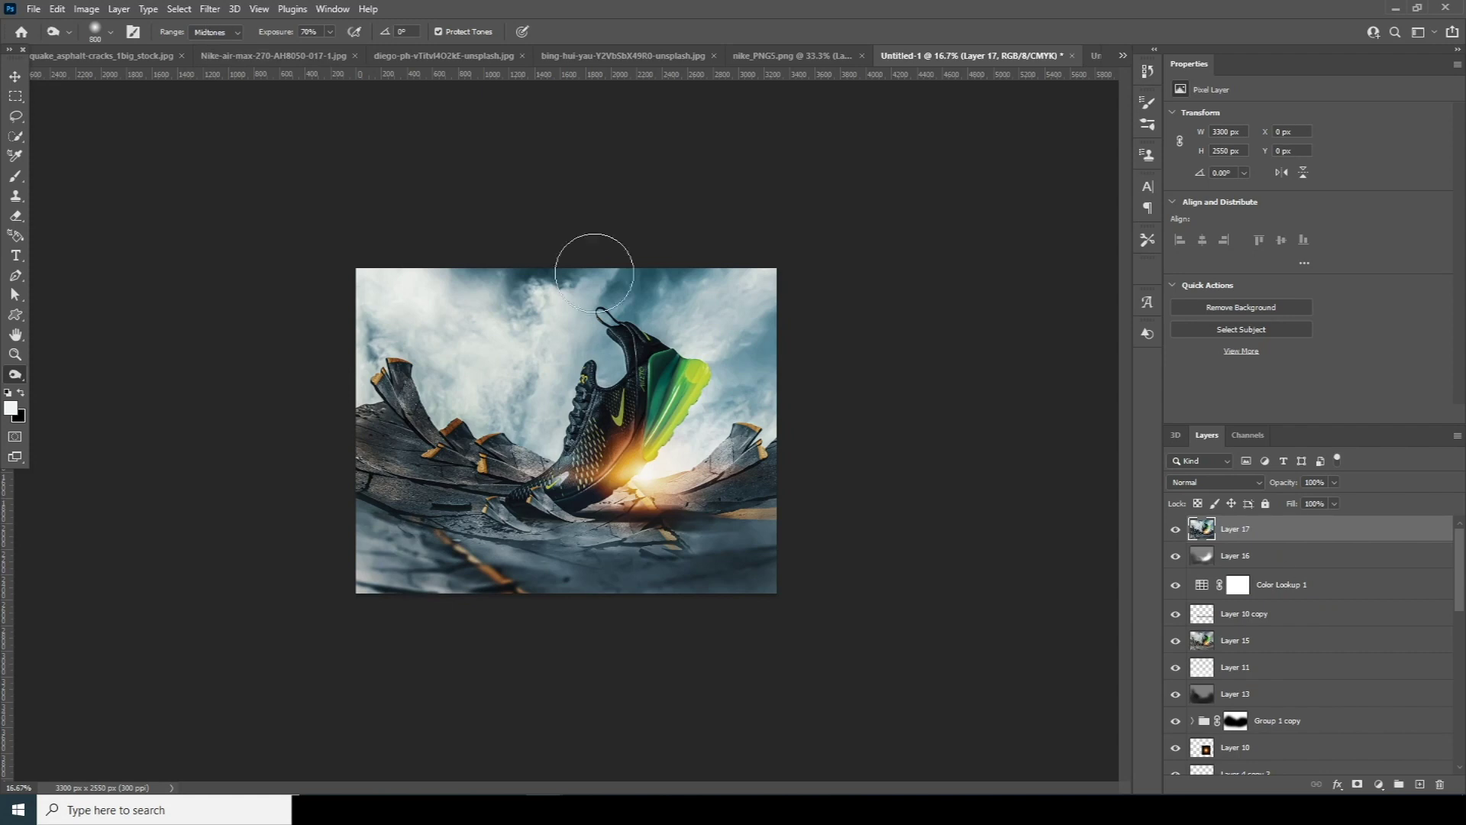
key("ctrl+j")
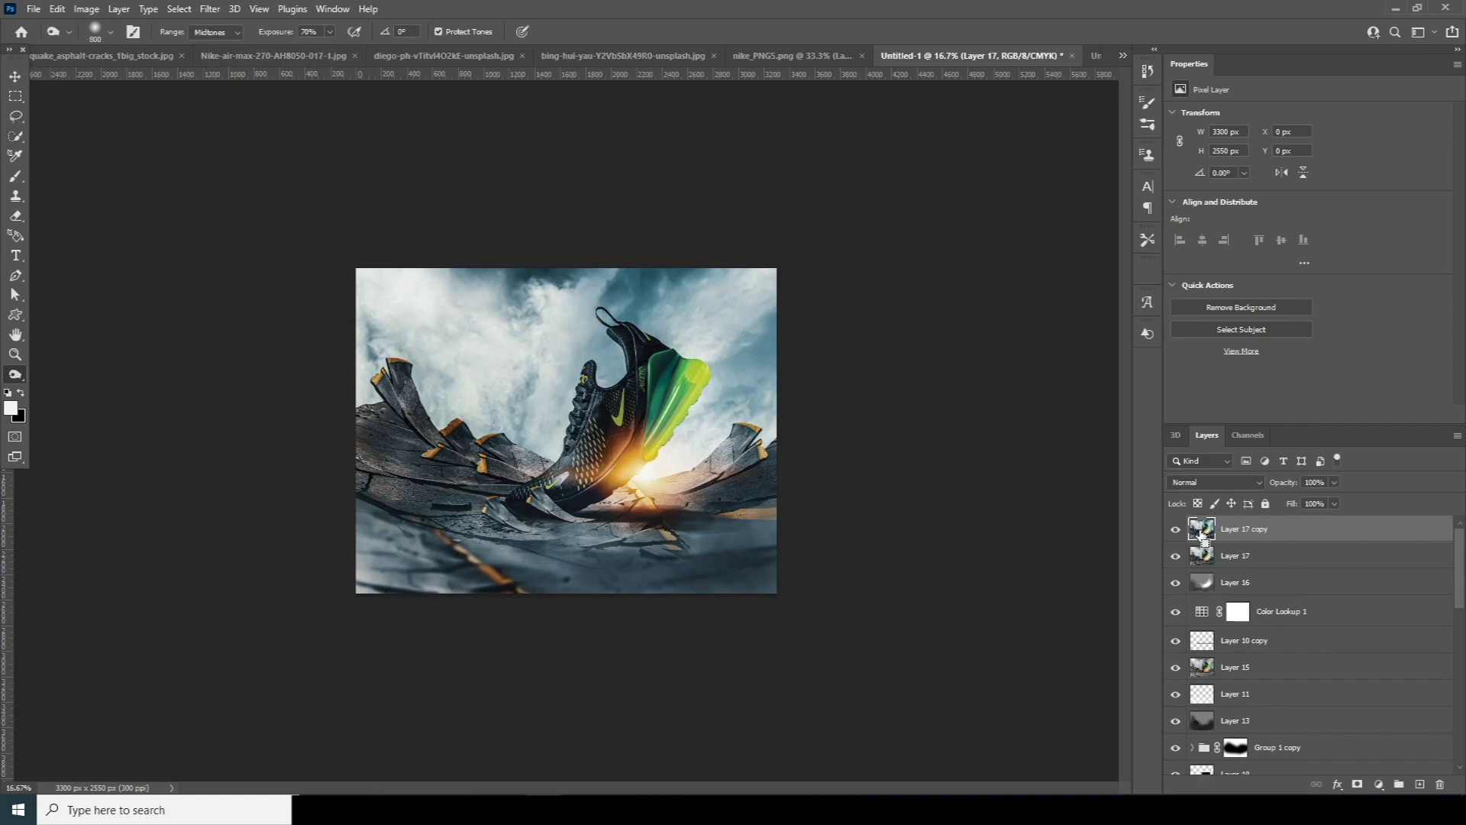
Apply a 44.3-pixel Gaussian Blur to Layer 17 copy and hide the blurred result with a black layer mask.
left_click(206, 10)
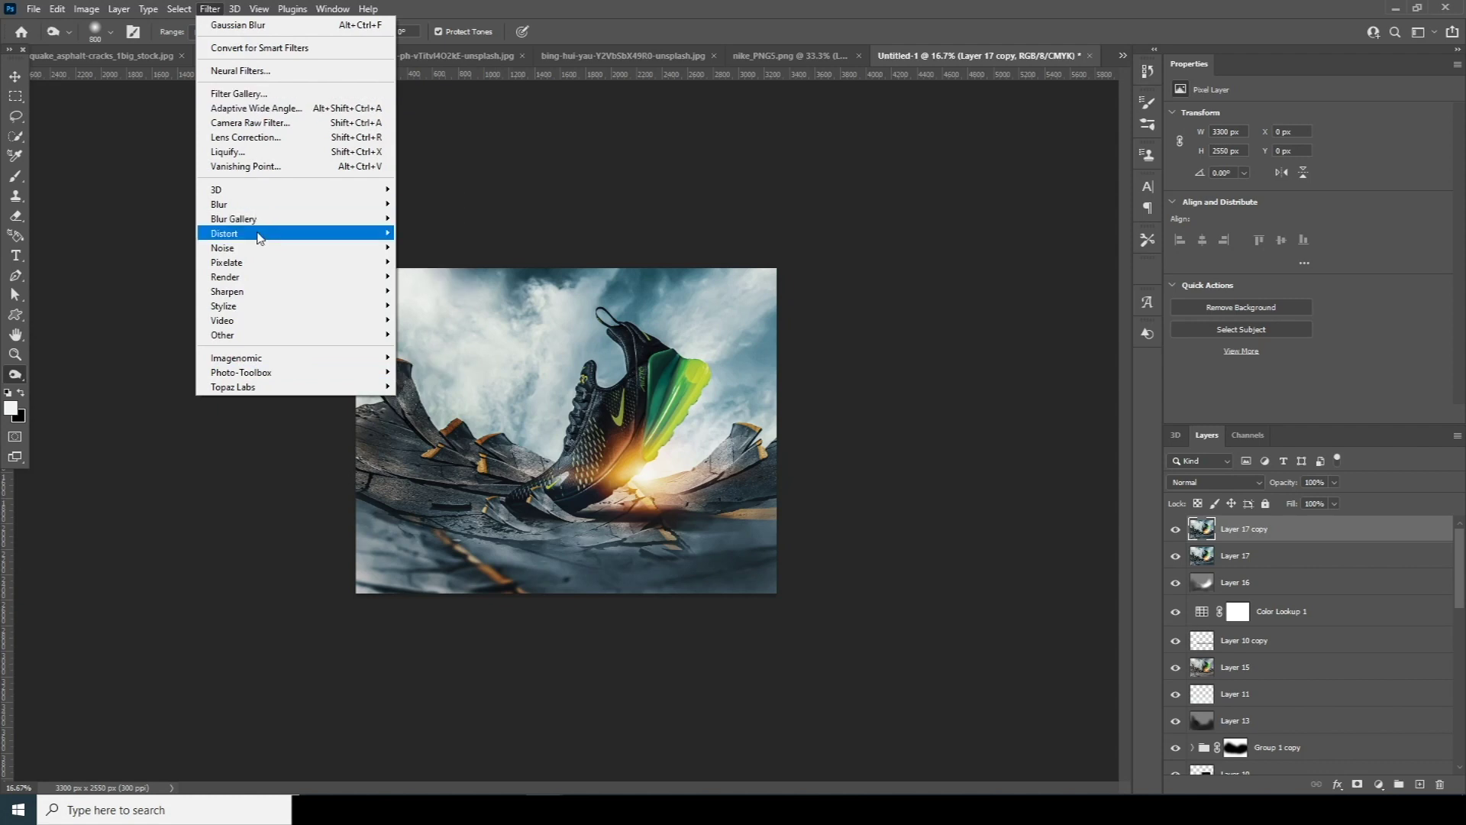
mouse_move(328, 204)
left_click(449, 262)
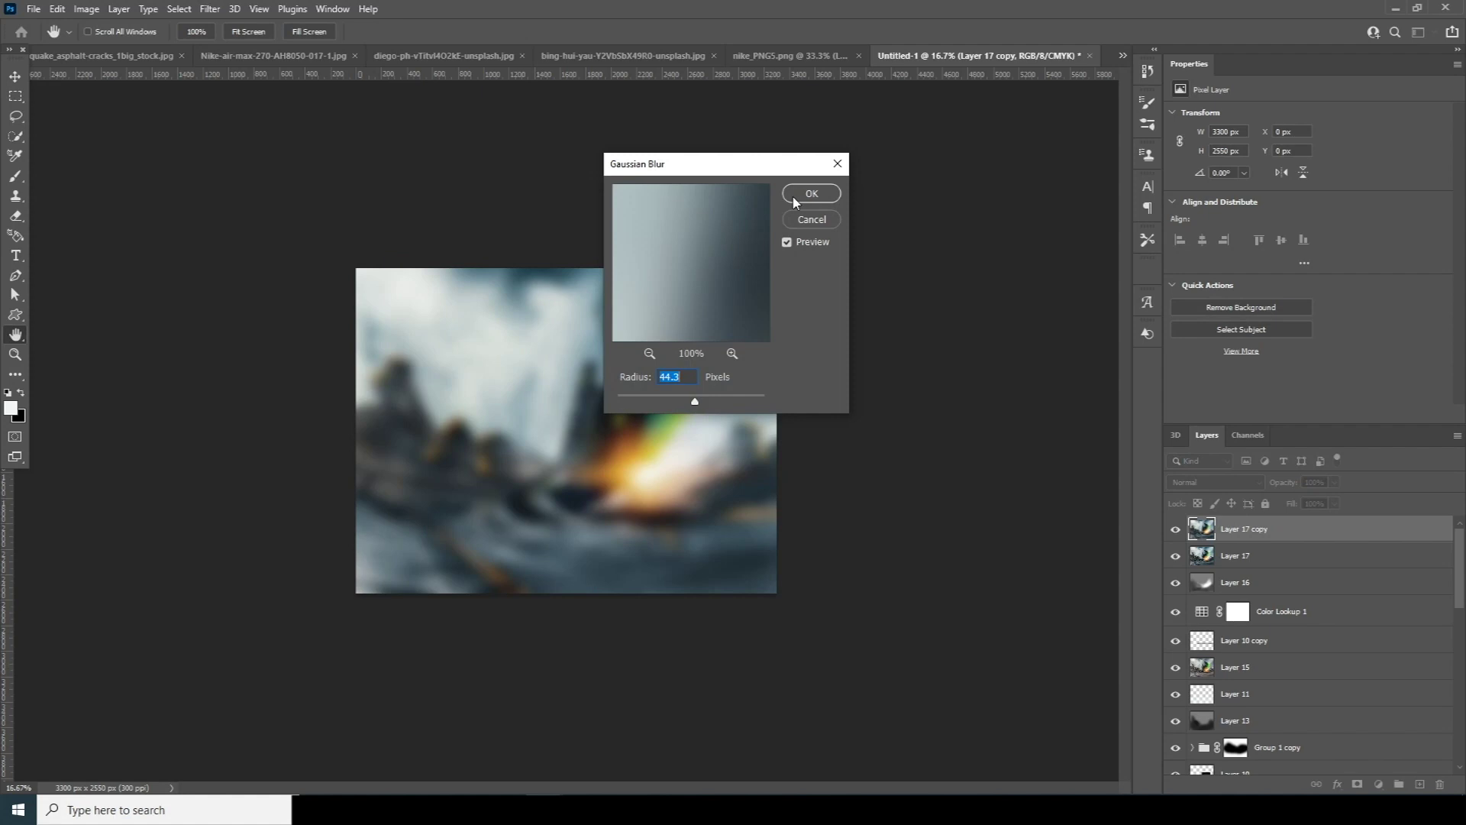
left_click(794, 198)
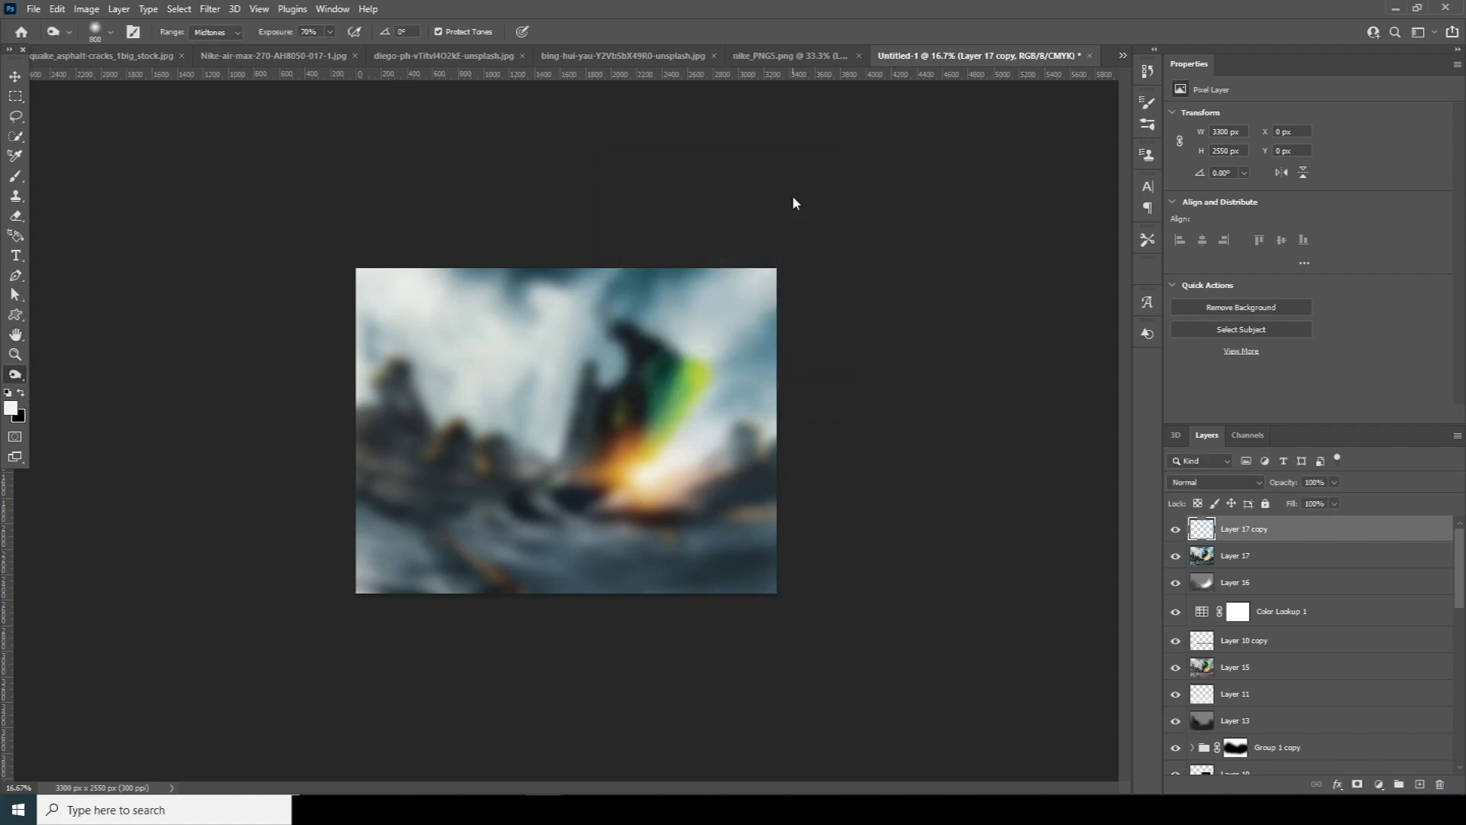
left_click(1356, 784)
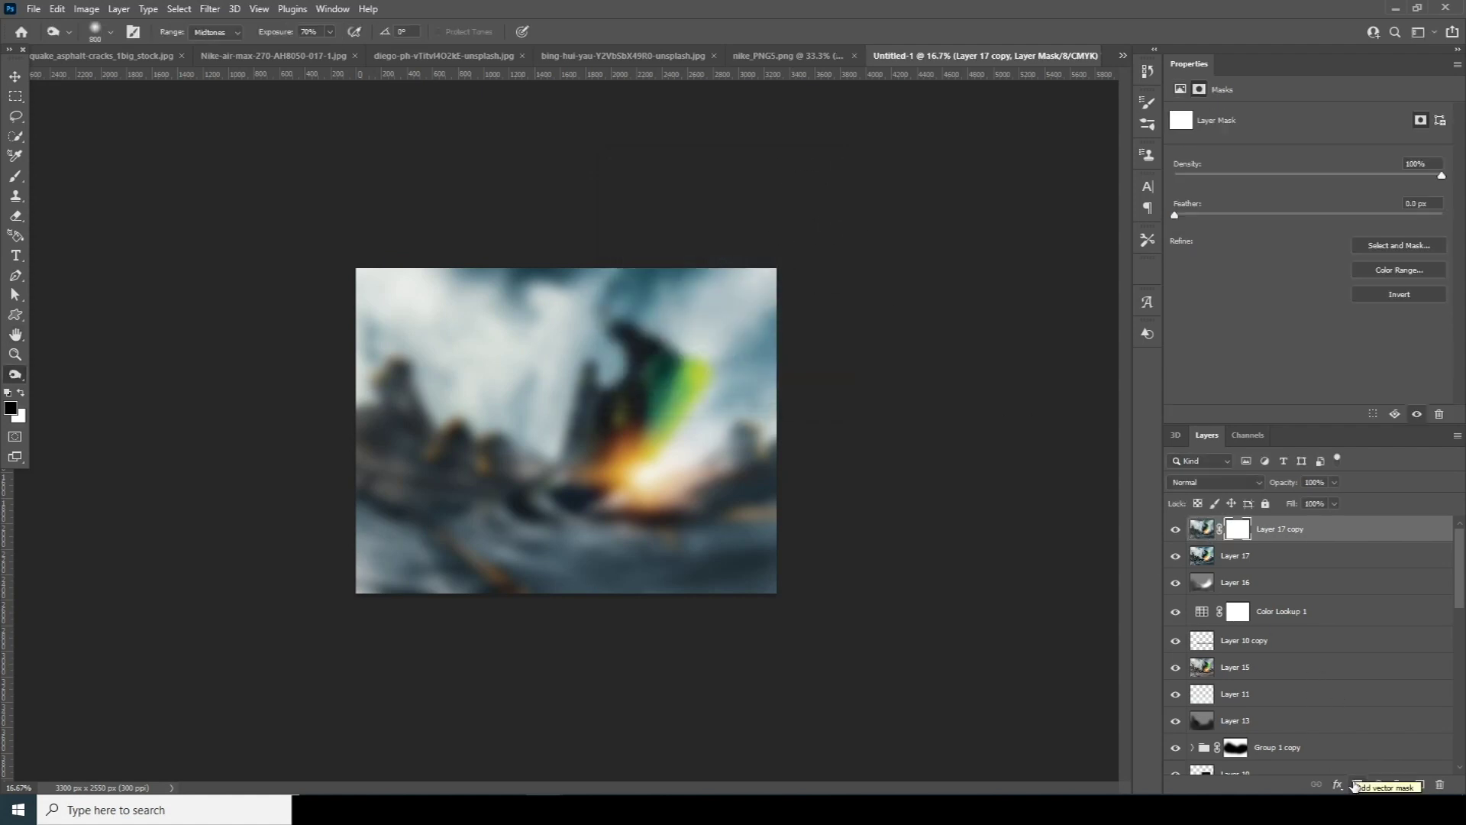
key("ctrl+i")
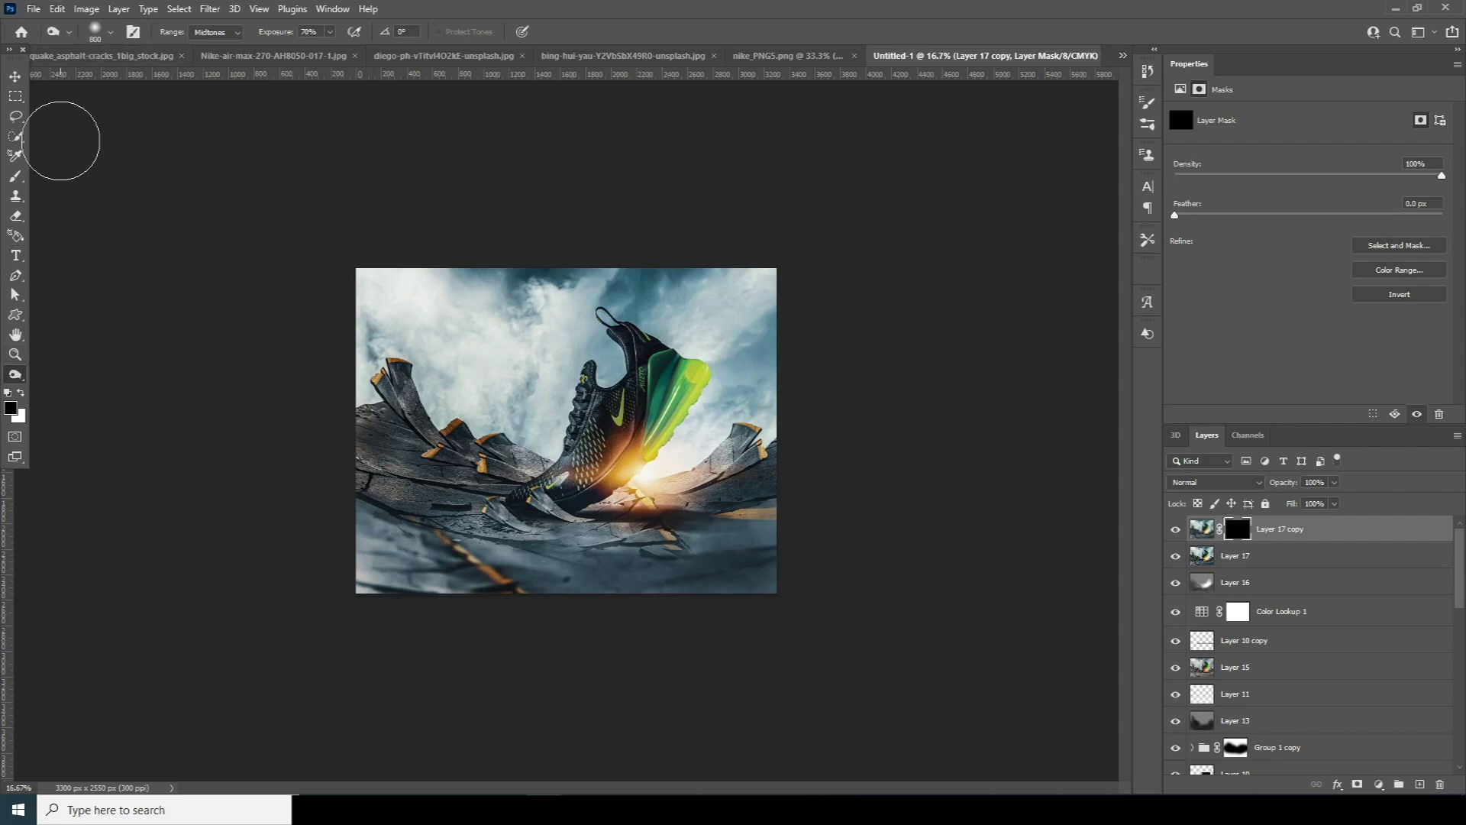
Paint white on Layer 17 copy's mask with a large soft round brush to reveal the blur over the road and sky.
key("x")
key("b")
left_click(110, 32)
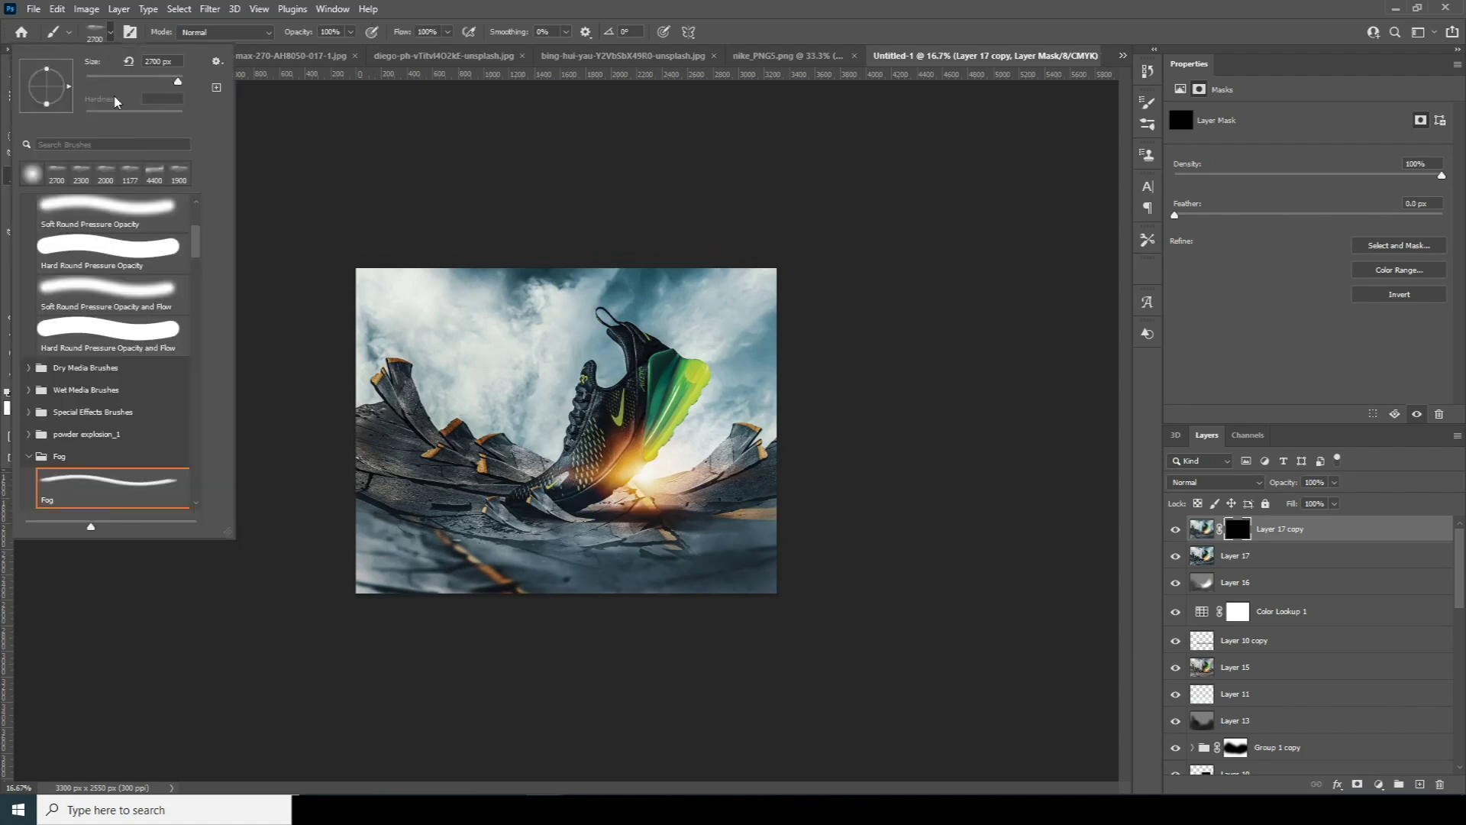
scroll(196, 231, "up", 3)
double_click(122, 242)
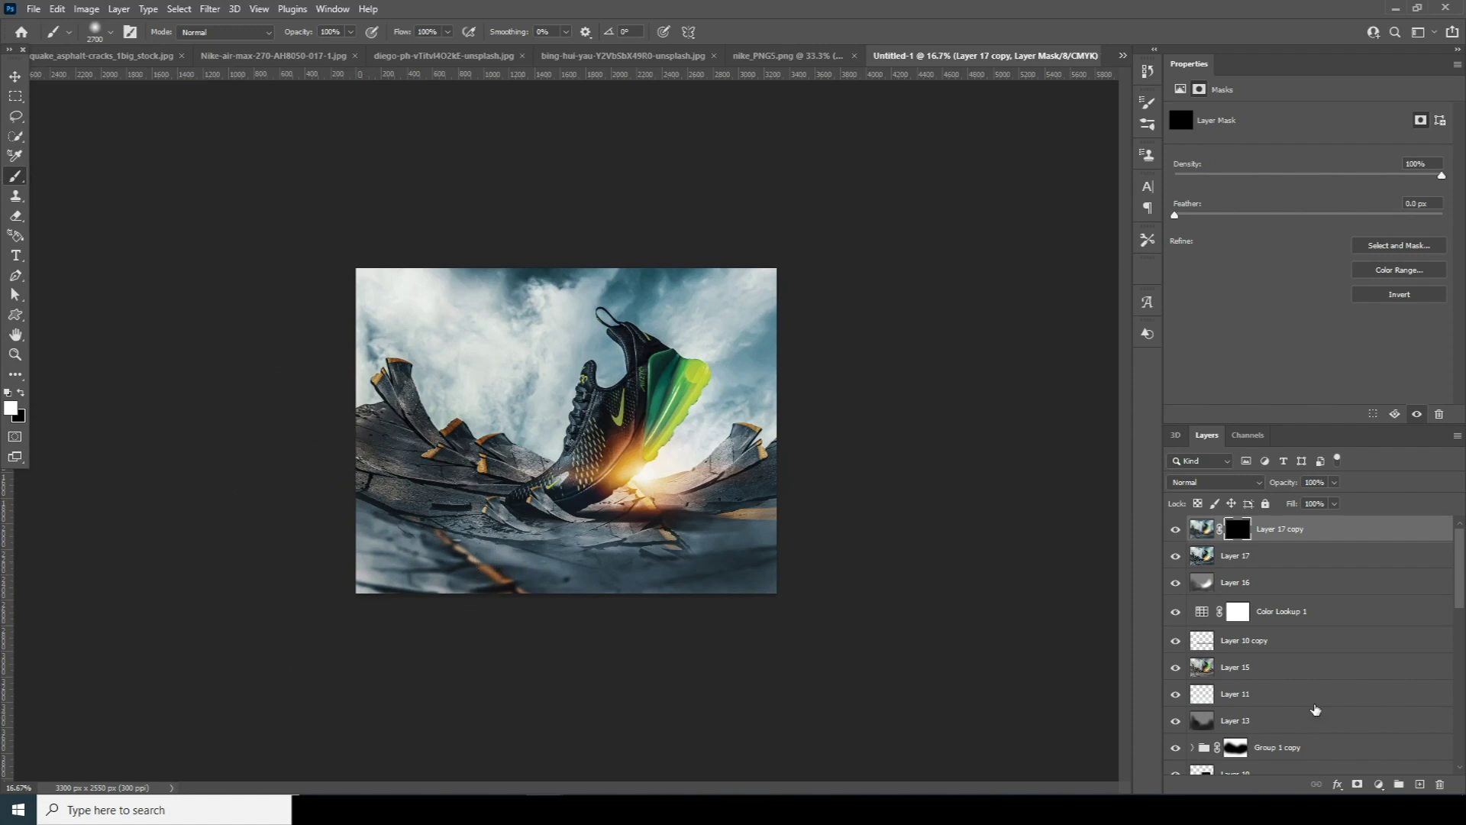
key("bracketleft")
key("bracketleft")
key("bracketleft")
key("bracketleft")
key("bracketleft")
left_click(326, 428)
mouse_move(355, 528)
left_mouse_down()
mouse_move(431, 564)
mouse_move(379, 502)
mouse_move(355, 429)
mouse_move(428, 560)
mouse_move(478, 579)
mouse_move(692, 575)
mouse_move(786, 475)
mouse_move(789, 453)
mouse_move(743, 505)
mouse_move(781, 441)
mouse_move(770, 389)
mouse_move(745, 443)
mouse_move(541, 540)
mouse_move(377, 420)
mouse_move(382, 374)
mouse_move(473, 360)
mouse_move(430, 314)
mouse_move(383, 374)
mouse_move(485, 411)
mouse_move(491, 523)
mouse_move(567, 557)
mouse_move(602, 651)
left_mouse_up()
Reduce the brush size and set Layer 17 copy's opacity to 57%.
key("bracketleft")
key("bracketleft")
key("bracketleft")
key("bracketleft")
key("bracketleft")
key("bracketleft")
key("bracketleft")
key("bracketleft")
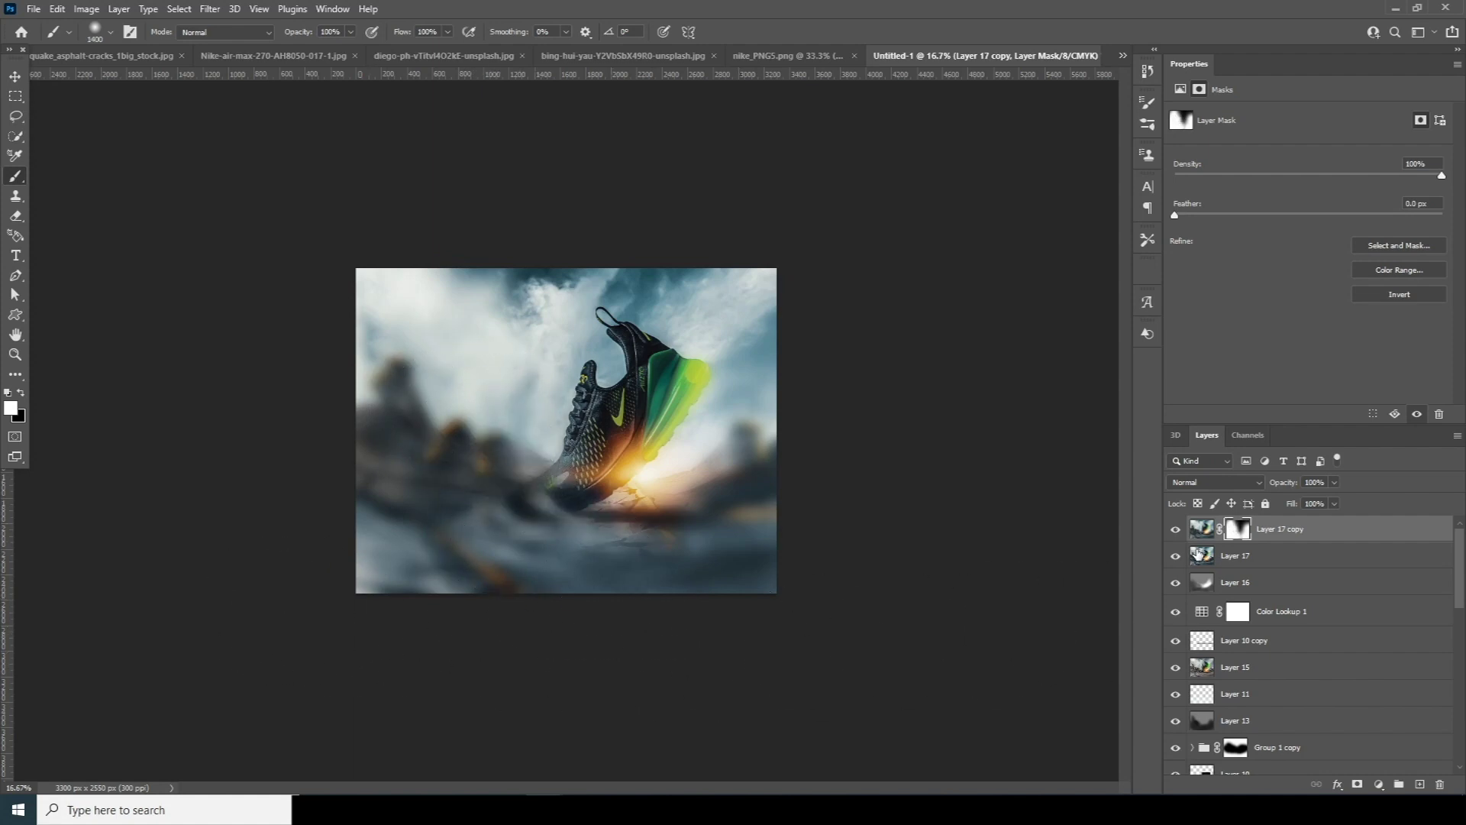
left_click(1288, 525)
left_click_drag(1303, 502, 1306, 505)
Repaint Layer 17 copy's mask with black to clear the blur from the shoe and the raised road pieces.
left_click(22, 393)
left_click_drag(540, 433, 669, 458)
left_click(23, 393)
key("ctrl+z")
left_click(23, 393)
key("bracketleft")
key("bracketleft")
left_click_drag(508, 427, 651, 472)
key("ctrl+z")
left_click(1238, 529)
mouse_move(460, 462)
left_mouse_down()
mouse_move(525, 475)
mouse_move(380, 392)
left_mouse_up()
left_click(22, 393)
key("ctrl+z")
left_click(754, 427)
key("x")
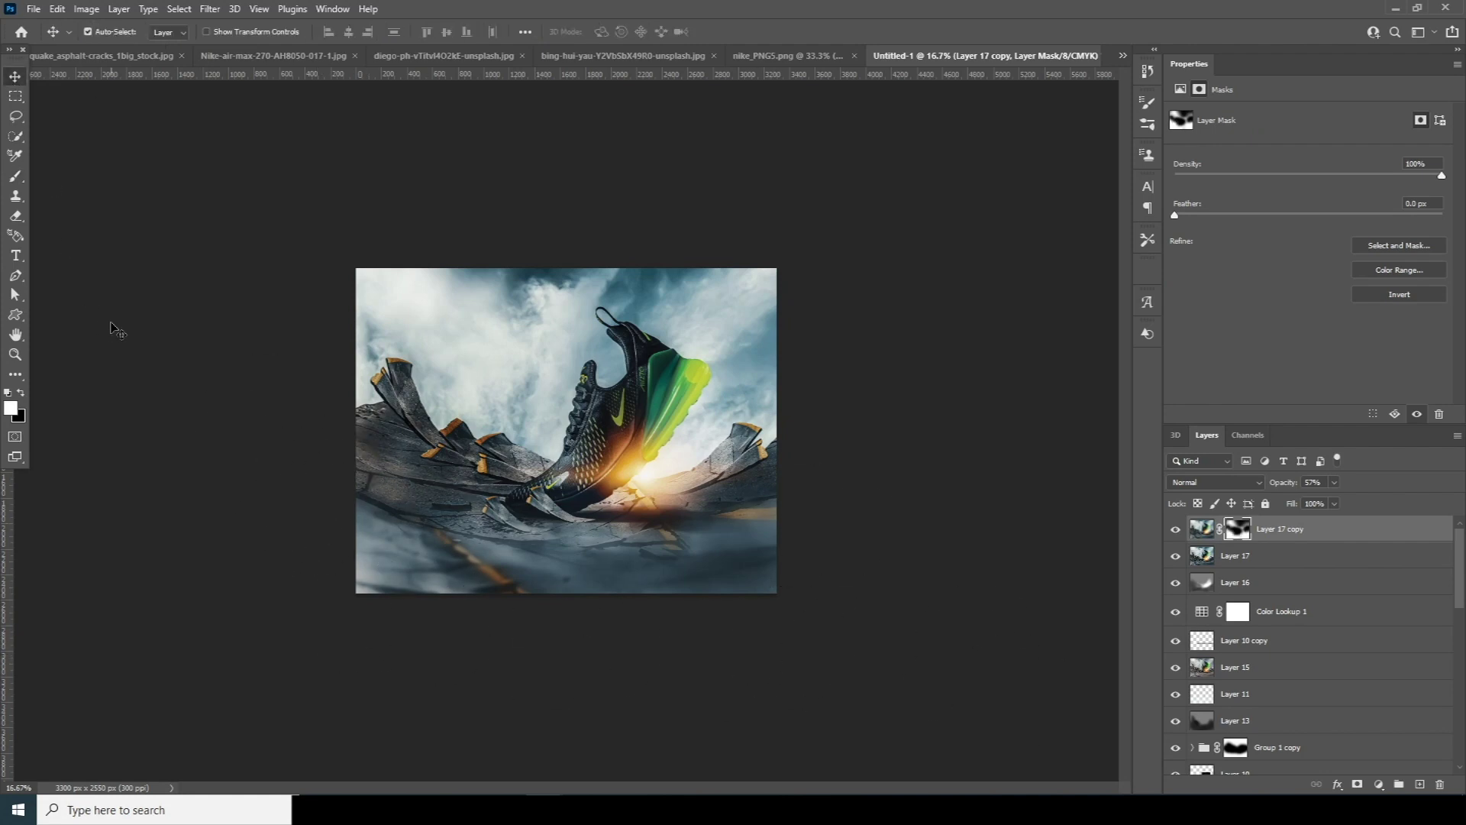
Delete the blurred Layer 17 copy together with its mask.
left_click(17, 260)
left_click(103, 258)
left_click(562, 565)
left_click(1173, 538)
key("Delete")
key("Delete")
Add a Lorem ipsum paragraph text block across the lower foreground of the image and adjust its vertical position.
left_click_drag(370, 542, 773, 566)
left_click(15, 78)
left_click_drag(569, 547, 568, 573)
Bring the Nike logo into the composite and scale it into the lower-left foreground beside the text.
left_click(578, 56)
left_click_drag(584, 359, 691, 466)
key("ctrl+t")
left_click_drag(704, 406, 413, 540)
left_click_drag(455, 514, 445, 519)
key("Return")
Narrow the Lorem ipsum text box from both sides and shift the text block slightly upward.
double_click(1195, 591)
left_click_drag(369, 594, 456, 593)
left_click_drag(769, 594, 692, 593)
left_click(15, 78)
left_click_drag(570, 575, 570, 559)
Rescale the Nike logo and move it down to line up with the text block.
left_click(425, 527, "ctrl")
key("ctrl+t")
left_click_drag(446, 519, 438, 522)
left_click_drag(416, 536, 412, 572)
key("Return")
Widen the Lorem ipsum text box on both sides so it starts just beside the Nike logo.
double_click(1201, 587)
left_click_drag(692, 567, 742, 568)
left_click_drag(456, 568, 411, 569)
key("ctrl+Return")
Nudge the Nike logo and the Lorem ipsum text down in the foreground.
key("v")
left_click(1205, 532)
key("shift+Down")
left_click(1204, 591)
key("shift+Down")
left_click(524, 357)
Paint white haze over the left sky and road on a new top layer with a 2300-pixel soft brush, at 40% layer opacity.
left_click(1229, 531)
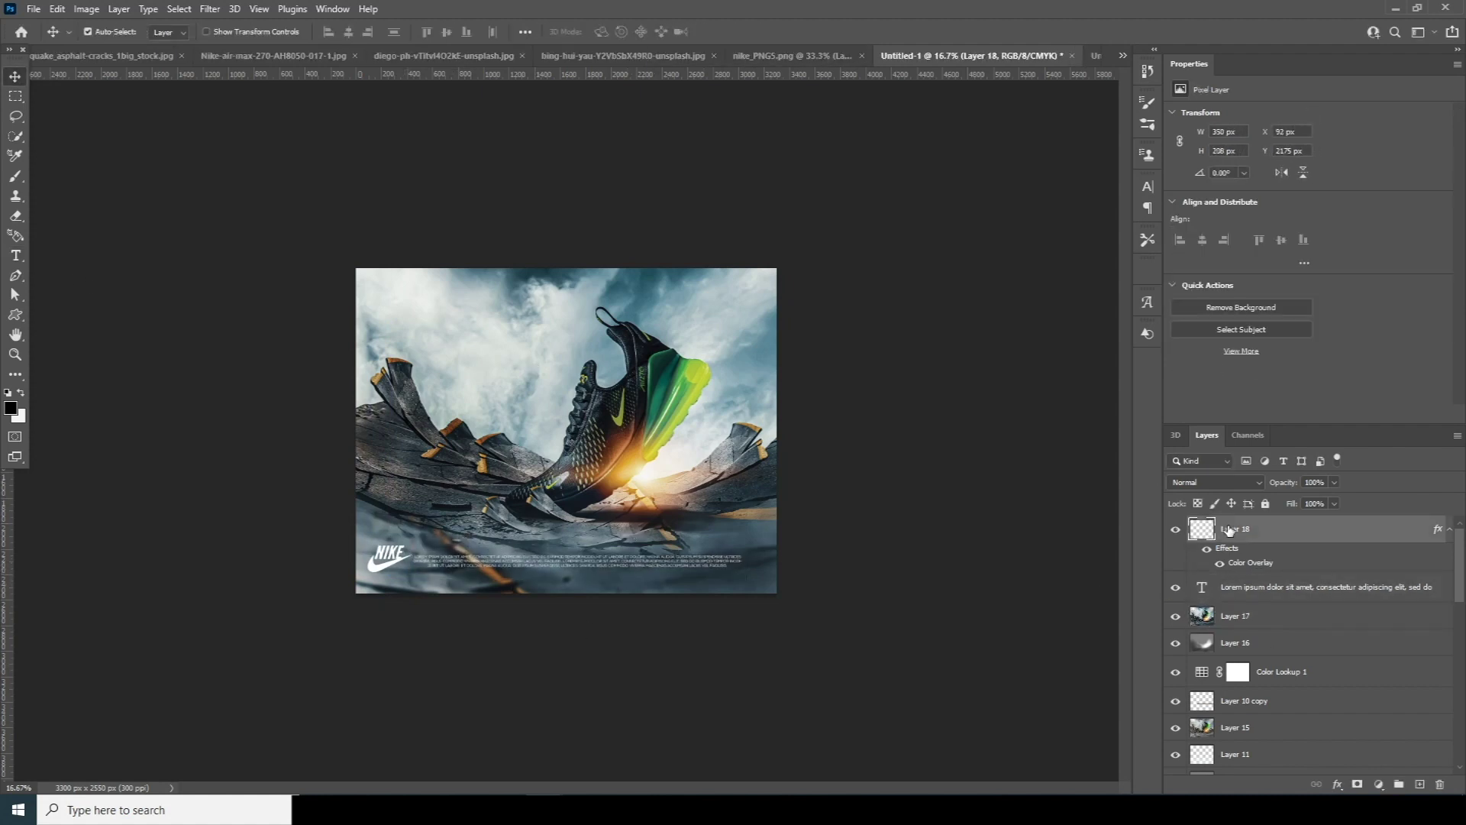
left_click(1418, 785)
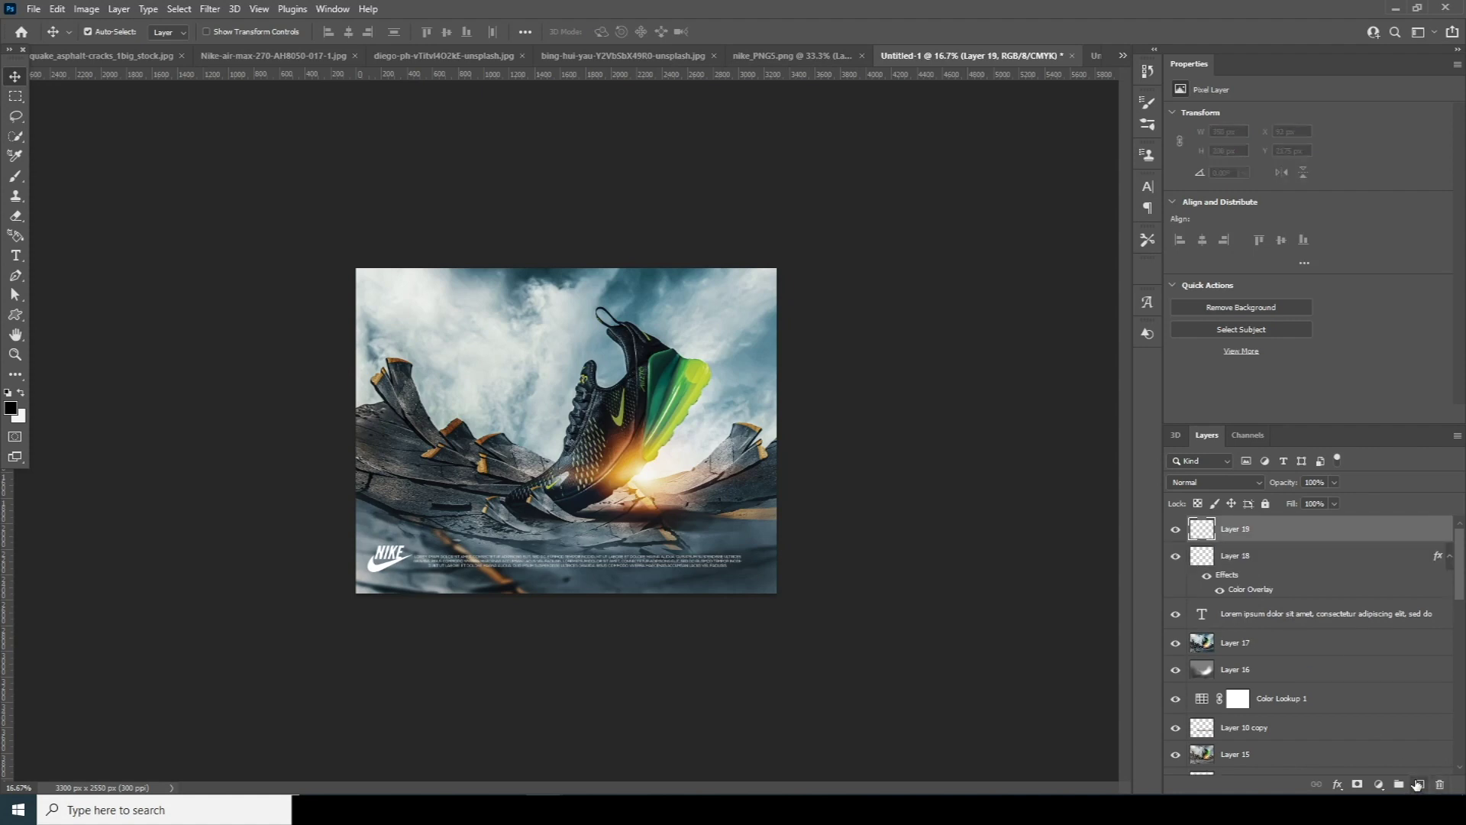
key("b")
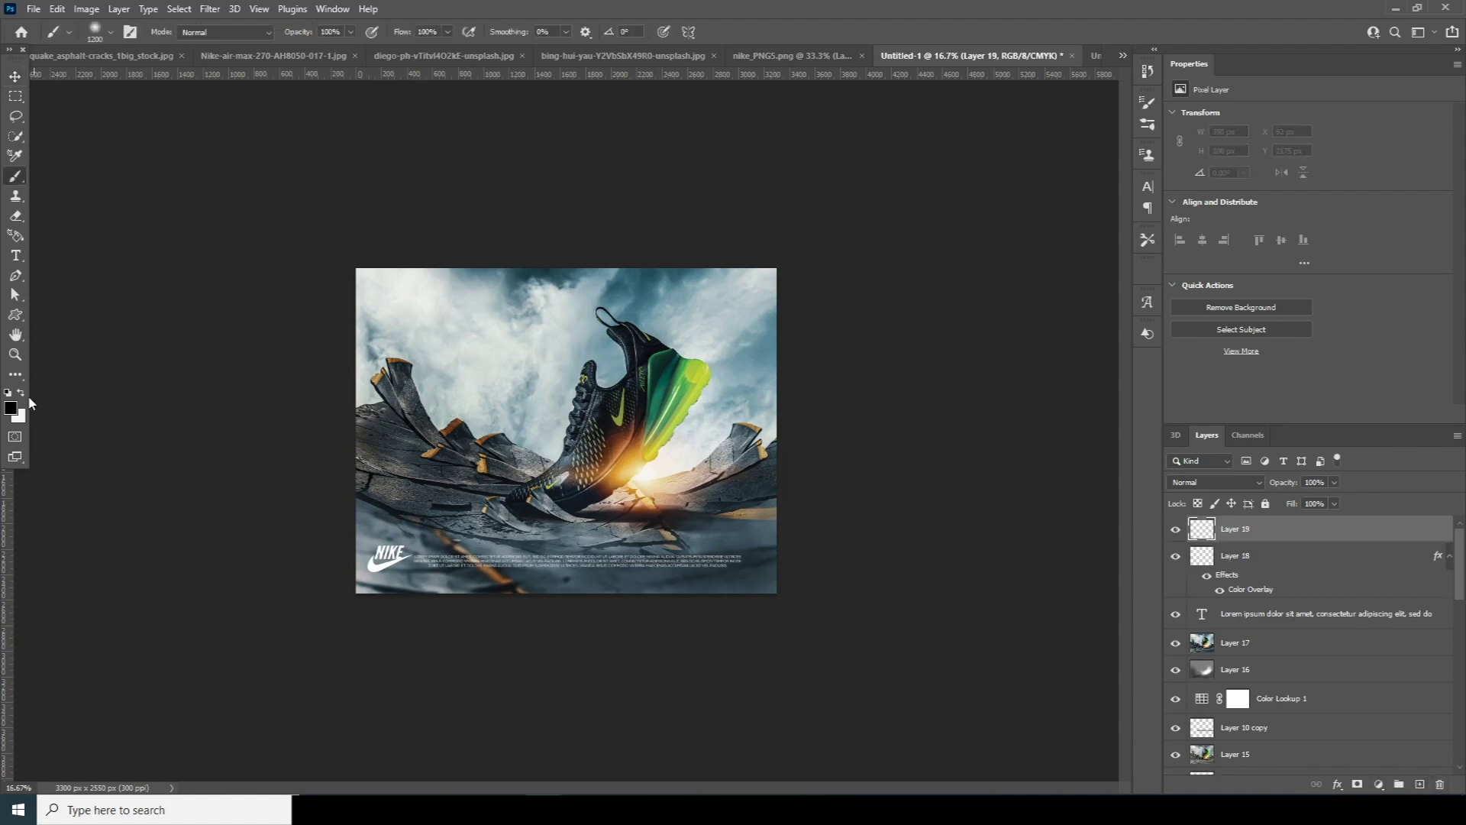
key("bracketright")
key("bracketright")
key("bracketright")
key("bracketright")
key("bracketright")
key("bracketright")
key("bracketright")
key("bracketright")
key("bracketright")
key("bracketright")
key("bracketright")
left_click(529, 391)
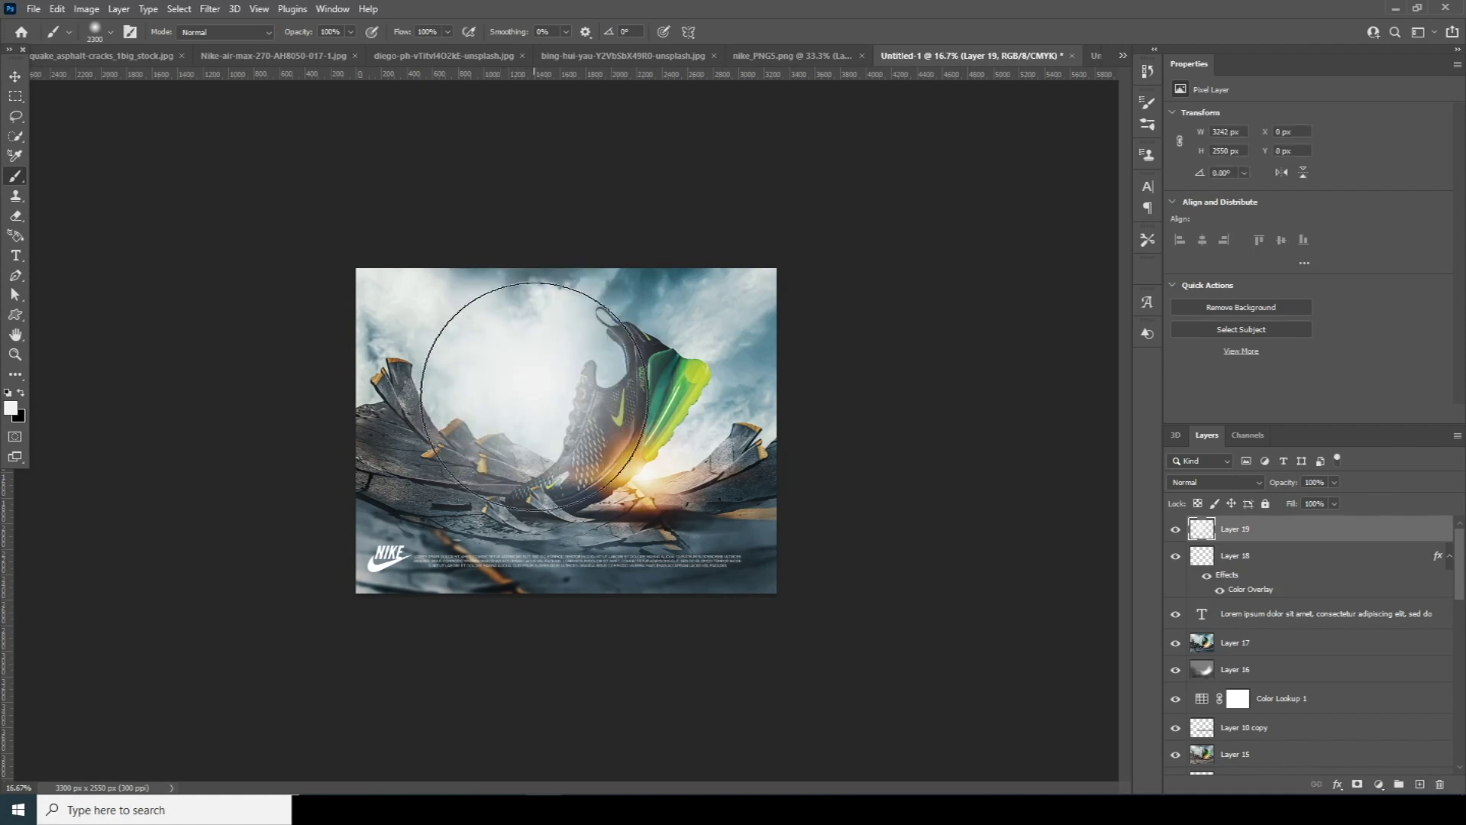
left_click(500, 392)
left_click(586, 359)
left_click(442, 344)
left_click(354, 399)
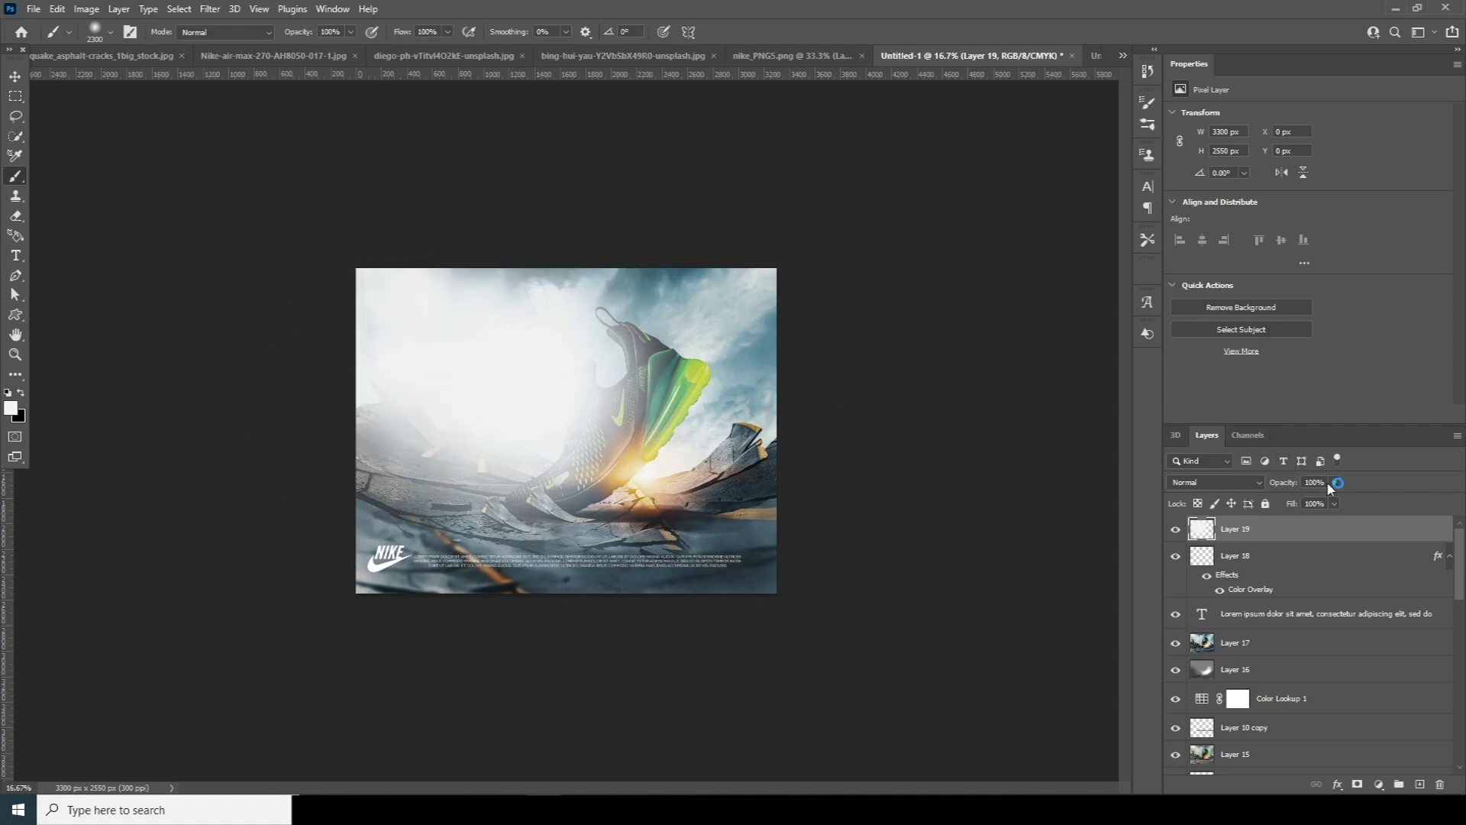
left_click_drag(1310, 503, 1295, 507)
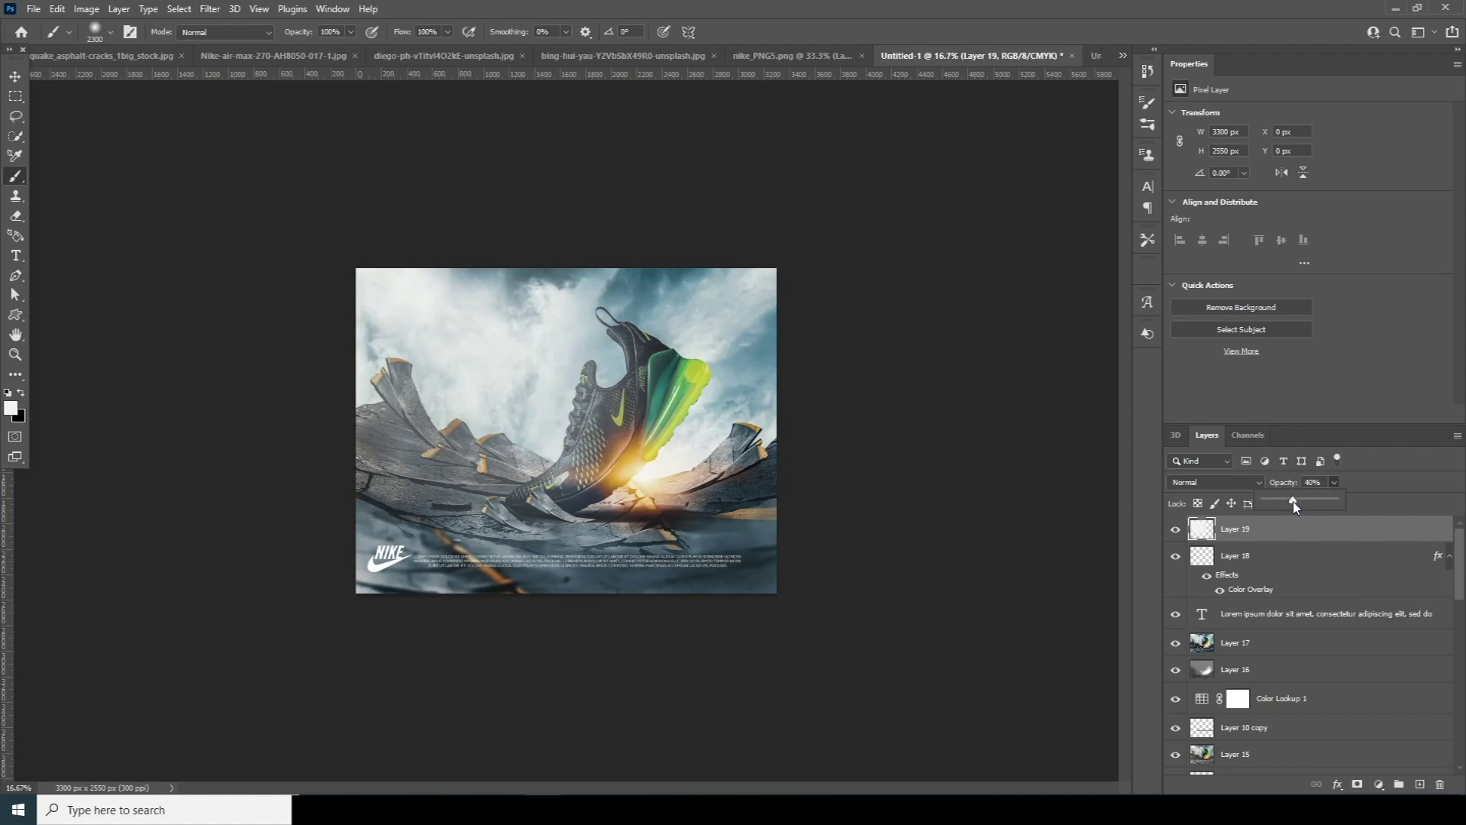